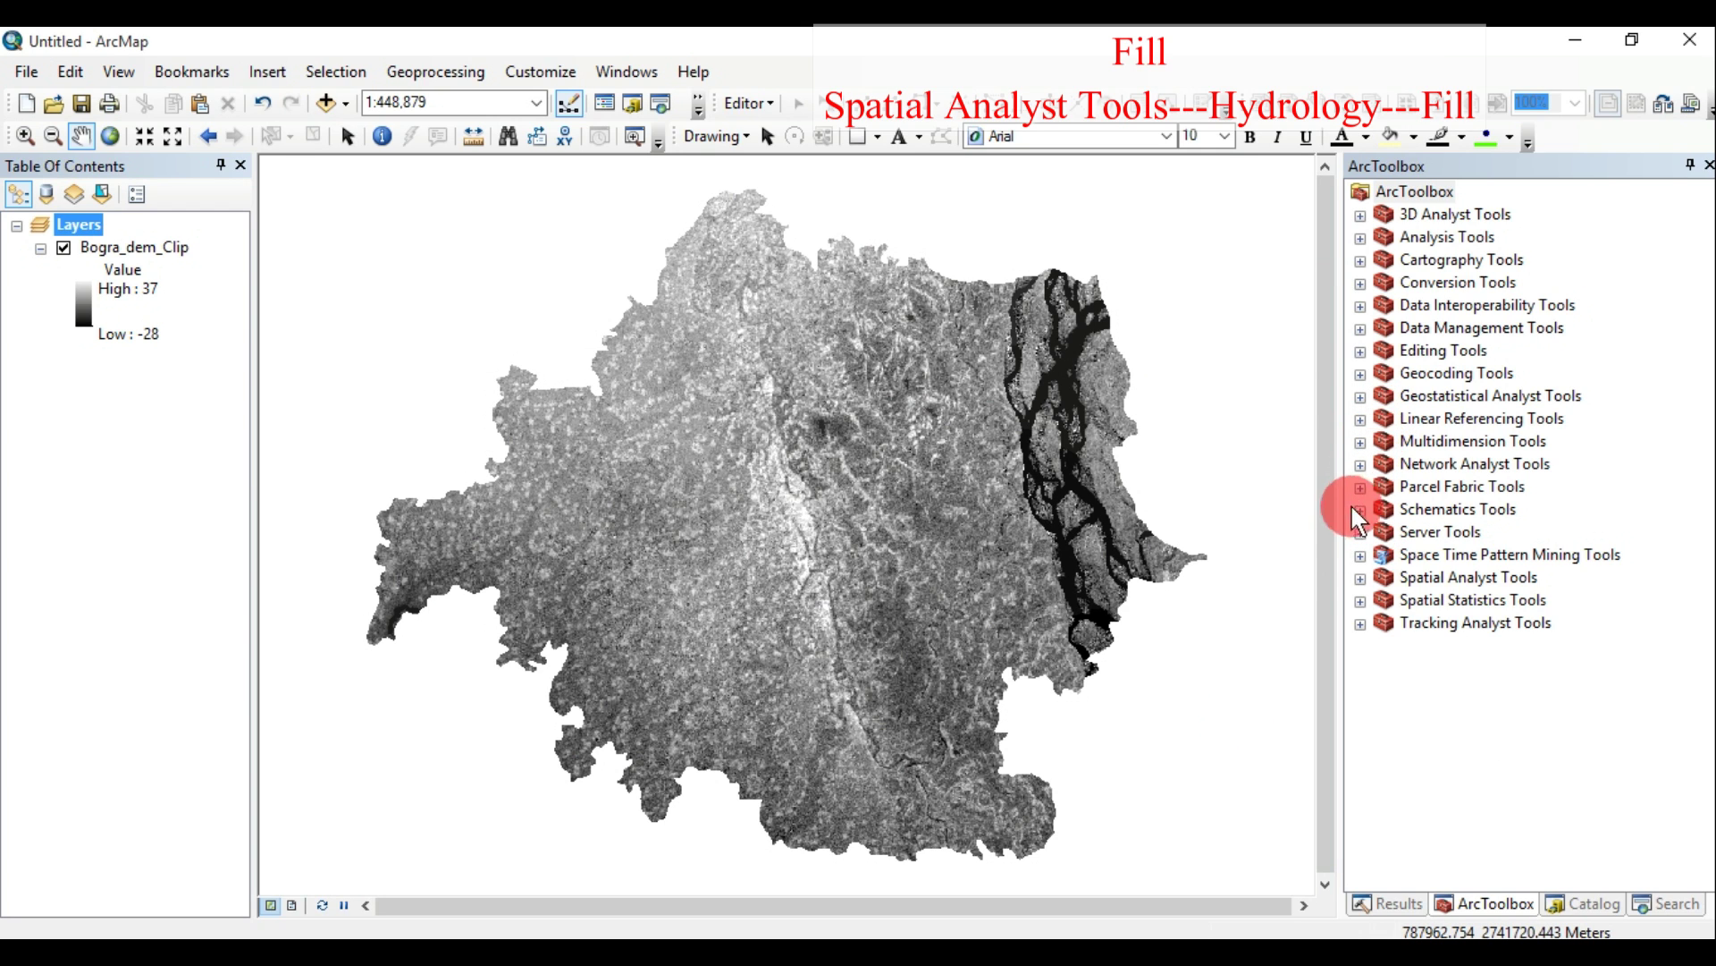
Run the Hydrology Fill tool on Bogra_dem_Clip, output Fill_Bogra in StreamOrder.gdb, and hide the Bogra_dem_Clip layer
{"action": "left_click", "coordinate": [1360, 578]}
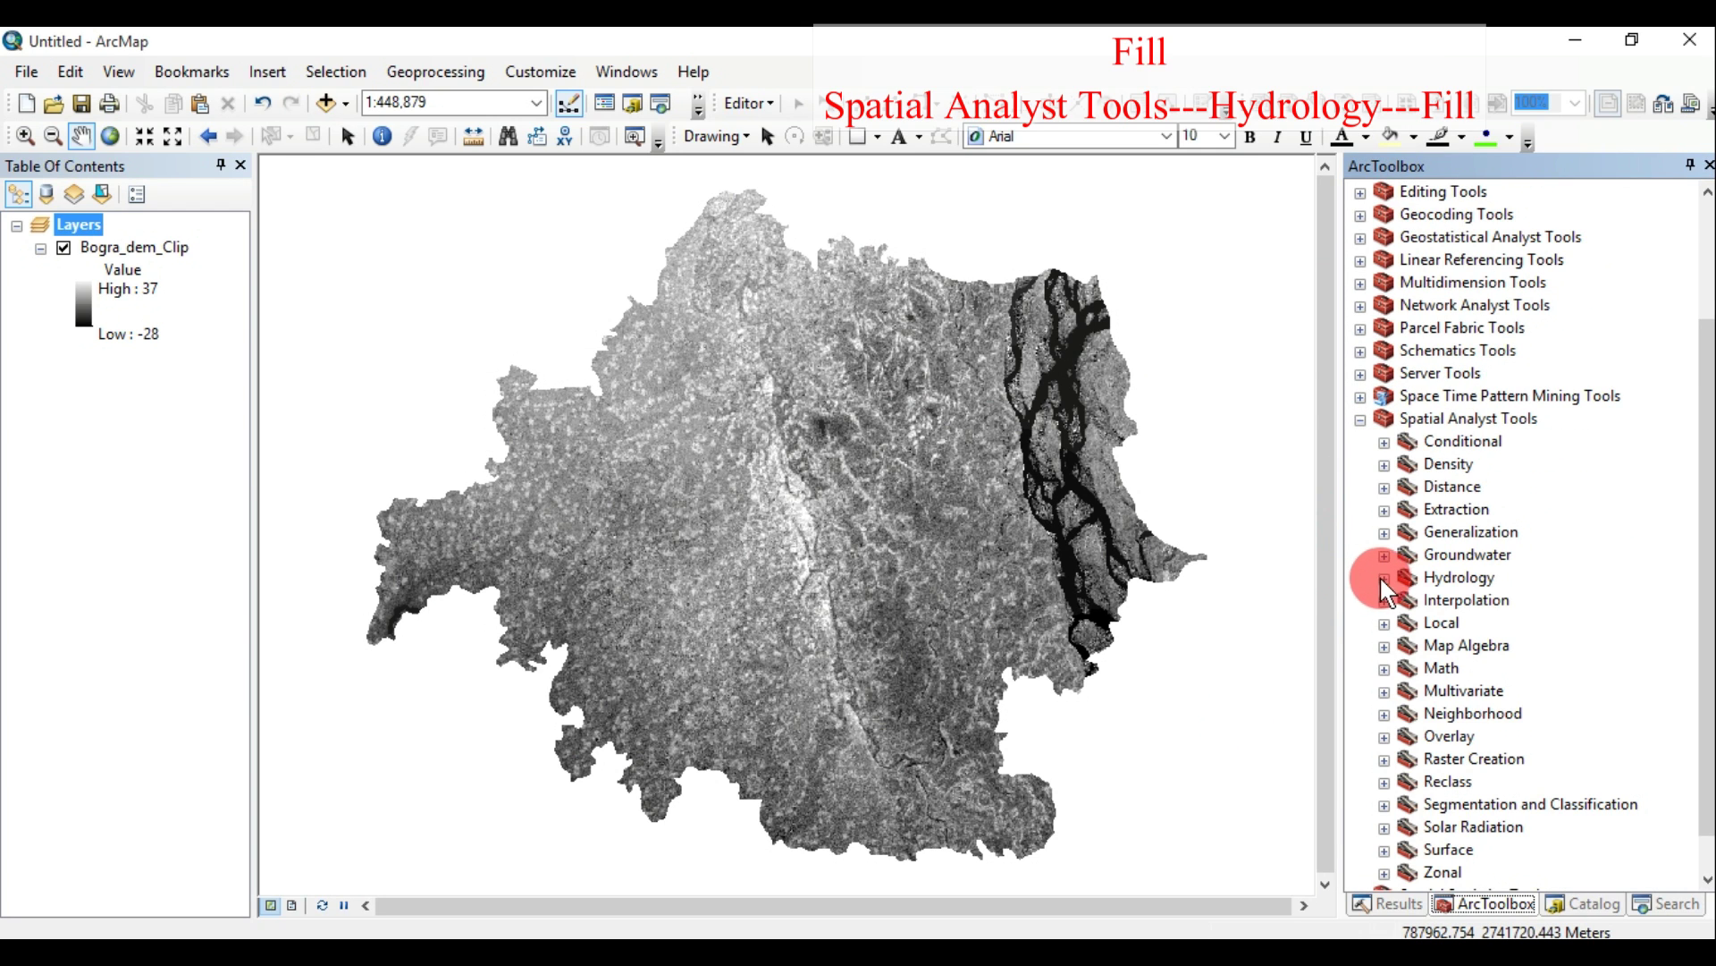
{"action": "left_click", "coordinate": [1384, 578]}
{"action": "left_click", "coordinate": [1459, 621]}
{"action": "double_click", "coordinate": [1459, 620]}
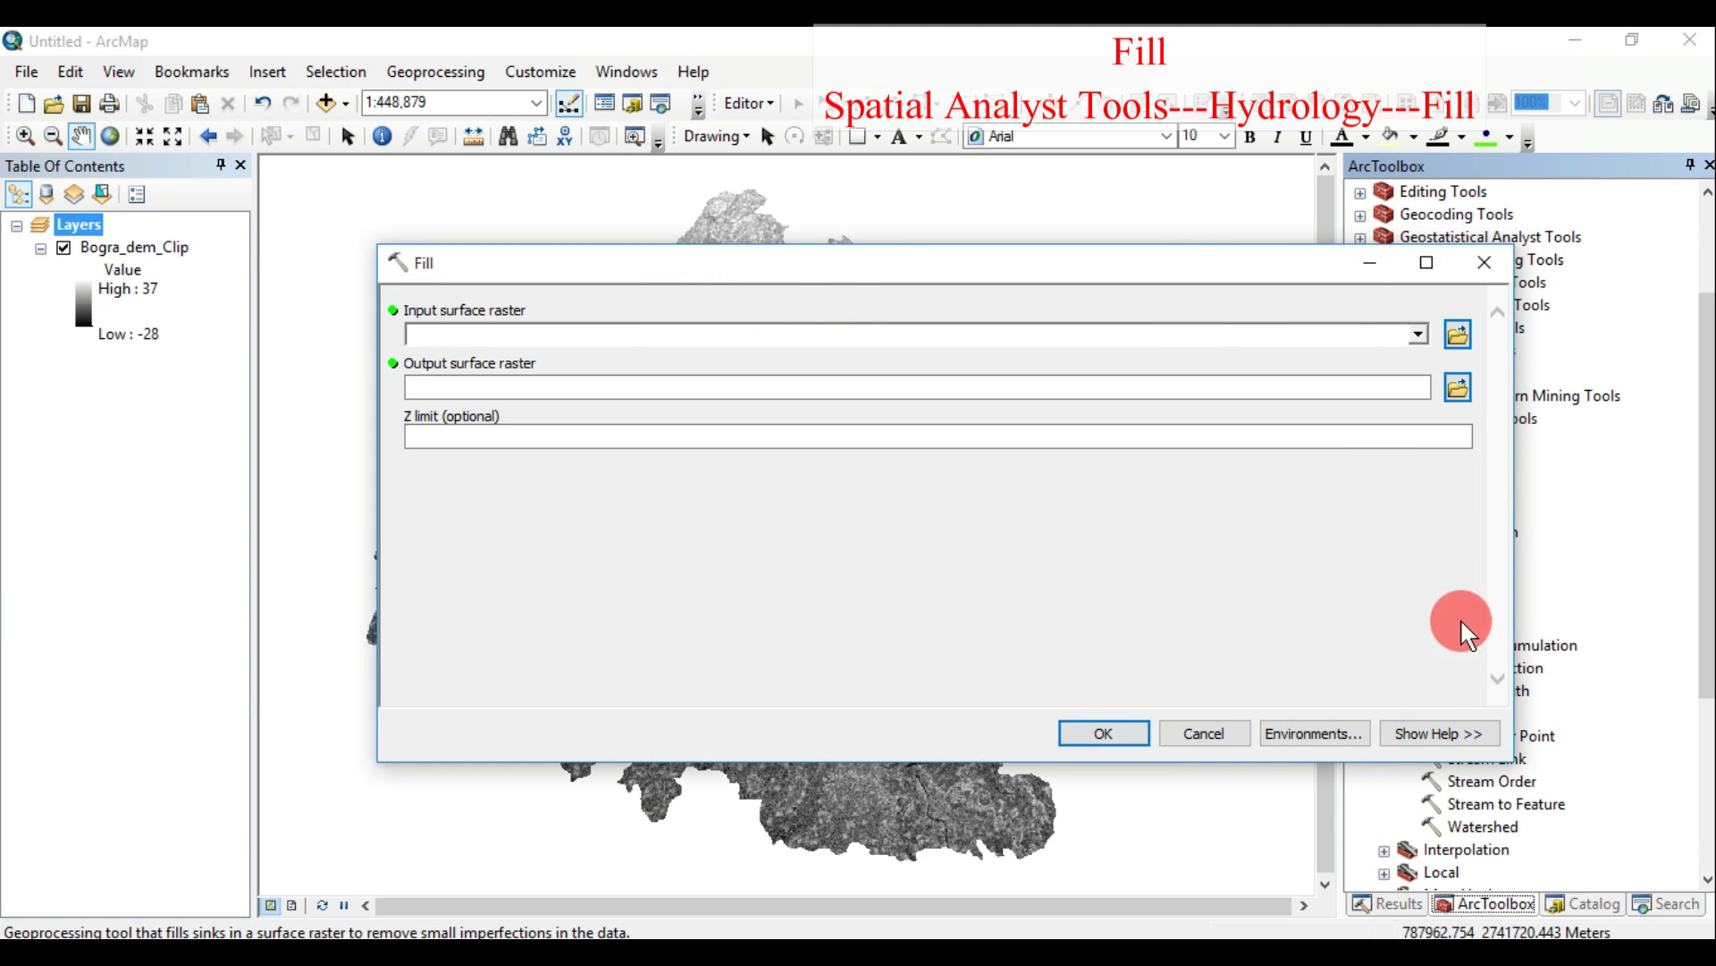
{"action": "left_click", "coordinate": [1418, 334]}
{"action": "left_click", "coordinate": [556, 359]}
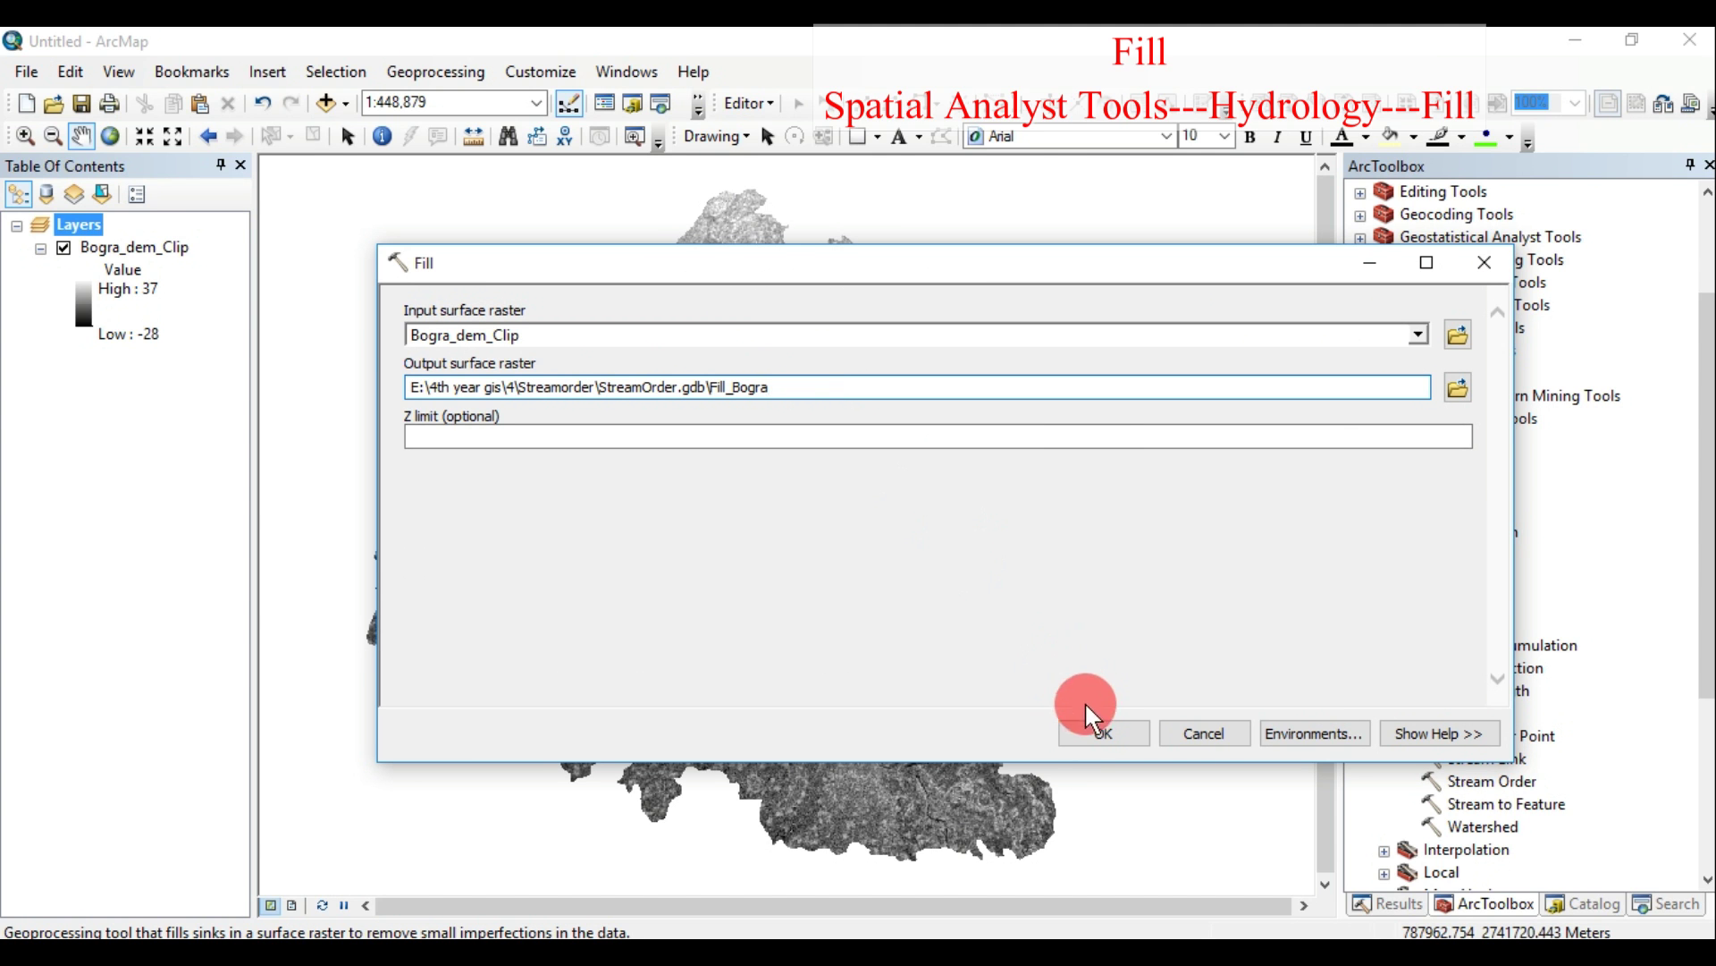
{"action": "left_click", "coordinate": [1098, 731]}
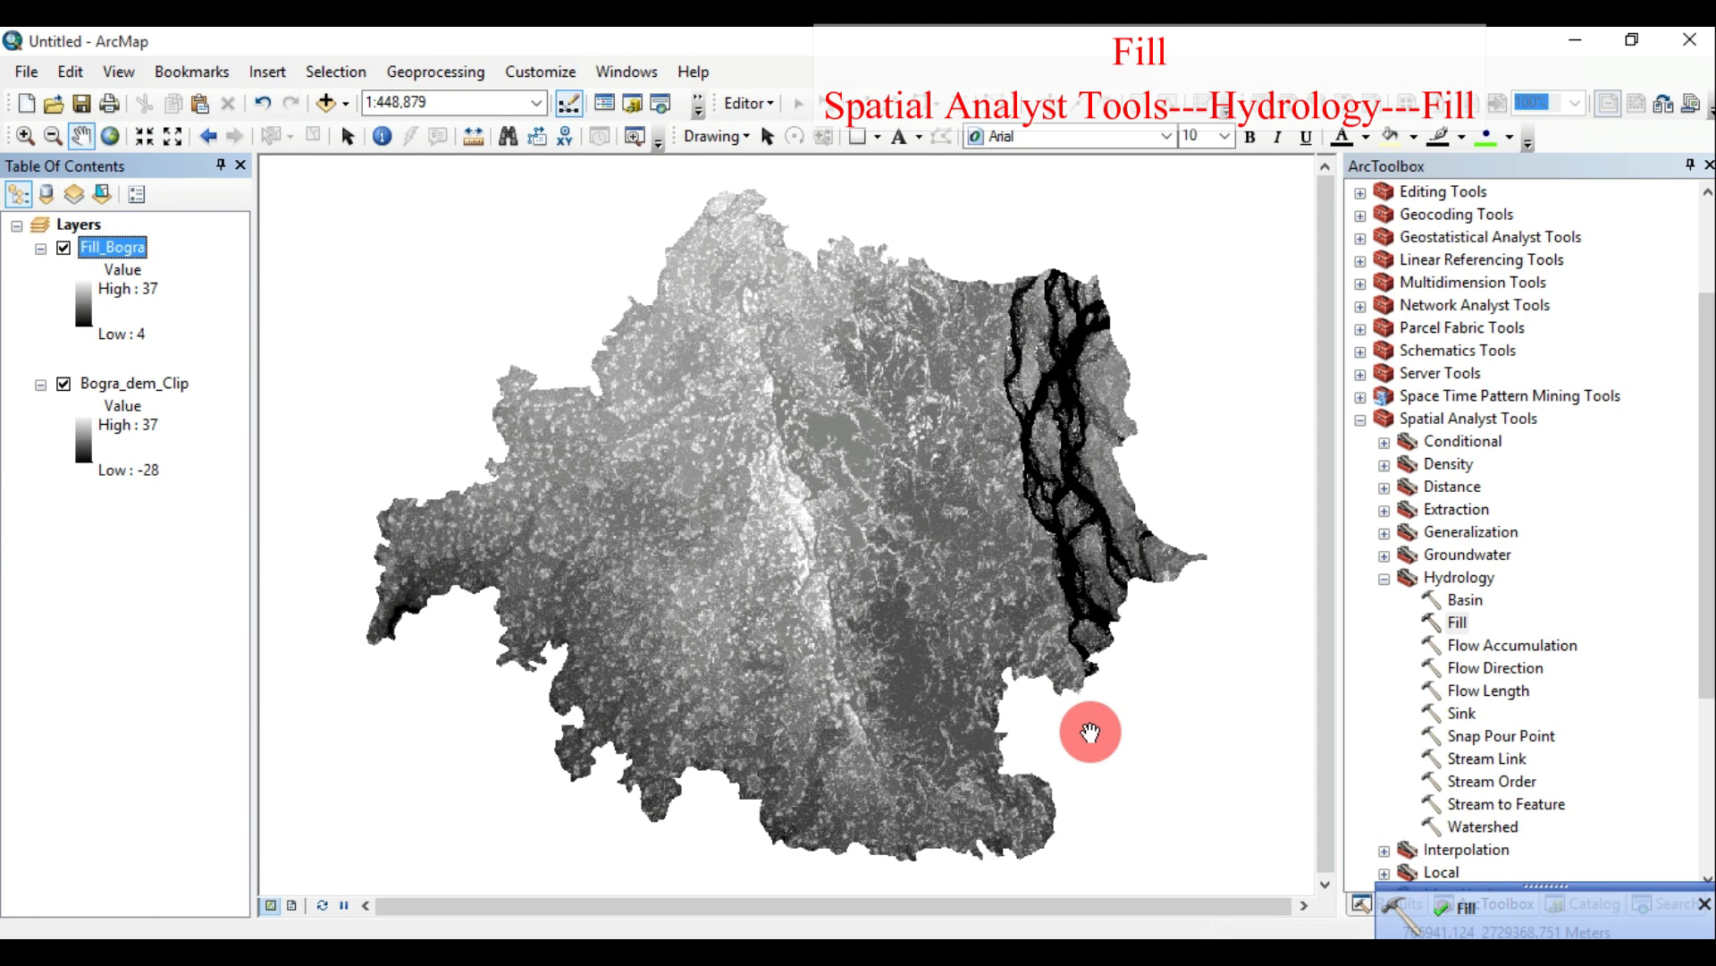
{"action": "left_click", "coordinate": [65, 384]}
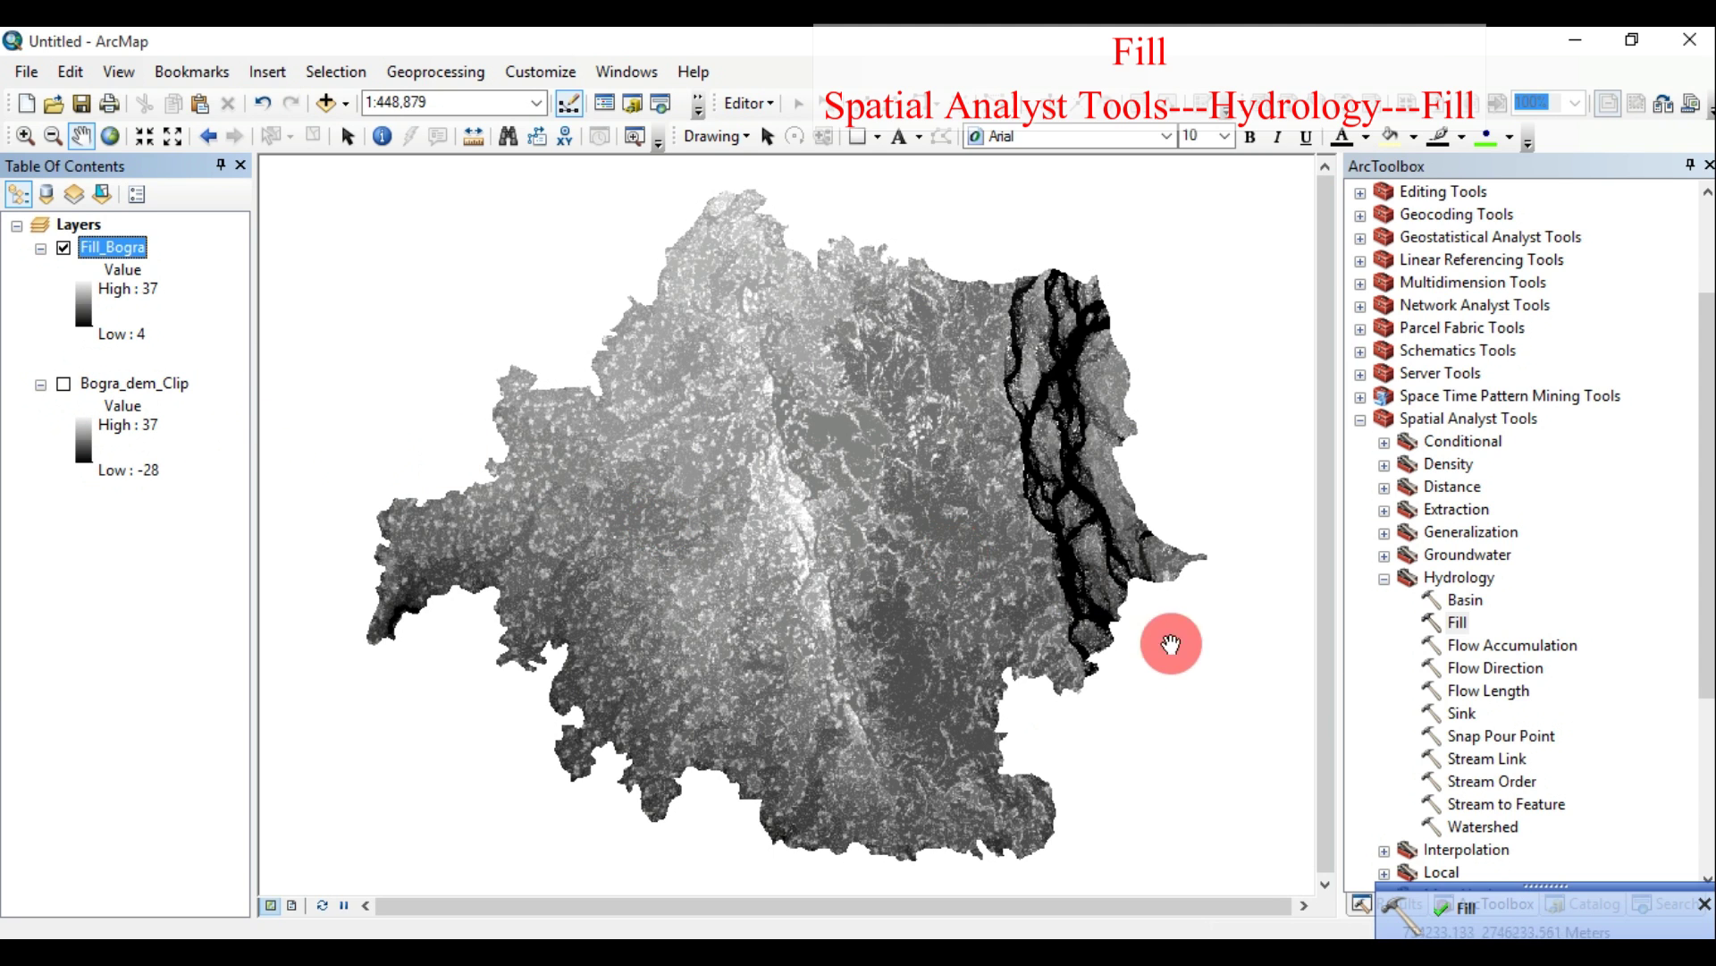
Start the Hydrology Flow Direction tool with Fill_Bogra as the input surface raster
{"action": "left_click", "coordinate": [1472, 667]}
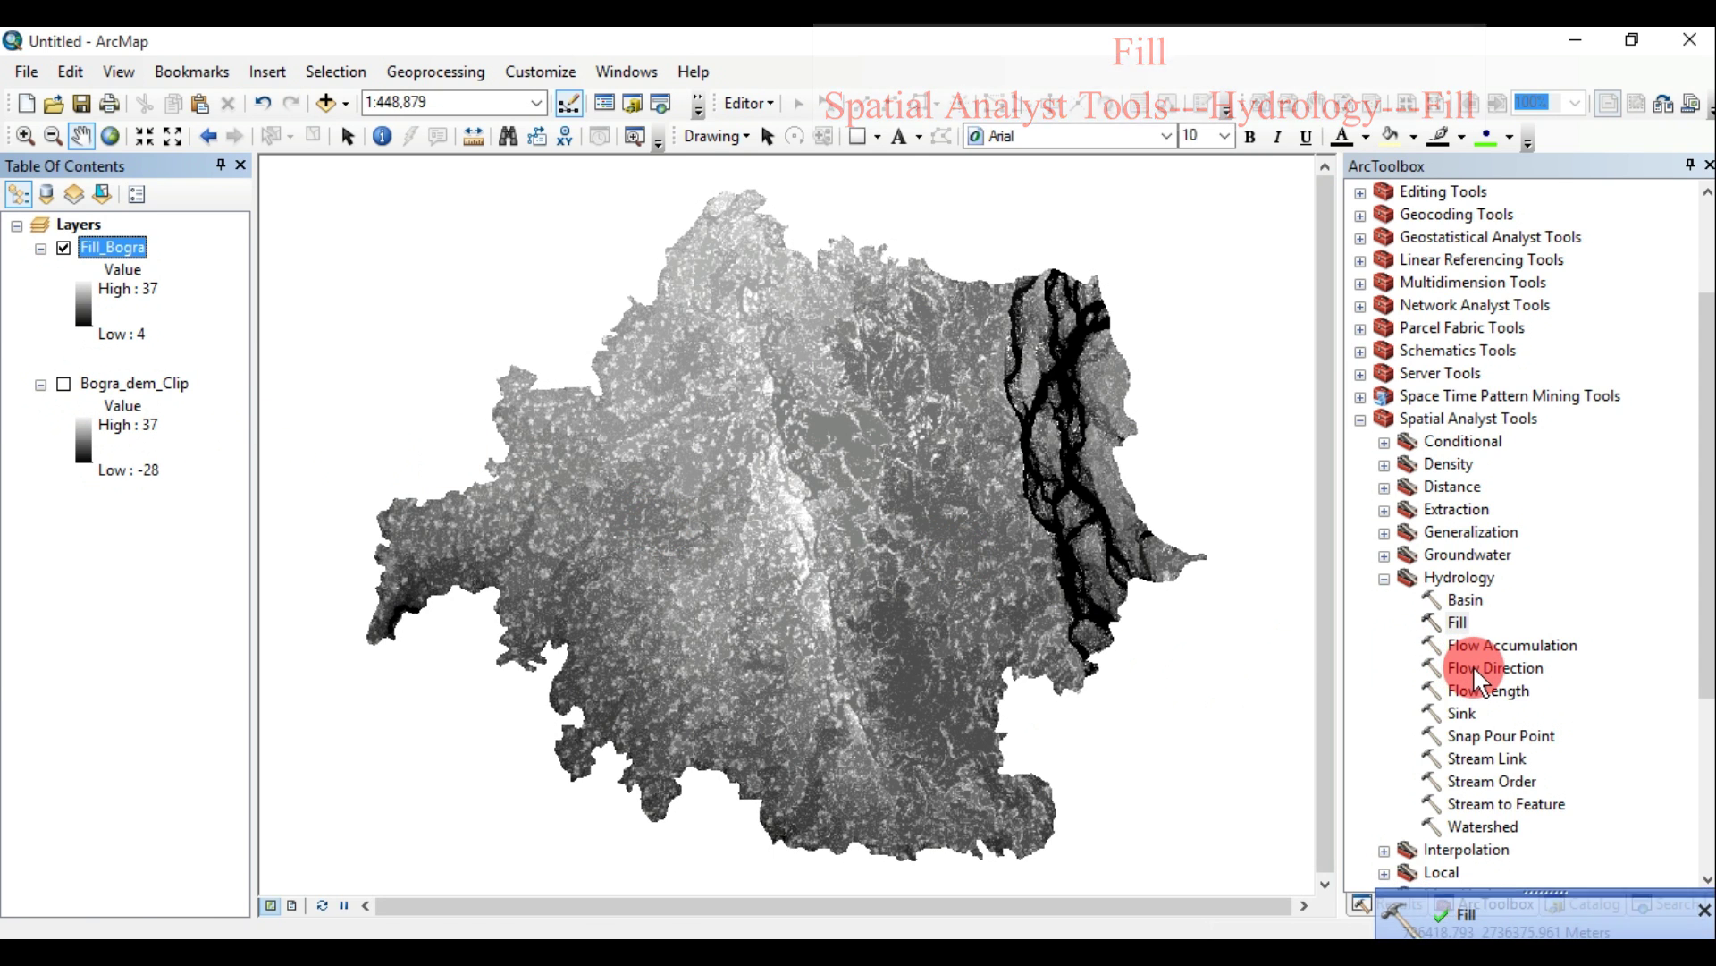
{"action": "double_click", "coordinate": [1472, 667]}
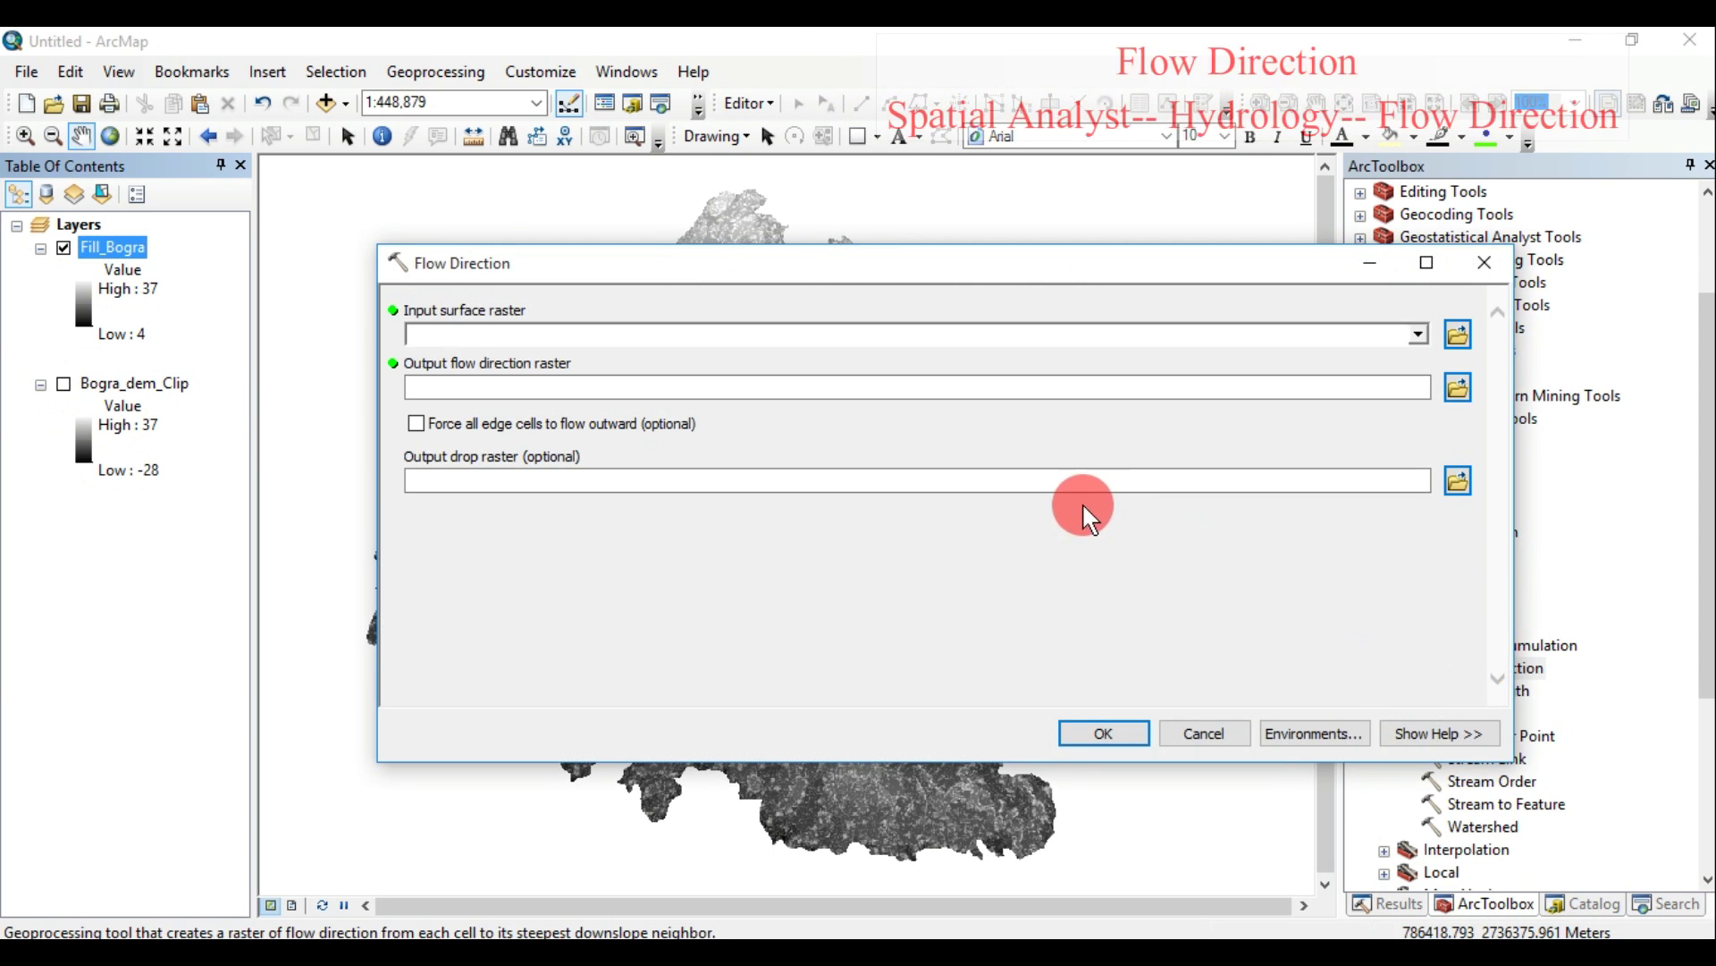
{"action": "left_click", "coordinate": [1419, 327]}
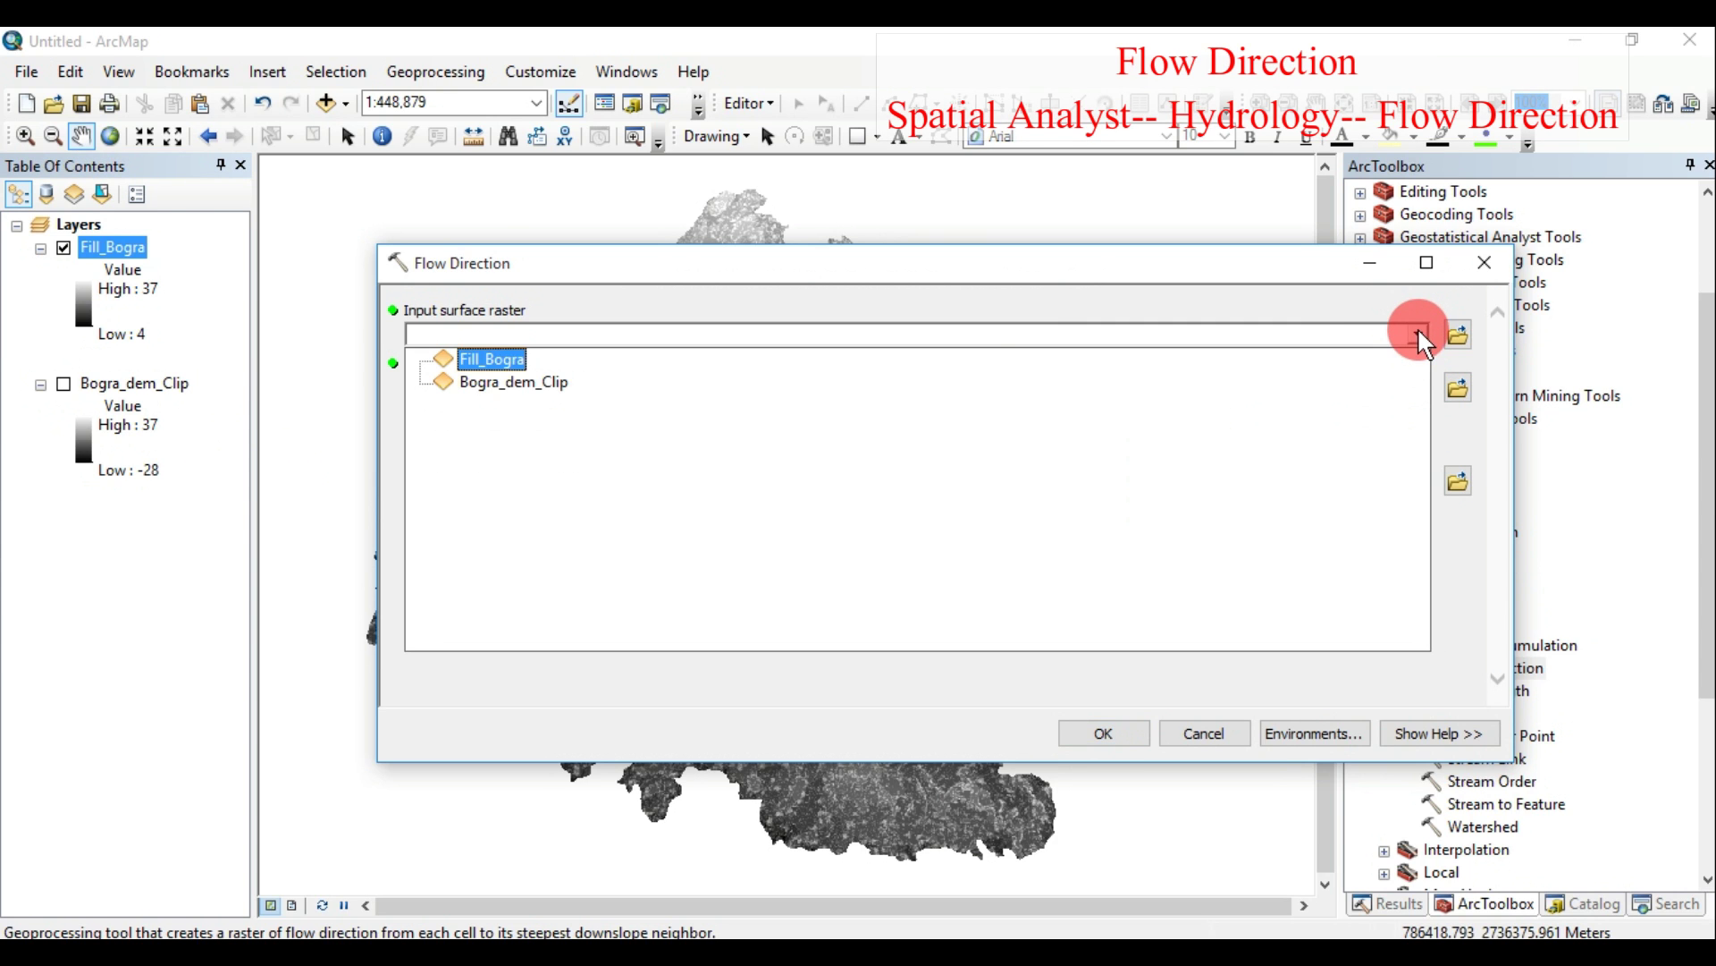
{"action": "left_click", "coordinate": [509, 358]}
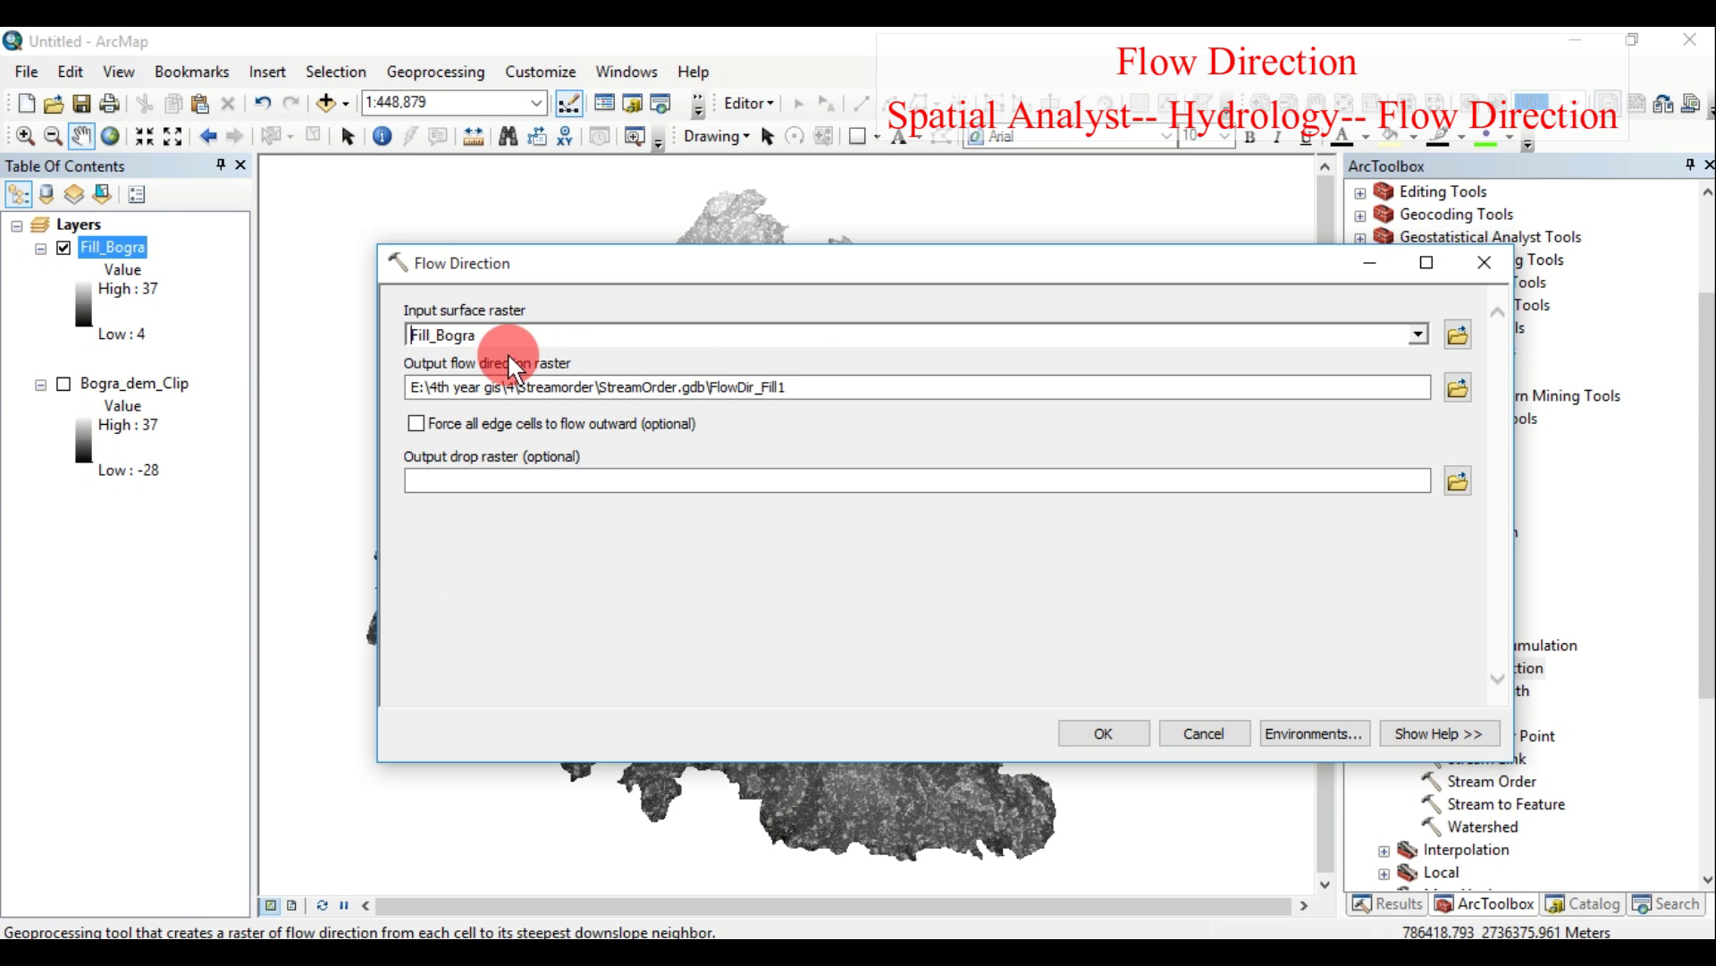
Name the output flow direction raster FlowDir_Bogra in StreamOrder.gdb, run the tool and hide the Fill_Bogra layer
{"action": "left_click", "coordinate": [1049, 384]}
{"action": "key", "text": "BackSpace"}
{"action": "key", "text": "BackSpace"}
{"action": "key", "text": "BackSpace"}
{"action": "key", "text": "BackSpace"}
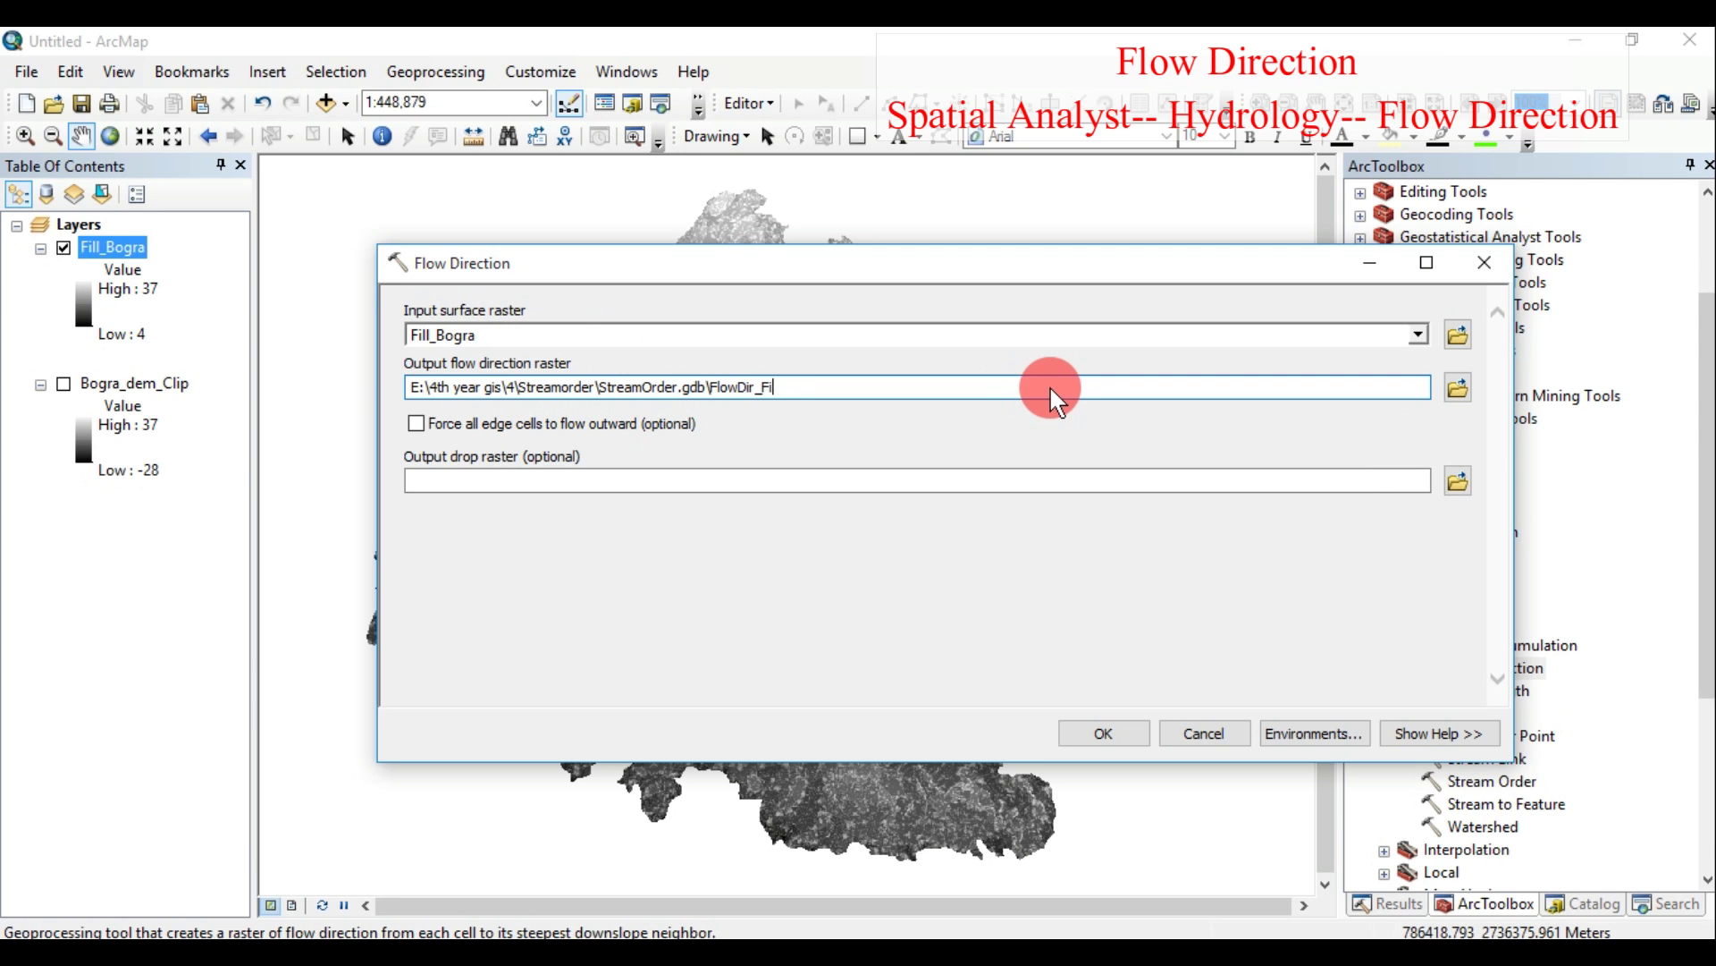
{"action": "type", "text": "Bogra"}
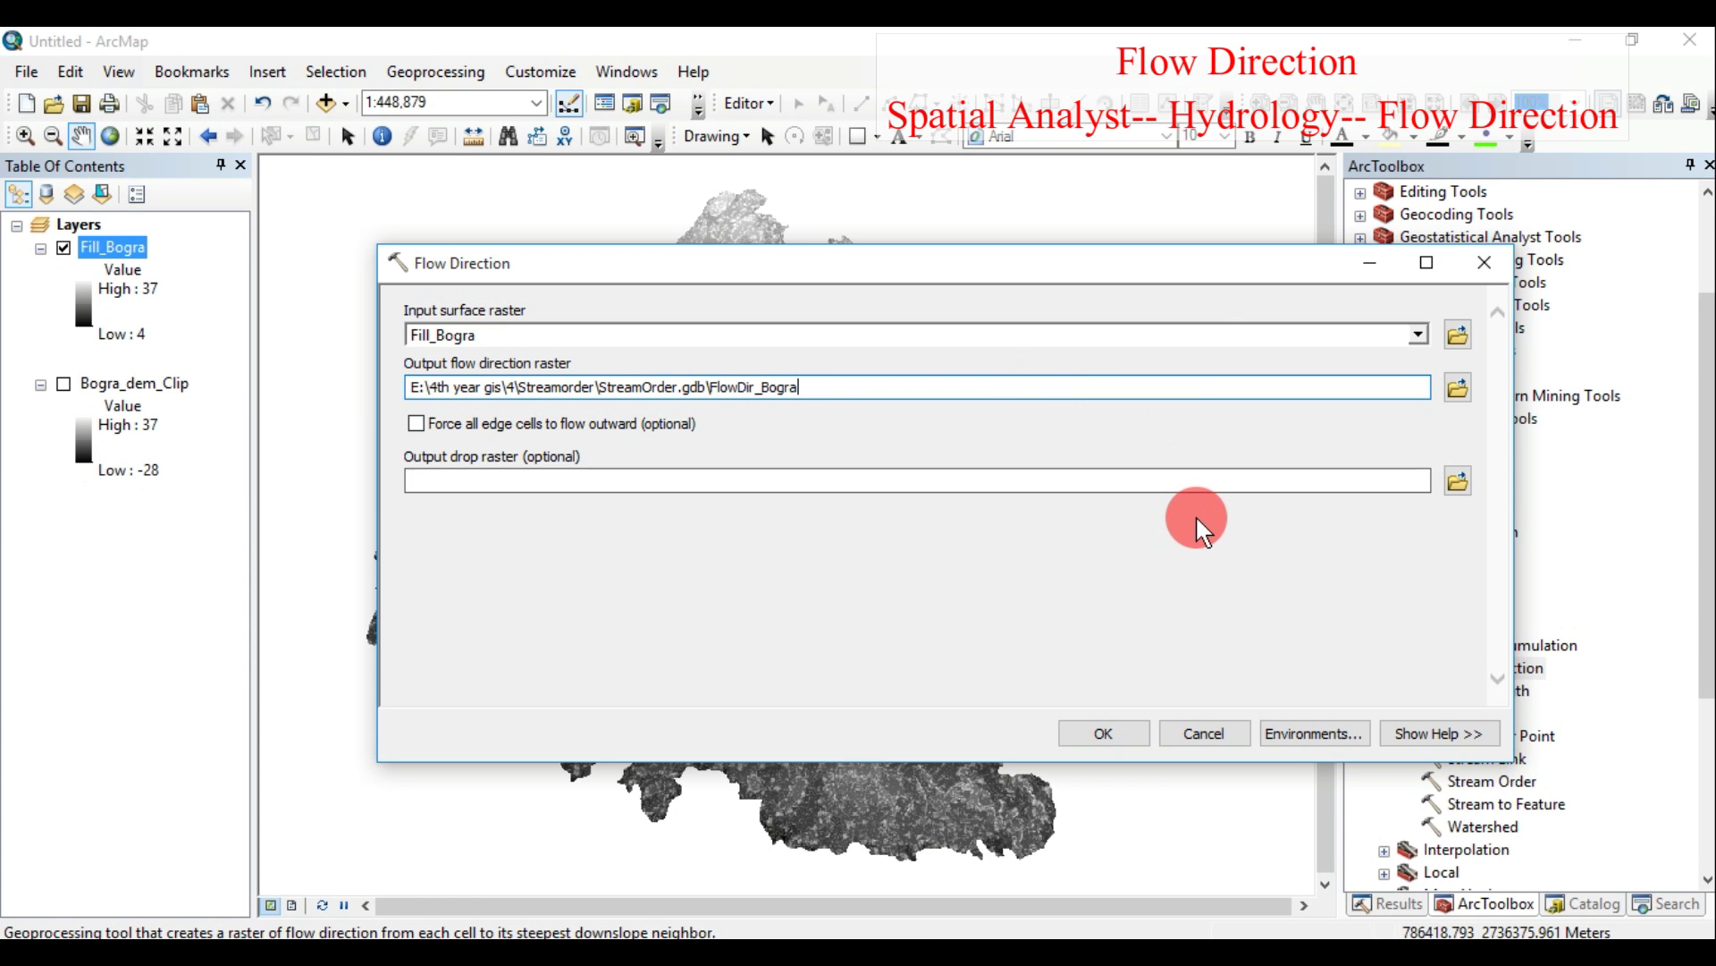
{"action": "left_click", "coordinate": [1081, 728]}
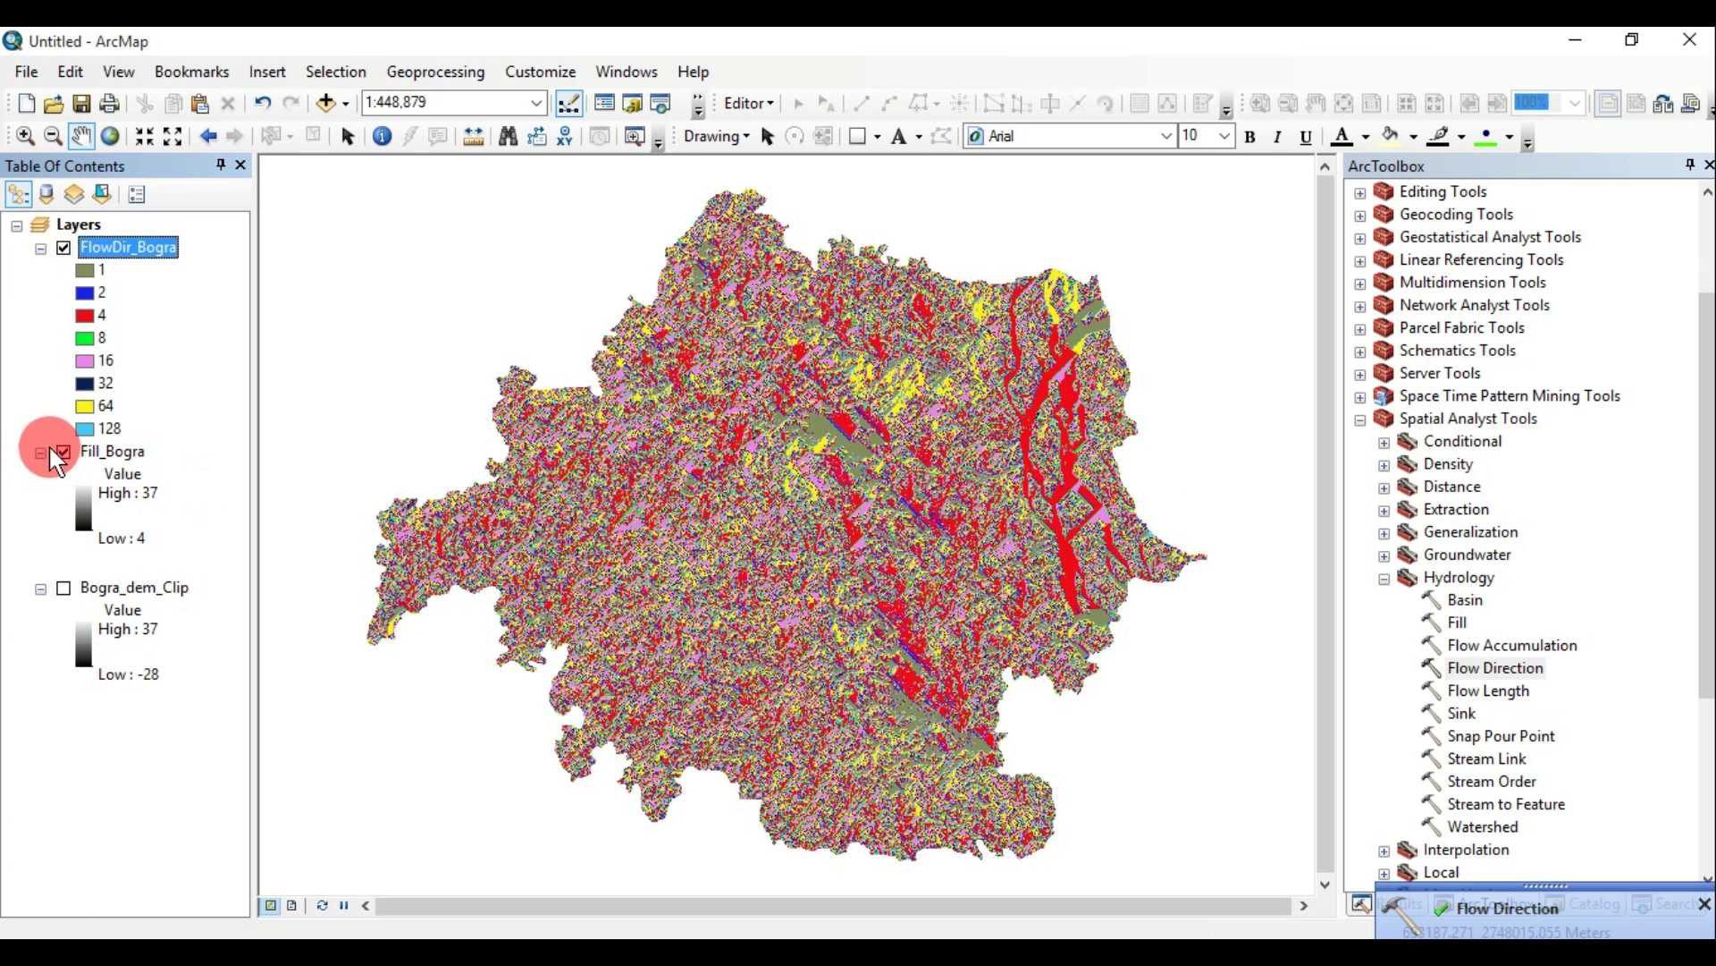
{"action": "left_click", "coordinate": [60, 454]}
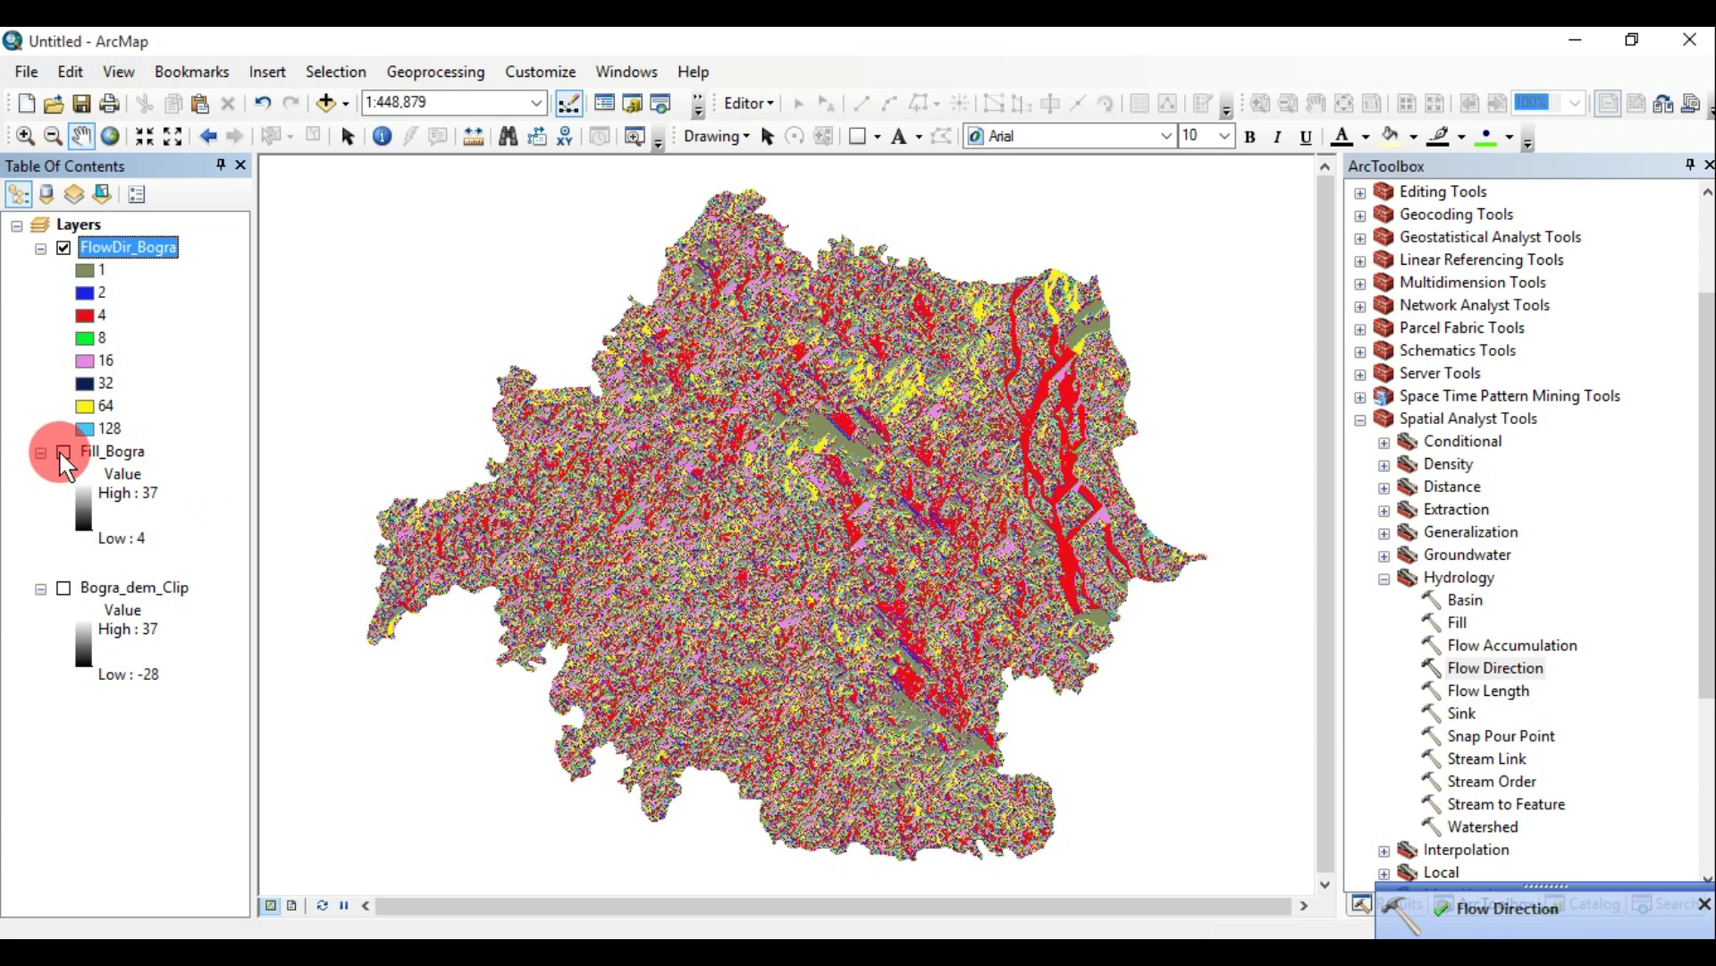
{"action": "left_click", "coordinate": [662, 633]}
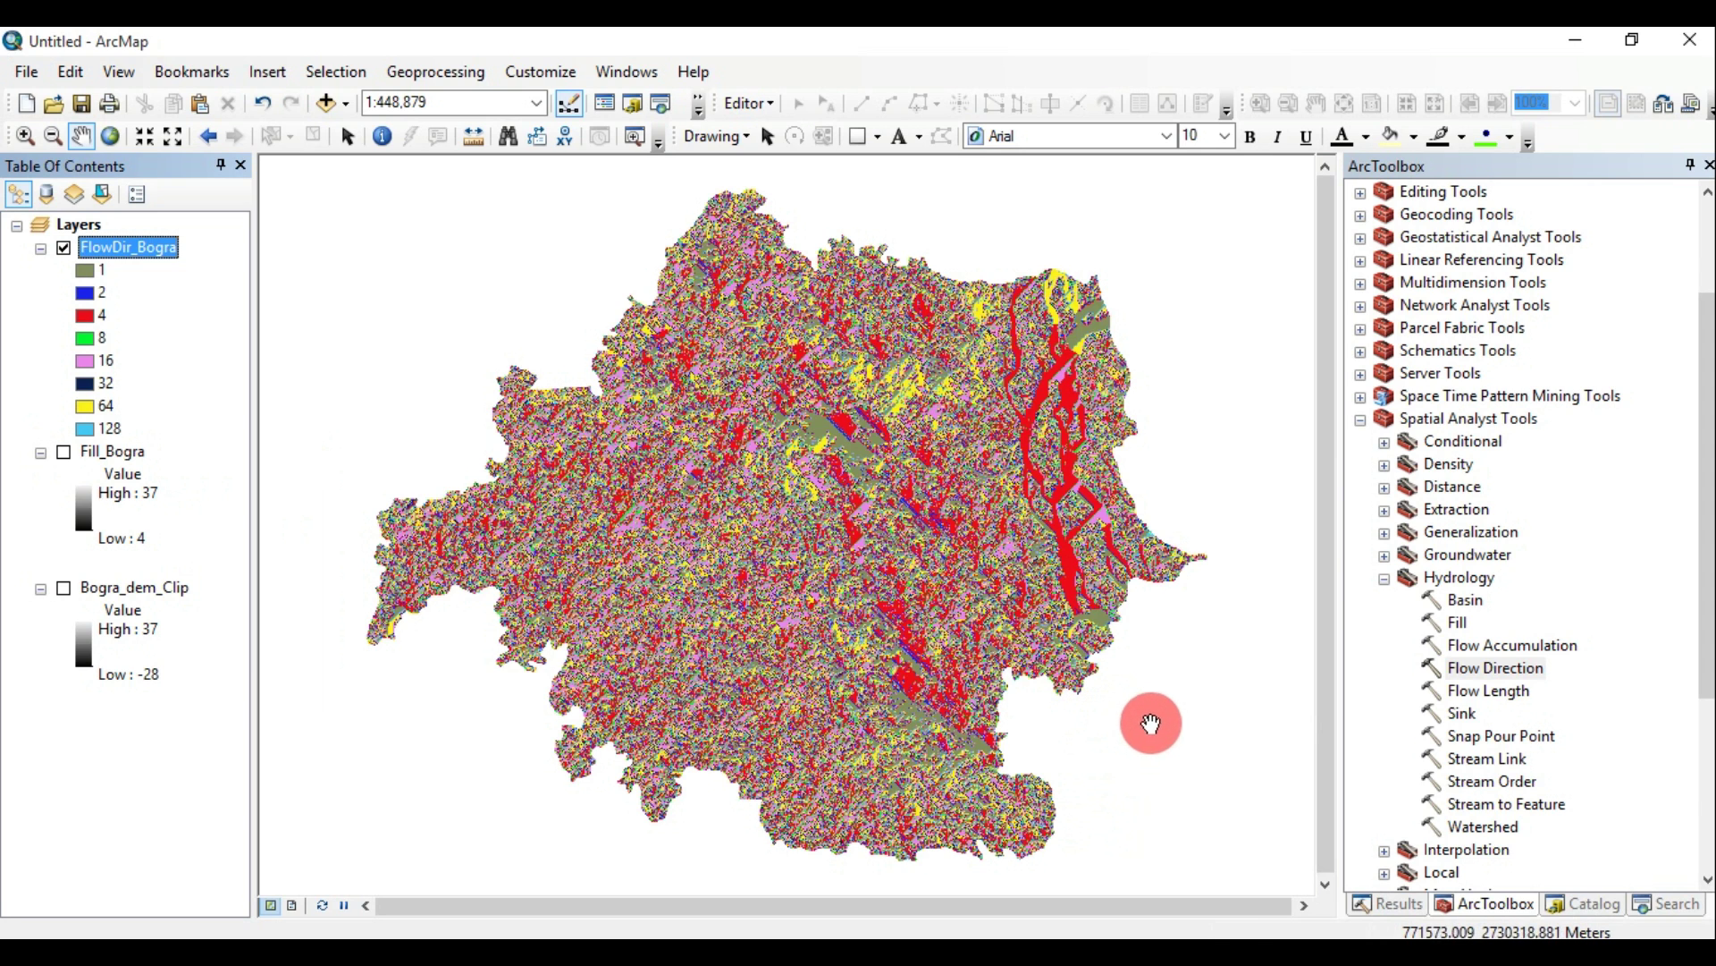
Start the Hydrology Basin tool with FlowDir_Bogra as the input flow direction raster
{"action": "double_click", "coordinate": [1461, 599]}
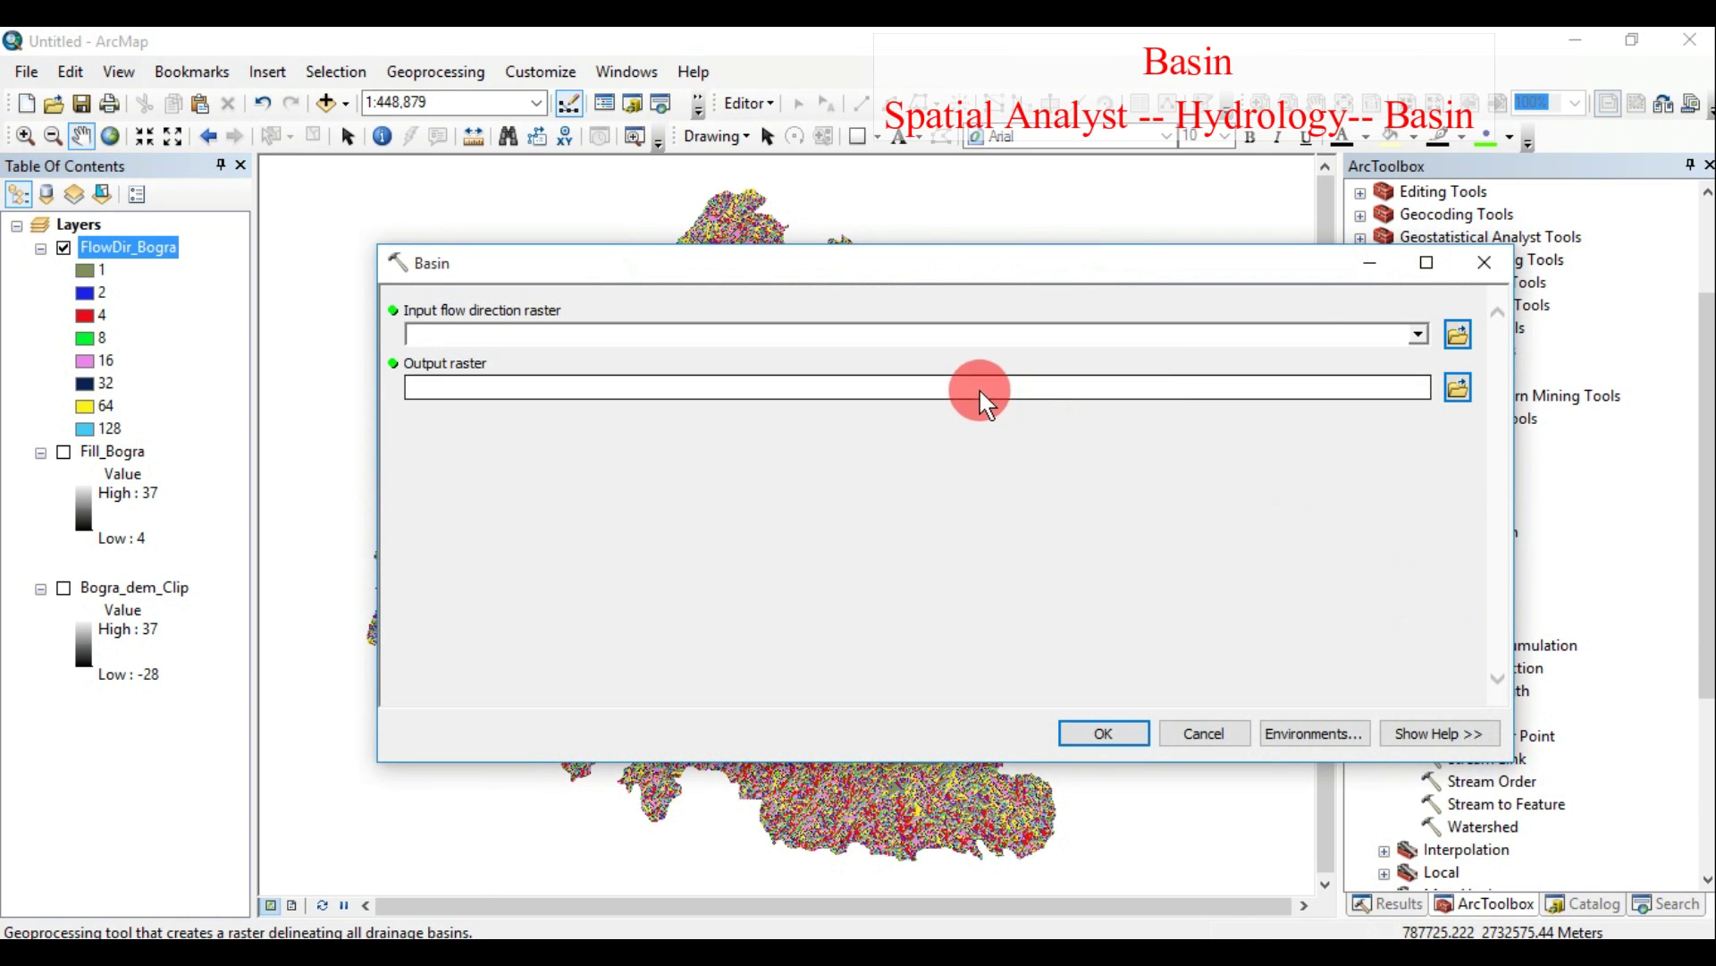
{"action": "left_click", "coordinate": [1420, 334]}
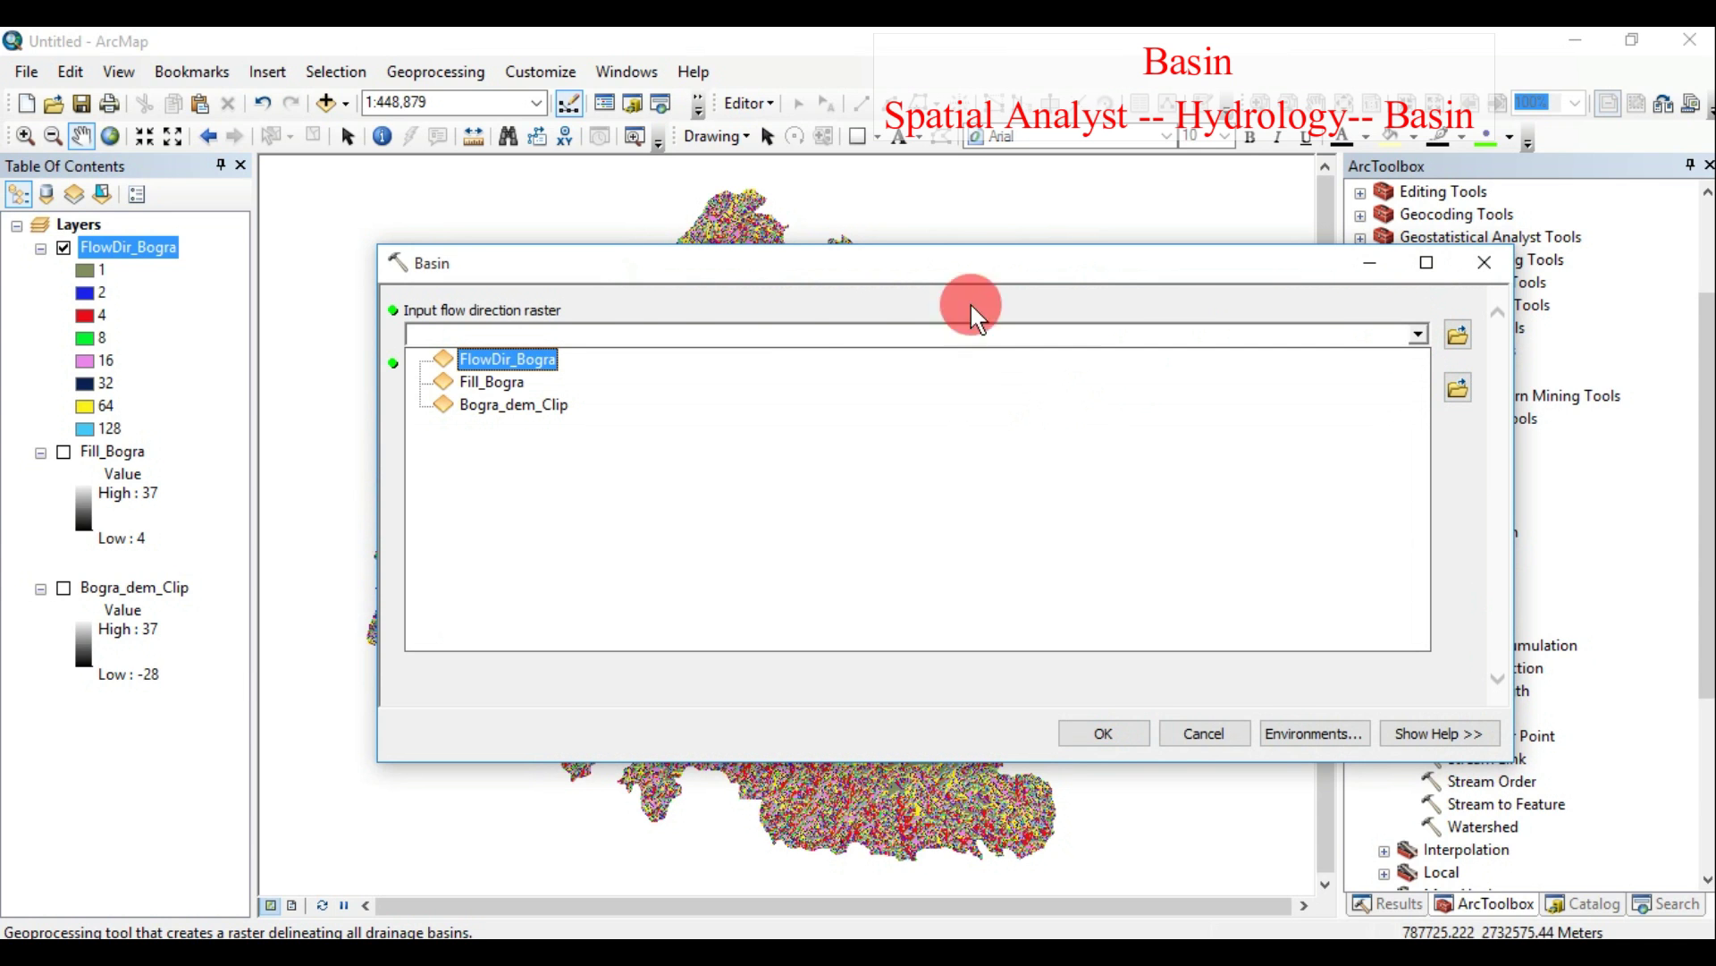
{"action": "left_click", "coordinate": [536, 357]}
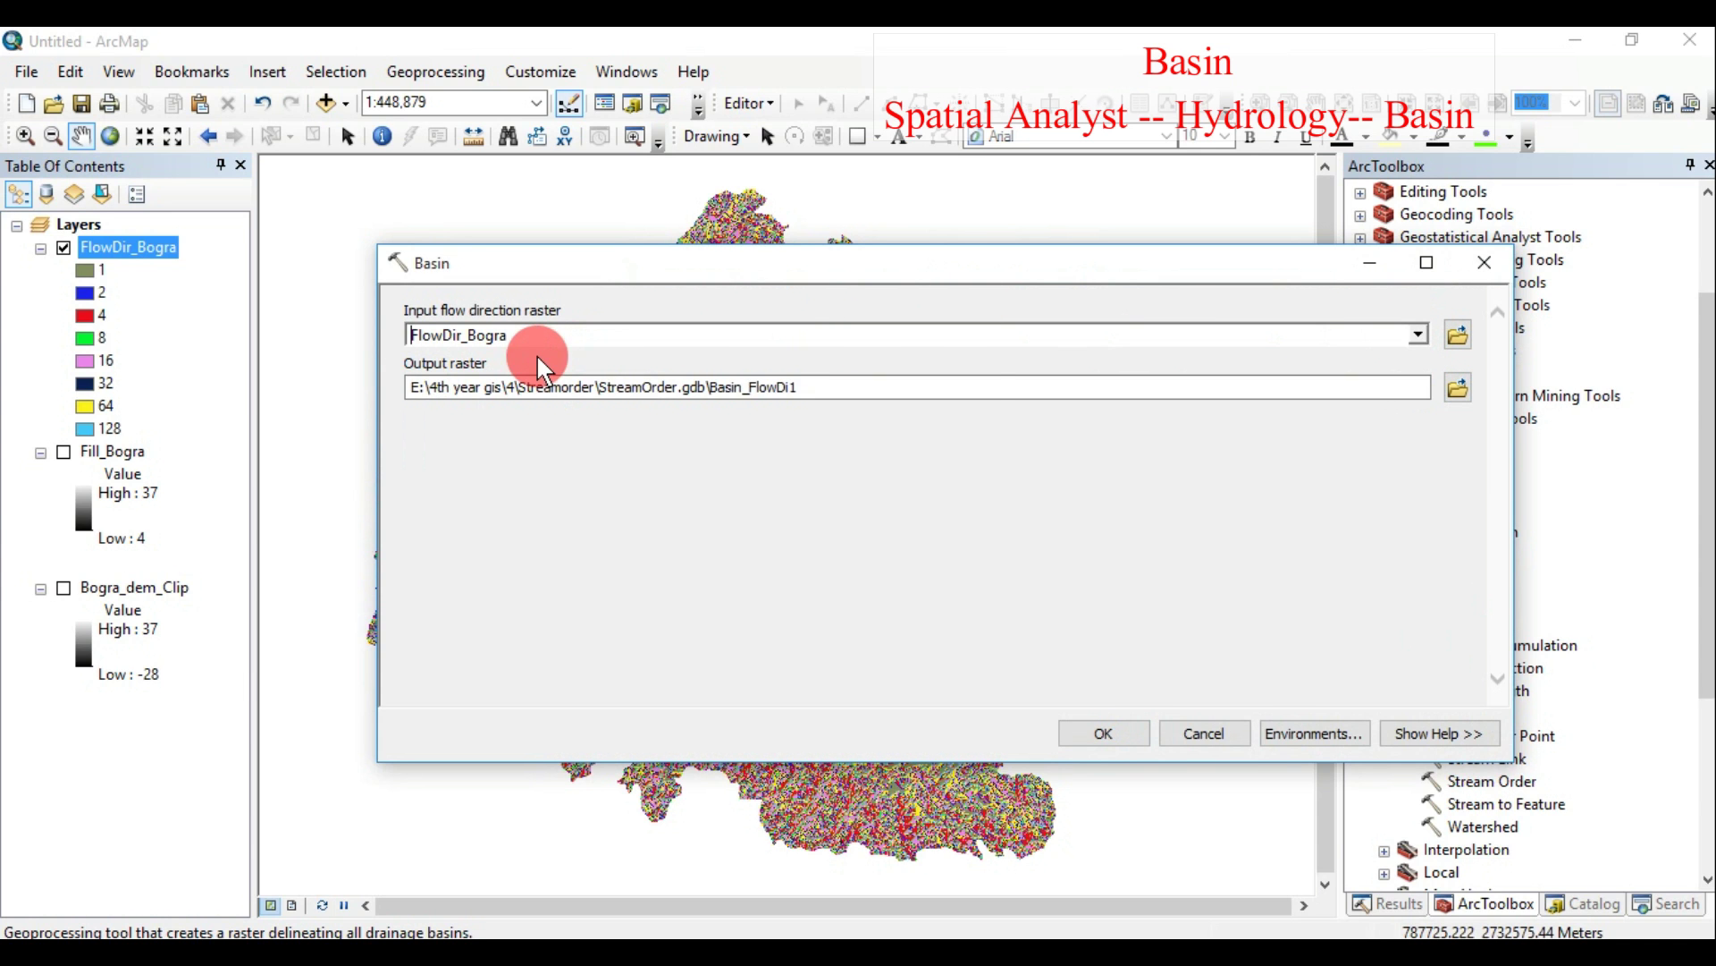
Name the output basin raster Basin_Bogra in StreamOrder.gdb and run the Basin tool
{"action": "left_click", "coordinate": [952, 386]}
{"action": "key", "text": "BackSpace"}
{"action": "key", "text": "BackSpace"}
{"action": "key", "text": "BackSpace"}
{"action": "key", "text": "BackSpace"}
{"action": "key", "text": "BackSpace"}
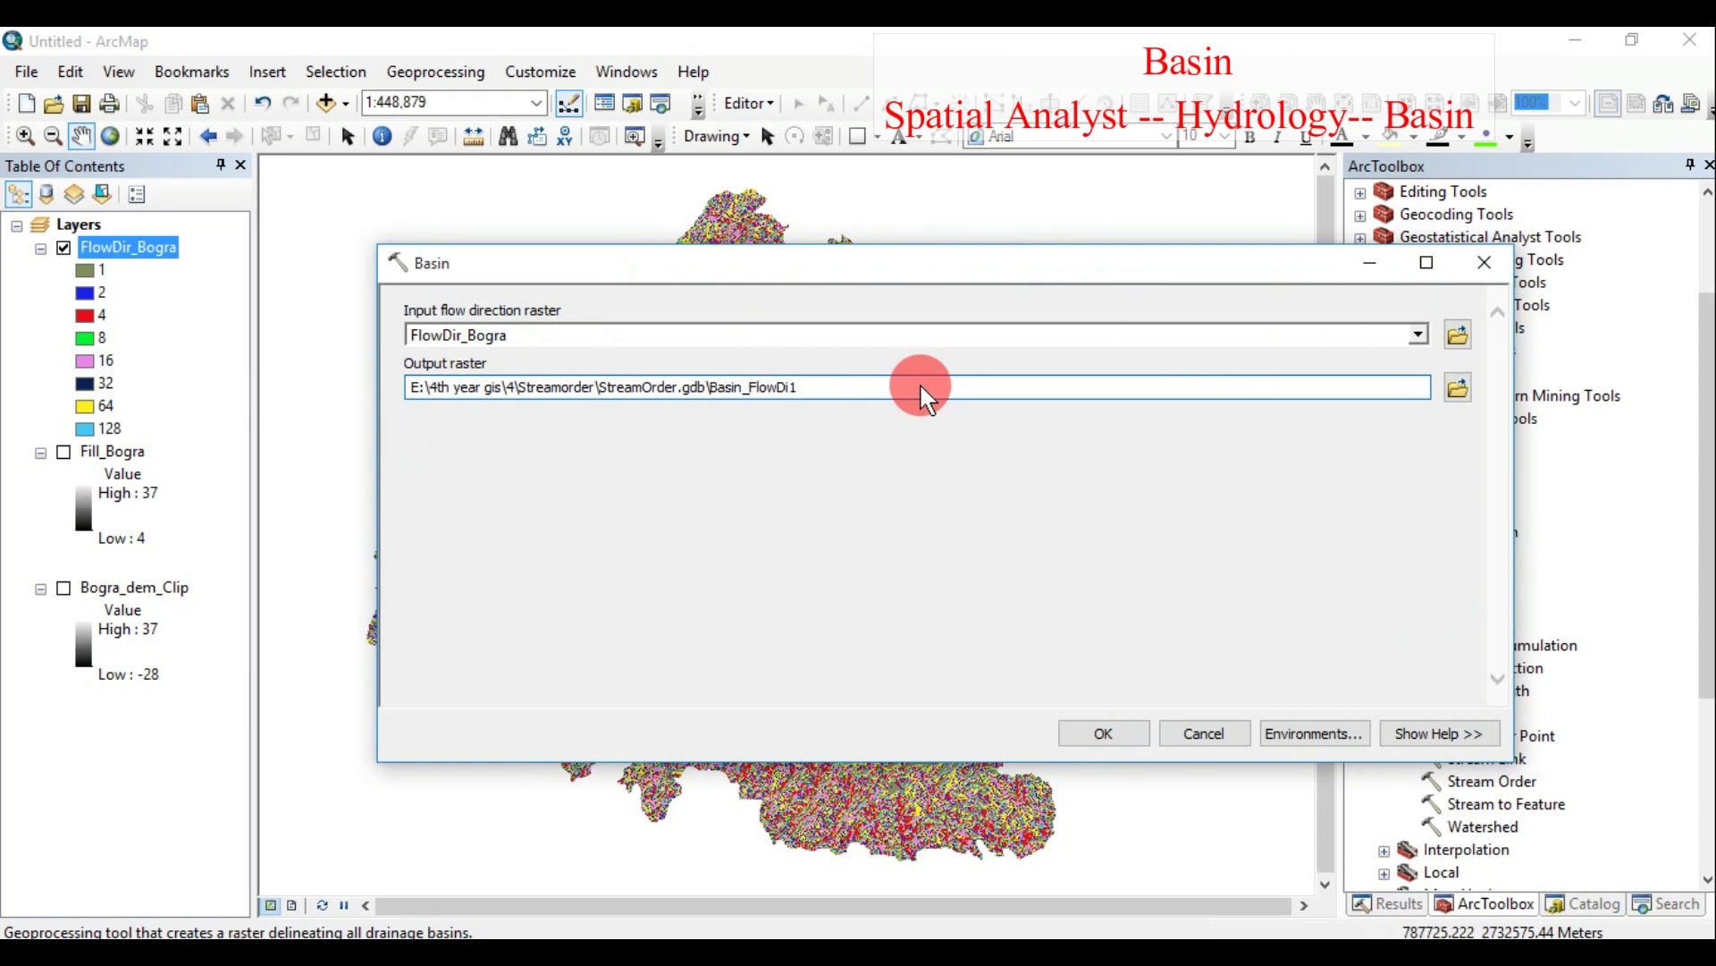
{"action": "key", "text": "BackSpace"}
{"action": "key", "text": "BackSpace"}
{"action": "type", "text": "Bogra"}
{"action": "left_click", "coordinate": [1096, 732]}
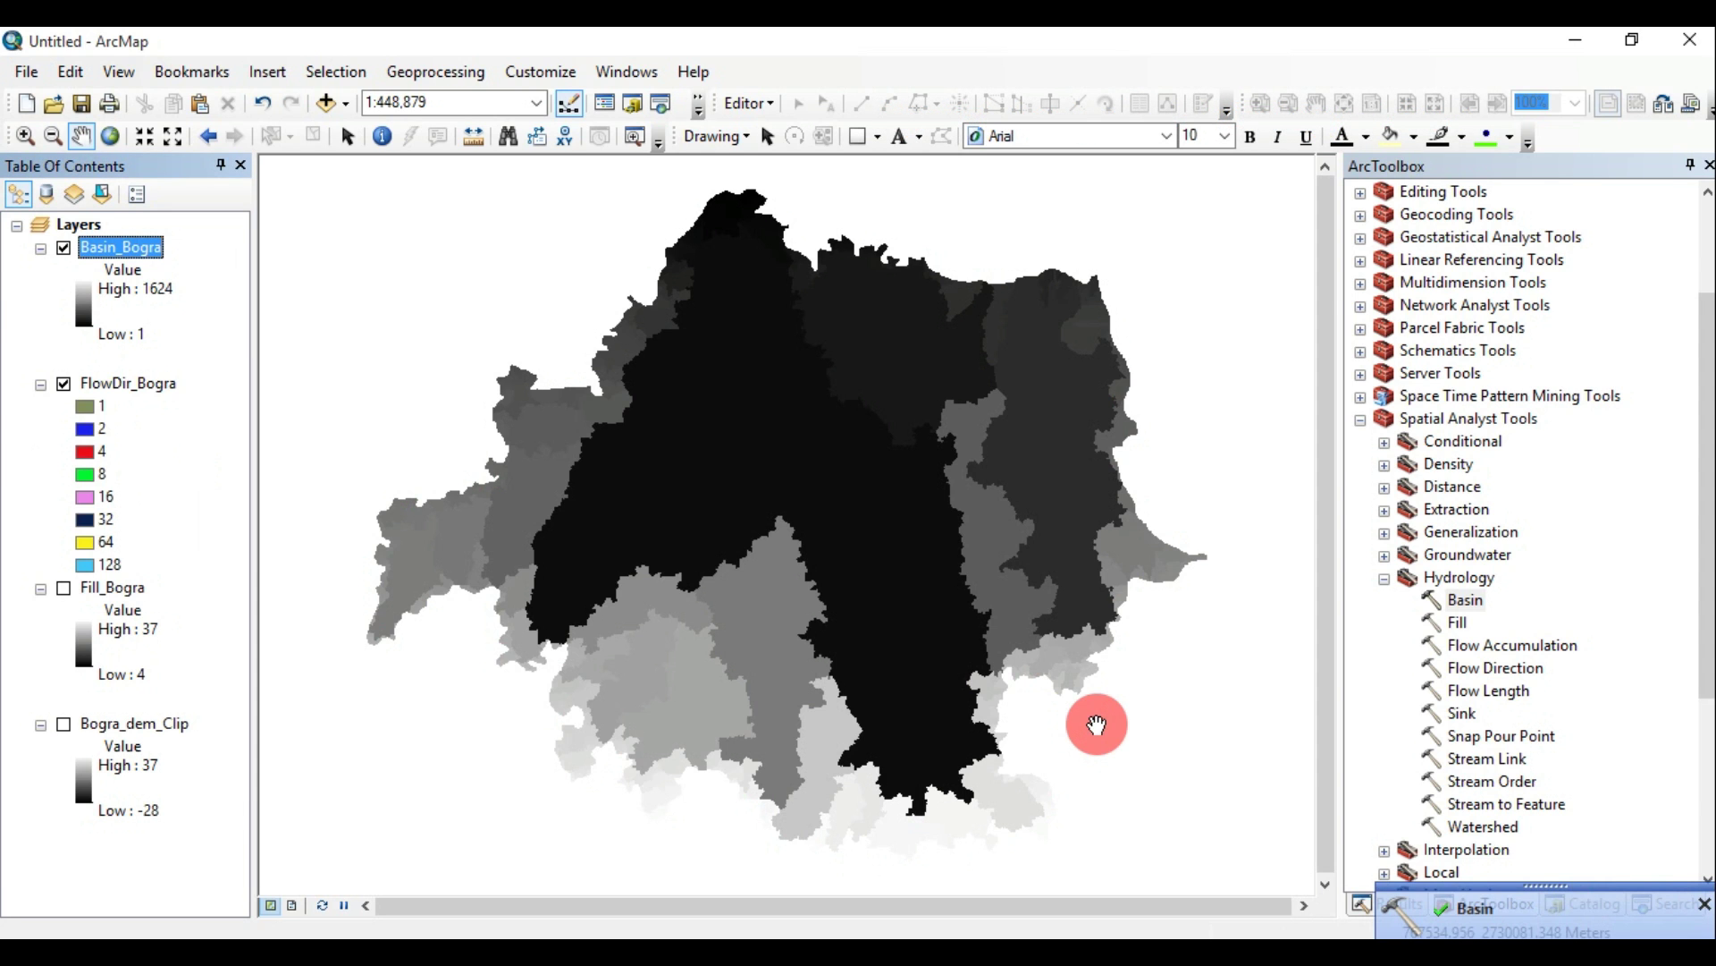
Start the Raster to Polygon conversion with Basin_Bogra as the input raster and Value as the field
{"action": "scroll", "coordinate": [1366, 277], "scroll_direction": "up", "scroll_amount": 3}
{"action": "left_click", "coordinate": [1360, 282]}
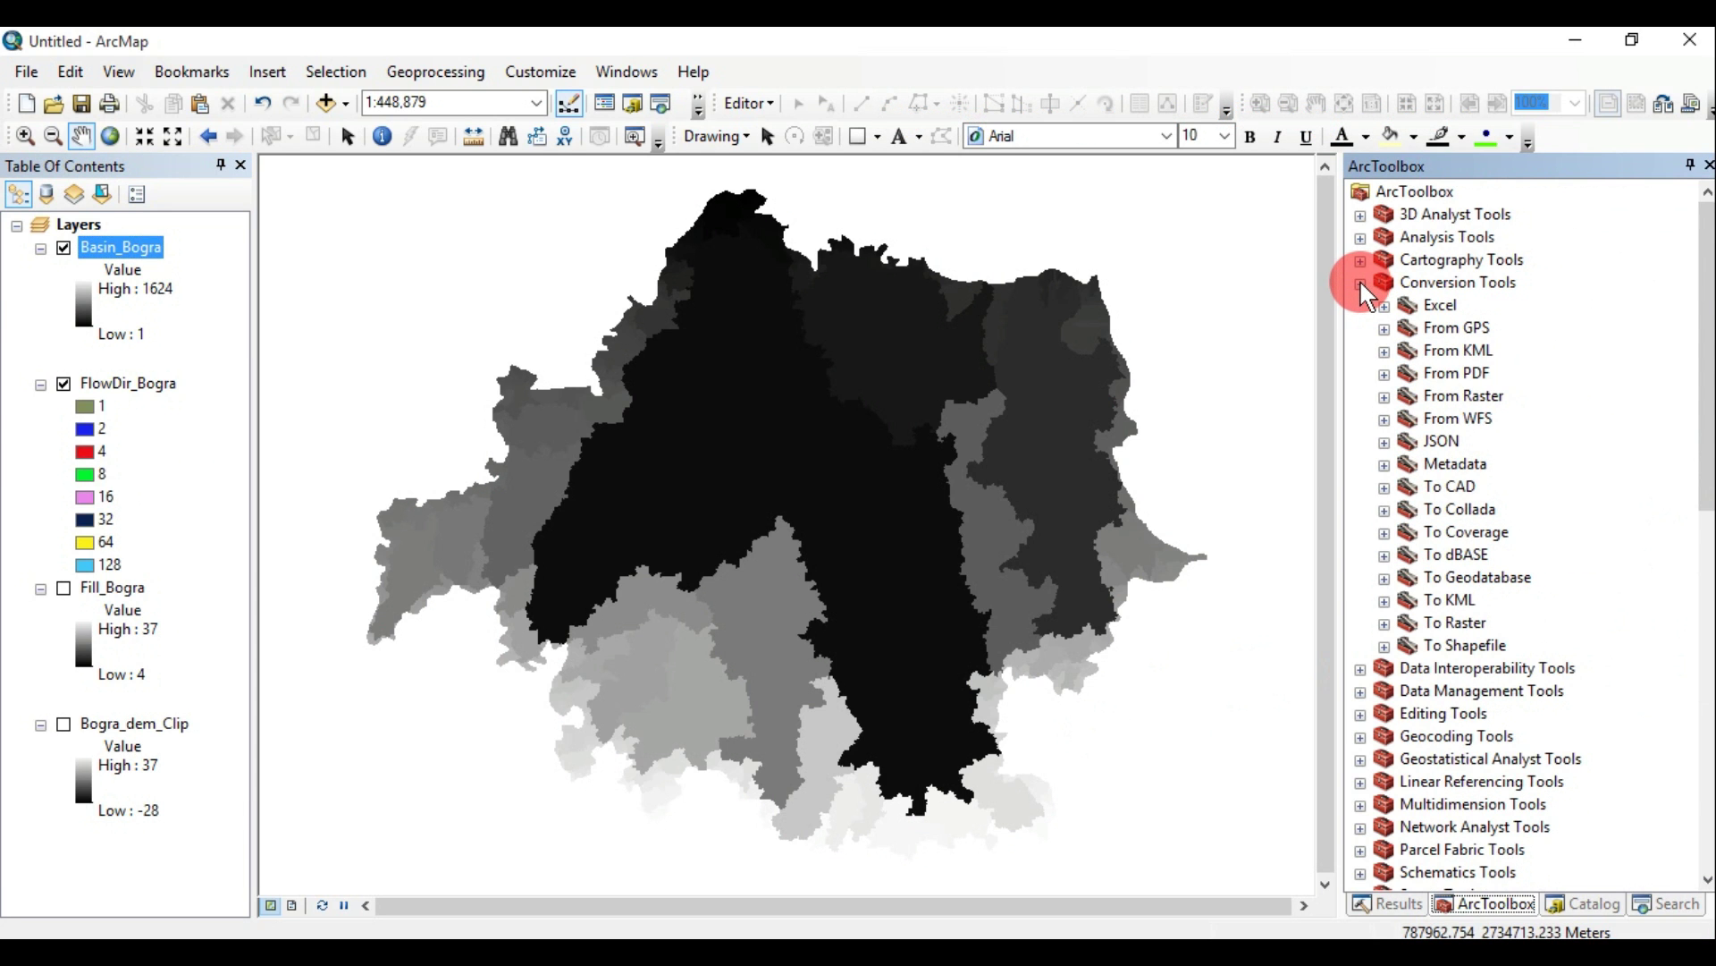
{"action": "left_click", "coordinate": [1385, 396]}
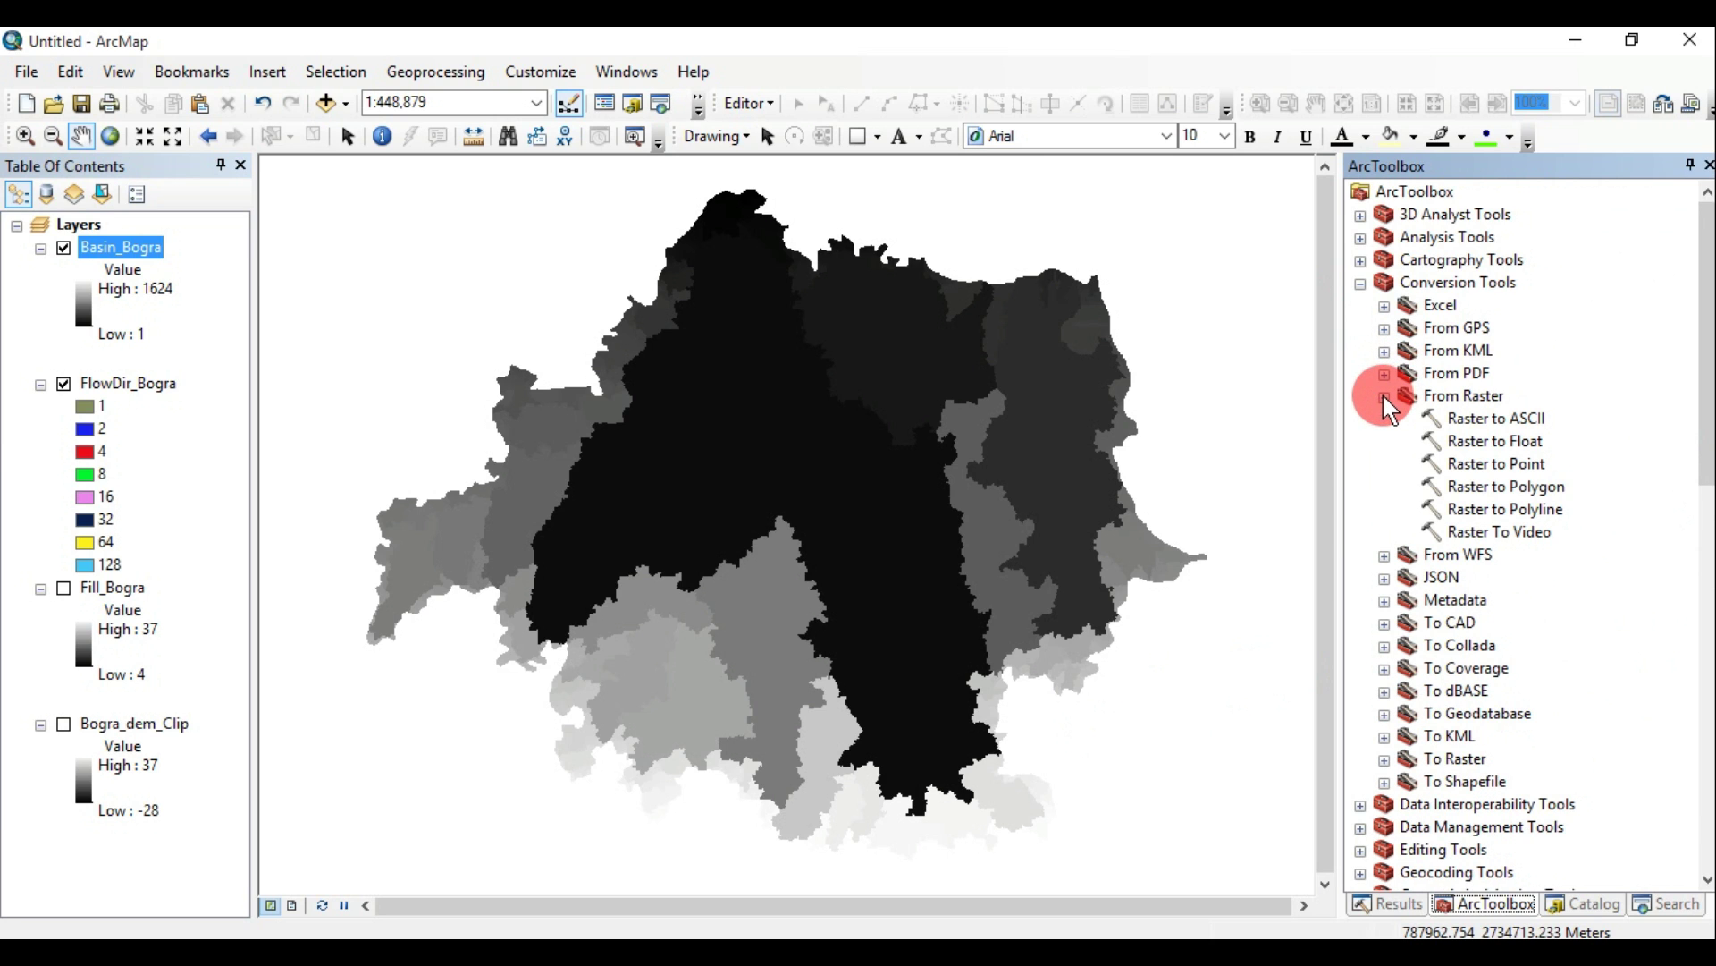
{"action": "double_click", "coordinate": [1473, 484]}
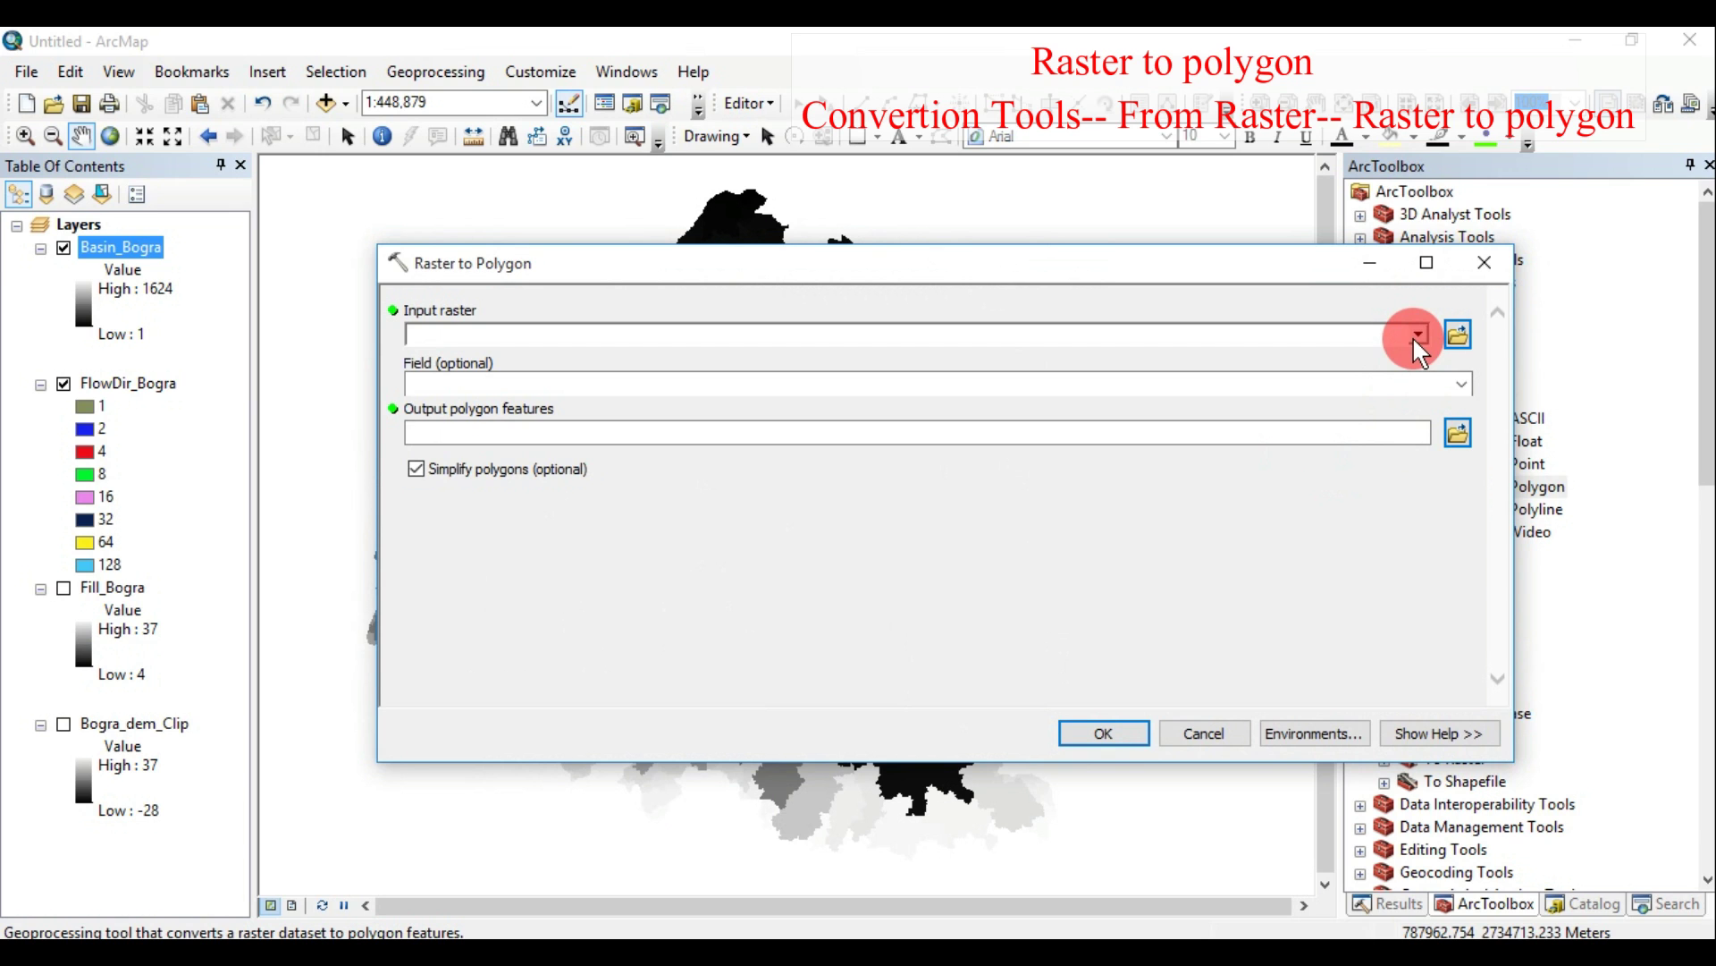
{"action": "left_click", "coordinate": [1419, 336]}
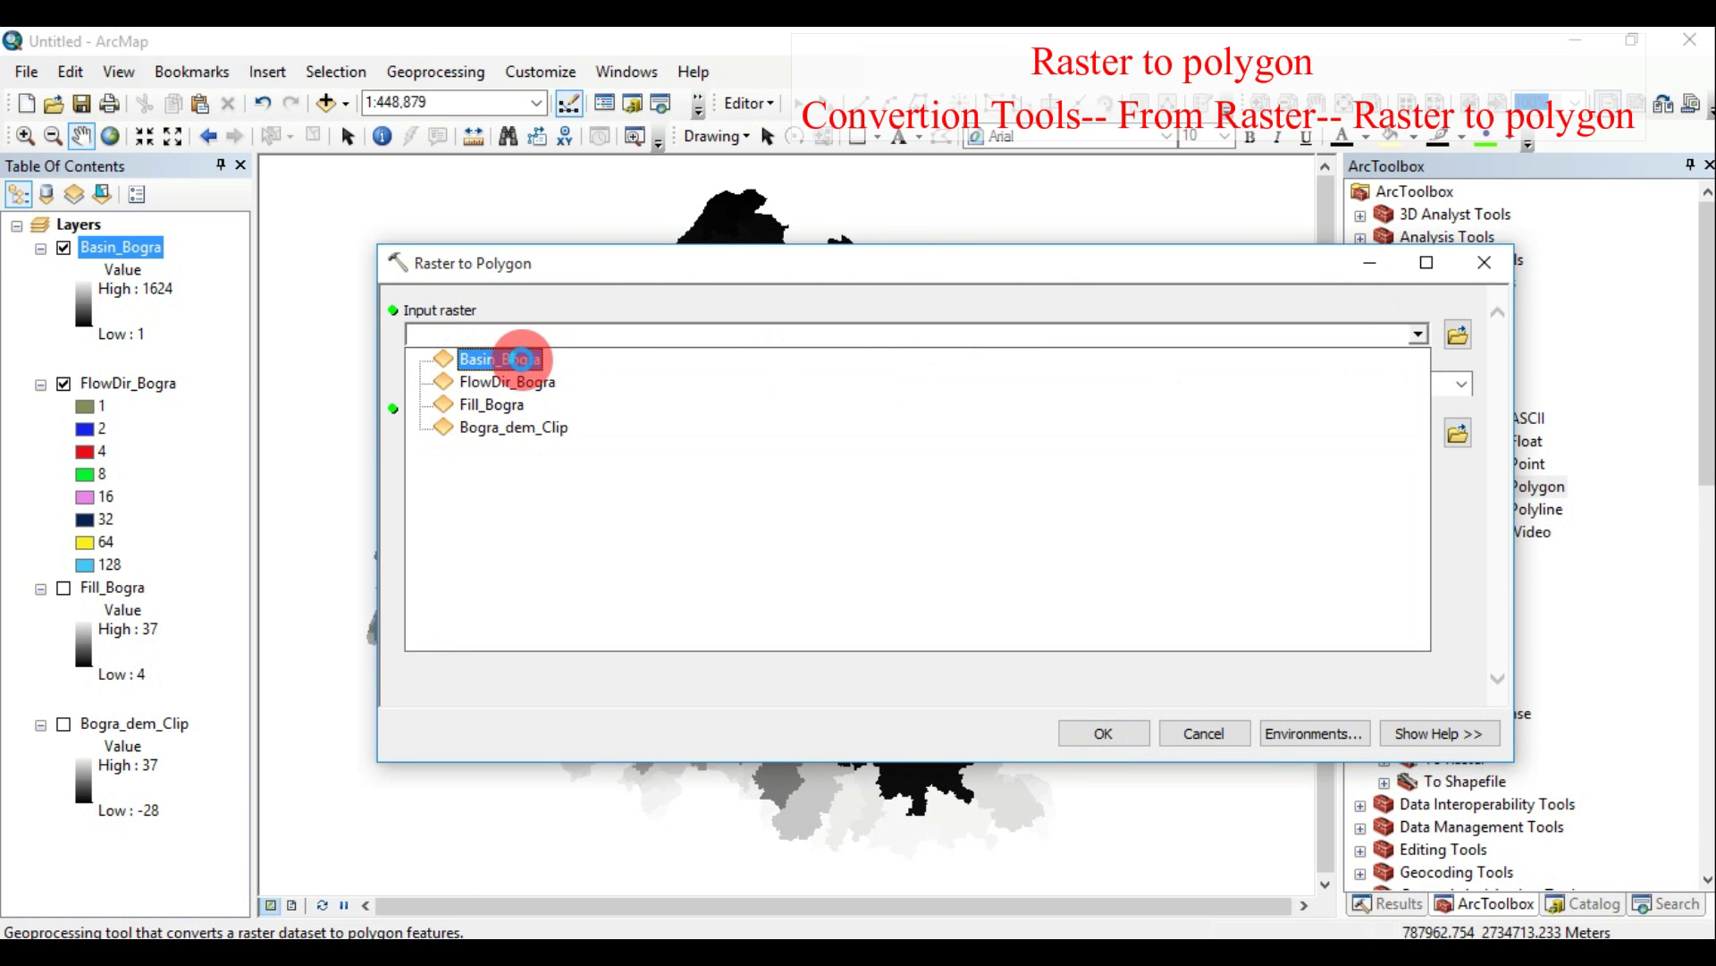
{"action": "left_click", "coordinate": [522, 358]}
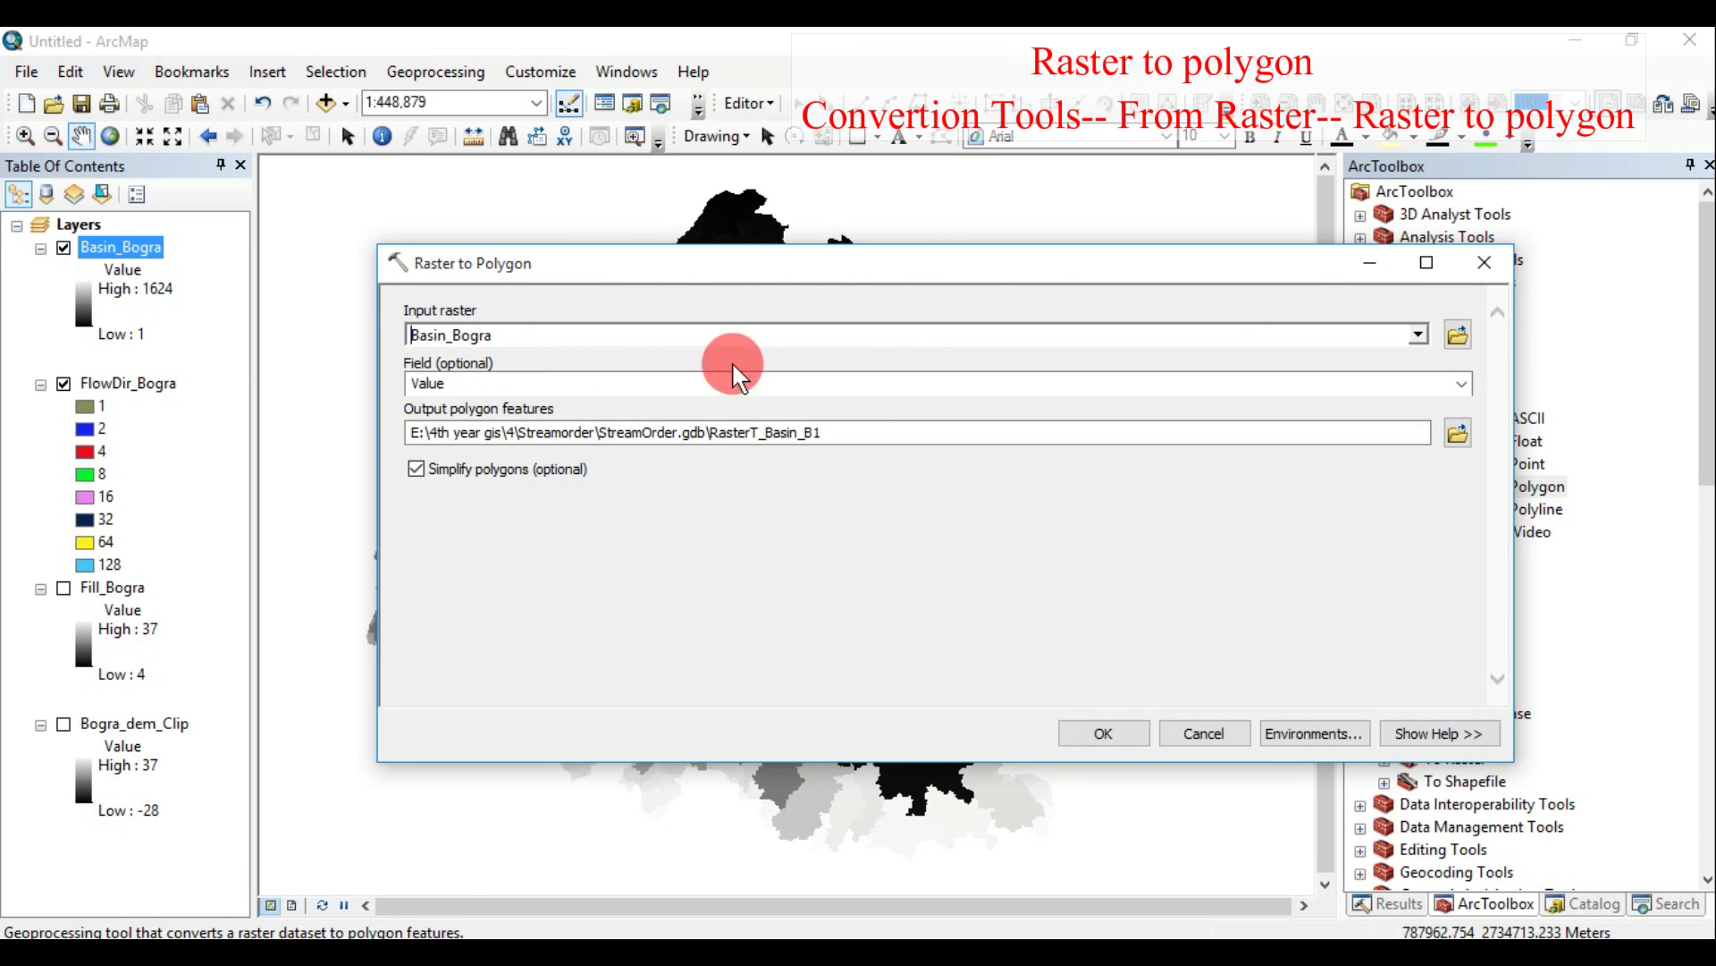
{"action": "left_click", "coordinate": [1462, 388]}
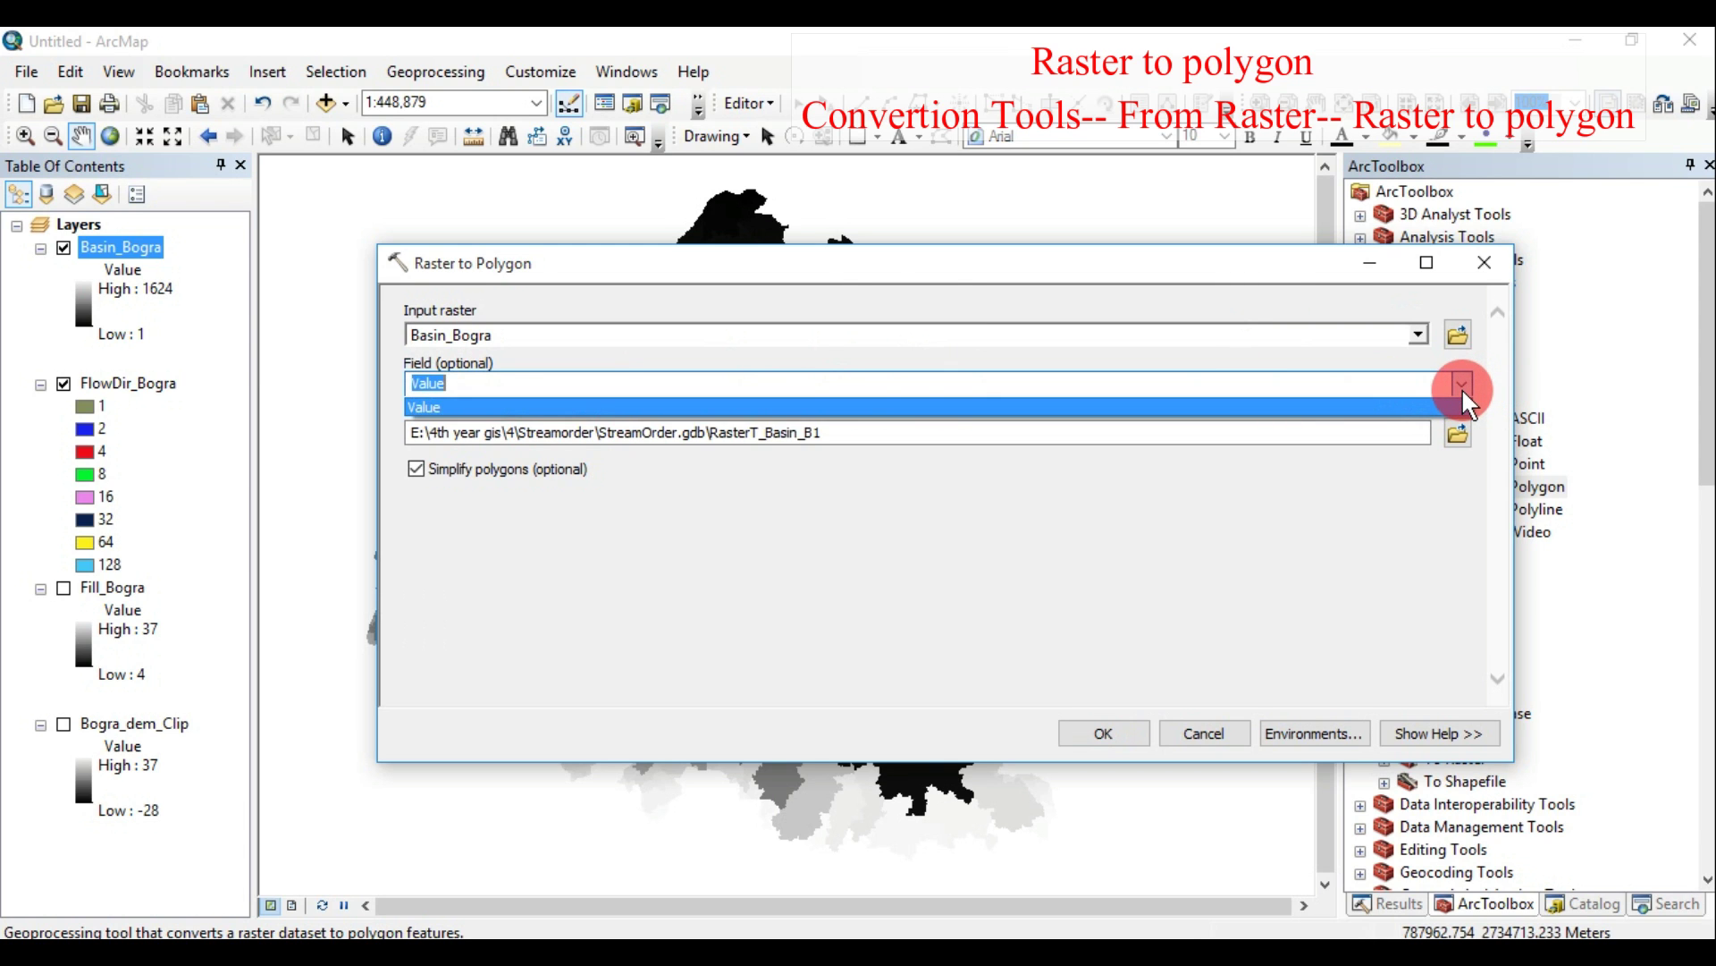
{"action": "left_click", "coordinate": [1462, 388]}
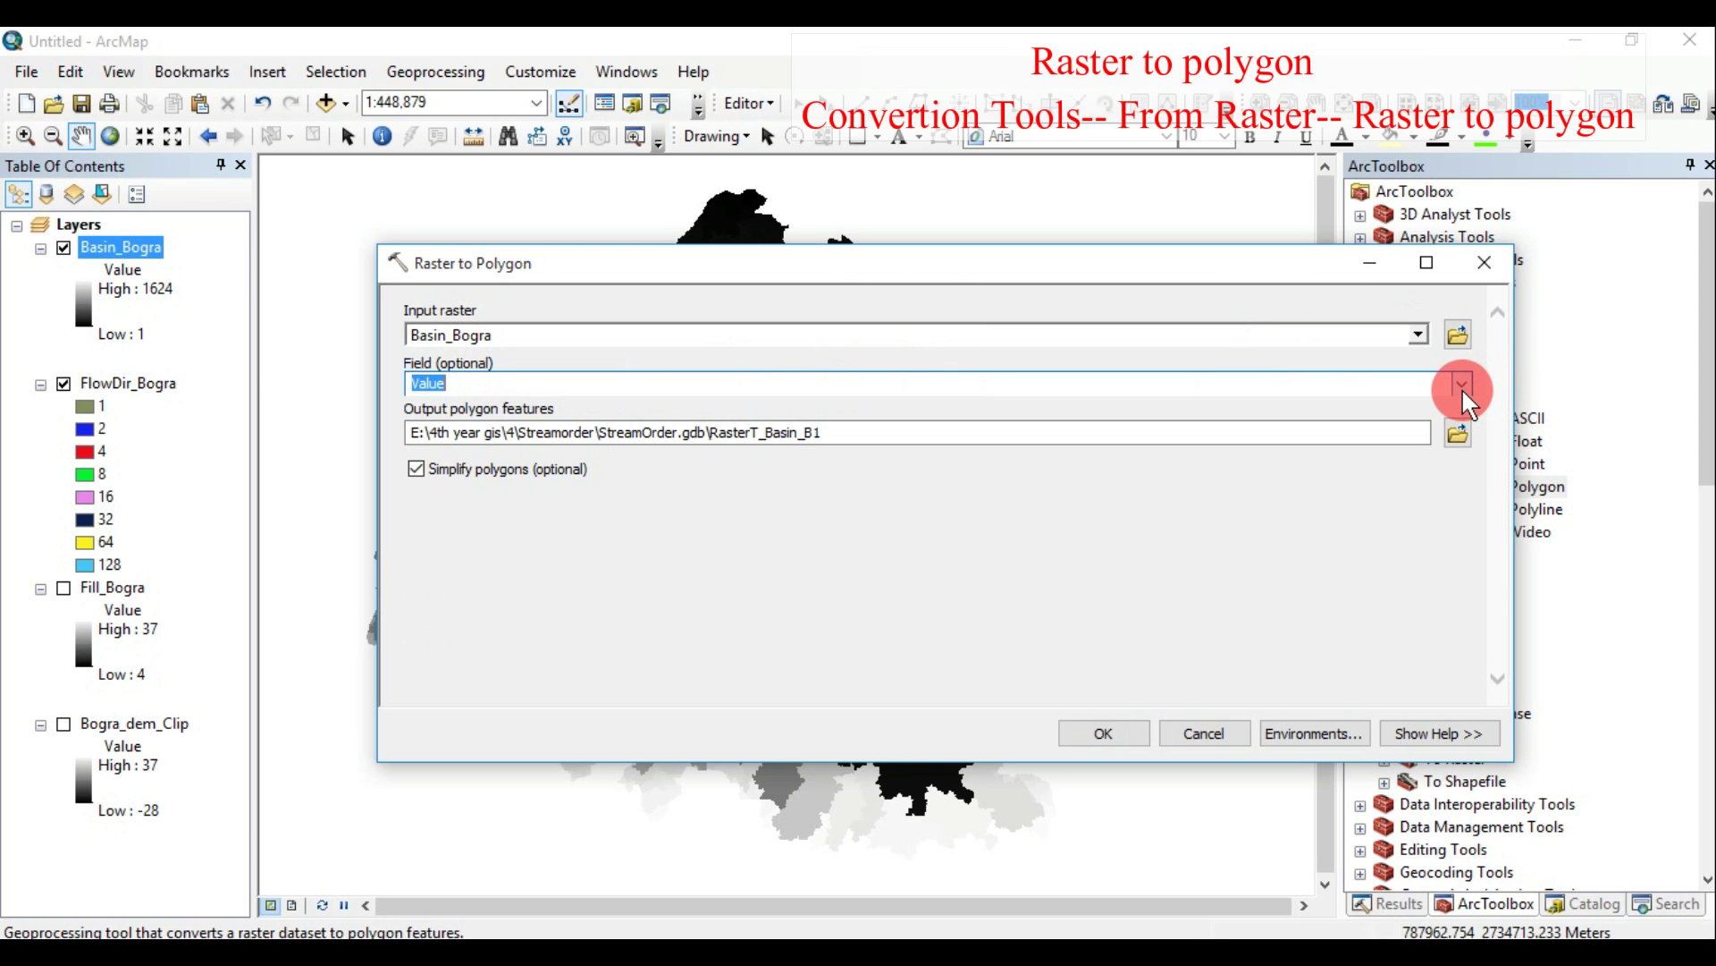
Name the output polygon features Basin_Poly in StreamOrder.gdb and run the conversion
{"action": "left_click", "coordinate": [1340, 431]}
{"action": "key", "text": "BackSpace"}
{"action": "key", "text": "BackSpace"}
{"action": "key", "text": "BackSpace"}
{"action": "key", "text": "BackSpace"}
{"action": "key", "text": "BackSpace"}
{"action": "key", "text": "BackSpace"}
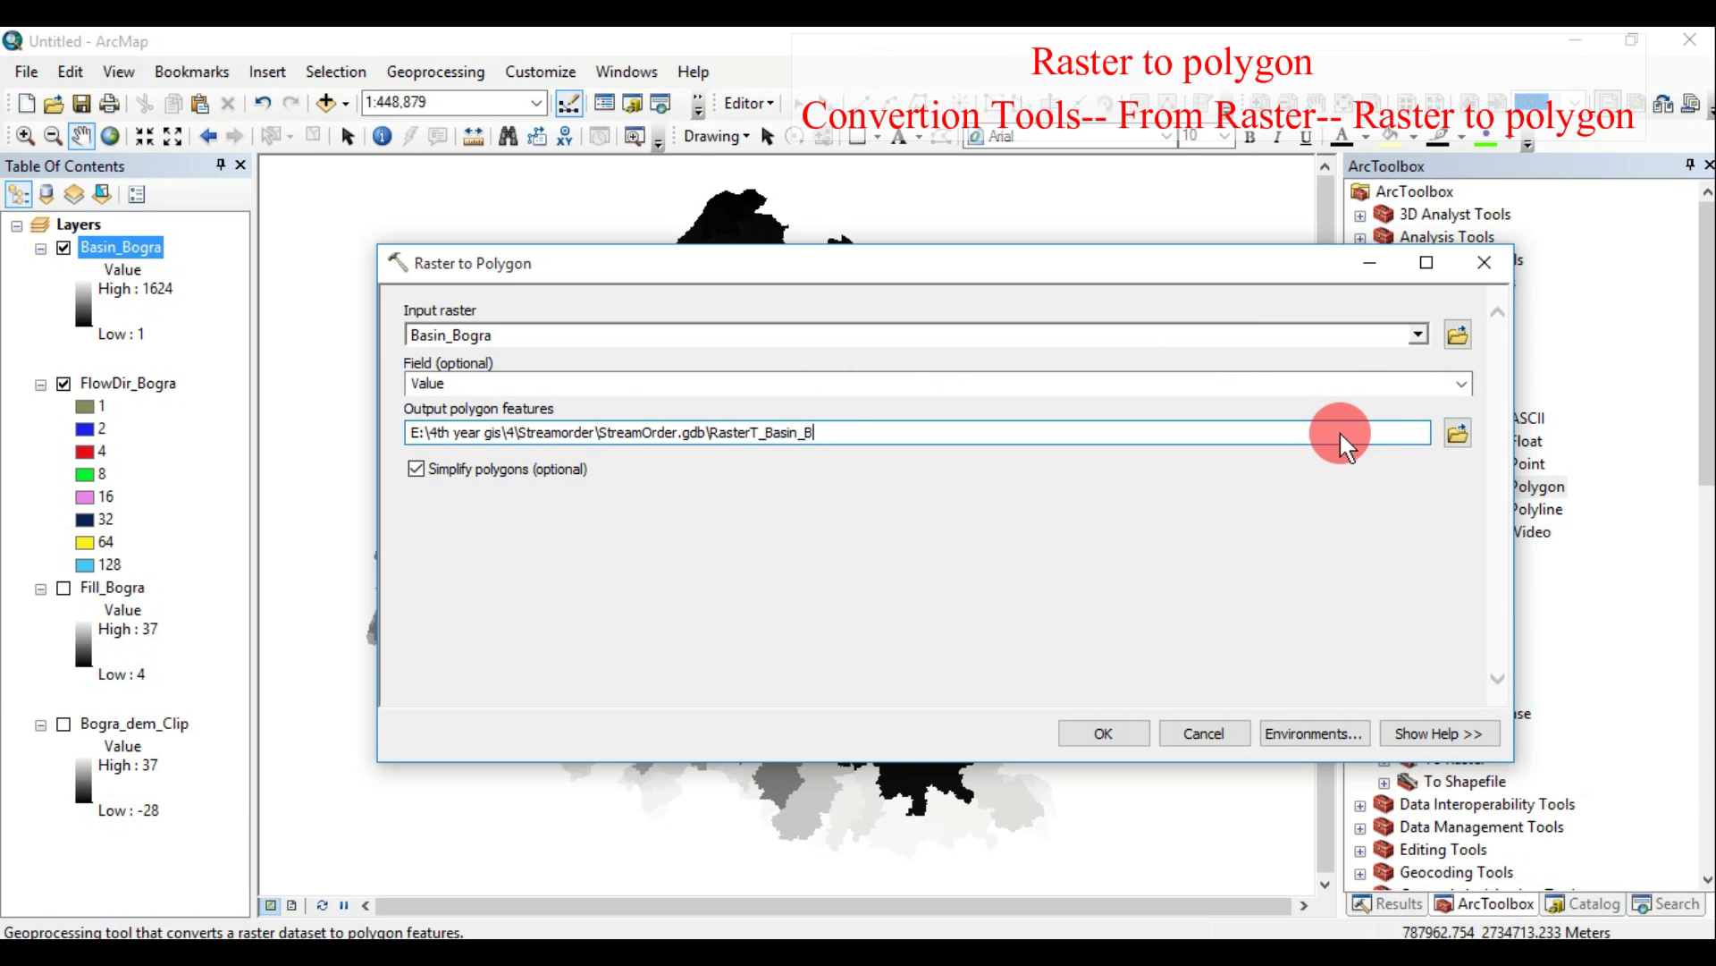
{"action": "key", "text": "BackSpace"}
{"action": "key", "text": "BackSpace"}
{"action": "key", "text": "BackSpace"}
{"action": "key", "text": "BackSpace"}
{"action": "key", "text": "BackSpace"}
{"action": "key", "text": "BackSpace"}
{"action": "key", "text": "BackSpace"}
{"action": "key", "text": "BackSpace"}
{"action": "key", "text": "BackSpace"}
{"action": "key", "text": "BackSpace"}
{"action": "key", "text": "BackSpace"}
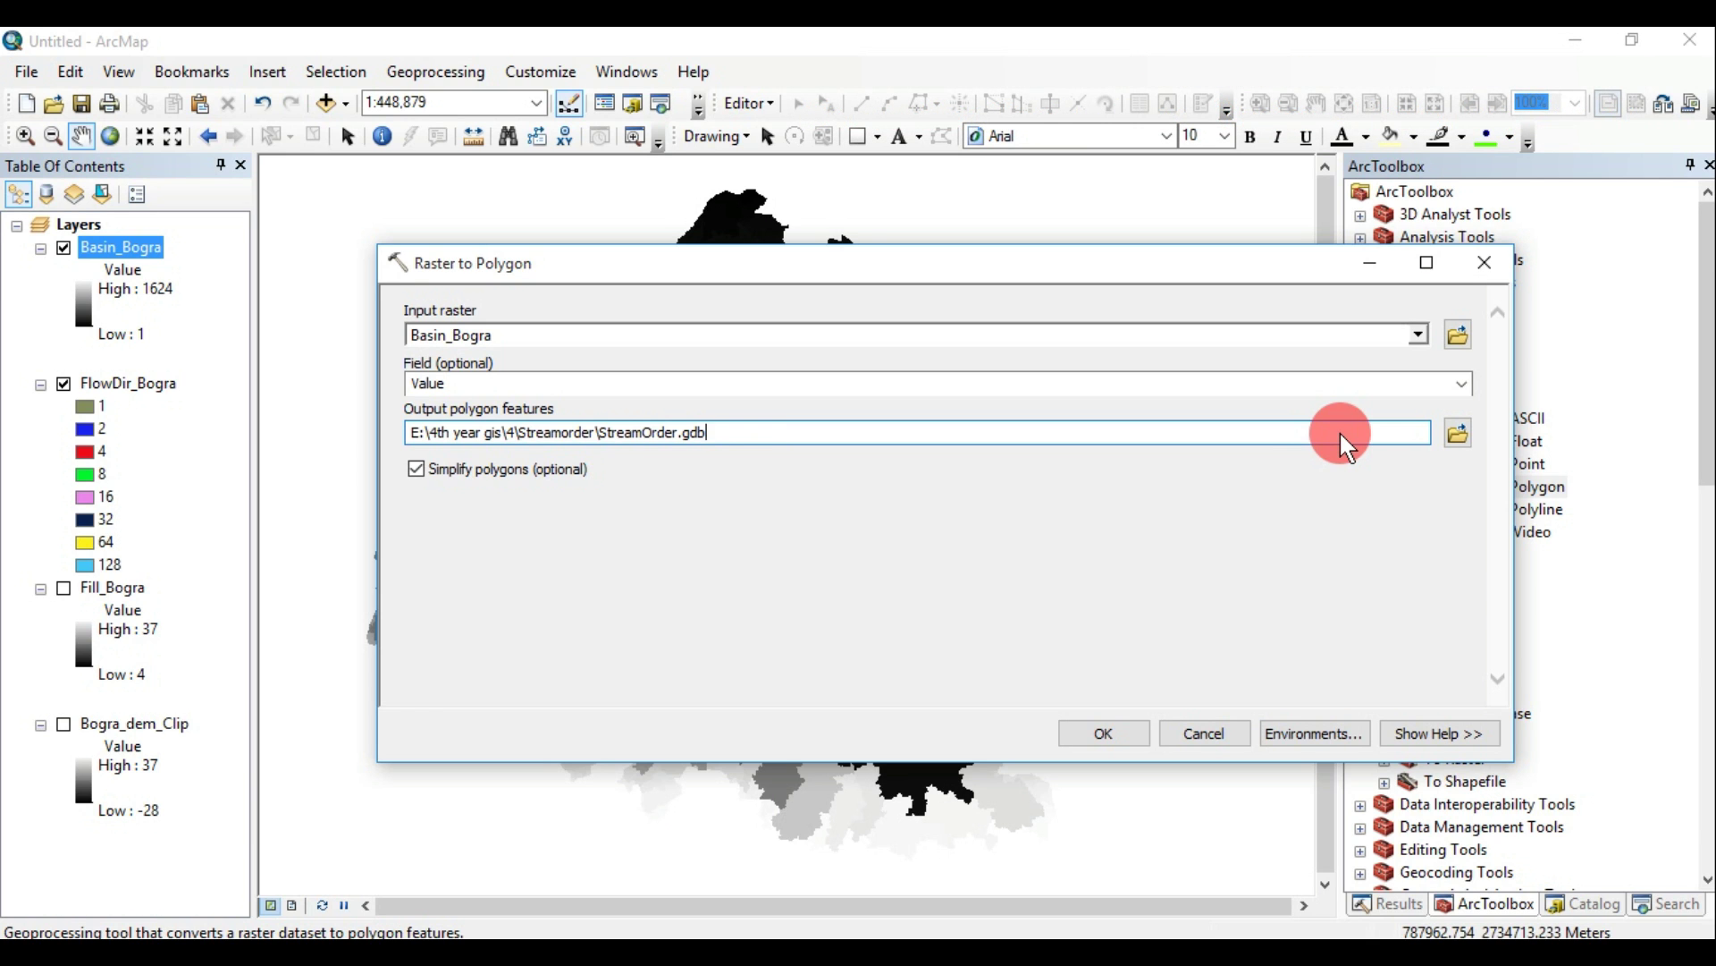
{"action": "type", "text": "\\Basin_Poly"}
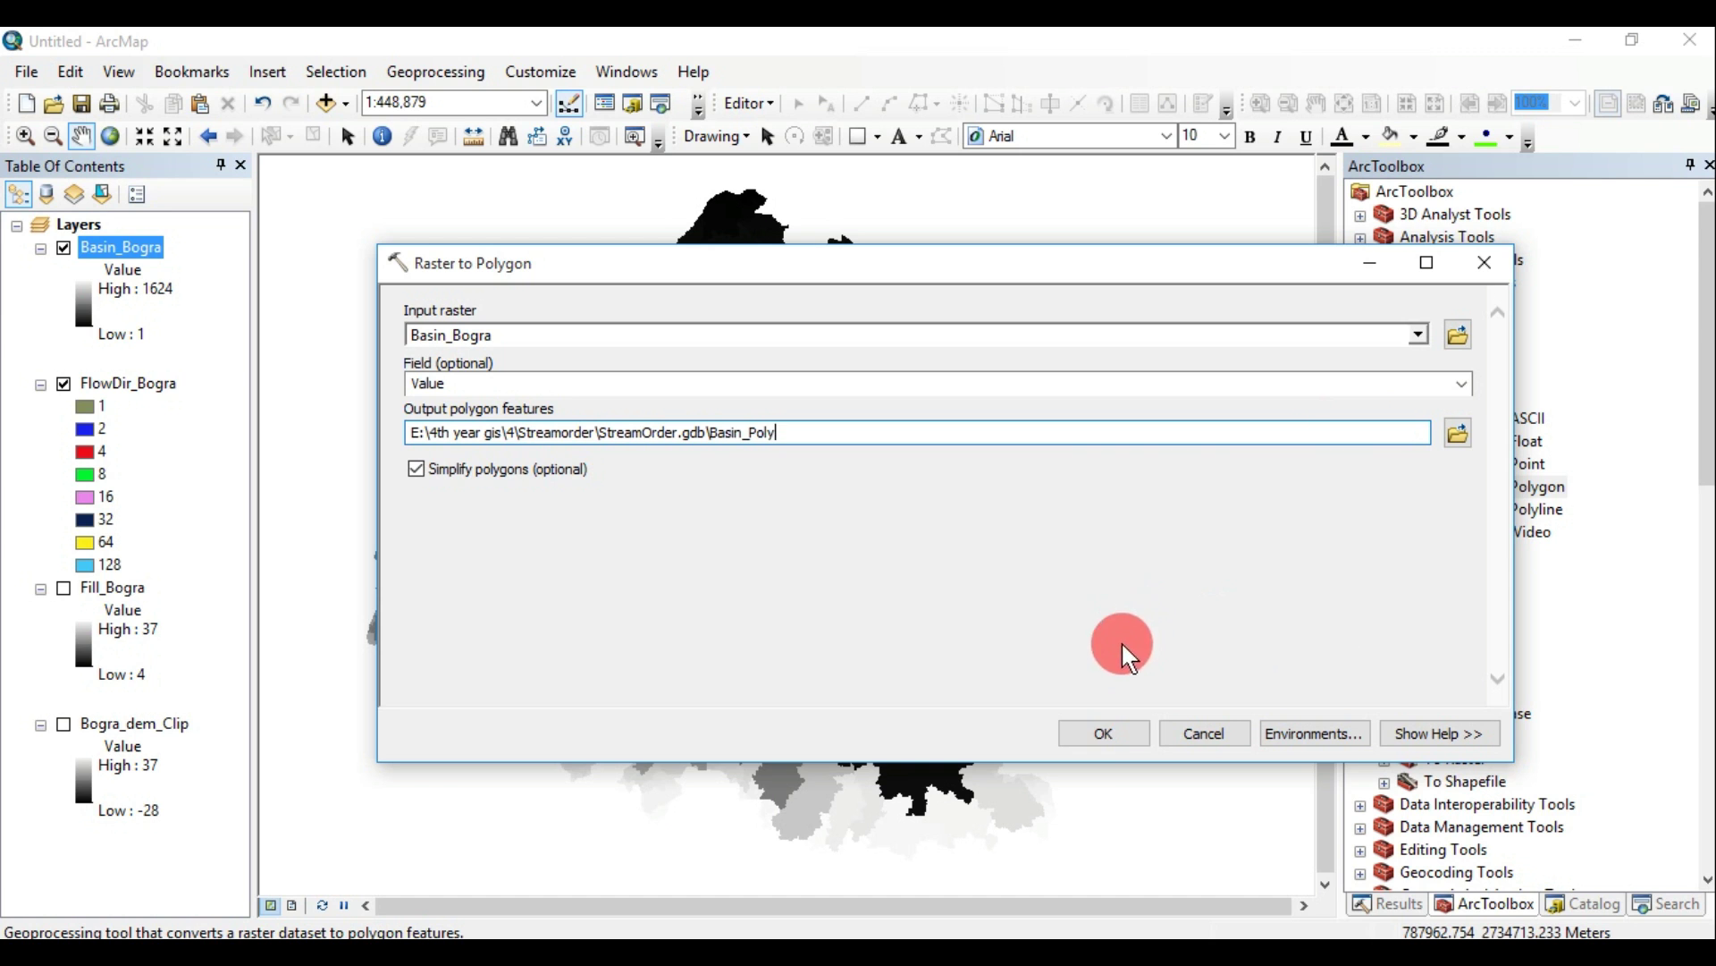
{"action": "left_click", "coordinate": [1103, 740]}
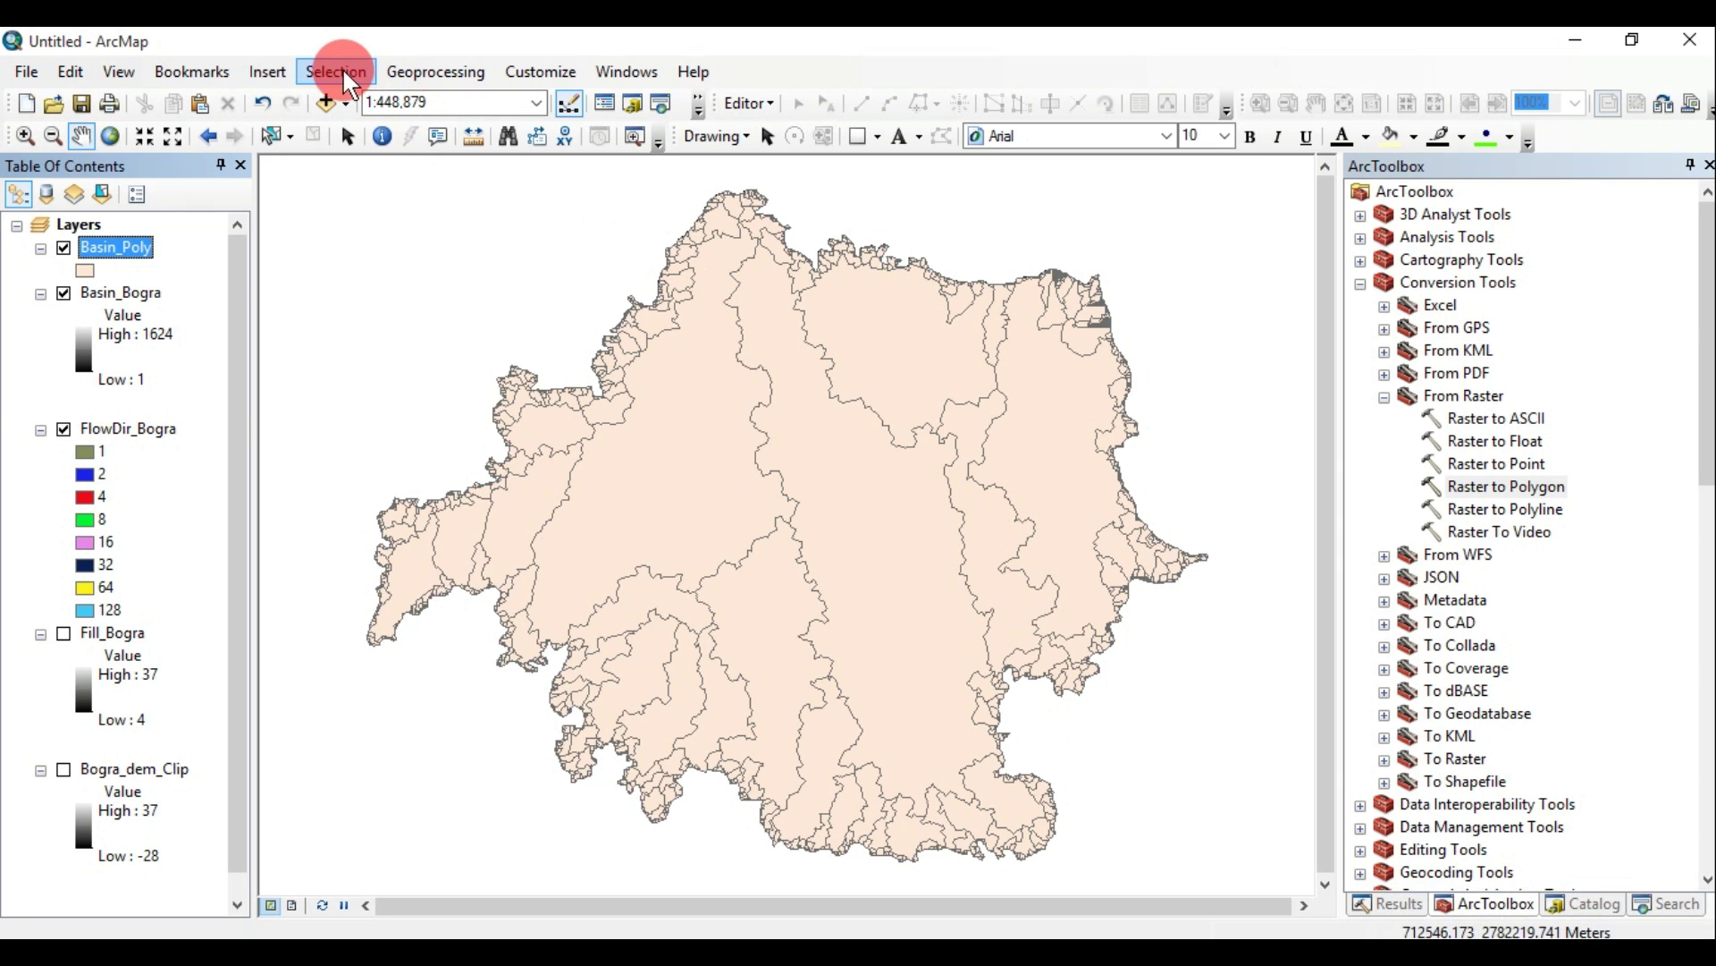
Select the long central basin polygon and clip Basin_Poly with Basin_Poly as the clip features, saving the output as Basin_Poly_Clip in StreamOrder.gdb
{"action": "left_click", "coordinate": [276, 132]}
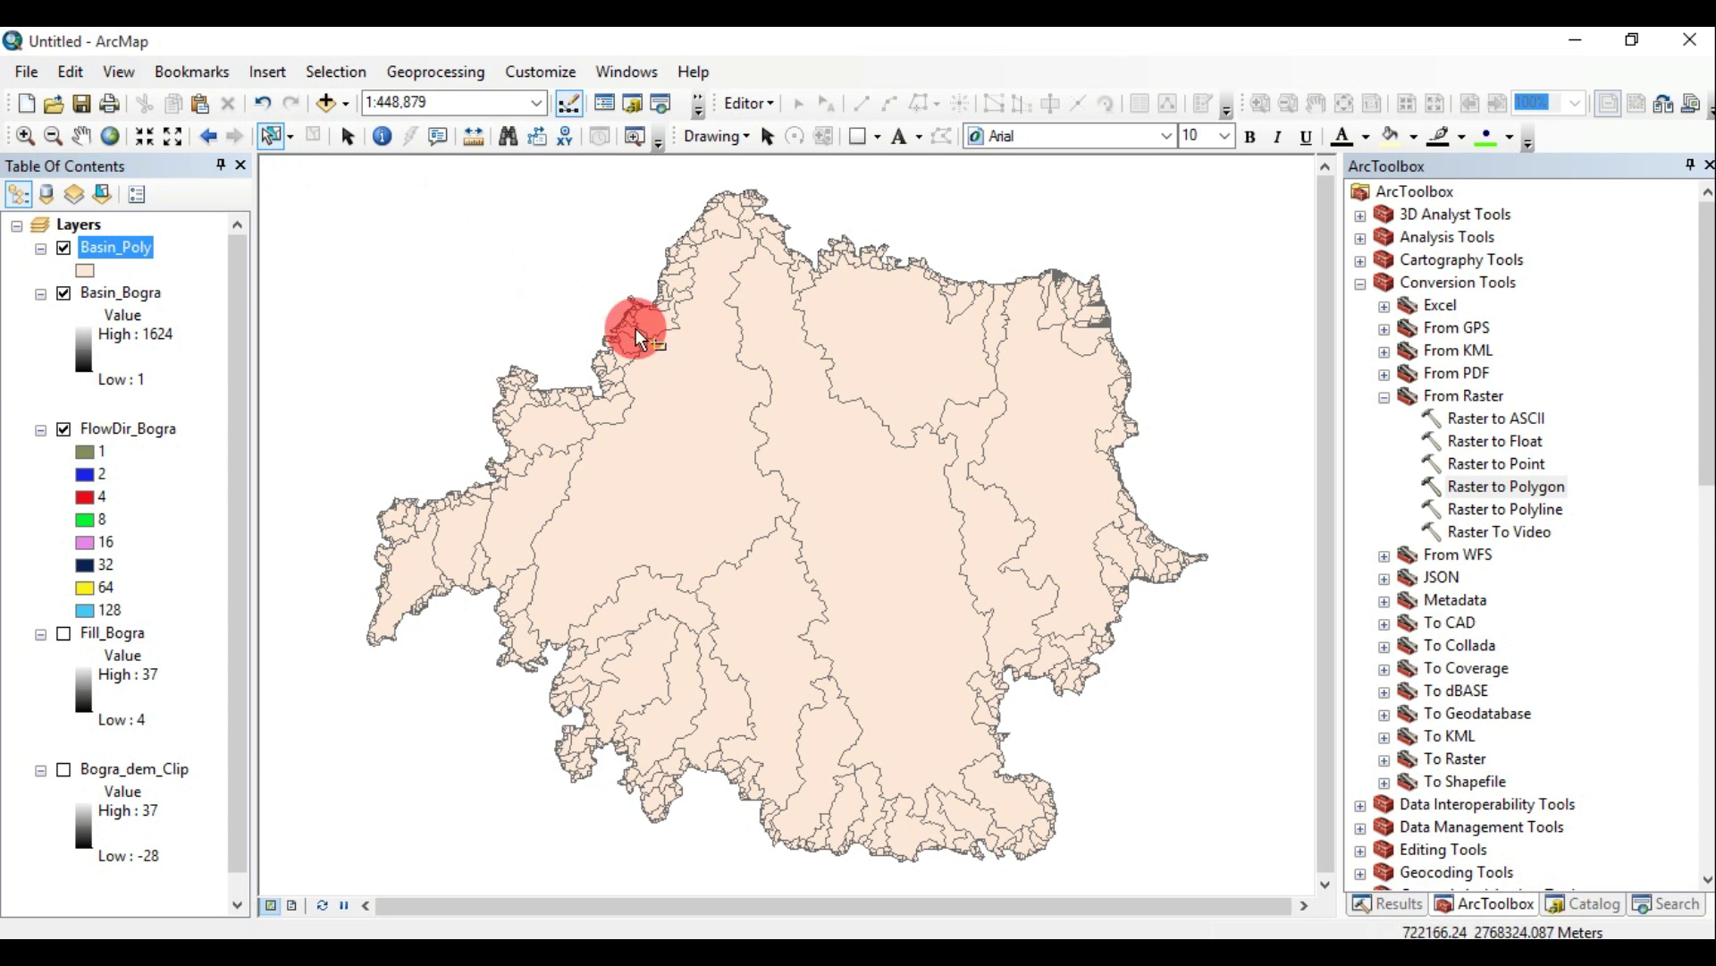
{"action": "left_click", "coordinate": [822, 461]}
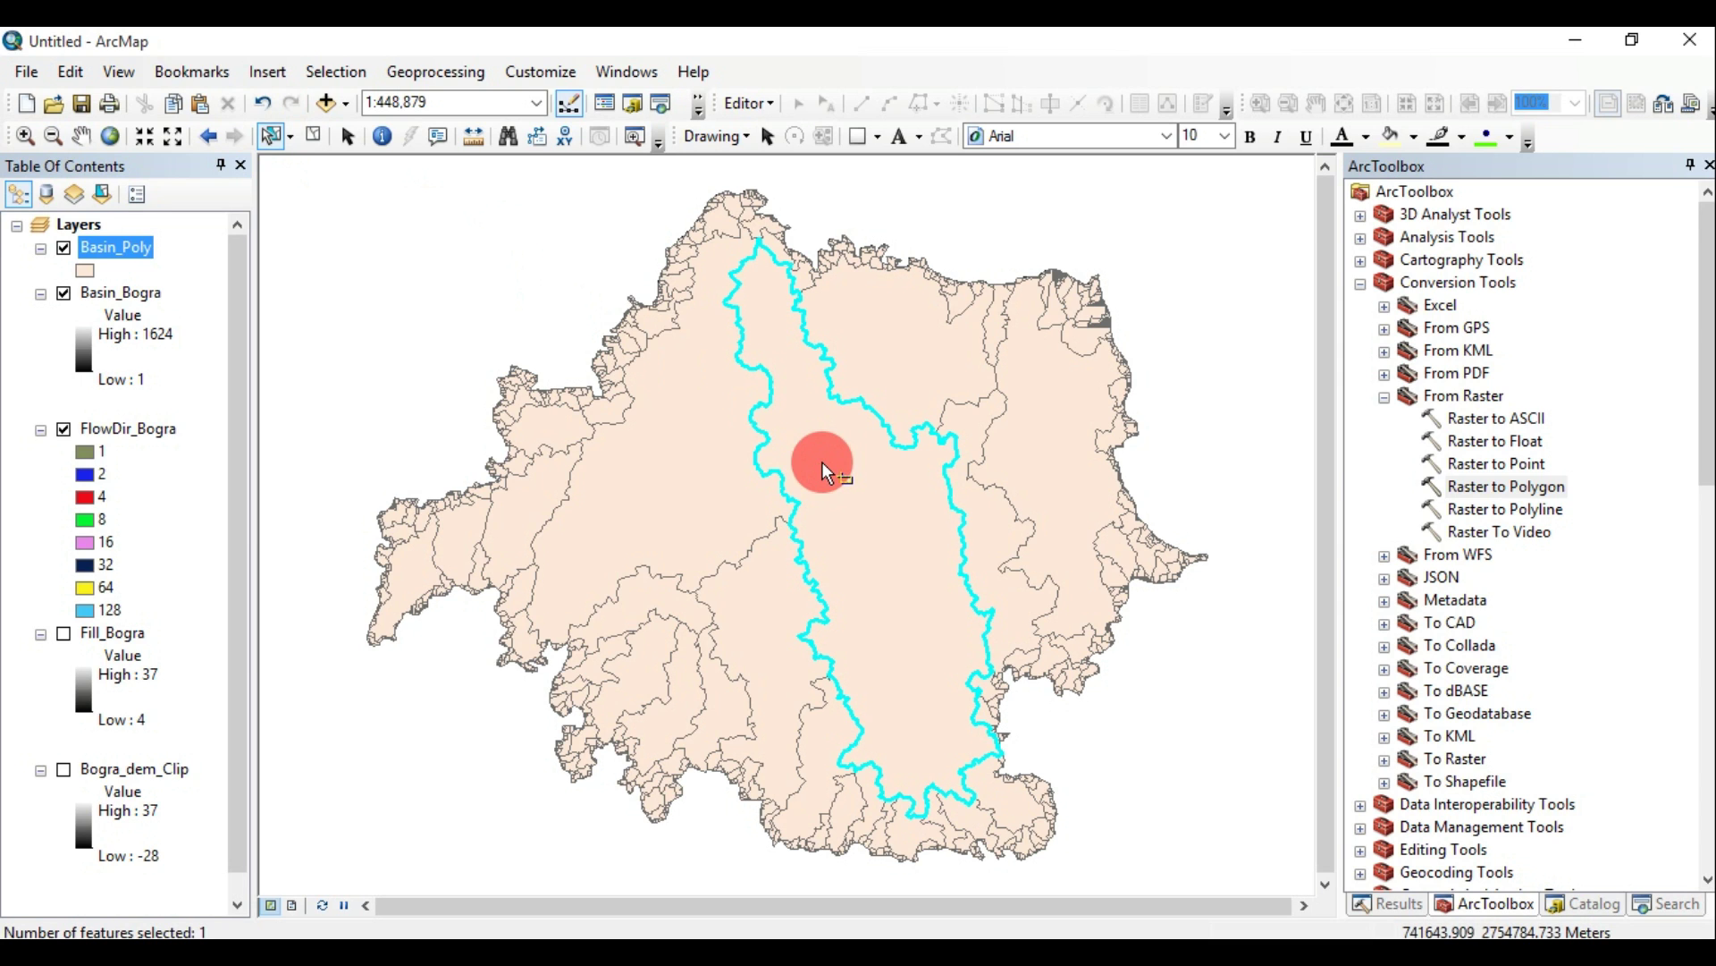
{"action": "left_click", "coordinate": [426, 68]}
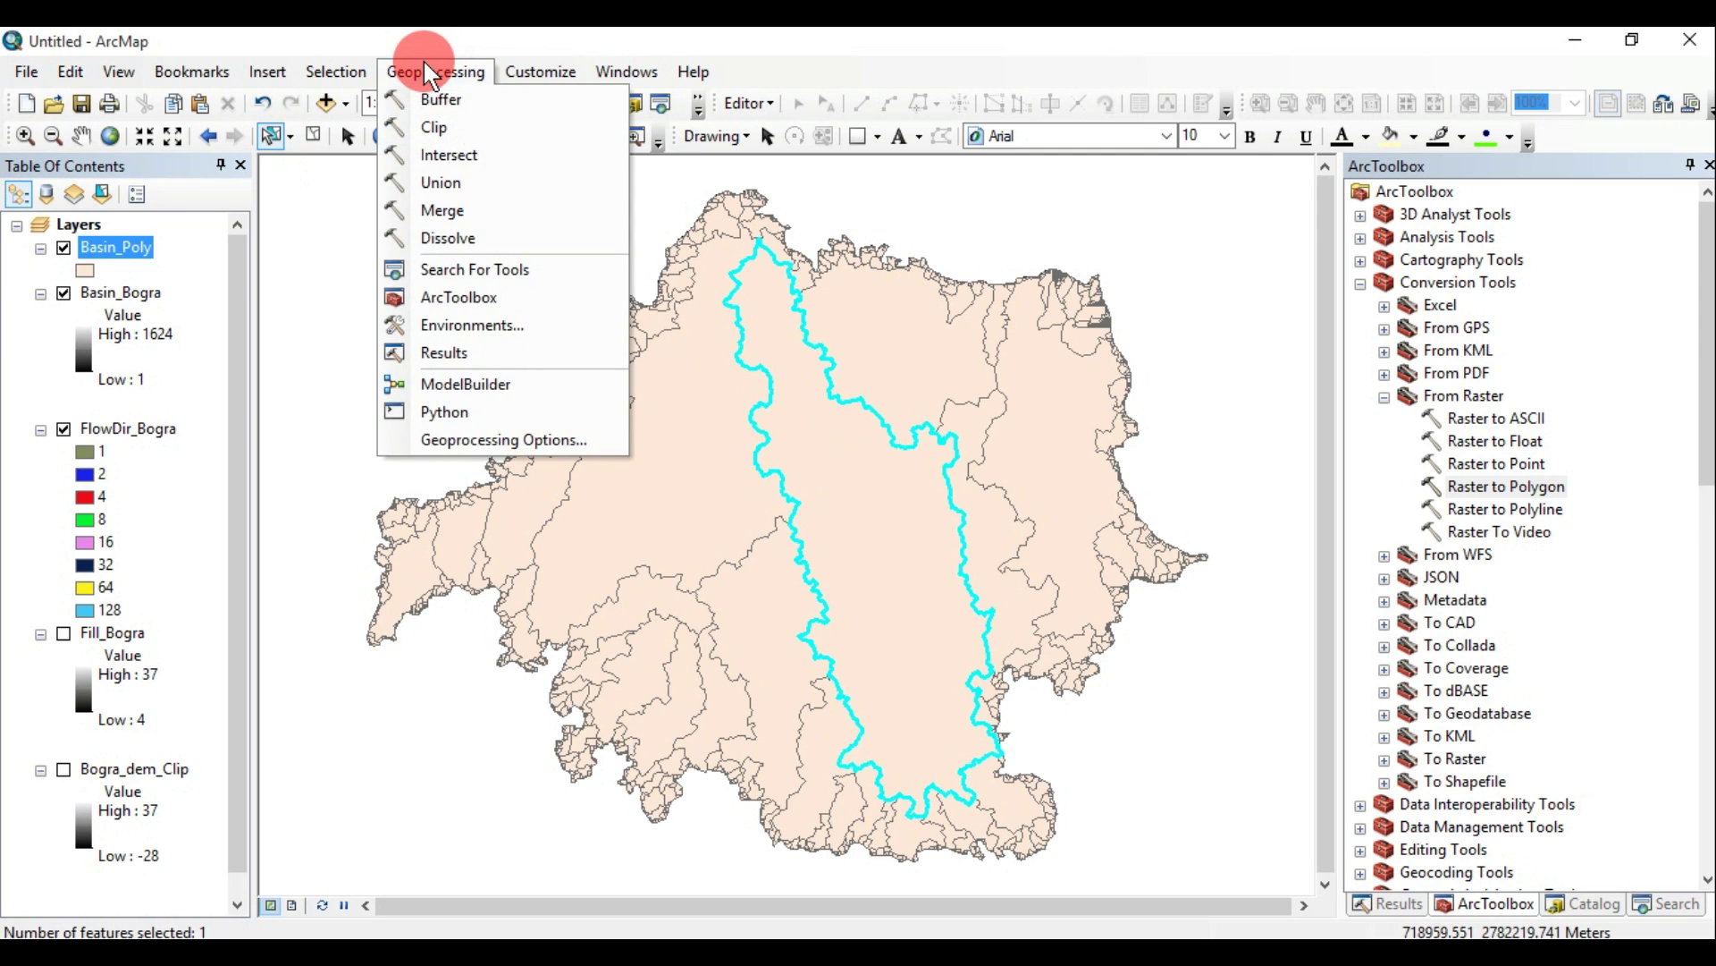
{"action": "left_click", "coordinate": [428, 127]}
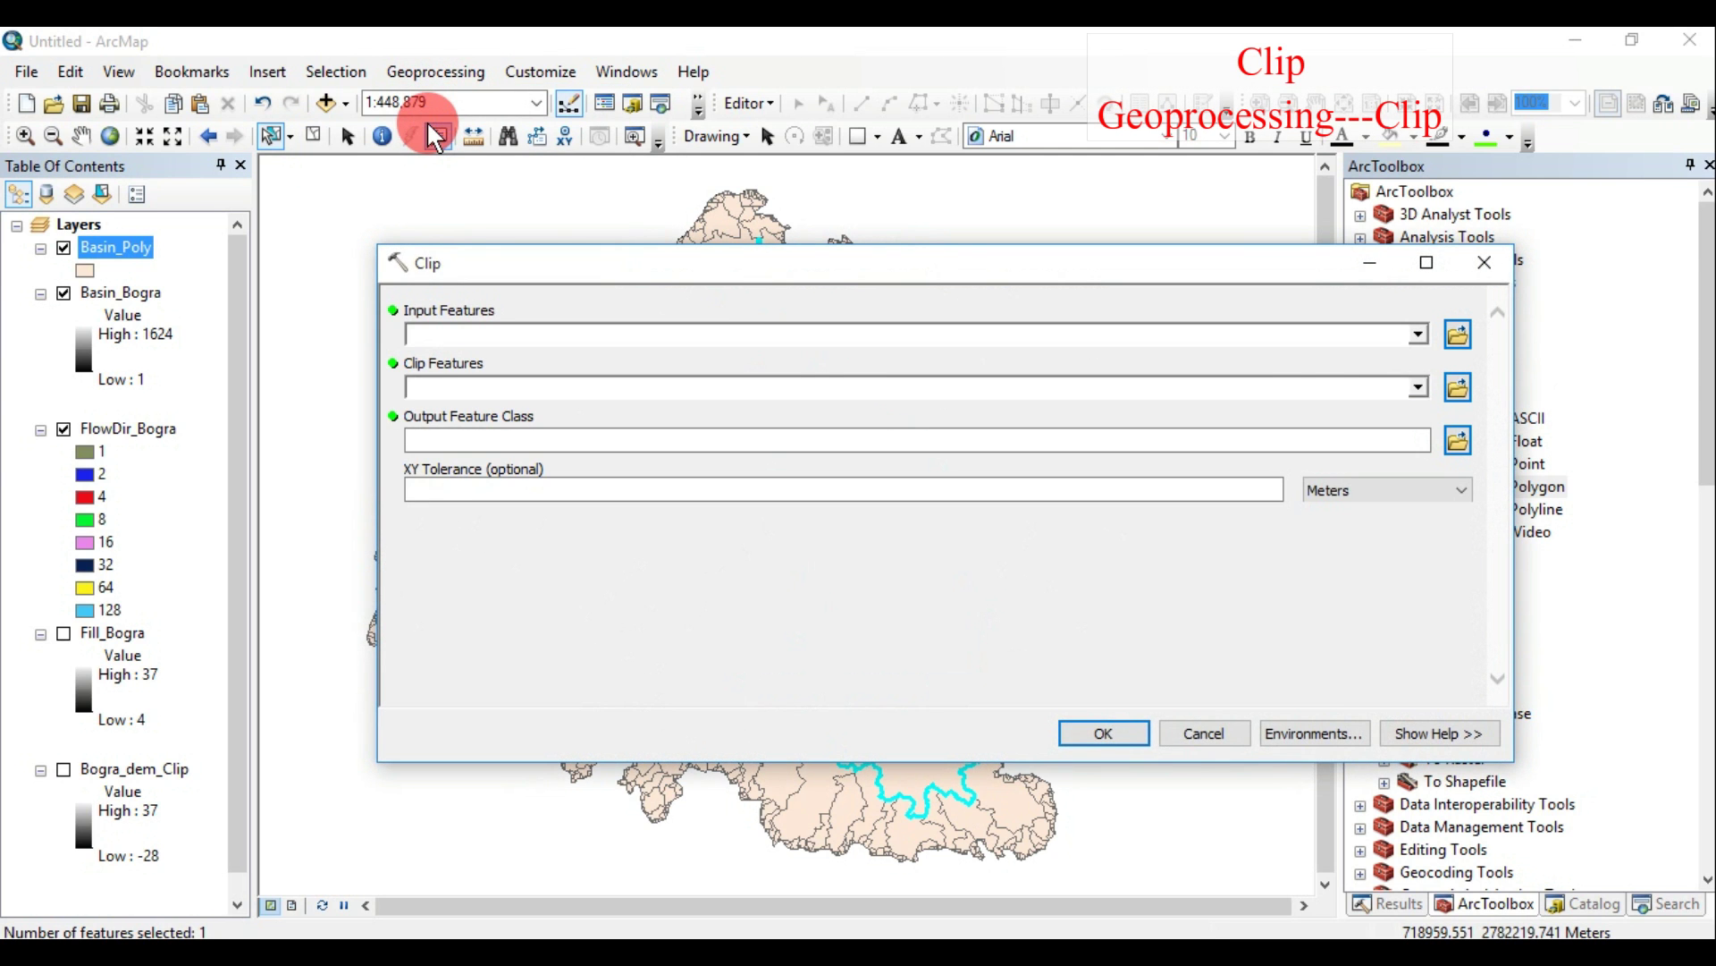
{"action": "left_click", "coordinate": [1417, 336]}
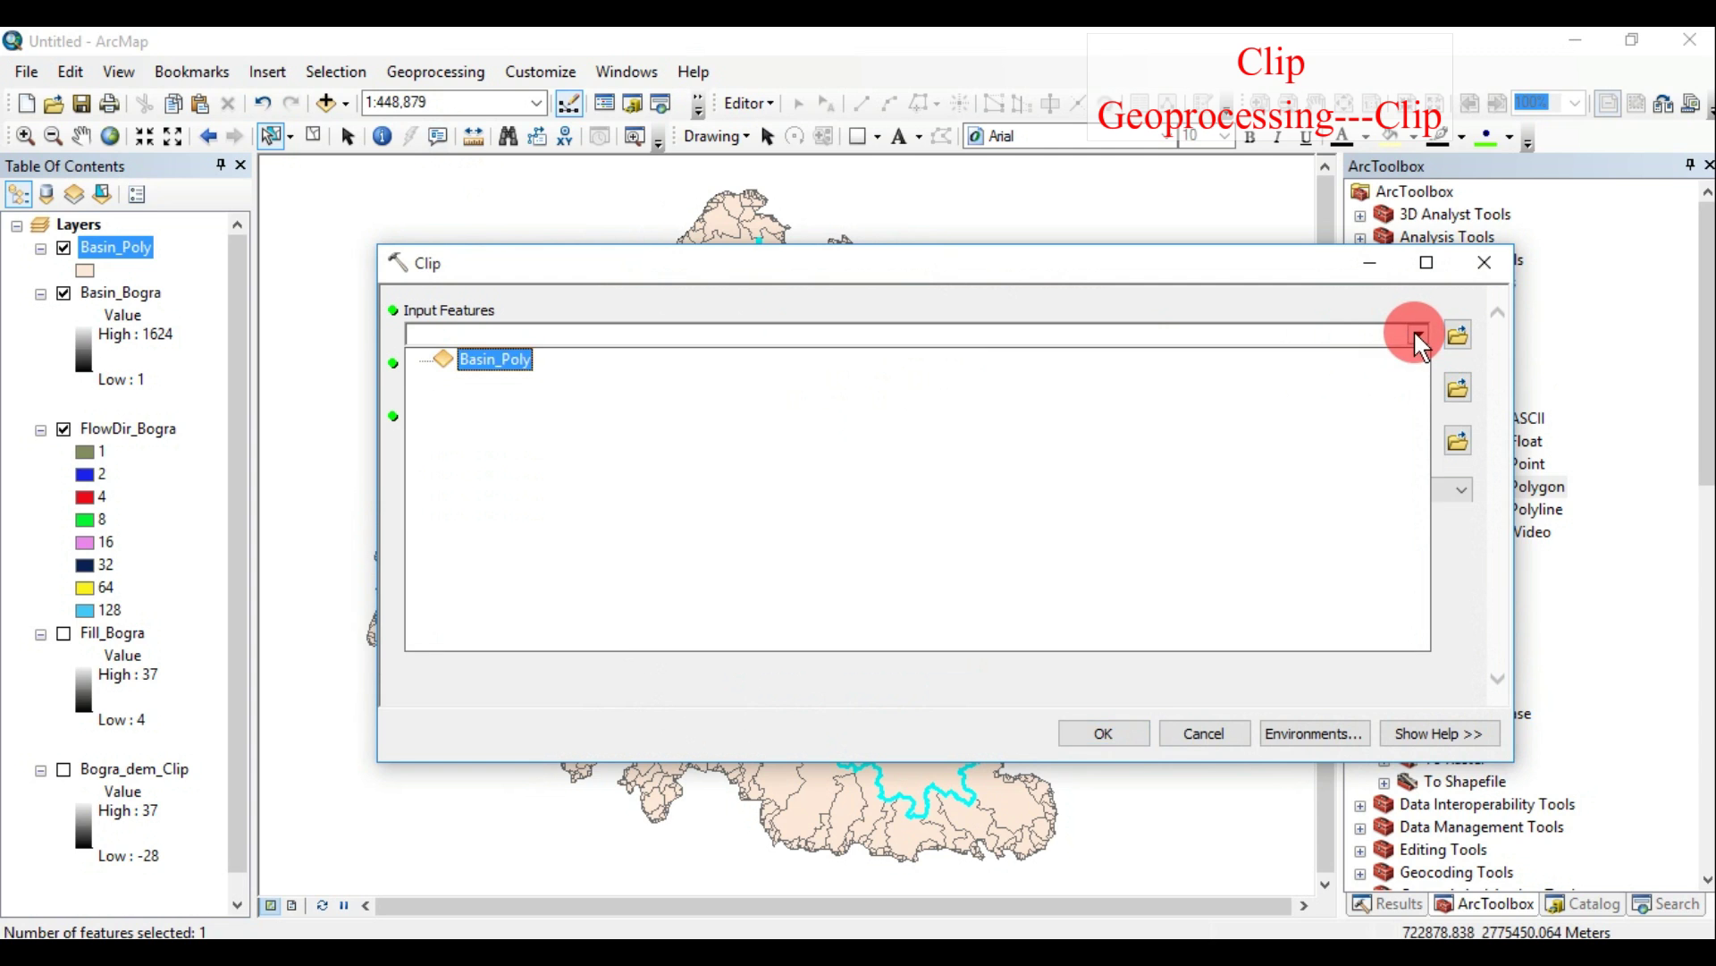
{"action": "left_click", "coordinate": [495, 358]}
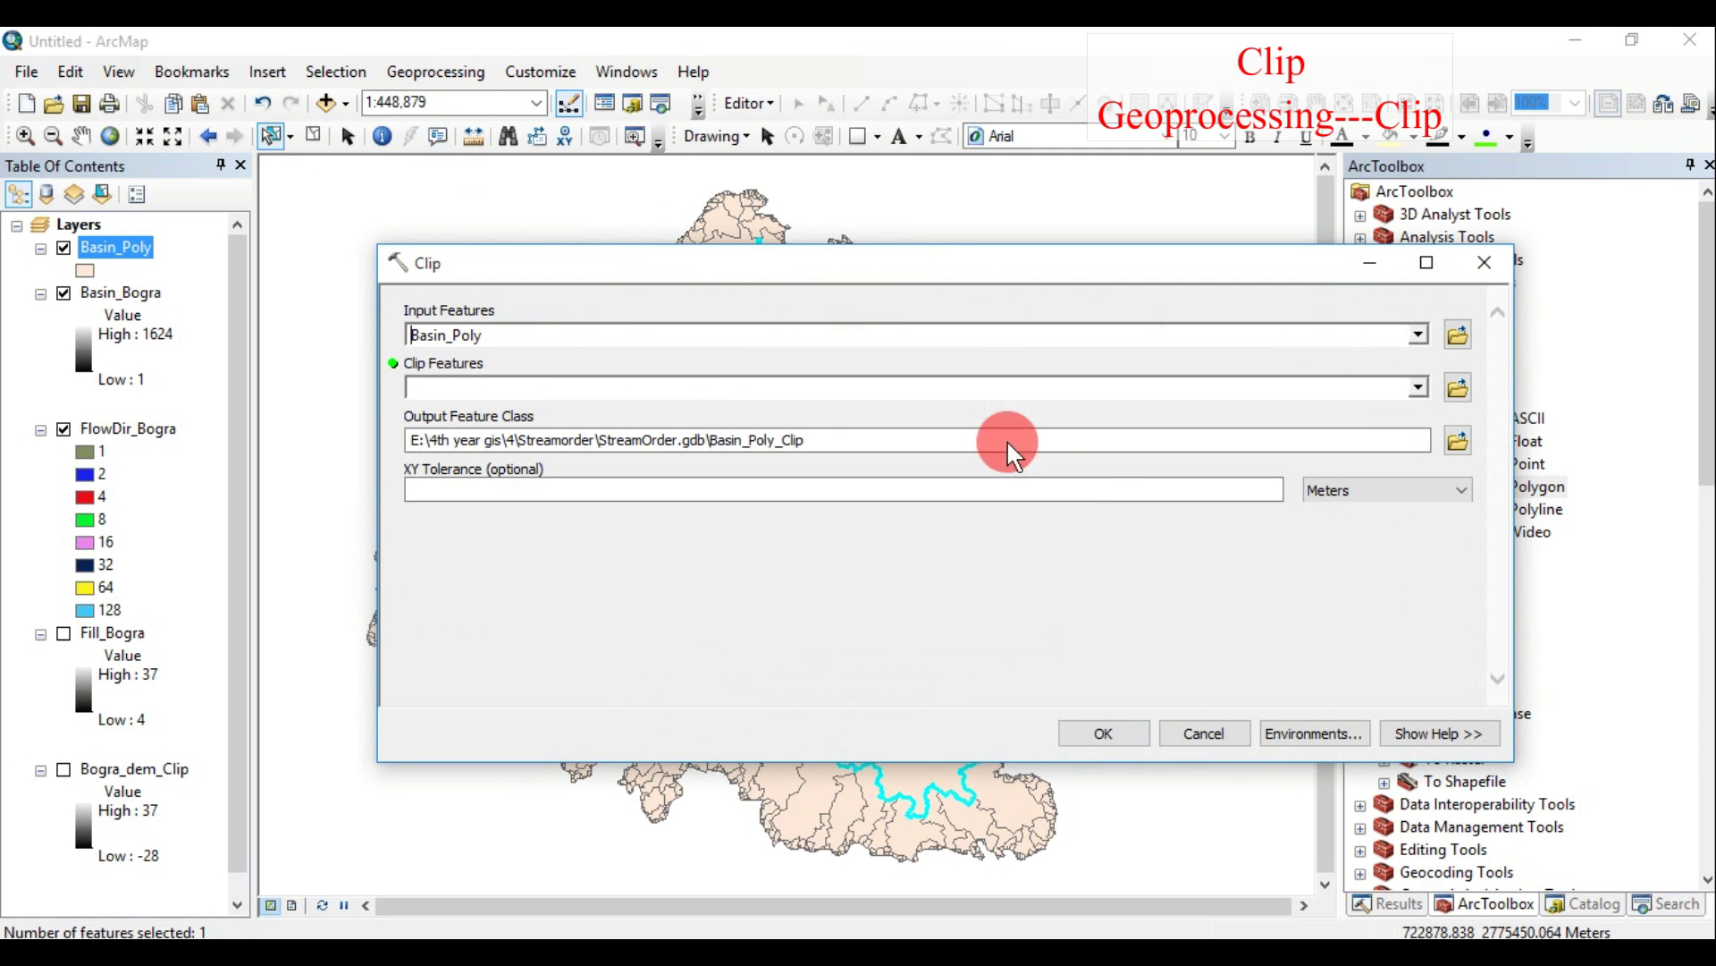
{"action": "left_click", "coordinate": [1419, 385]}
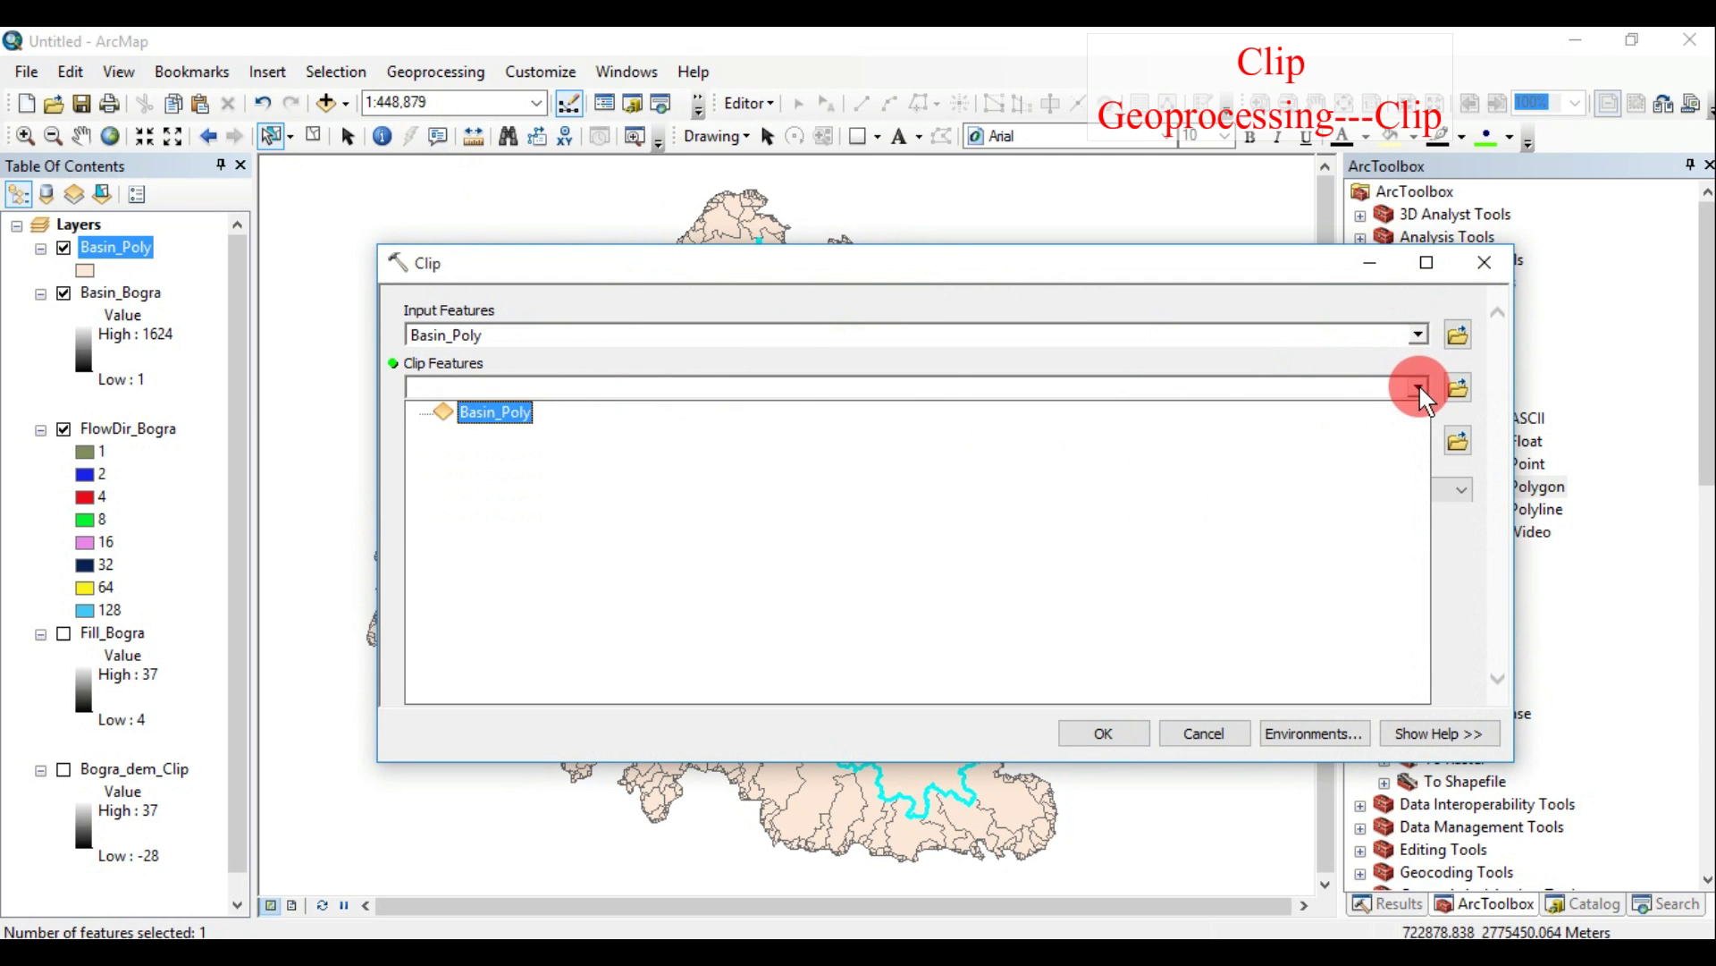
{"action": "left_click", "coordinate": [519, 412]}
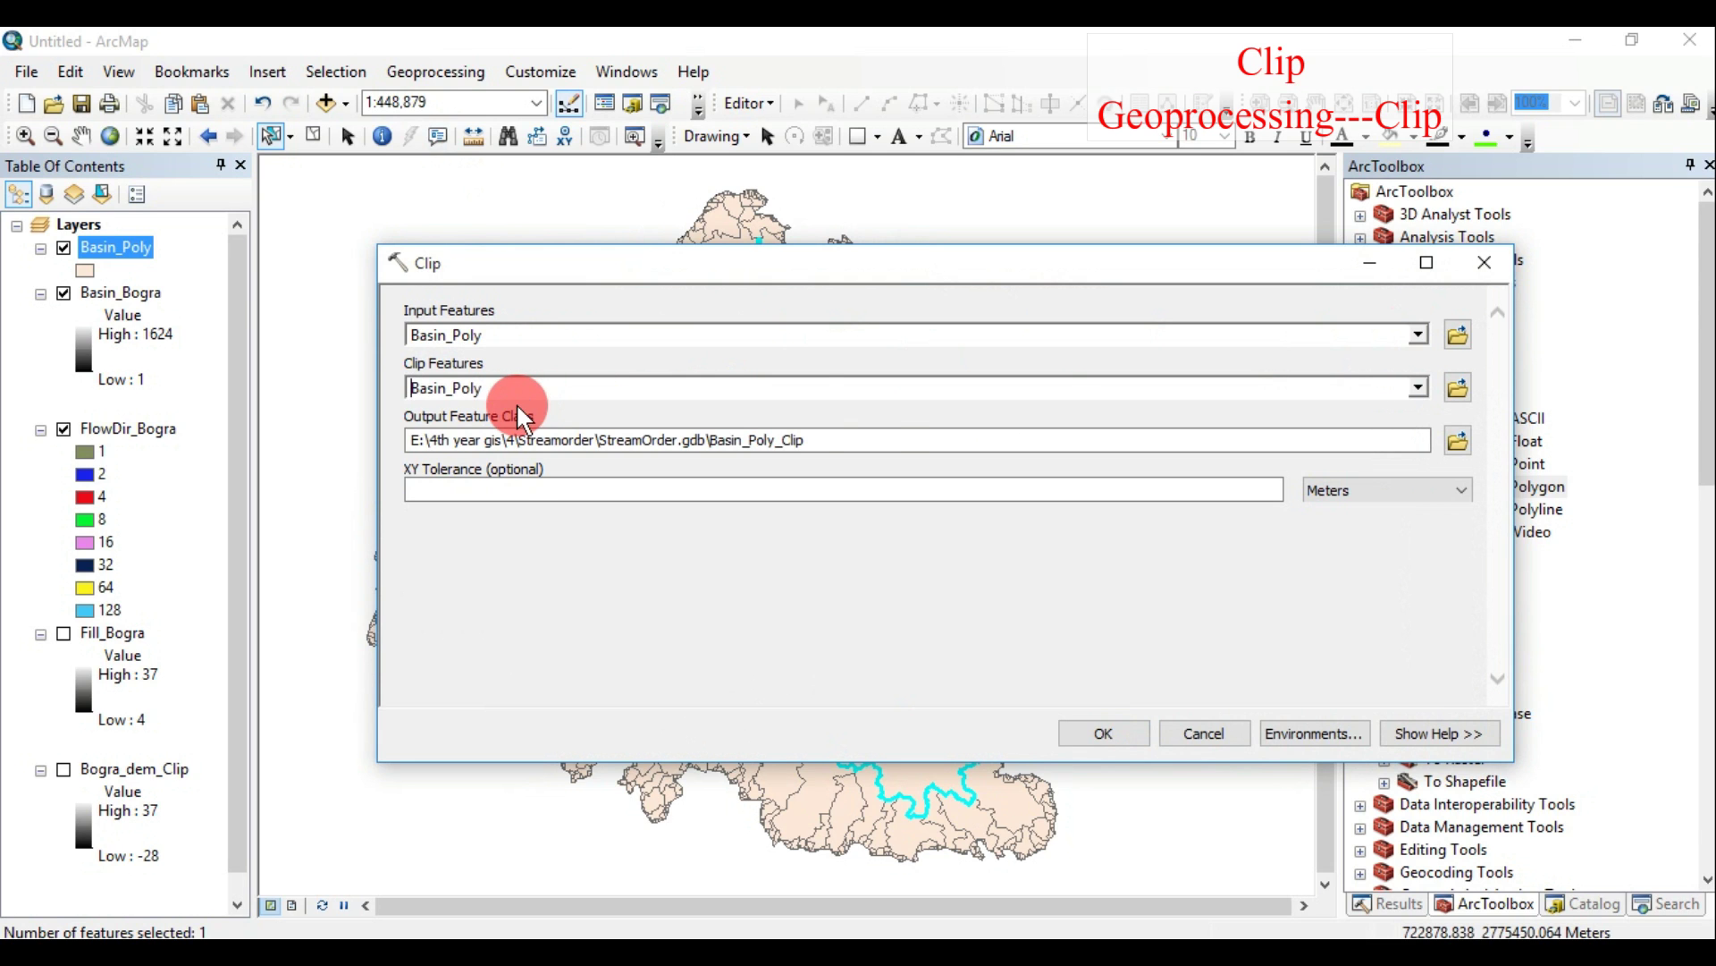
{"action": "left_click", "coordinate": [919, 438]}
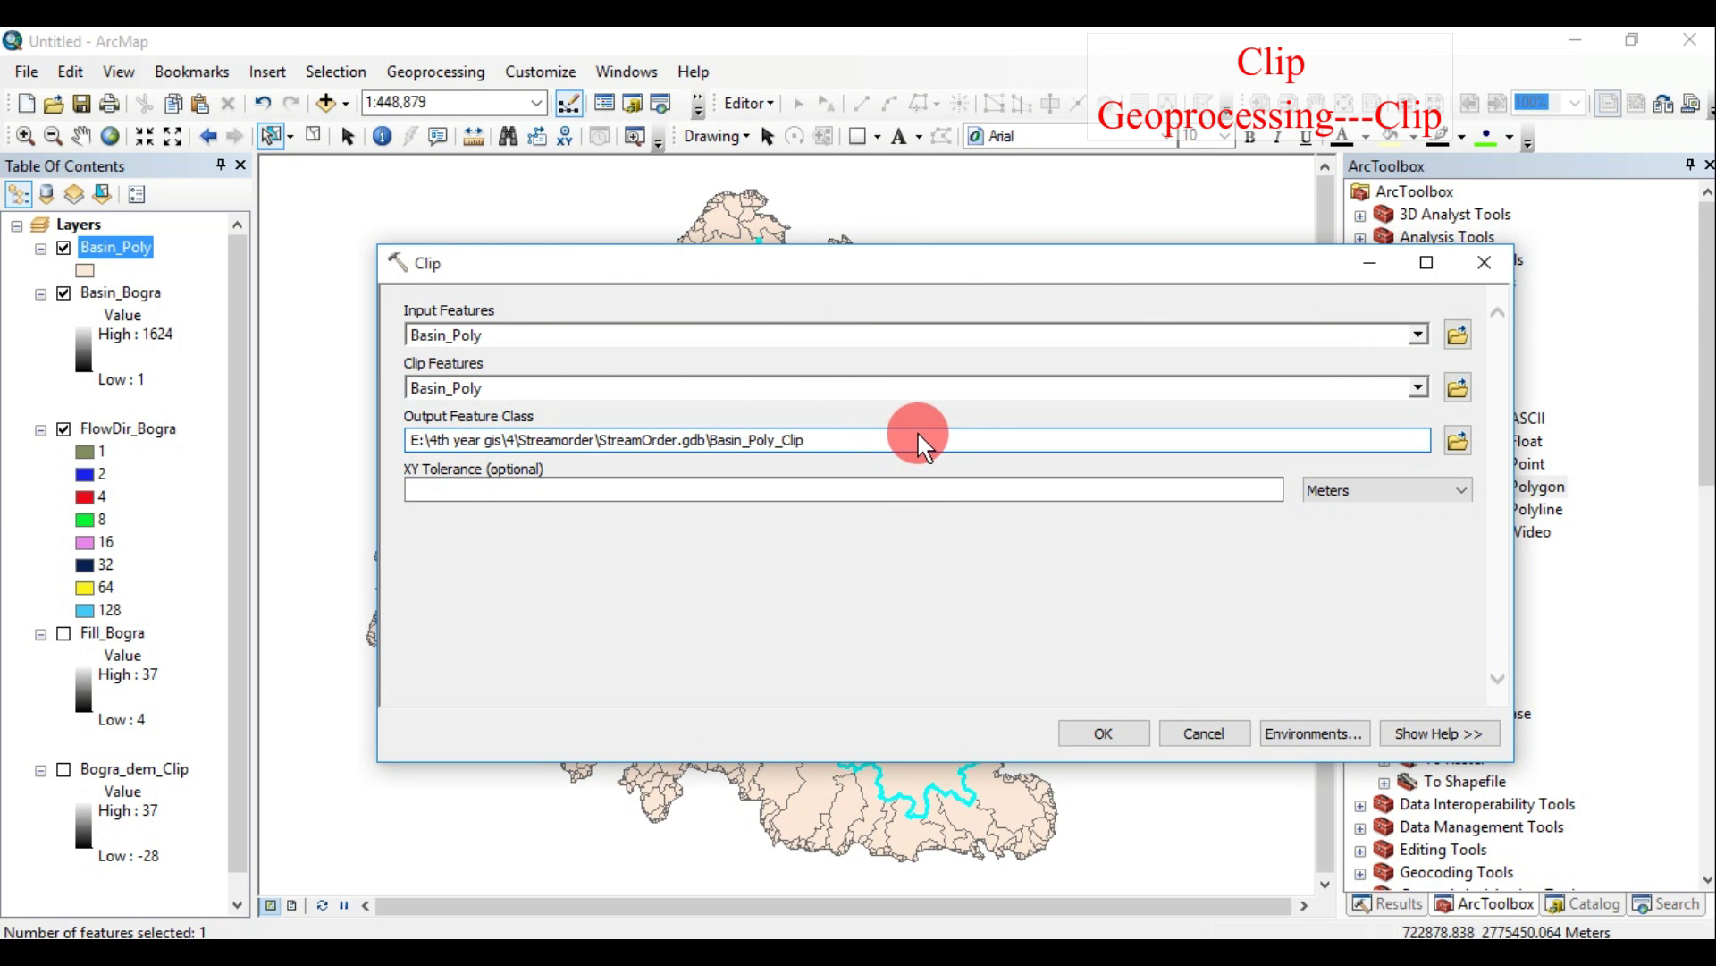
{"action": "left_click", "coordinate": [1121, 726]}
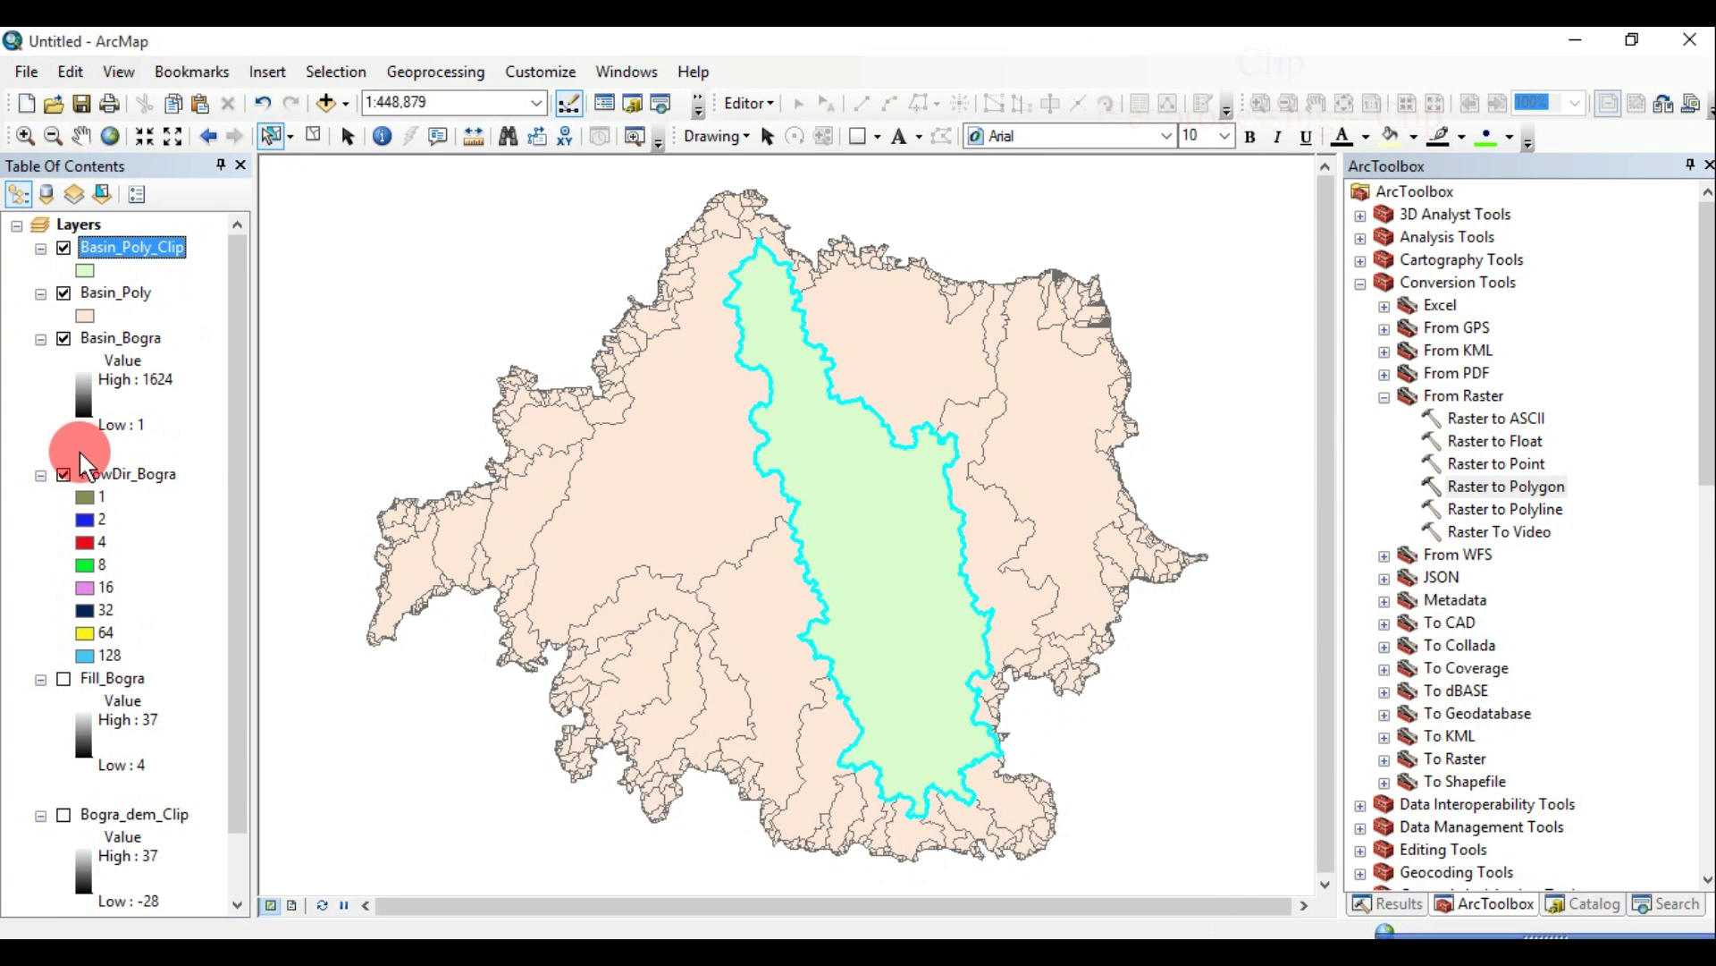
Isolate the Basin_Poly_Clip layer on the map, and switch back to showing Basin_Bogra and FlowDir_Bogra with both basin polygon layers hidden
{"action": "left_click", "coordinate": [62, 474]}
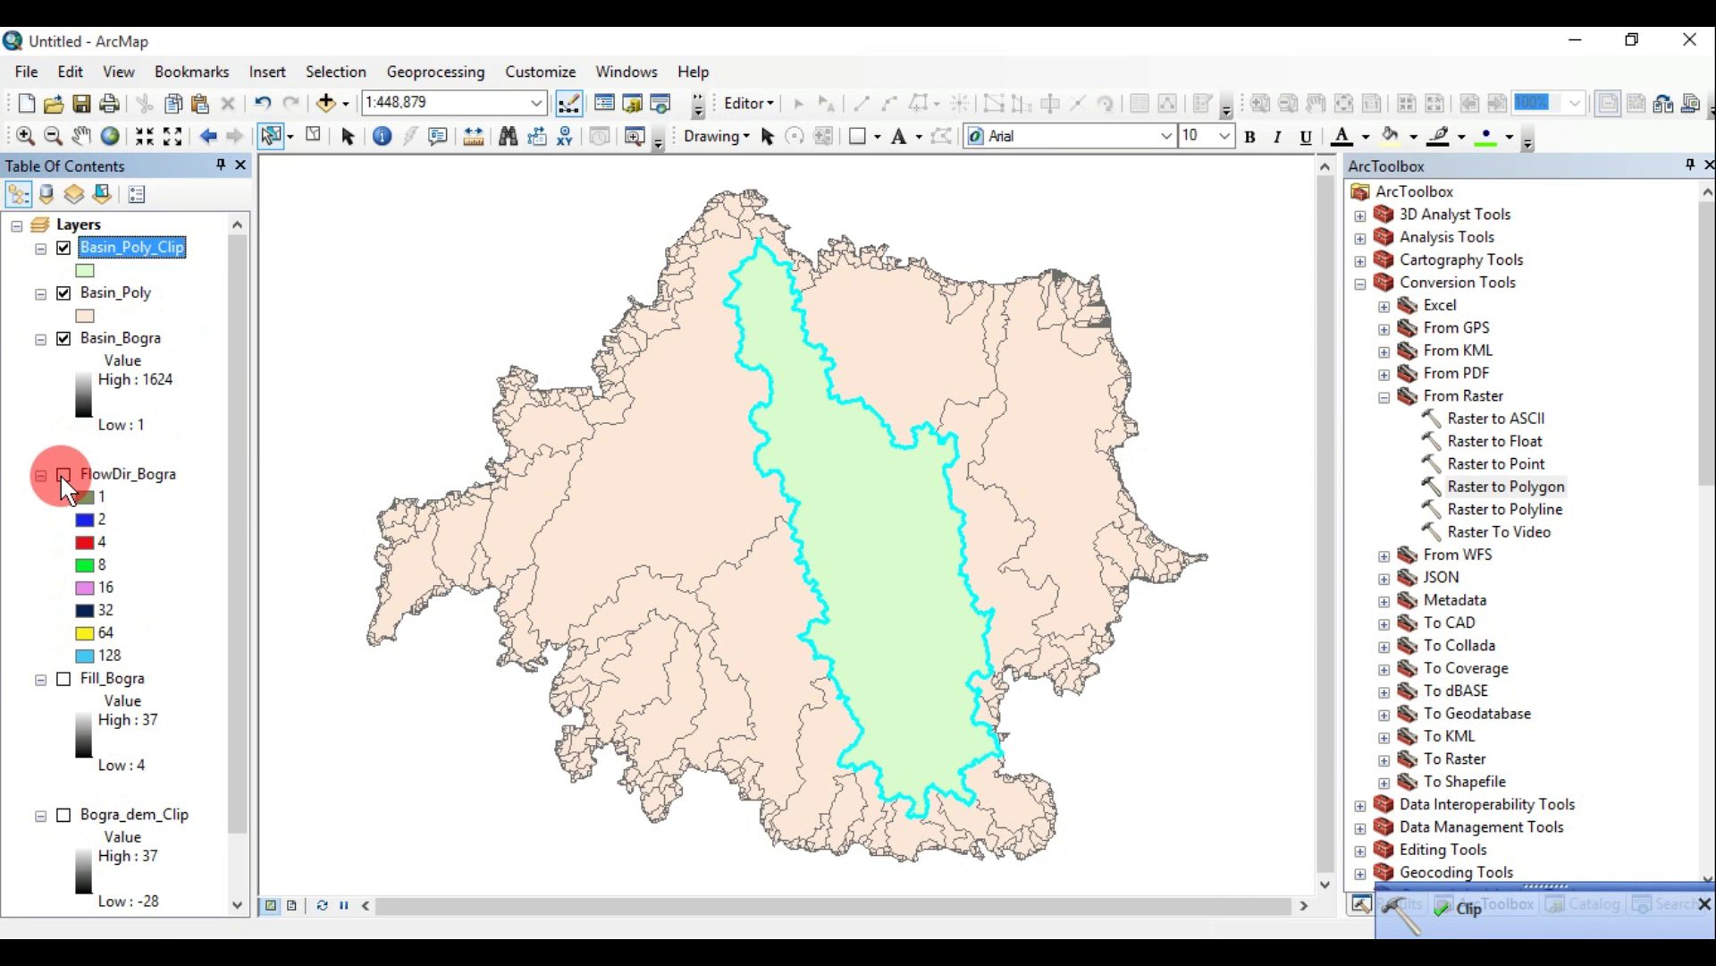
{"action": "left_click", "coordinate": [63, 338]}
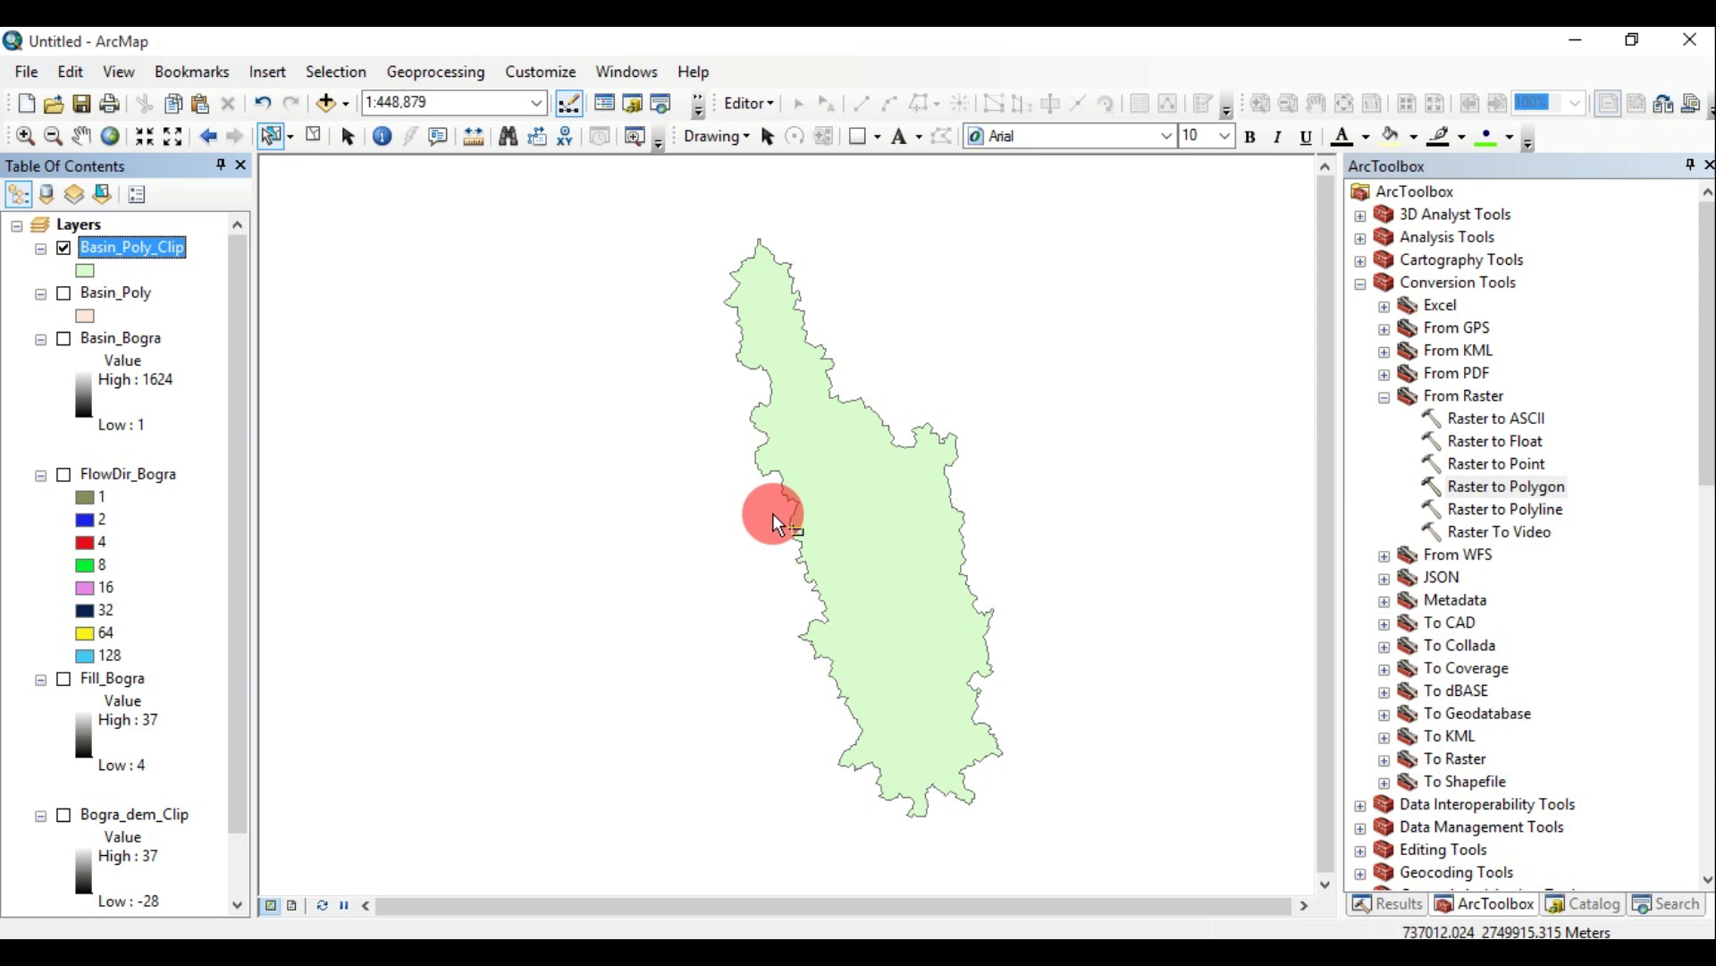
{"action": "left_click", "coordinate": [64, 339]}
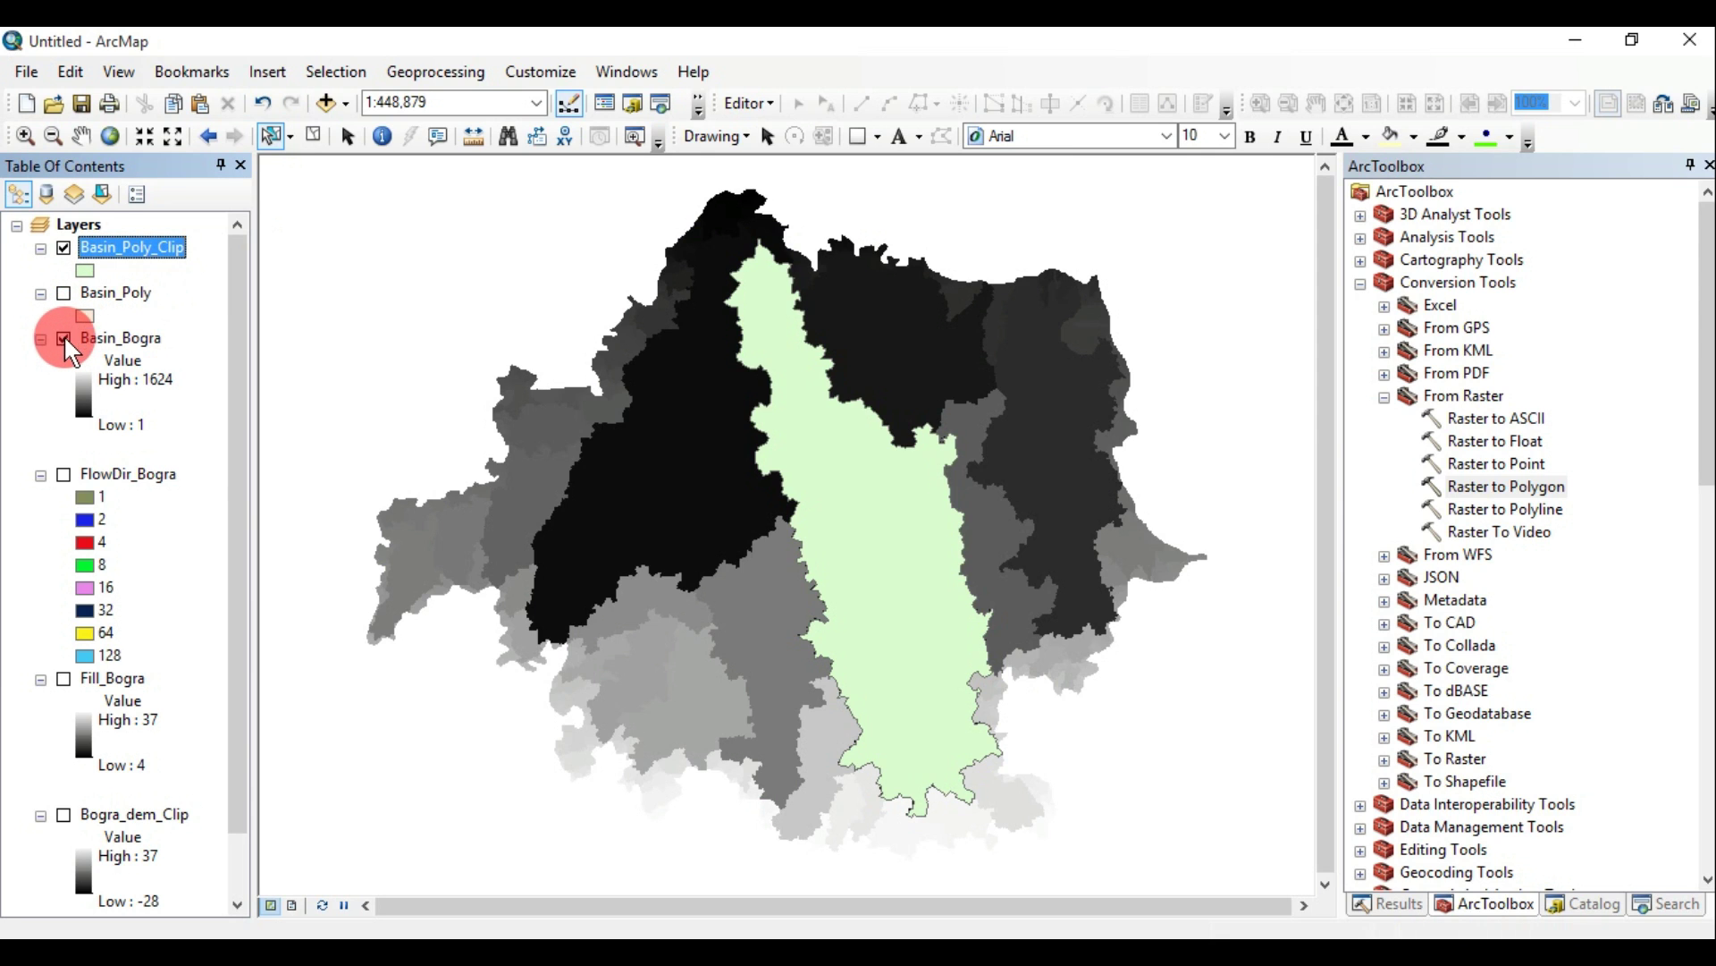
{"action": "left_click", "coordinate": [64, 474]}
{"action": "left_click", "coordinate": [99, 261]}
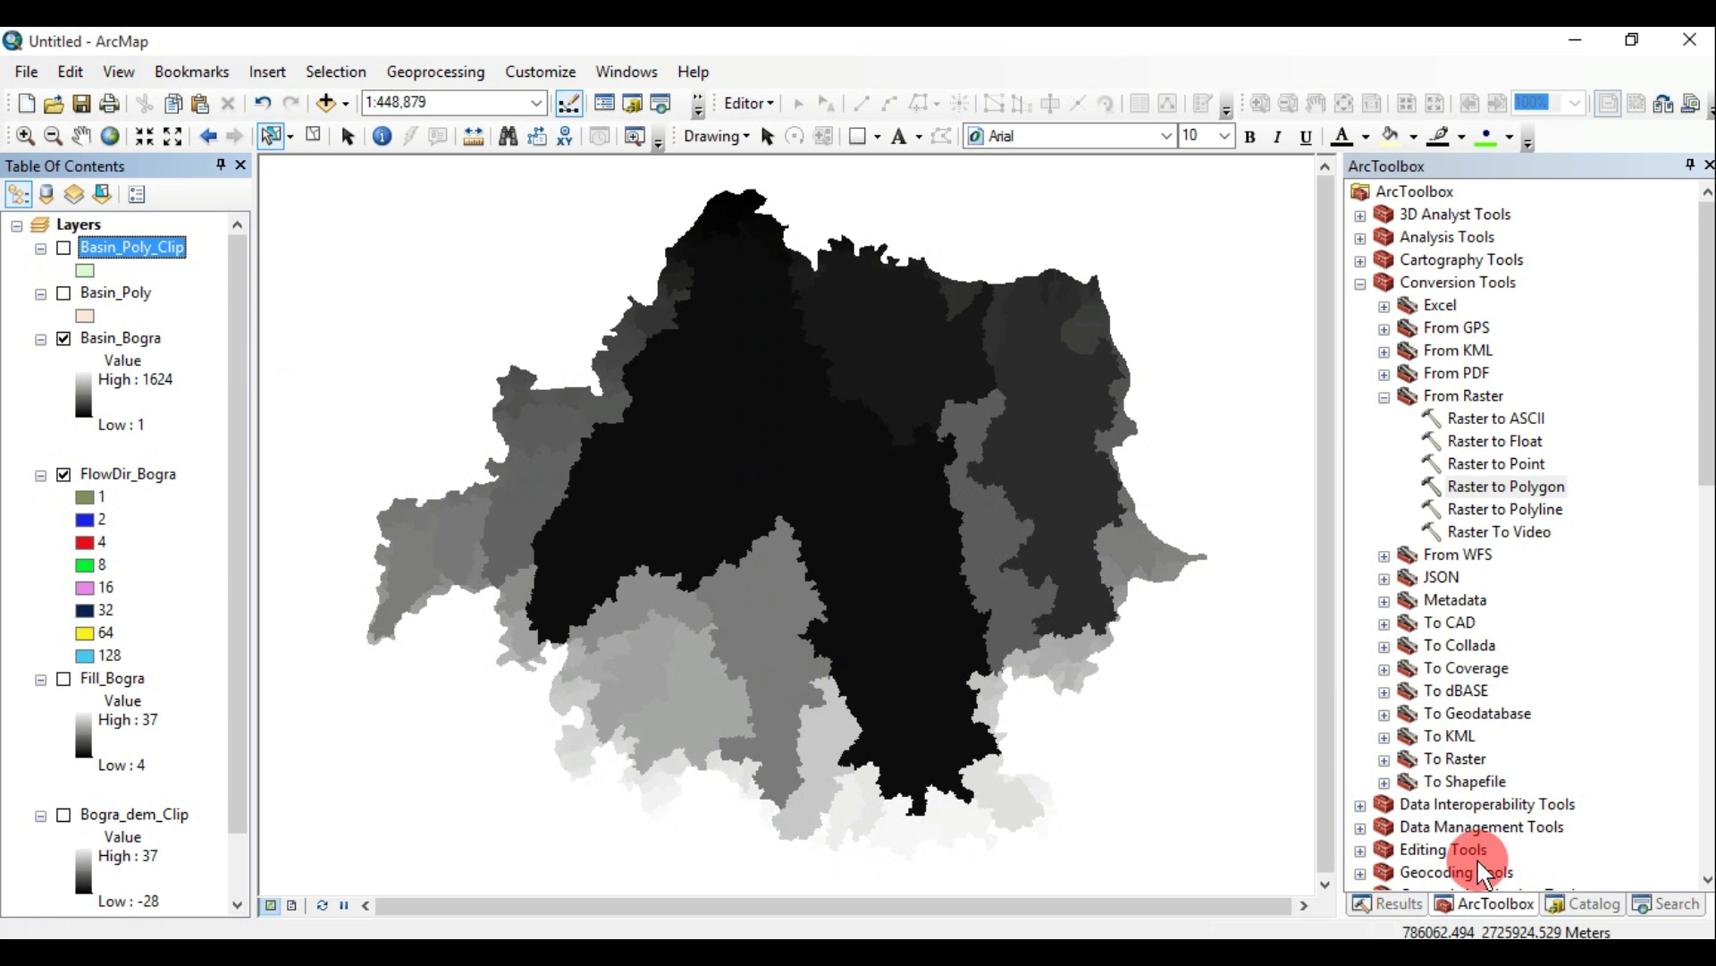
Start the Hydrology Flow Accumulation tool with FlowDir_Bogra as the input flow direction raster
{"action": "left_click", "coordinate": [1358, 284]}
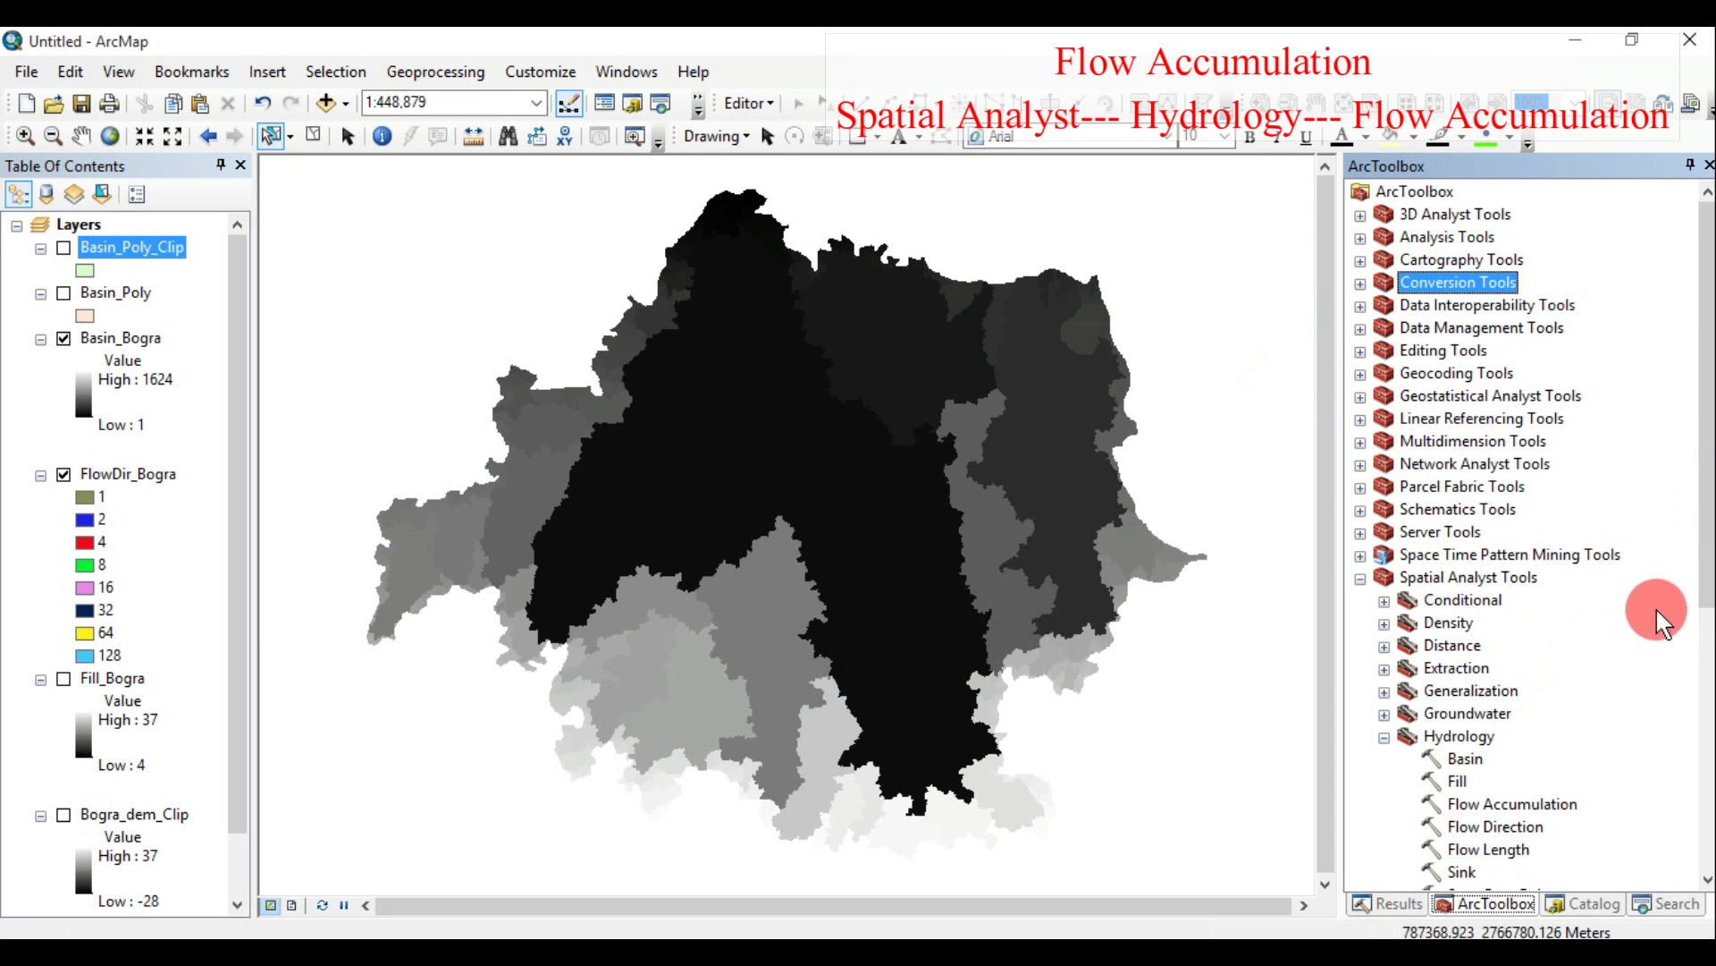
{"action": "left_click_drag", "start_coordinate": [1703, 608], "coordinate": [1703, 760]}
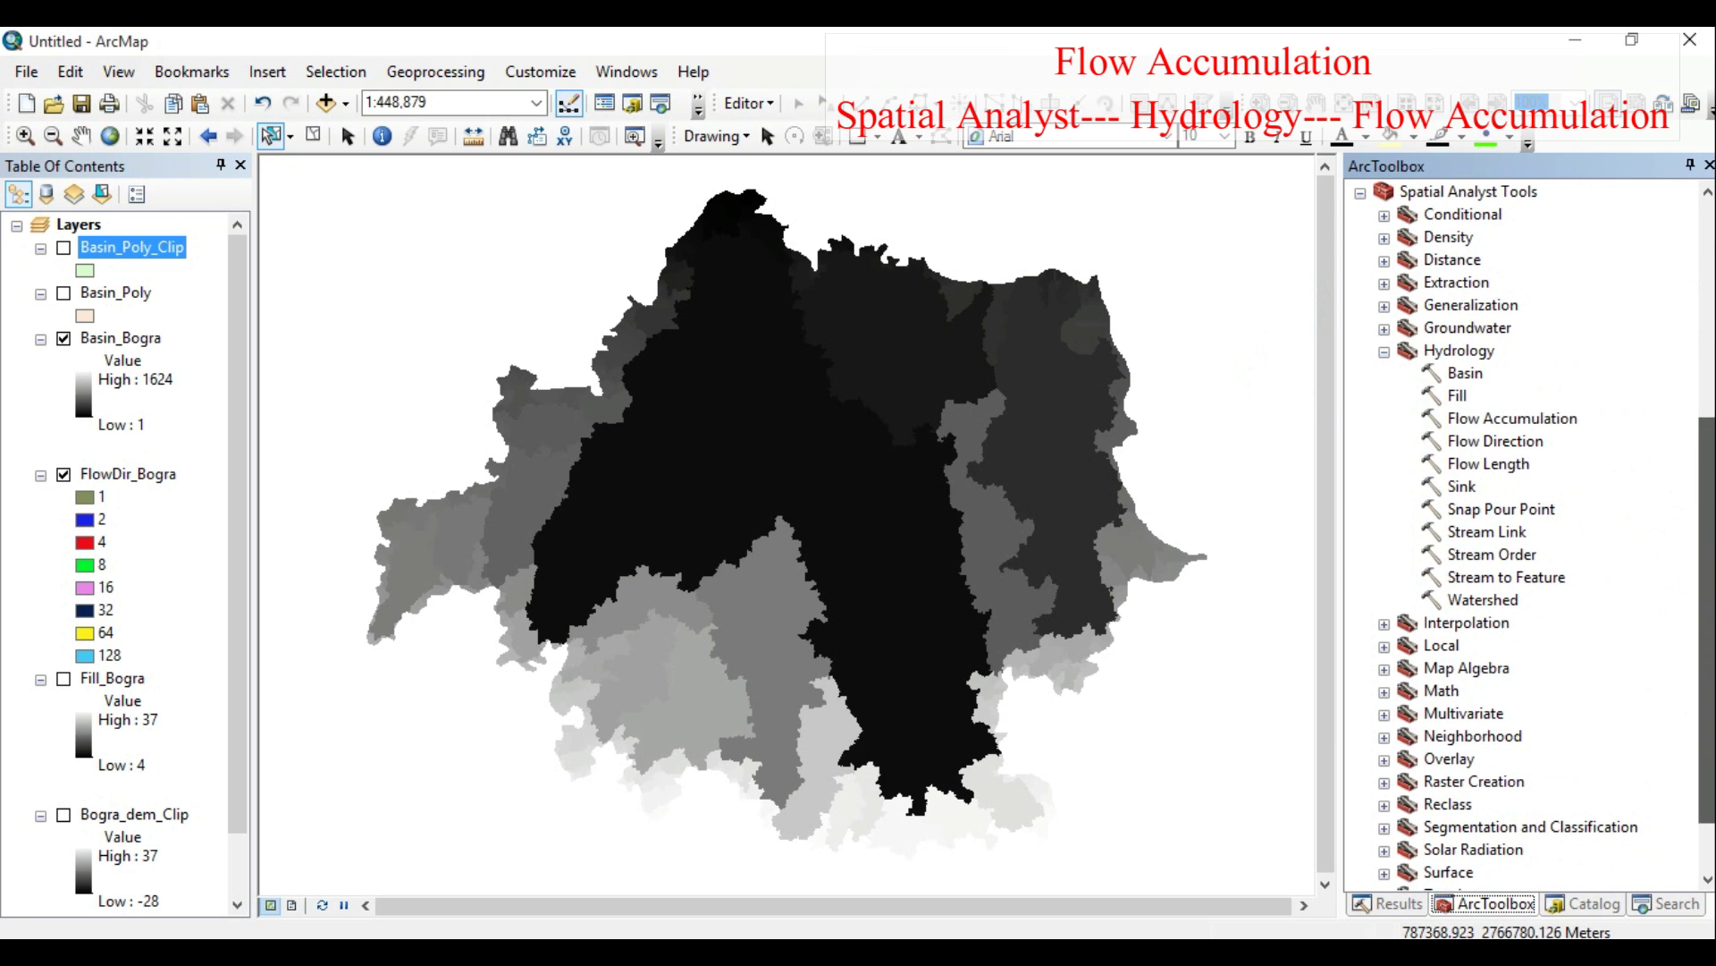
{"action": "double_click", "coordinate": [1557, 417]}
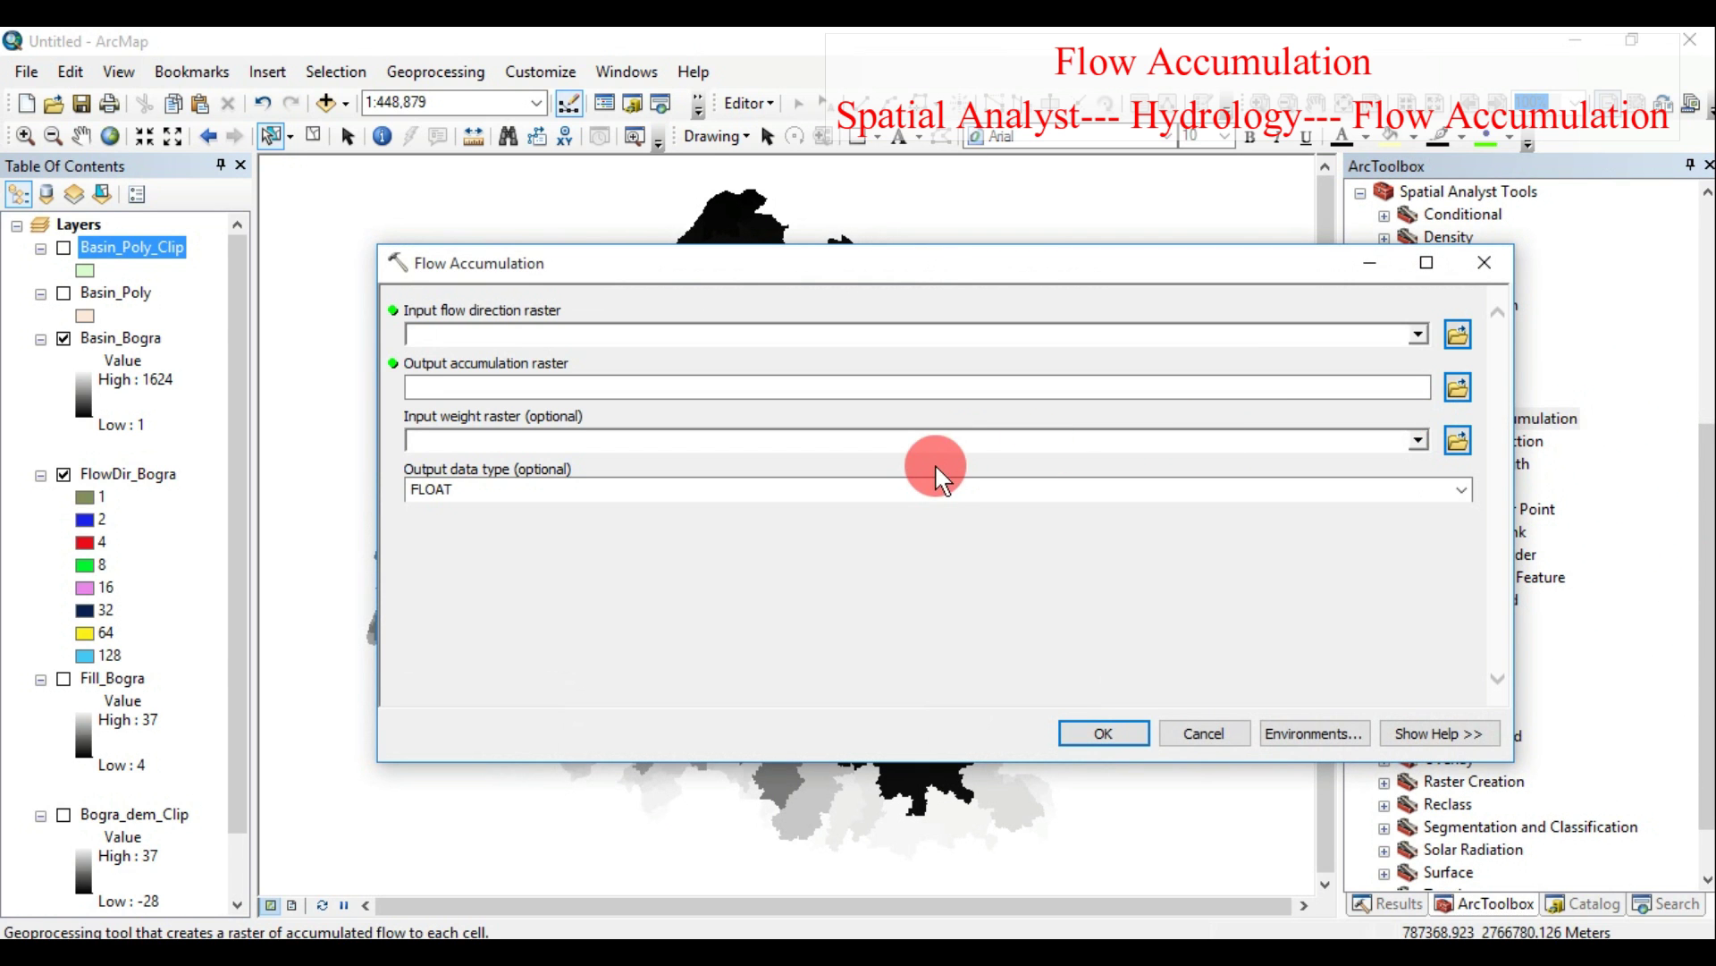
{"action": "left_click", "coordinate": [1418, 334]}
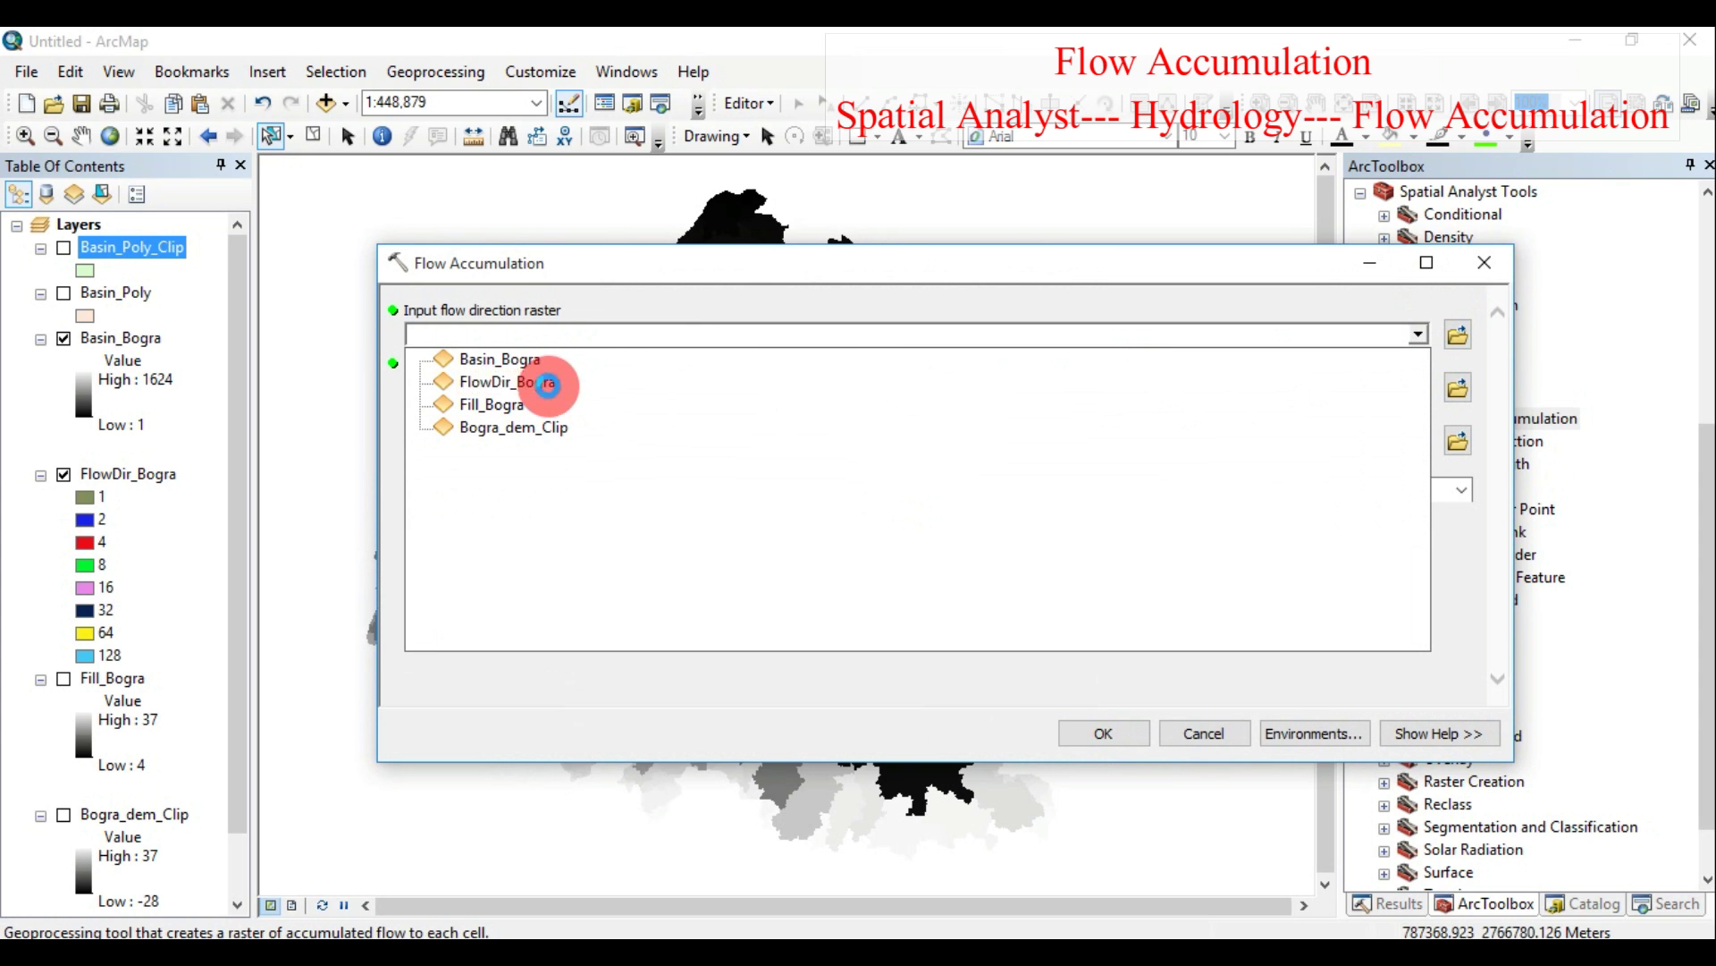
{"action": "left_click", "coordinate": [549, 391]}
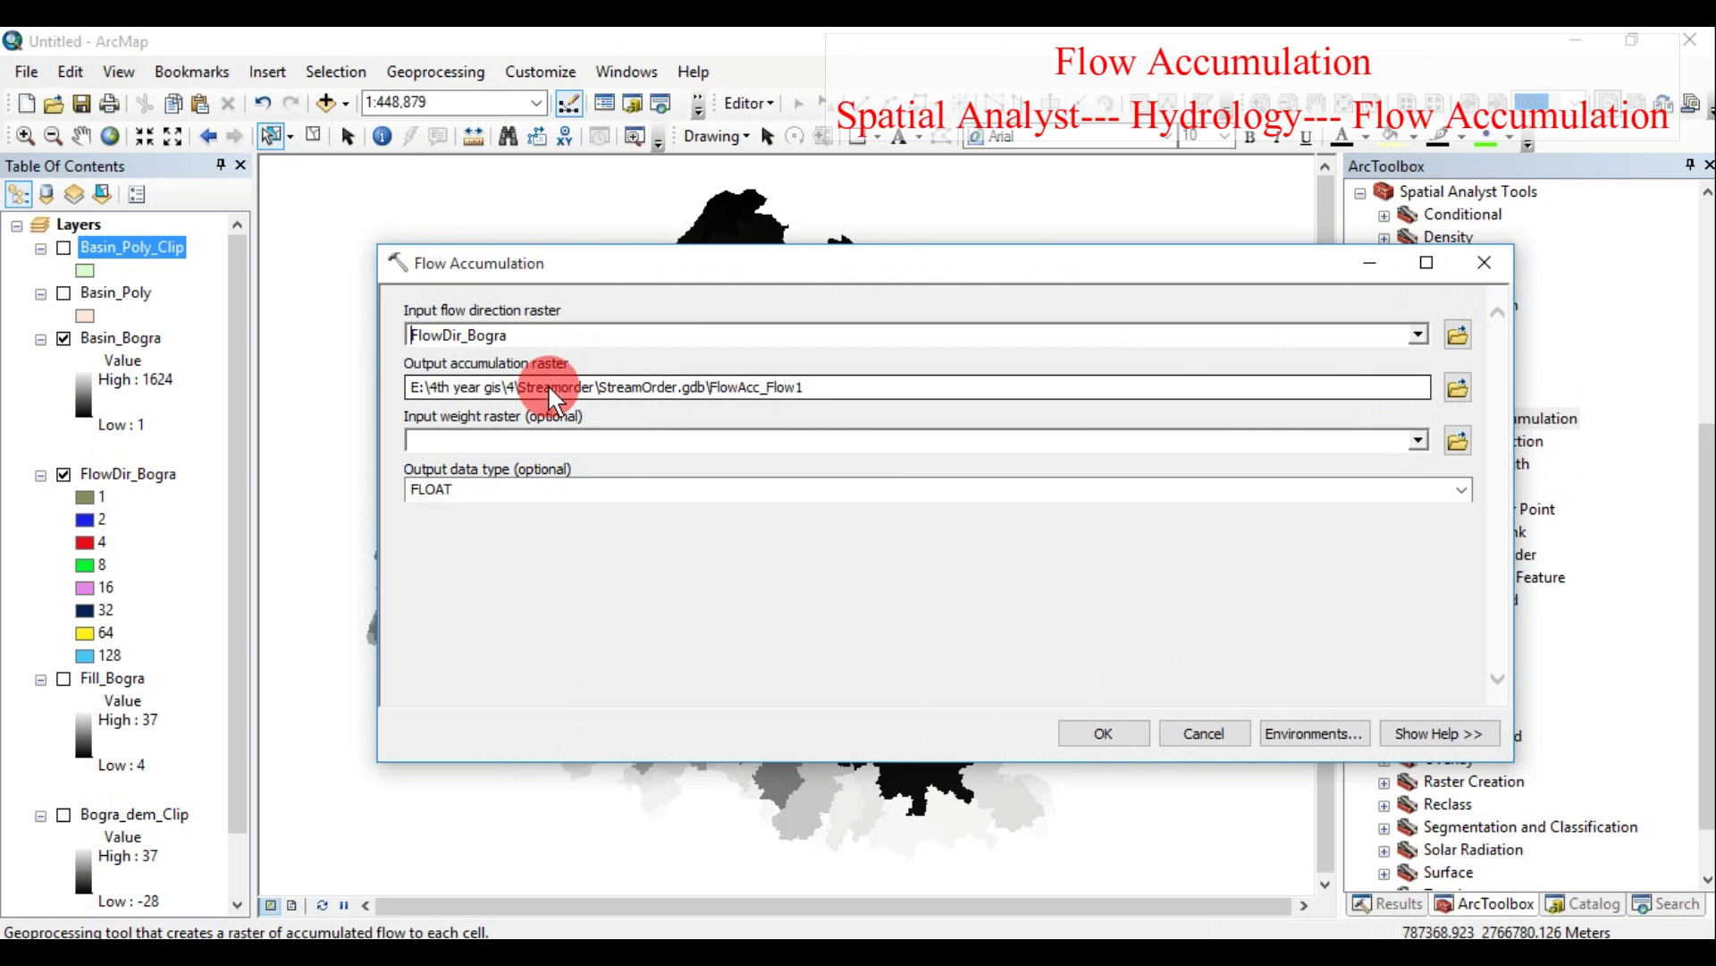
Name the output accumulation raster FlowAcc_Bogra in StreamOrder.gdb and run Flow Accumulation without a weight raster, using the FLOAT data type
{"action": "left_click", "coordinate": [839, 388]}
{"action": "key", "text": "BackSpace"}
{"action": "key", "text": "BackSpace"}
{"action": "key", "text": "BackSpace"}
{"action": "key", "text": "BackSpace"}
{"action": "key", "text": "BackSpace"}
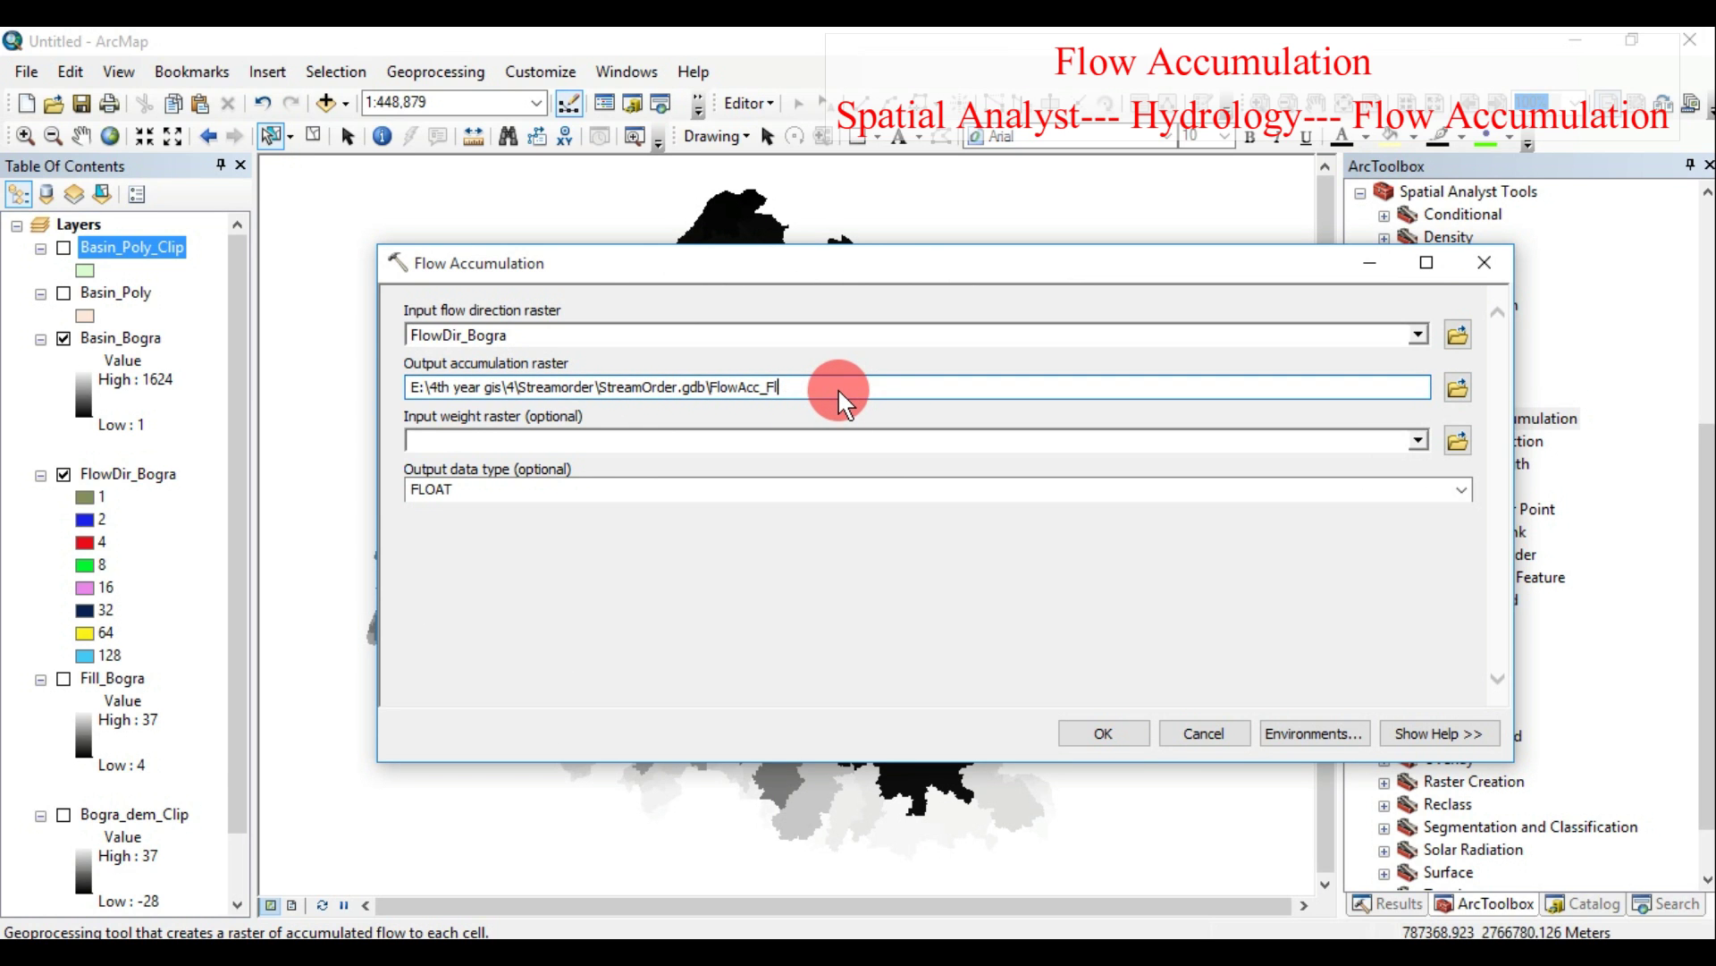
{"action": "type", "text": "Bogra"}
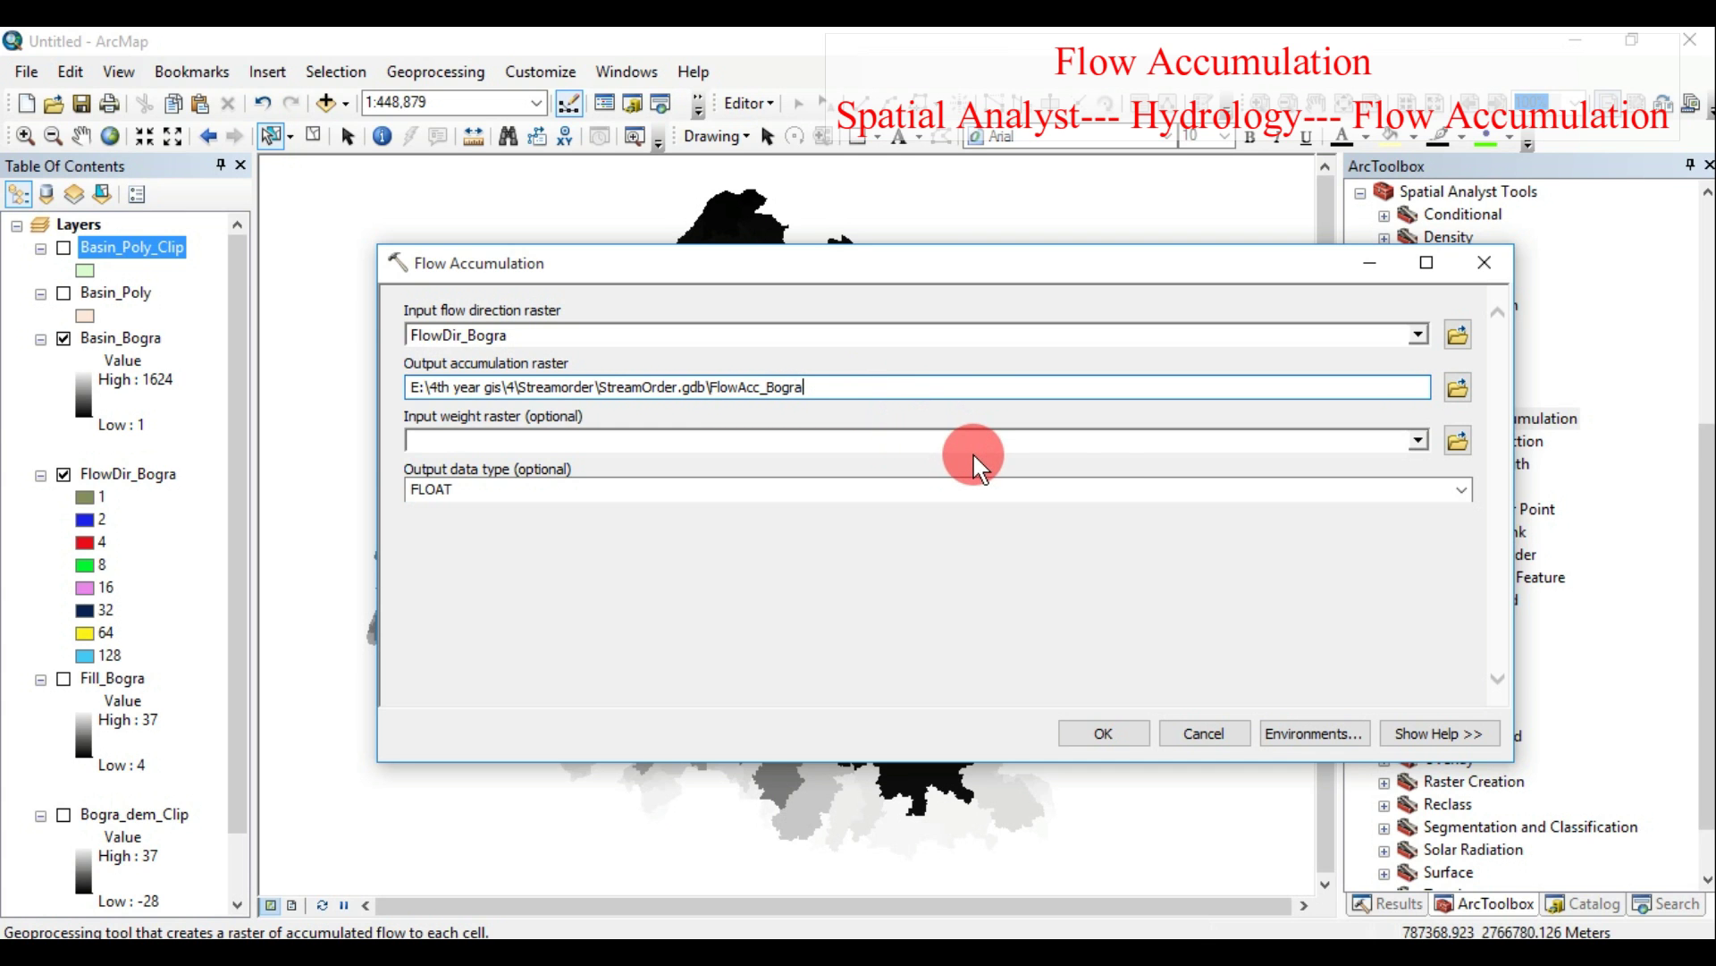
{"action": "left_click", "coordinate": [1414, 442]}
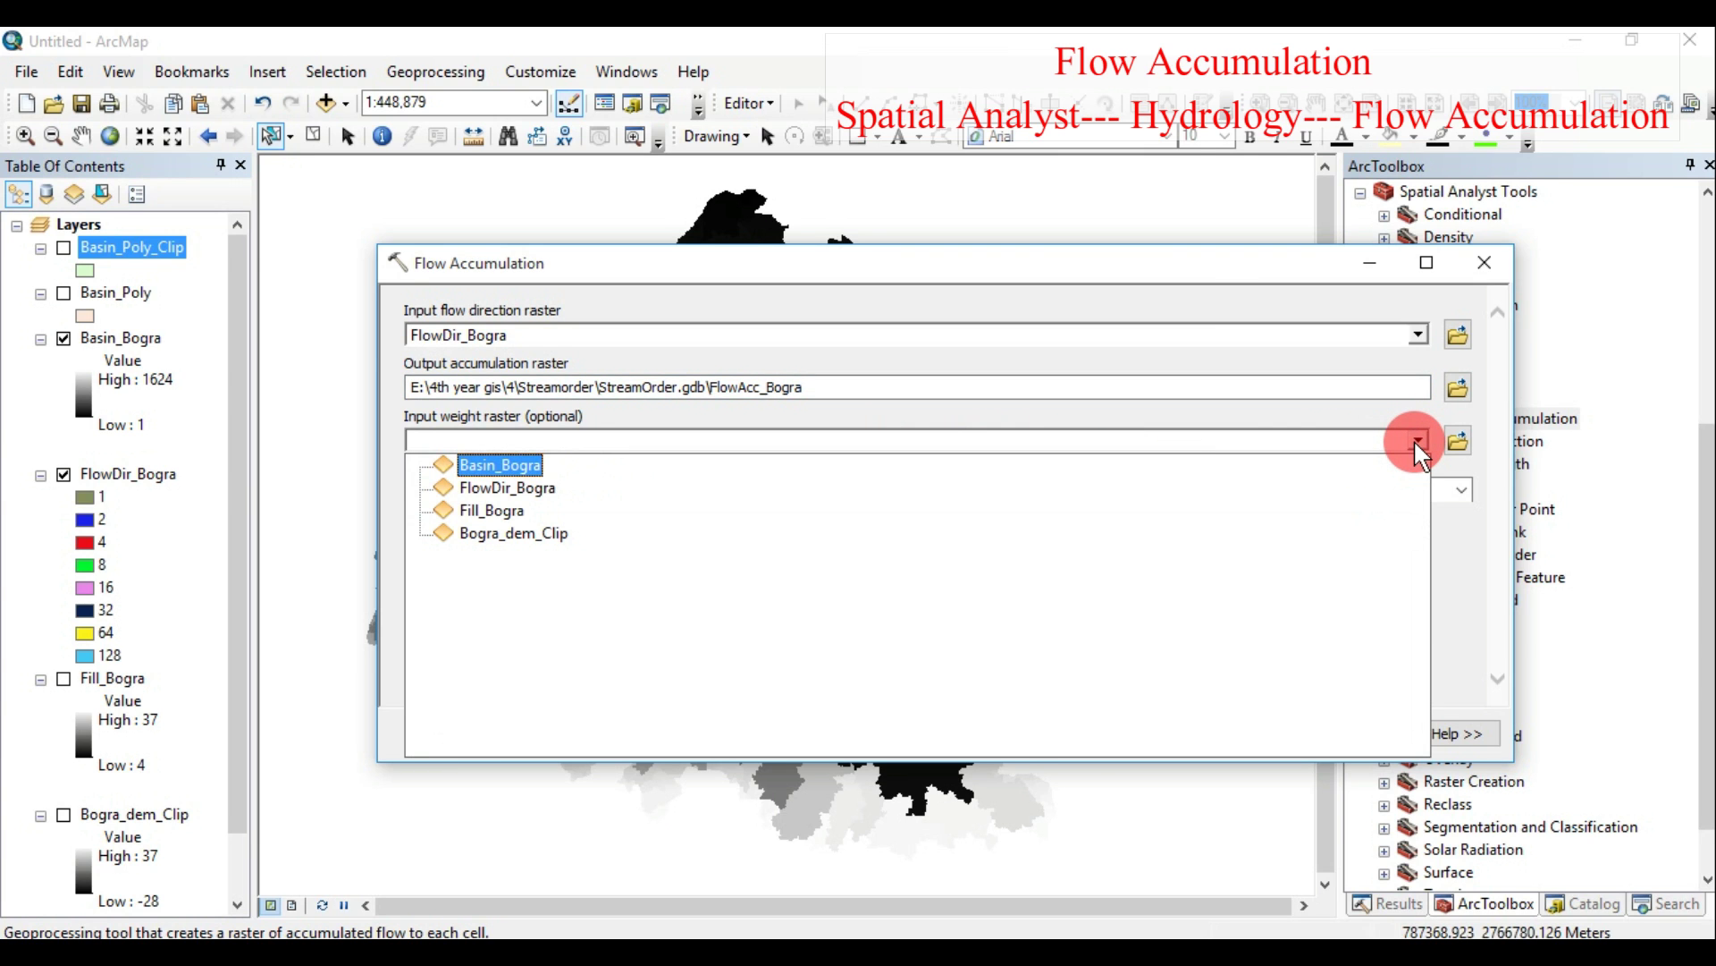
{"action": "left_click", "coordinate": [1417, 441]}
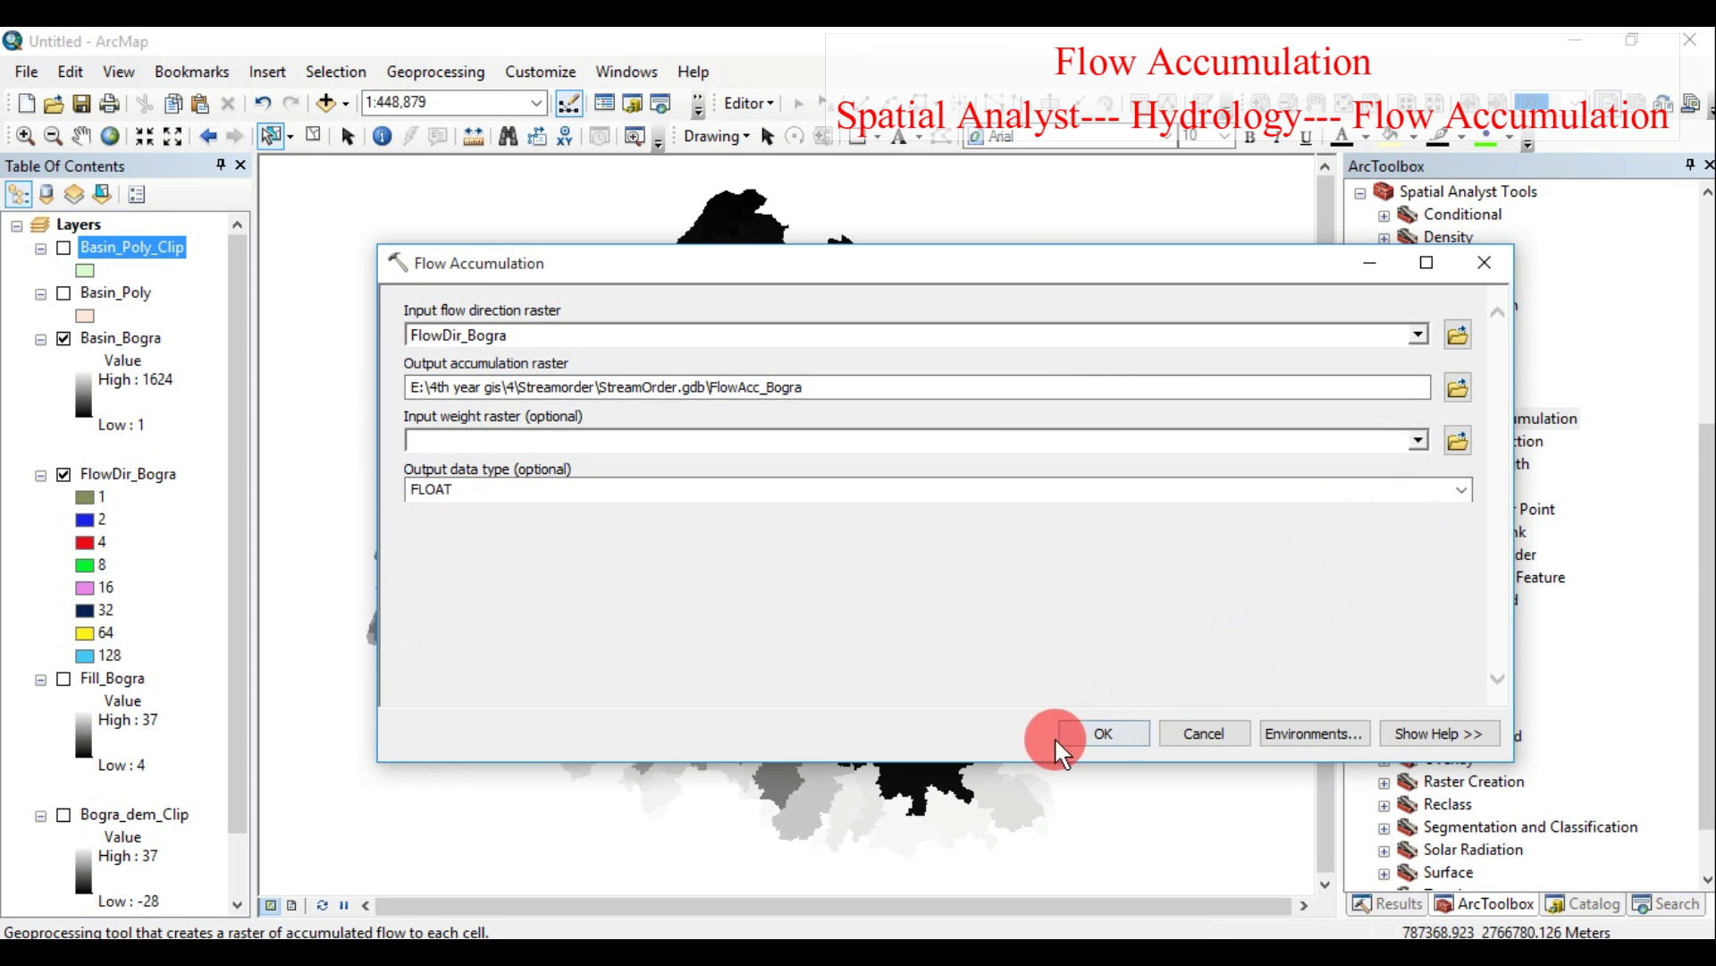
{"action": "left_click", "coordinate": [1083, 724]}
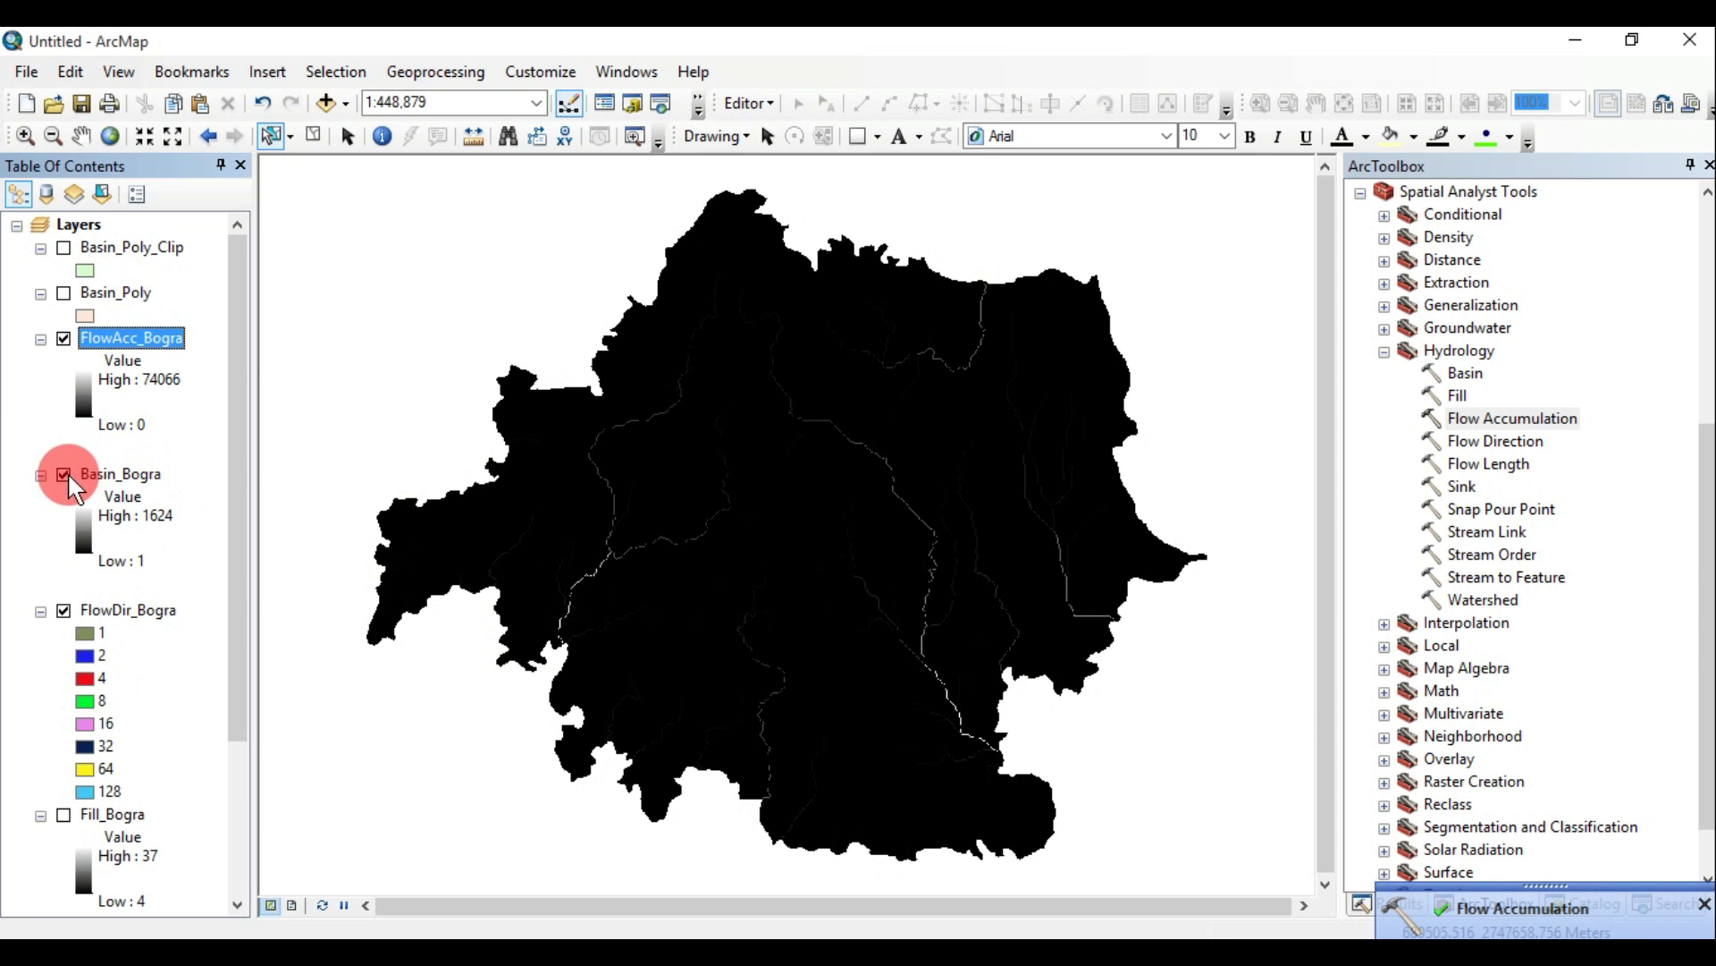
Start the Raster Calculator and build the expression "FlowAcc_Bogra" >= 150
{"action": "left_click", "coordinate": [1384, 669]}
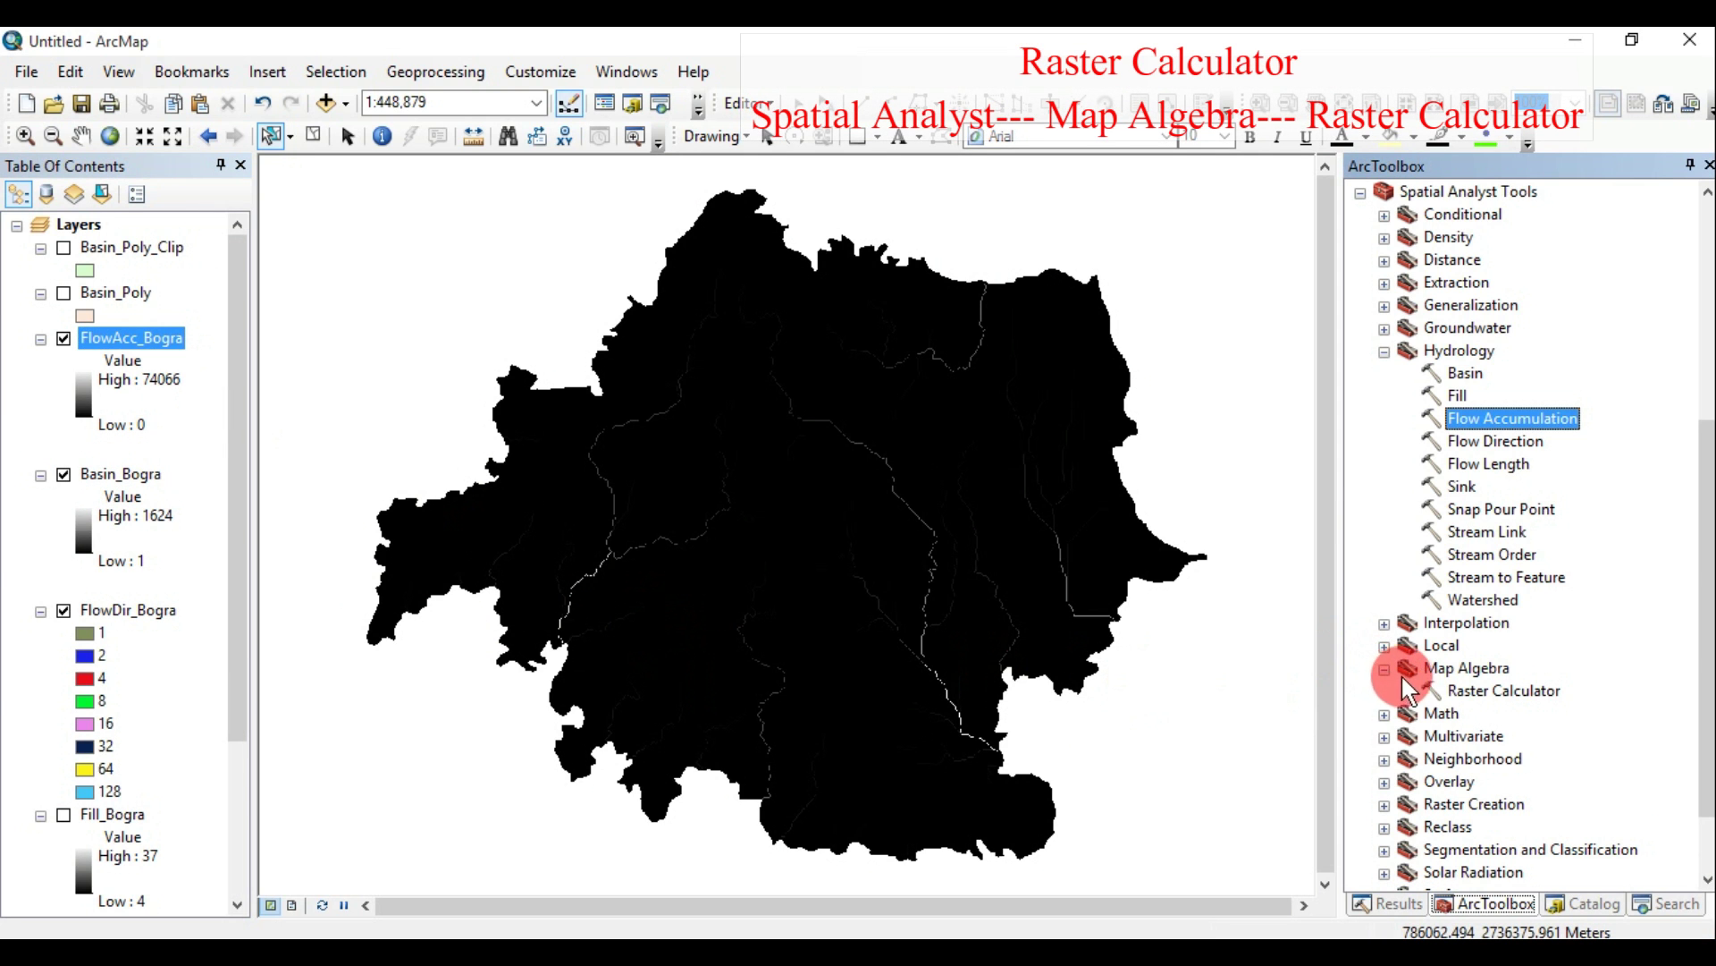
{"action": "double_click", "coordinate": [1466, 686]}
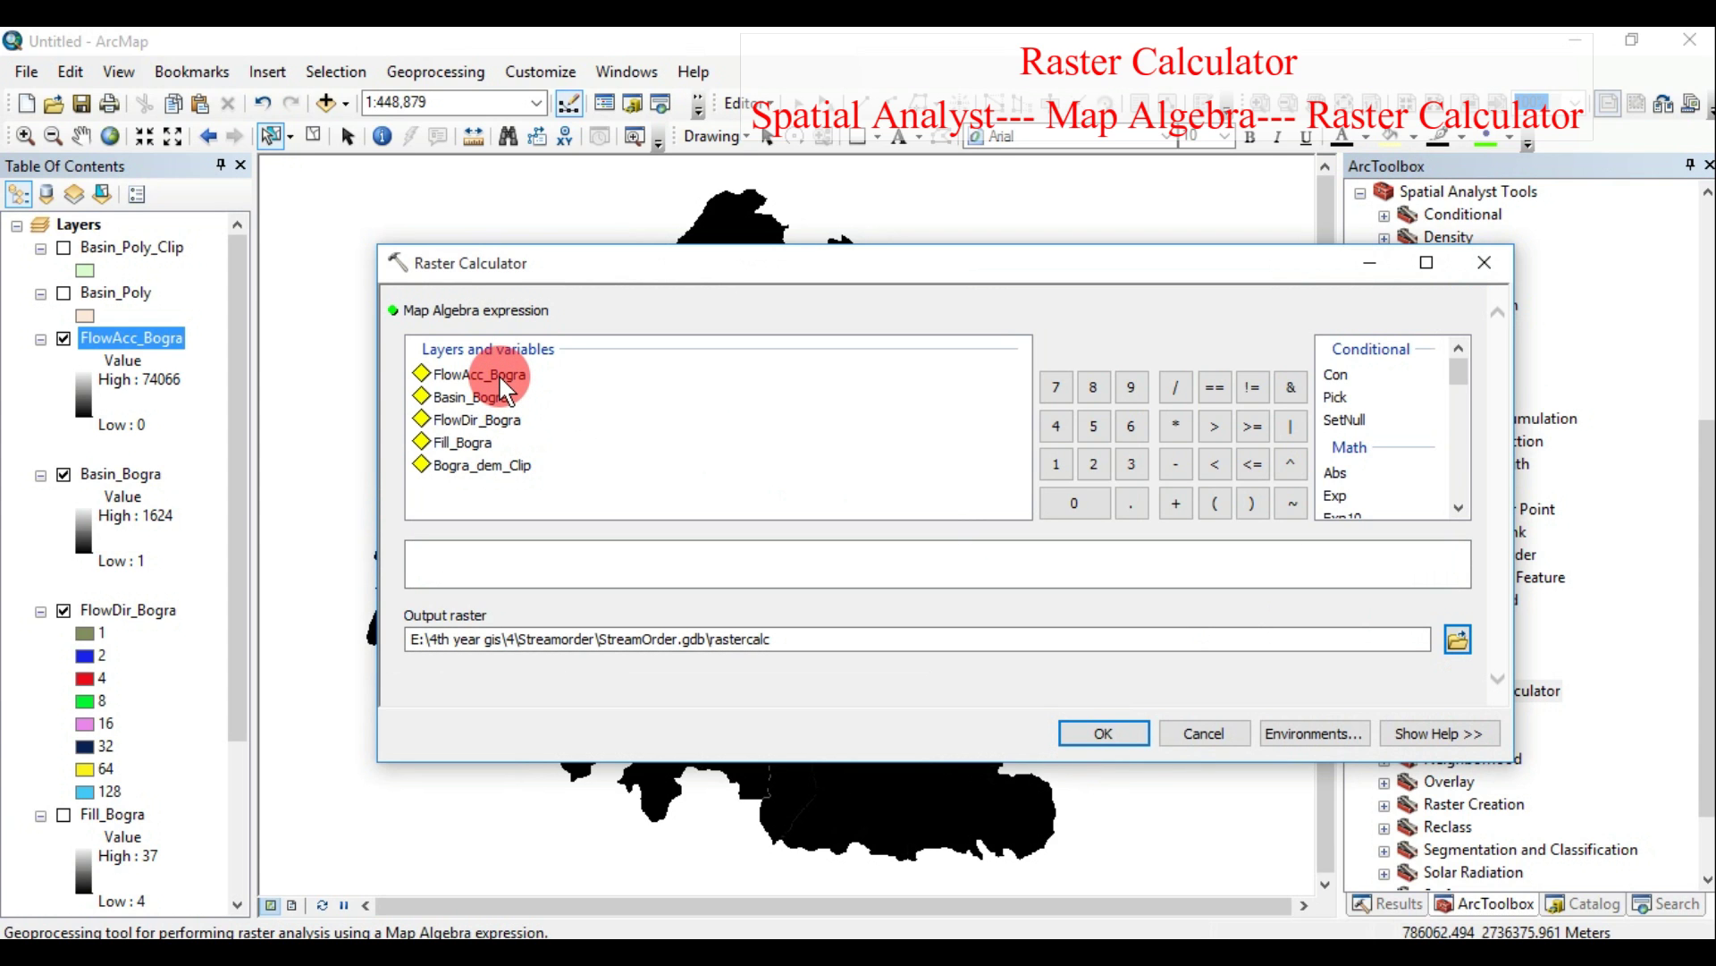
{"action": "double_click", "coordinate": [498, 373]}
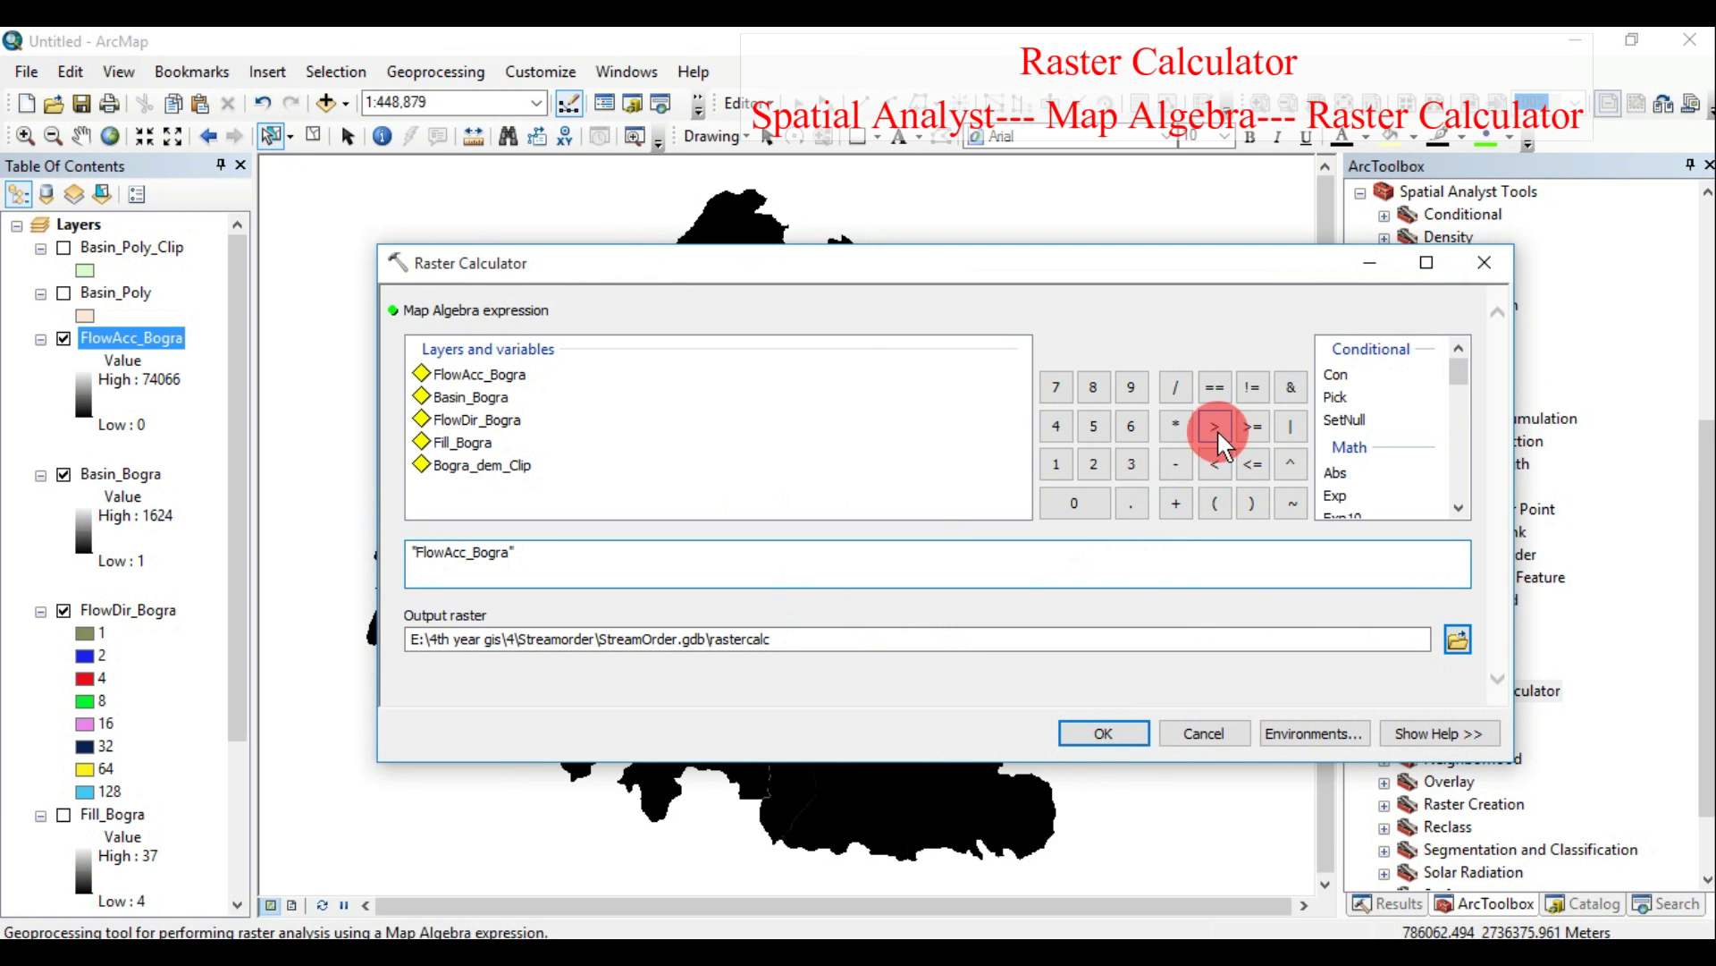
{"action": "left_click", "coordinate": [1252, 430]}
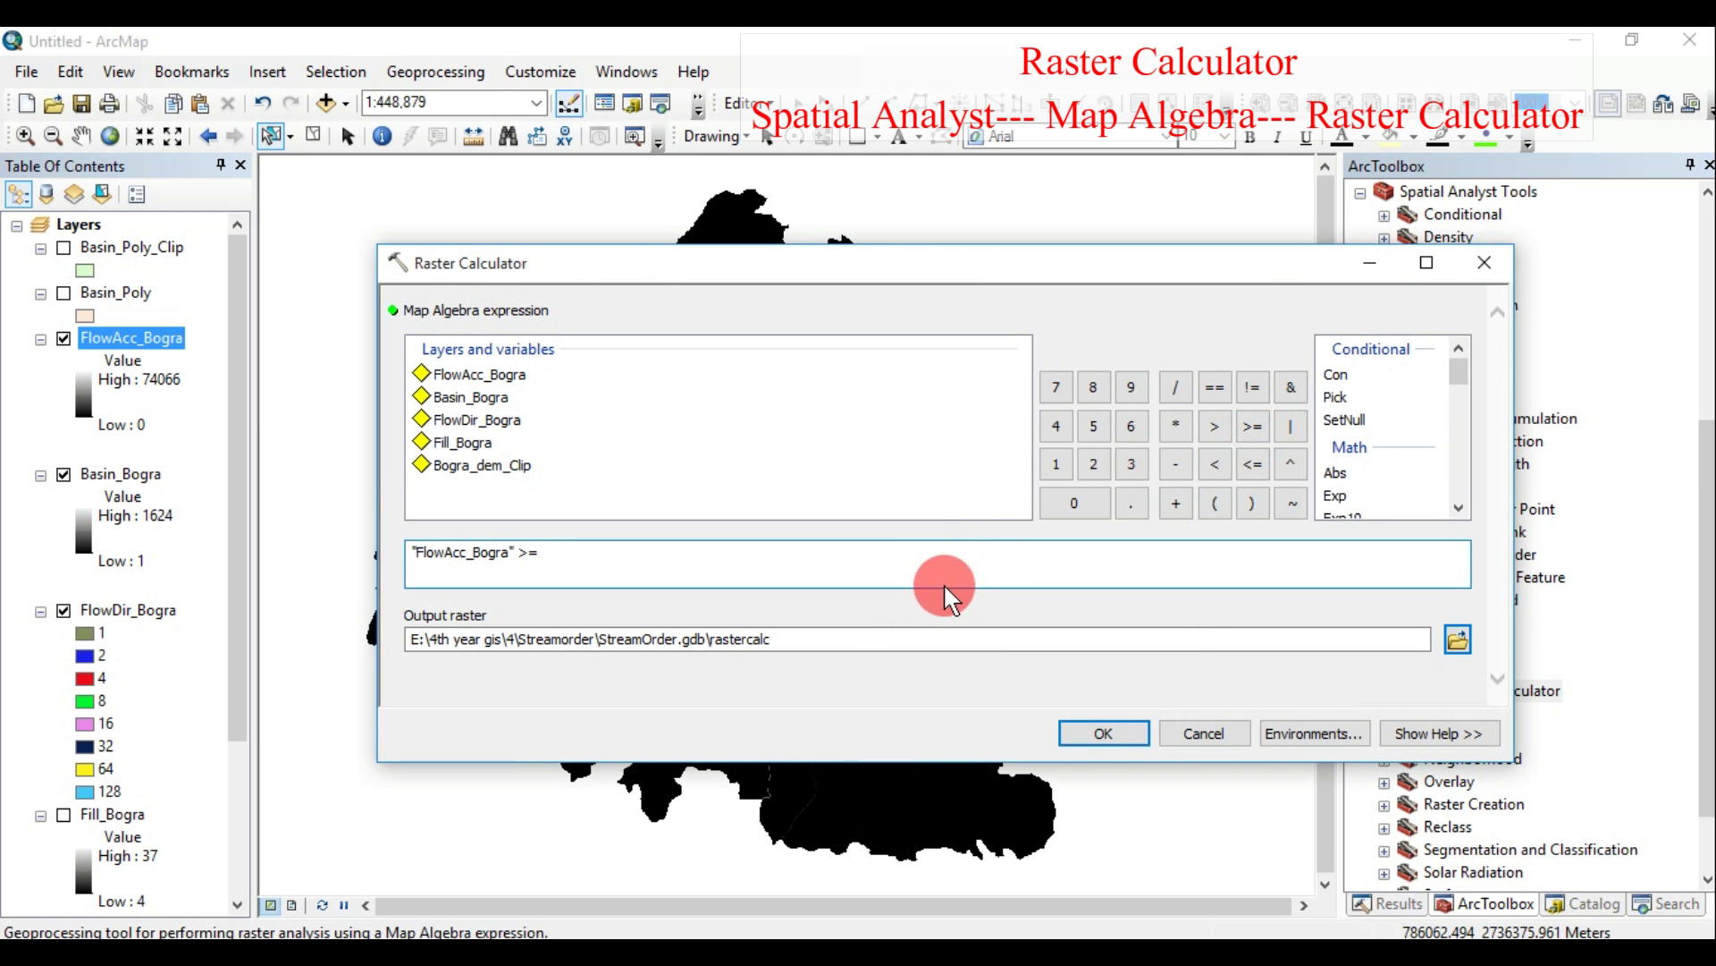
{"action": "left_click", "coordinate": [1044, 456]}
{"action": "left_click", "coordinate": [1092, 426]}
{"action": "left_click", "coordinate": [1081, 493]}
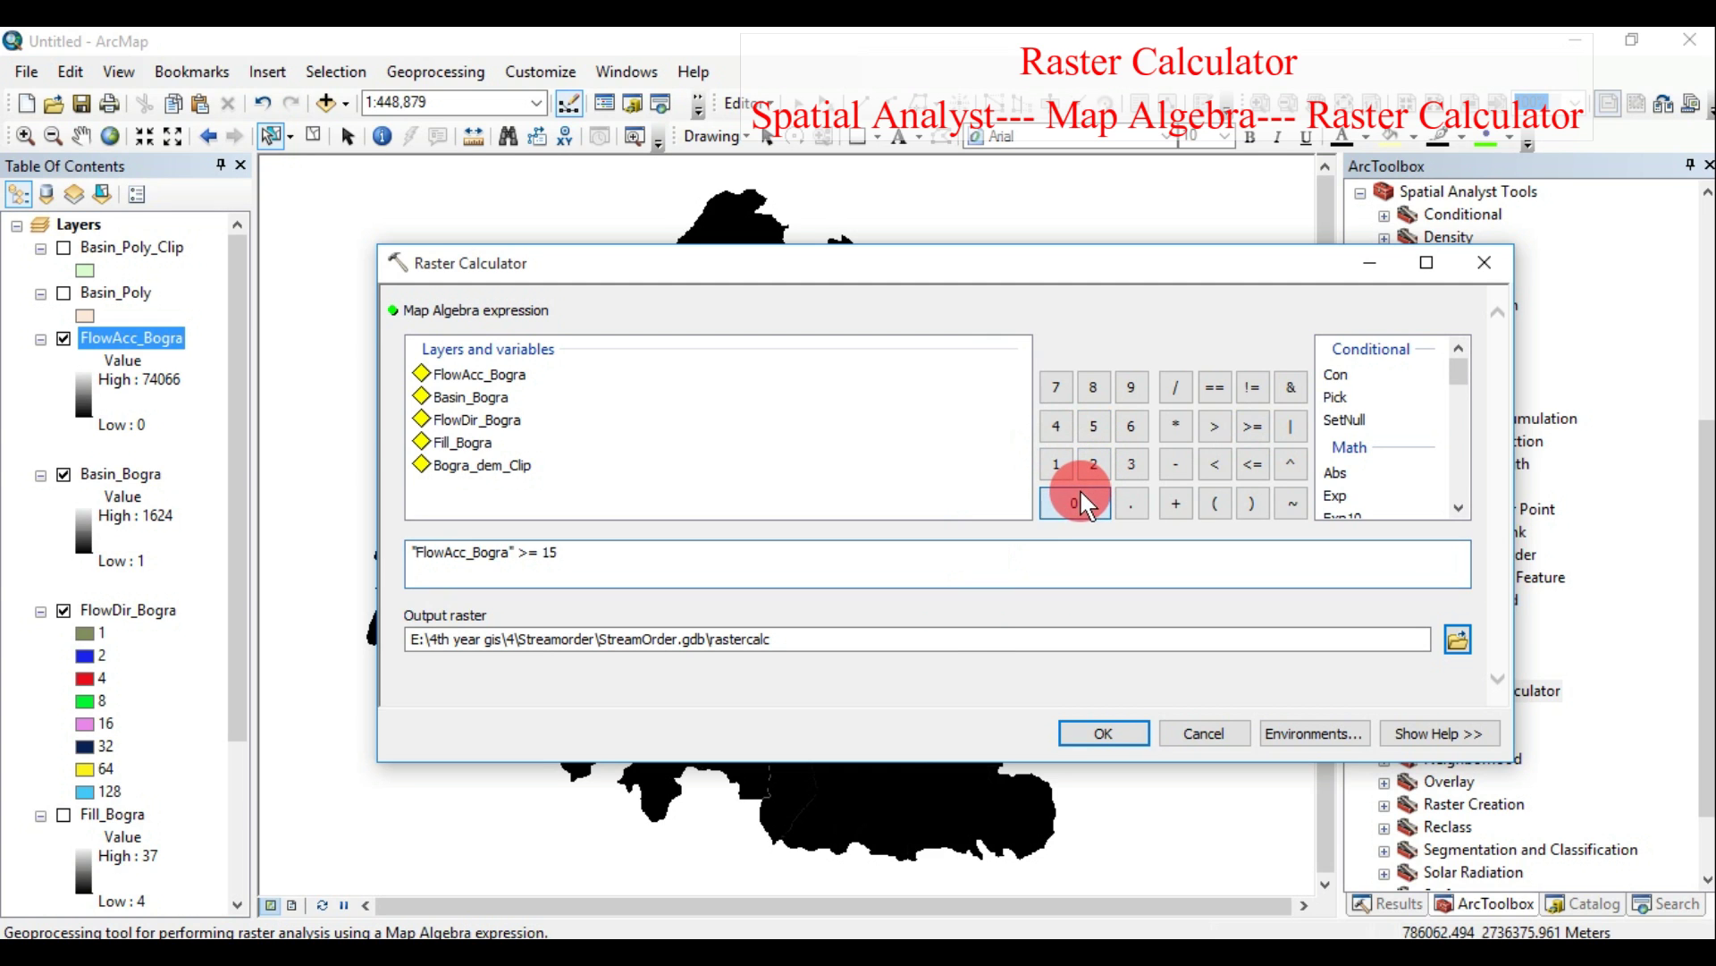
Name the output raster rastercalc150 in StreamOrder.gdb and run the Raster Calculator
{"action": "left_click", "coordinate": [961, 634]}
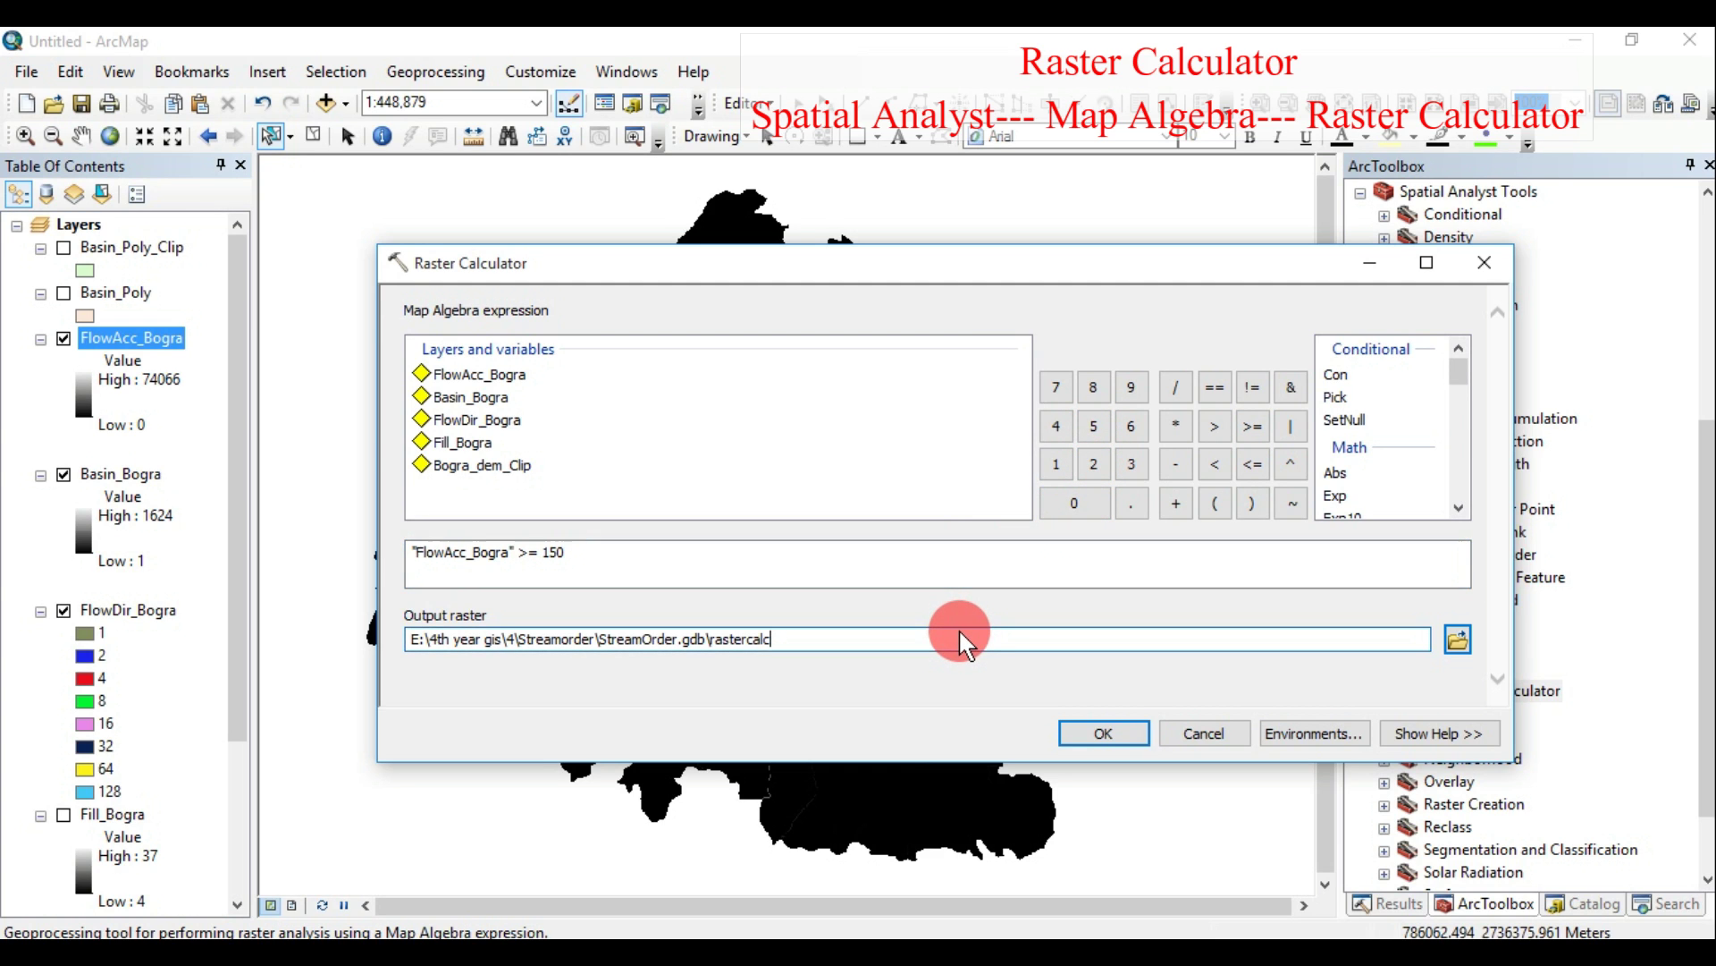
{"action": "type", "text": "150"}
{"action": "left_click", "coordinate": [1085, 730]}
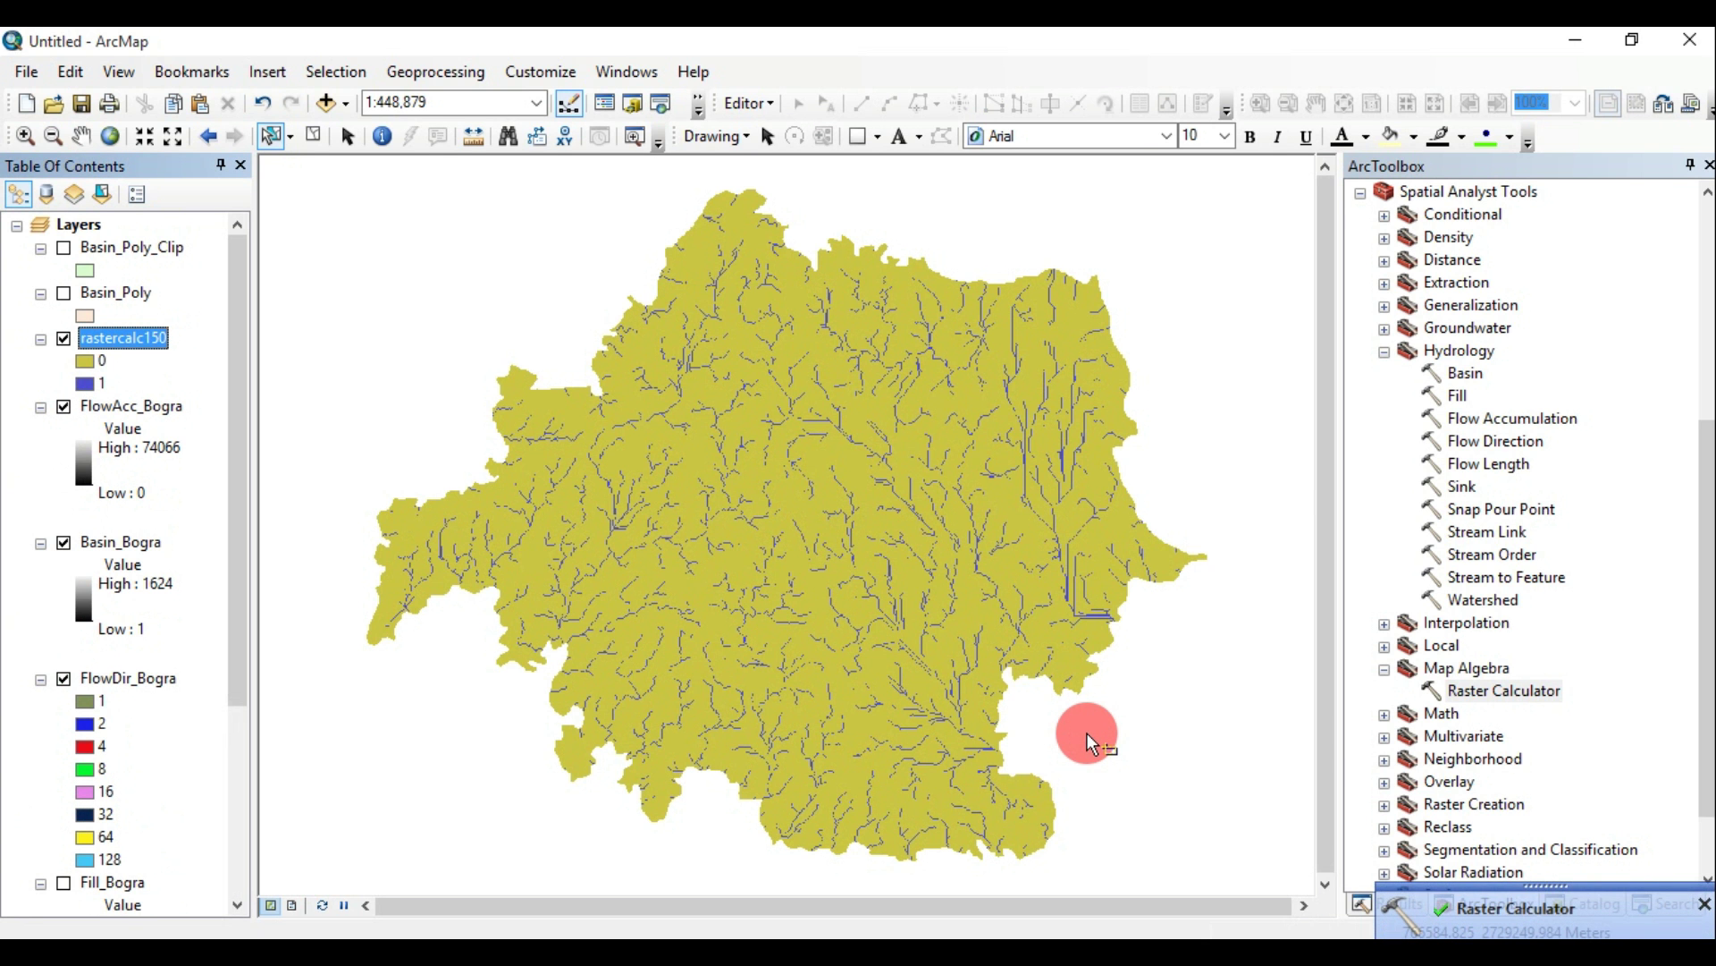
Start the Hydrology Stream Order tool with rastercalc150 as the input stream raster and FlowDir_Bogra as the flow direction raster
{"action": "double_click", "coordinate": [1509, 555]}
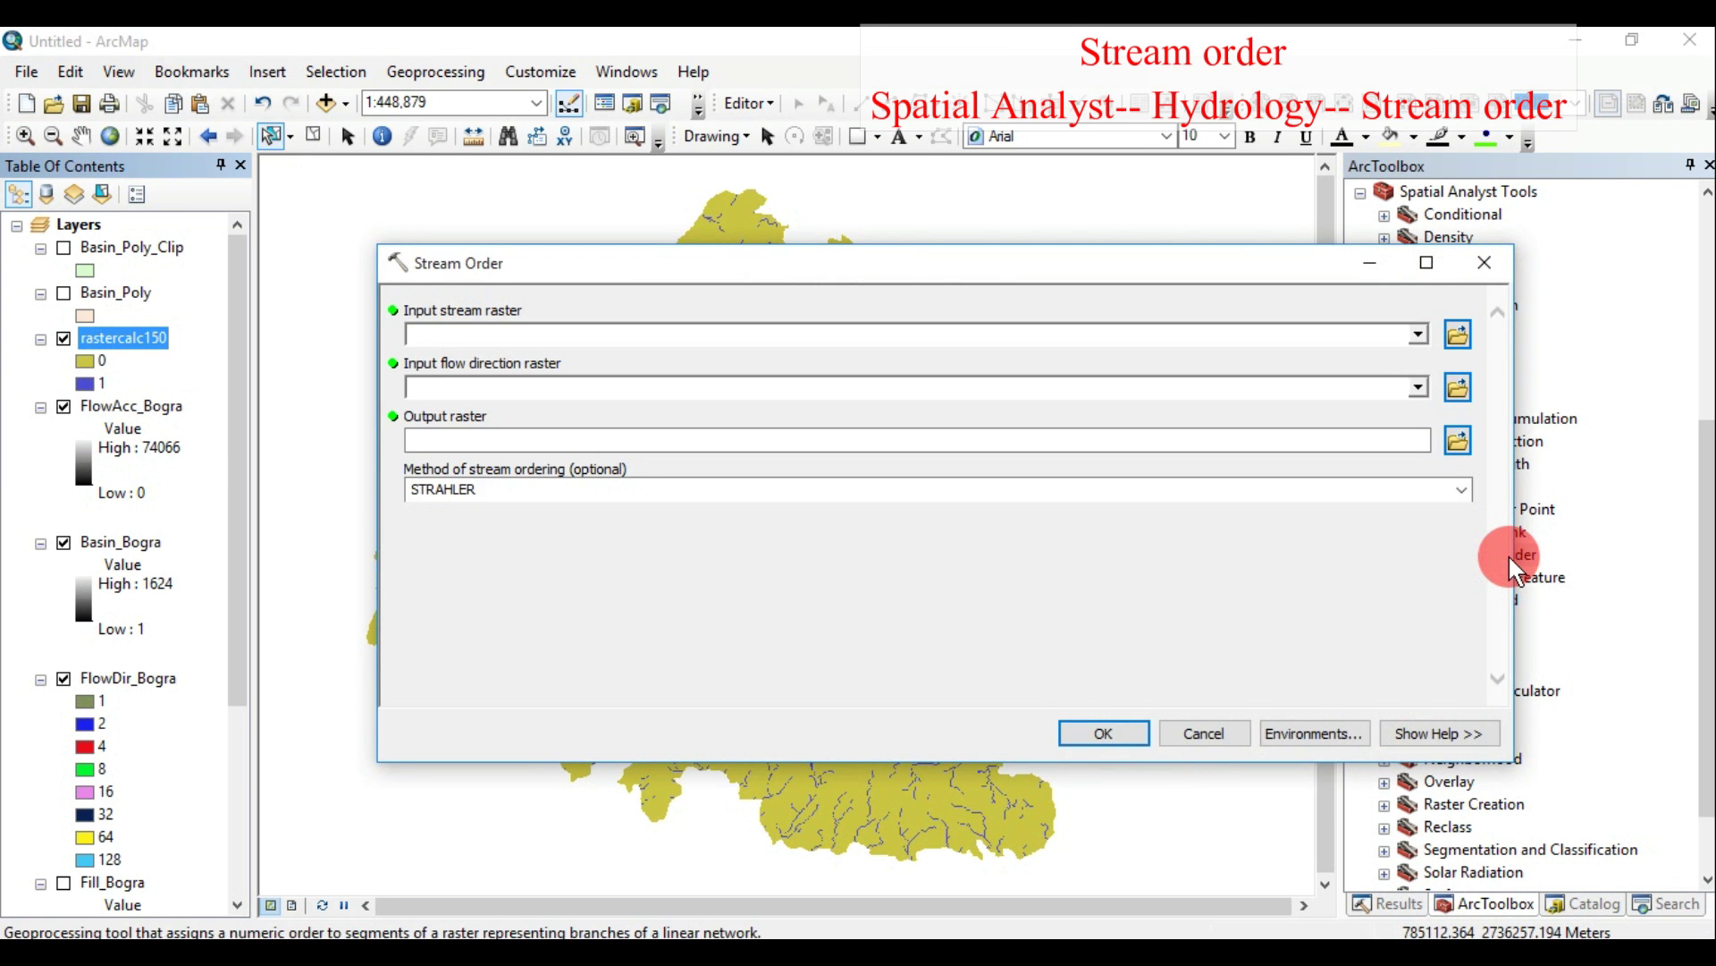
{"action": "left_click", "coordinate": [1418, 335]}
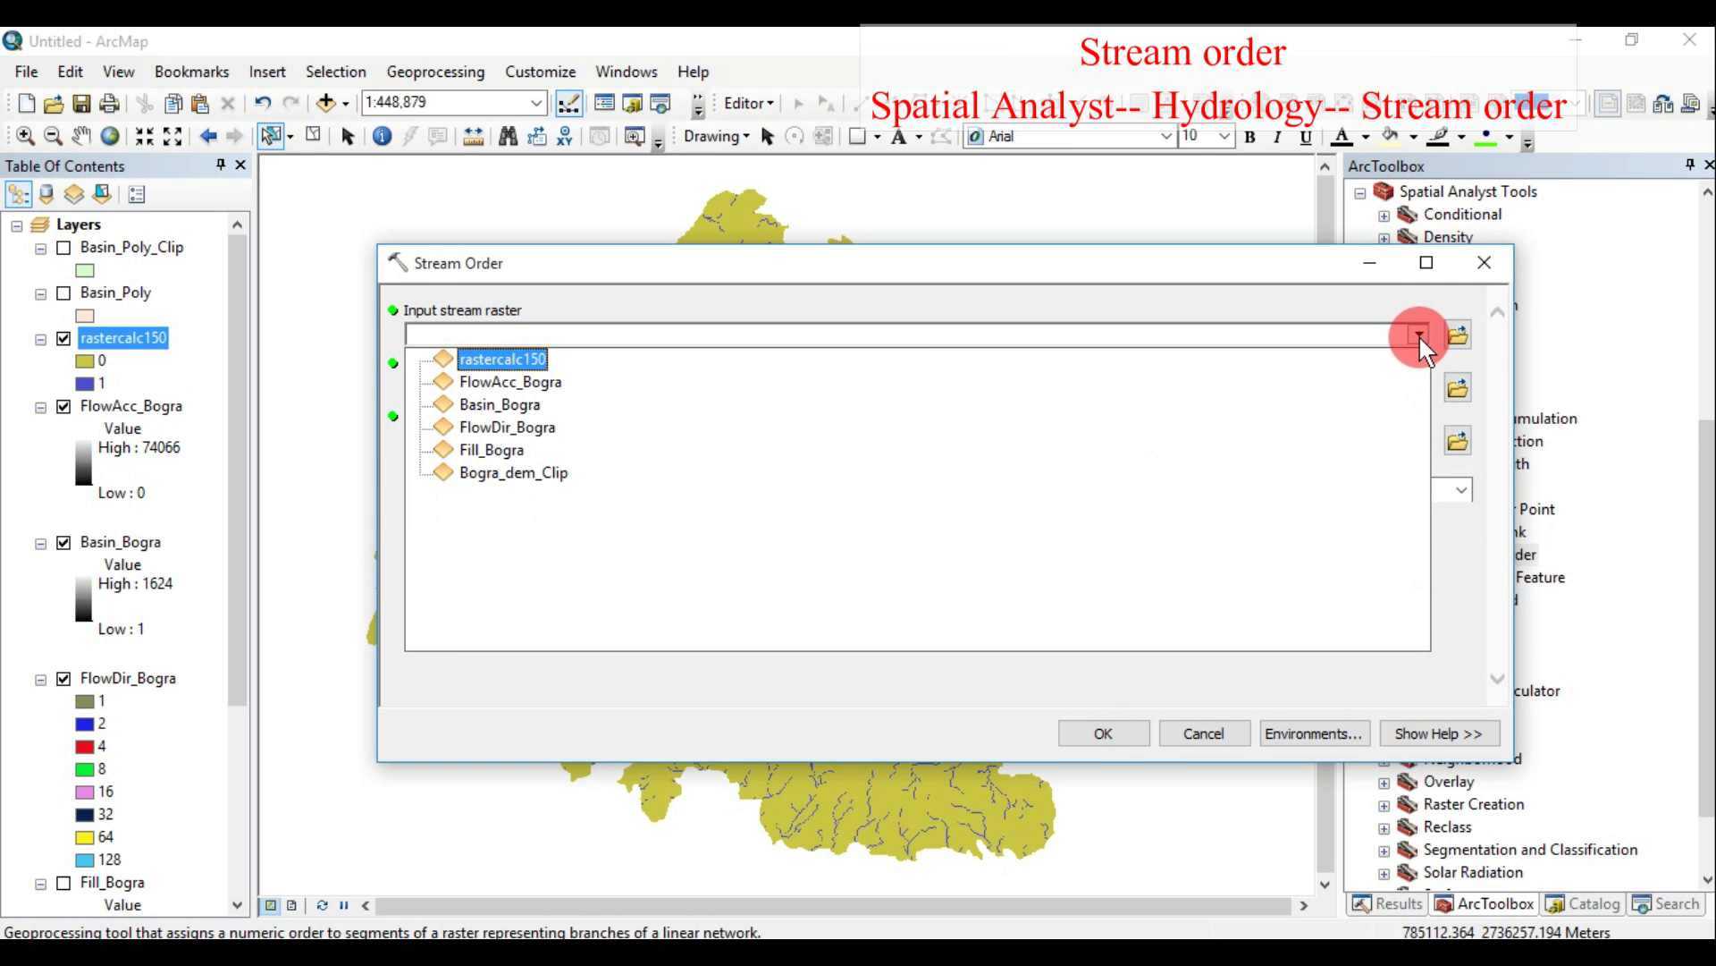
{"action": "left_click", "coordinate": [536, 358]}
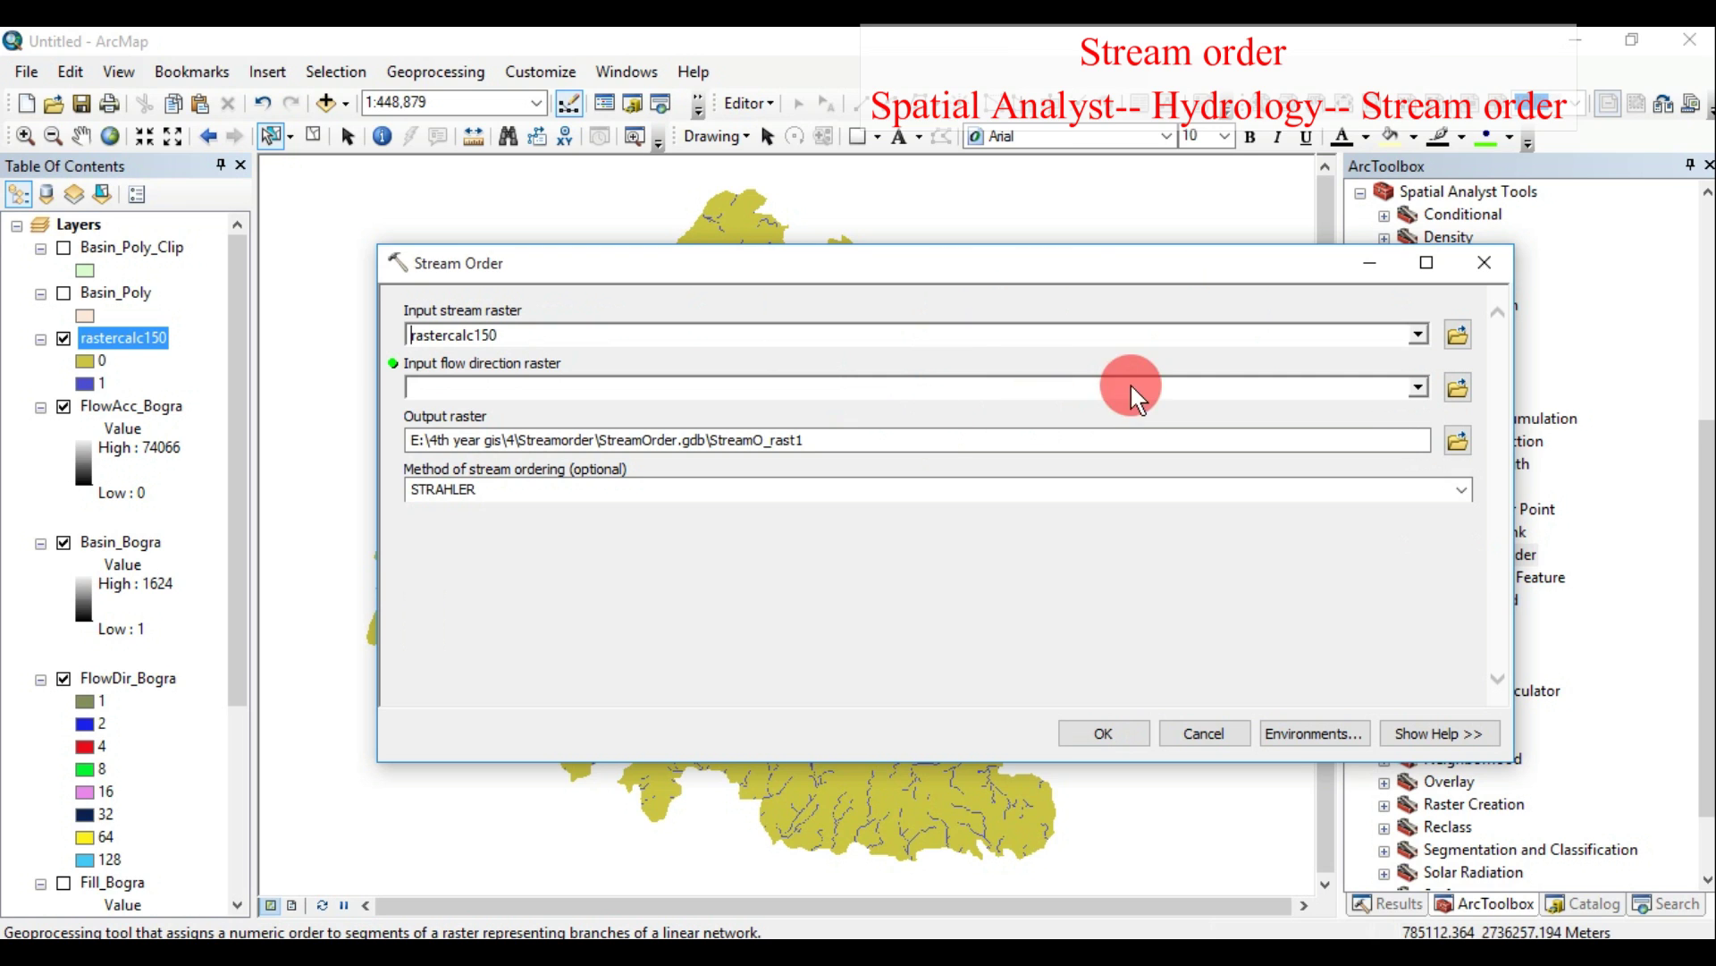
{"action": "left_click", "coordinate": [1422, 388]}
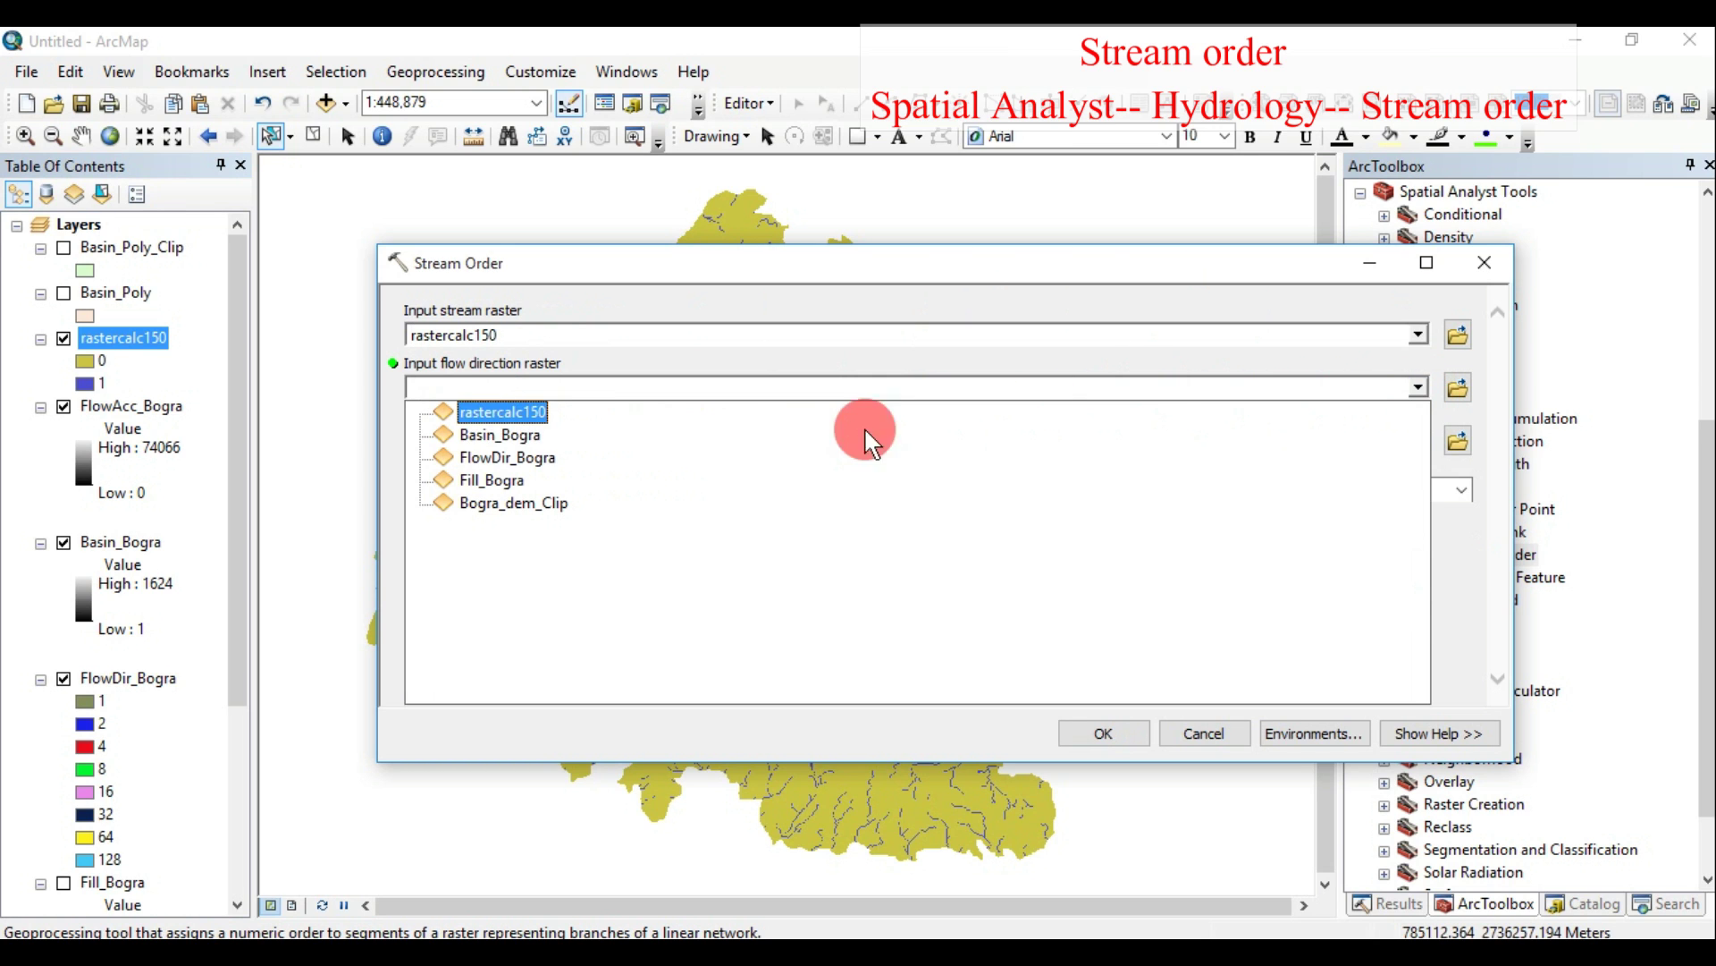
{"action": "left_click", "coordinate": [544, 454]}
Name the output raster StreamO_Bogra in StreamOrder.gdb and run Stream Order with the STRAHLER method
{"action": "left_click", "coordinate": [992, 438]}
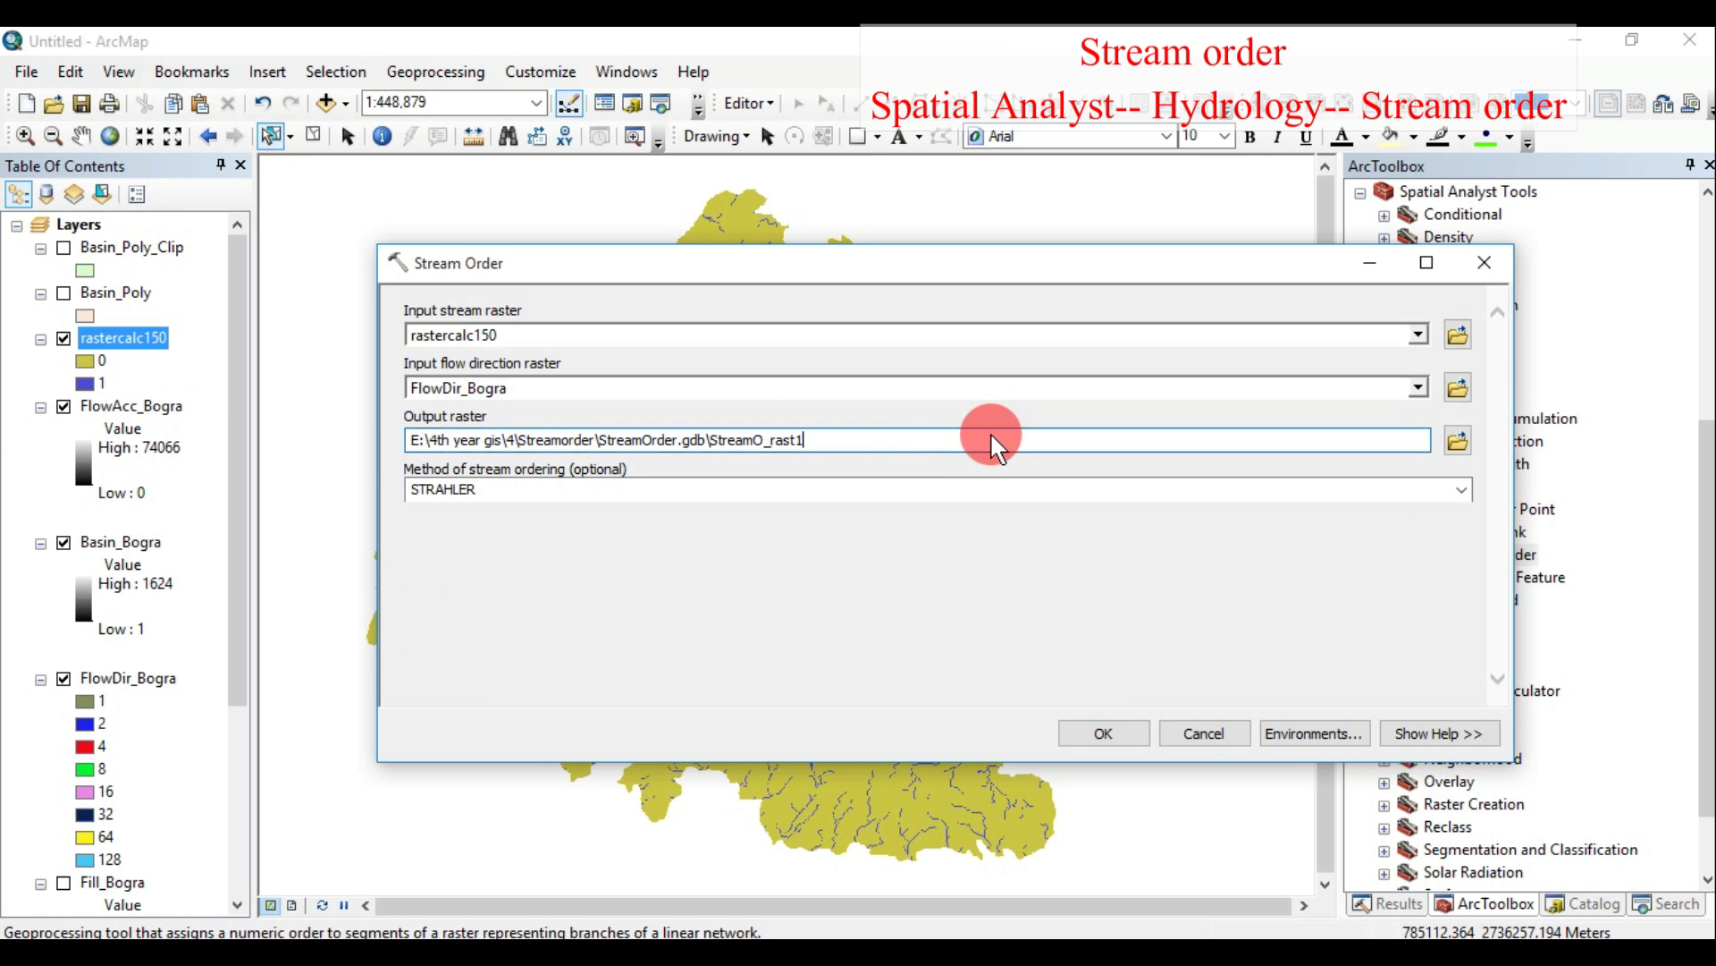
{"action": "key", "text": "BackSpace"}
{"action": "key", "text": "BackSpace"}
{"action": "key", "text": "BackSpace"}
{"action": "key", "text": "BackSpace"}
{"action": "key", "text": "BackSpace"}
{"action": "type", "text": "Bogra"}
{"action": "left_click", "coordinate": [1083, 731]}
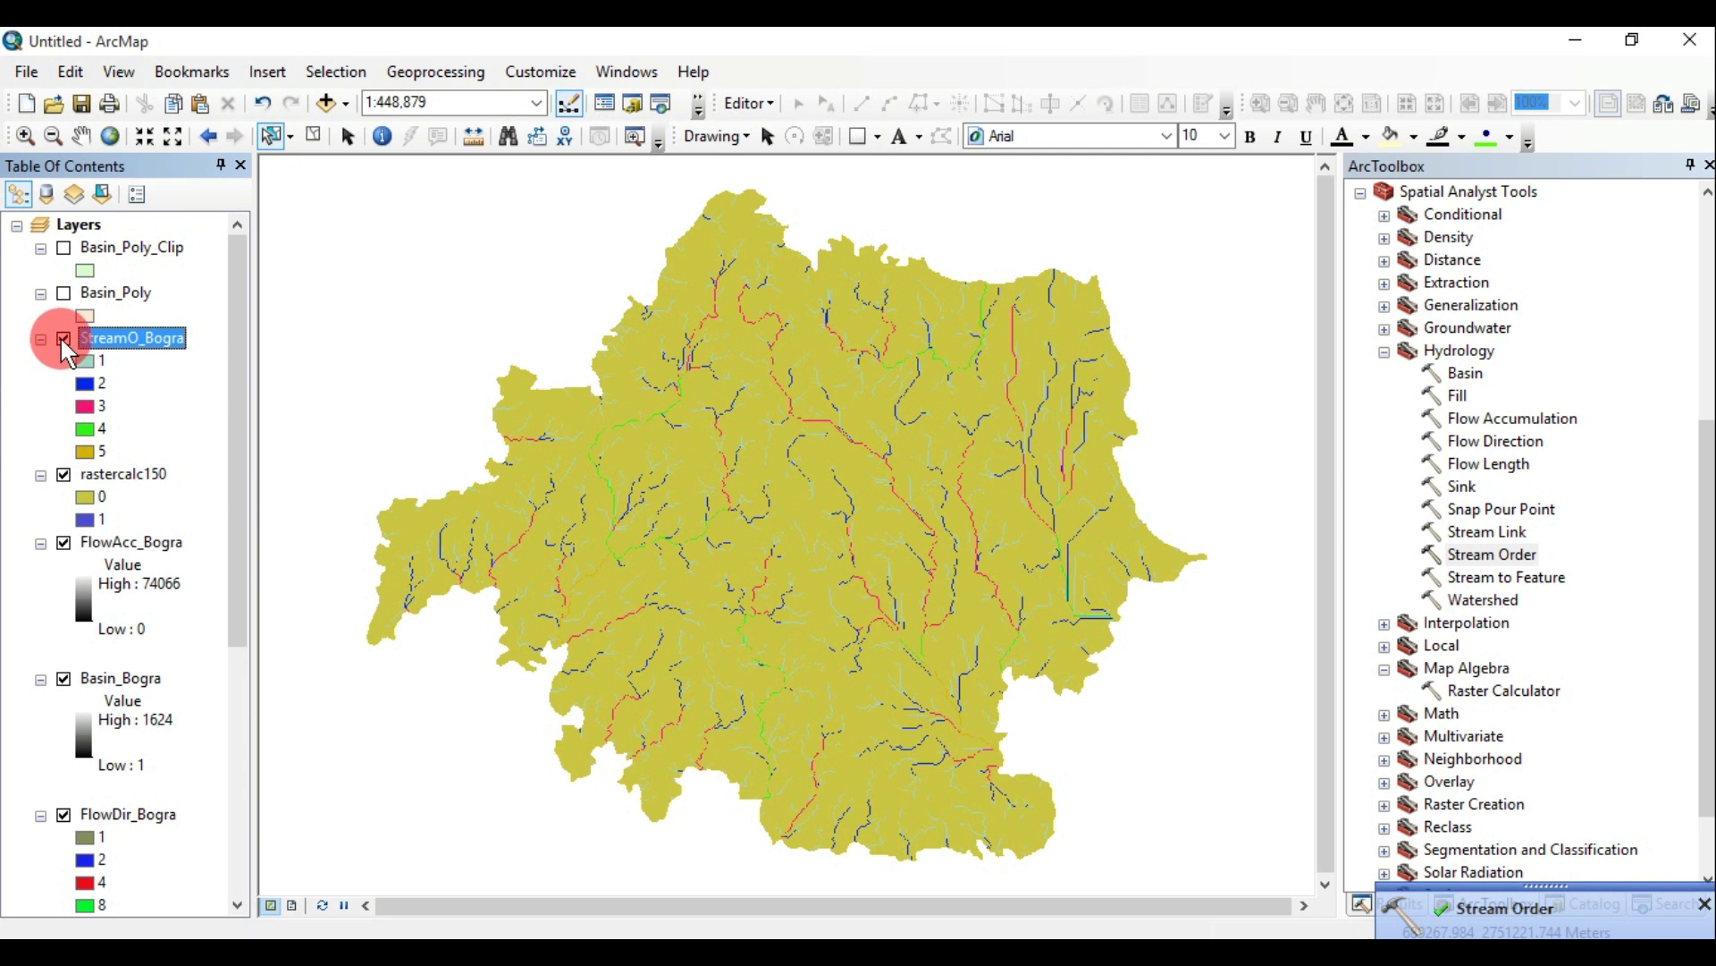
Hide the rastercalc150, FlowDir_Bogra, Basin_Bogra and FlowAcc_Bogra layers
{"action": "left_click", "coordinate": [64, 474]}
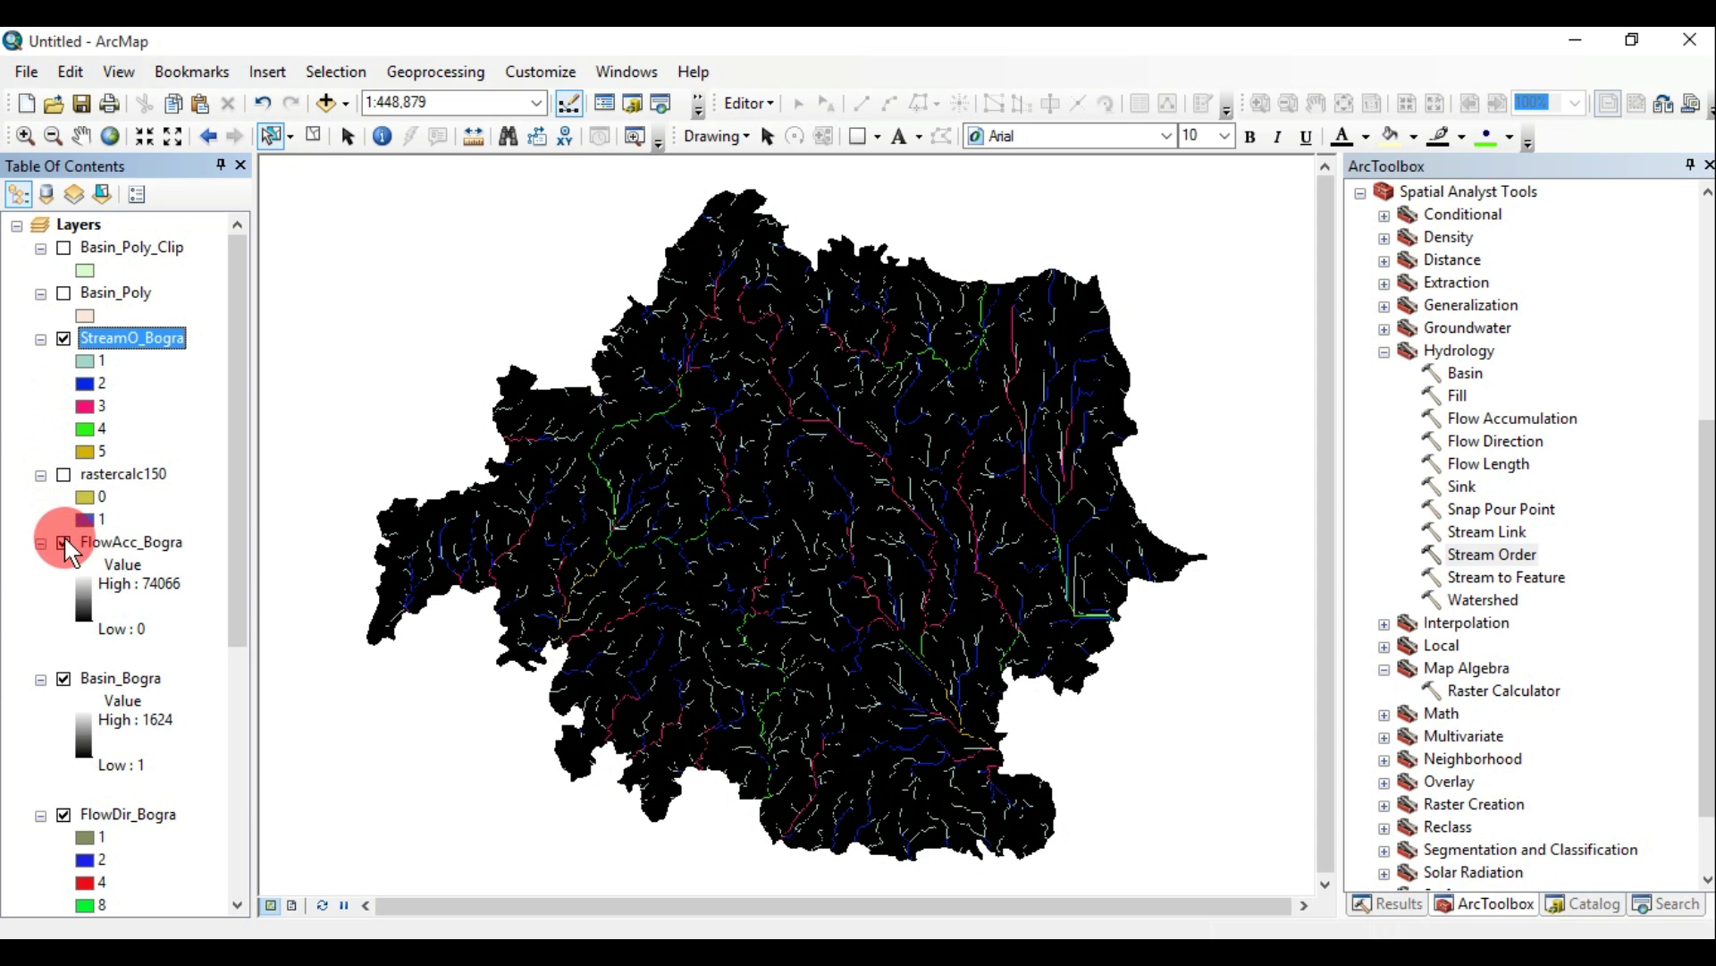
{"action": "left_click", "coordinate": [64, 813]}
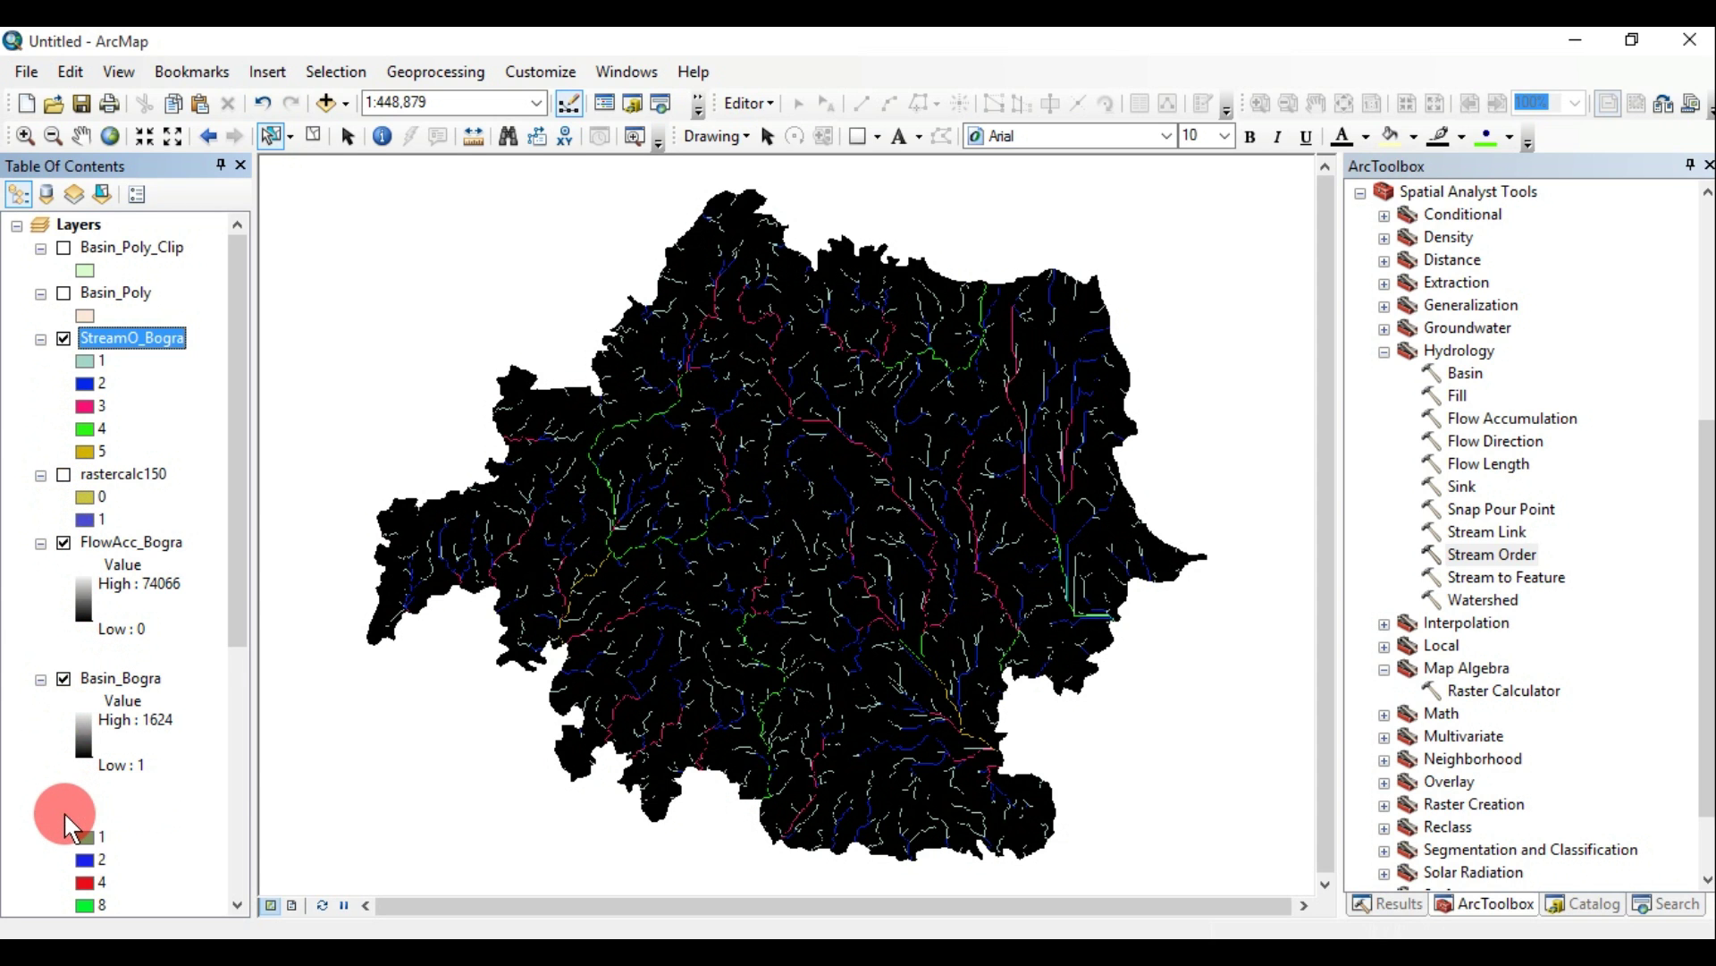
{"action": "left_click", "coordinate": [63, 679]}
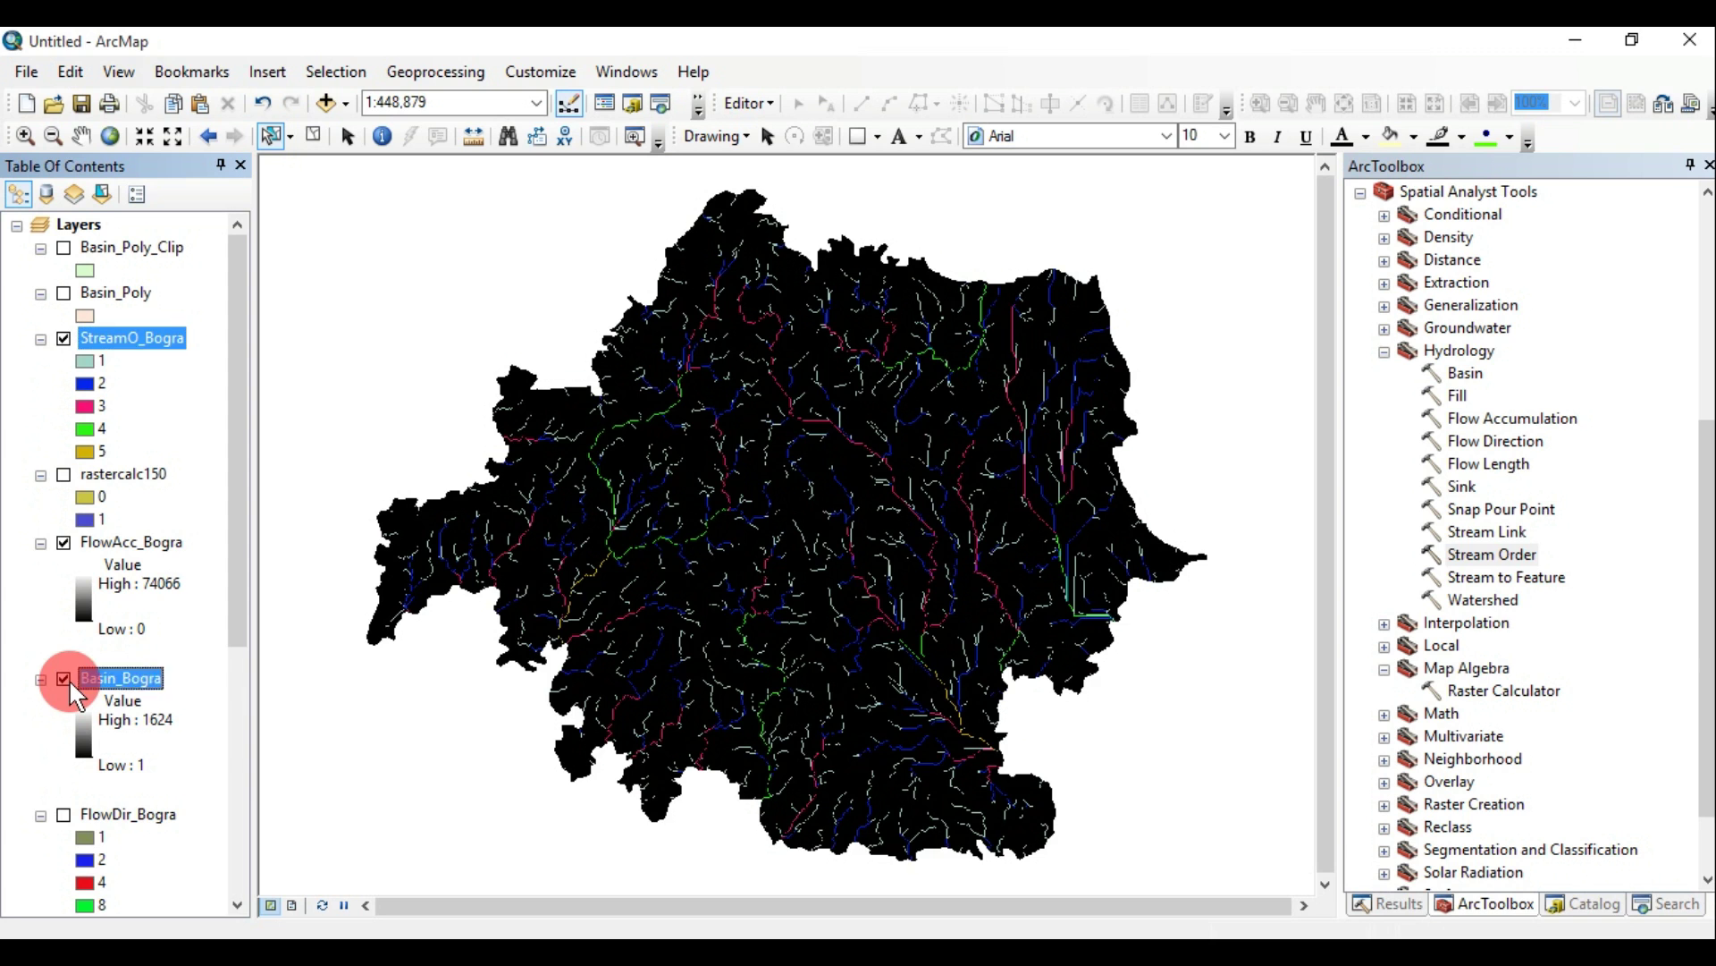
{"action": "left_click", "coordinate": [58, 537]}
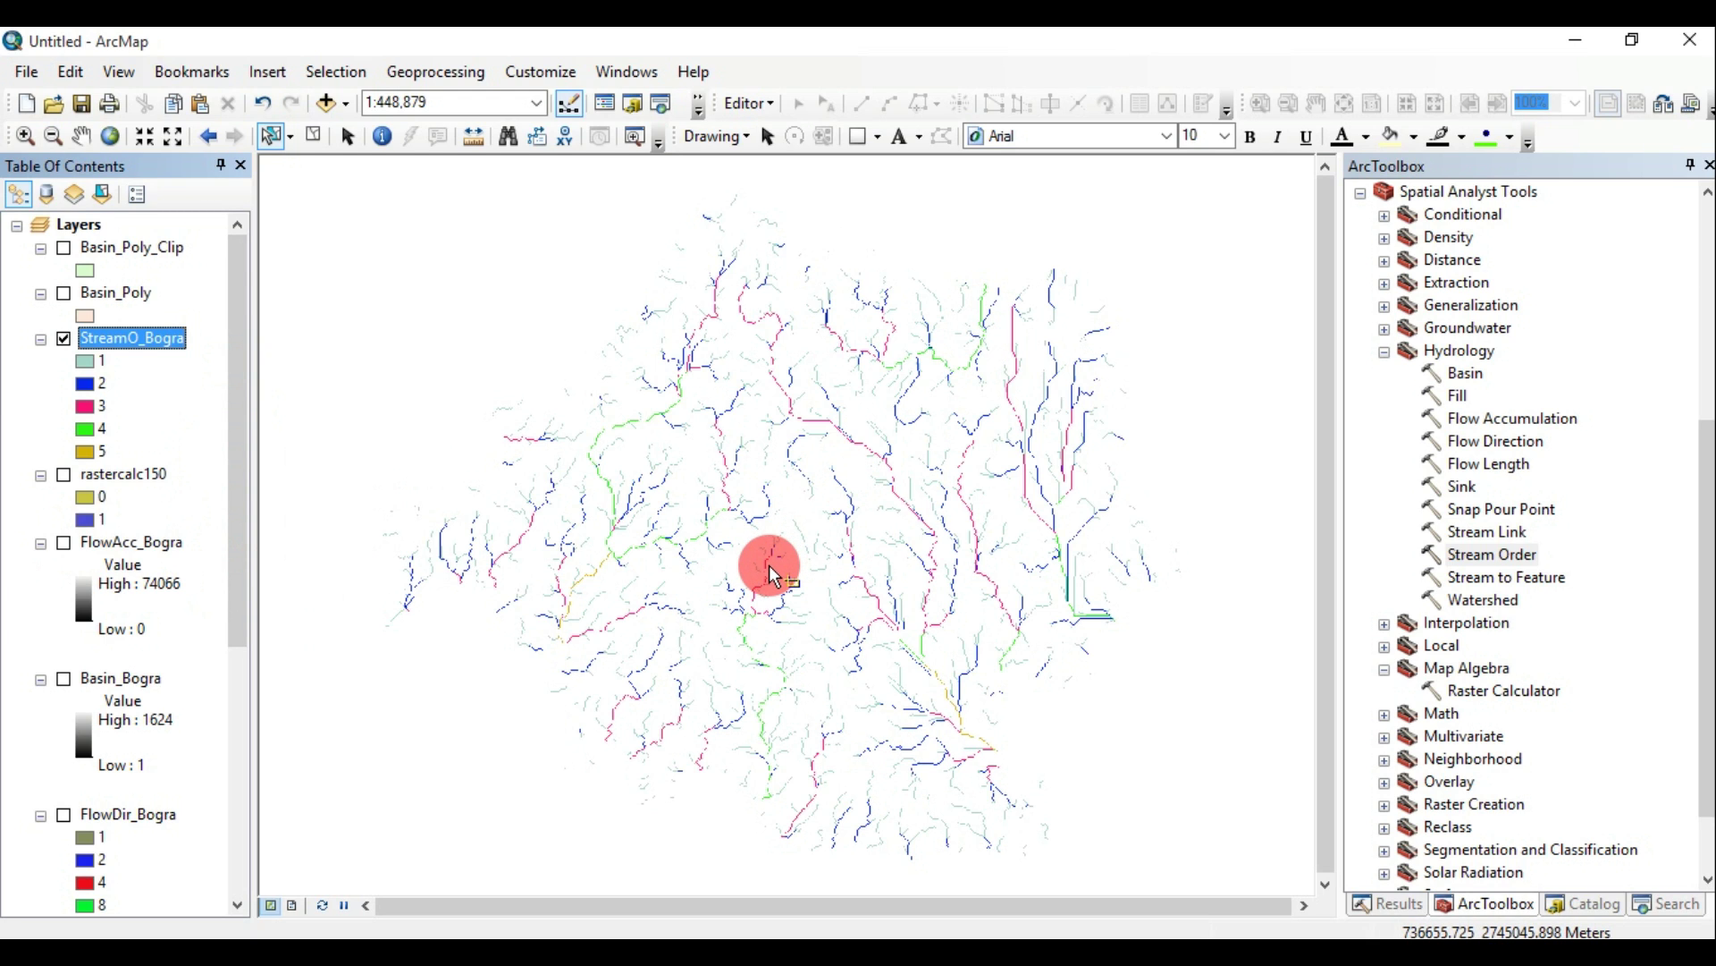
{"action": "left_click", "coordinate": [71, 291]}
{"action": "left_click", "coordinate": [64, 293]}
{"action": "left_click", "coordinate": [63, 293]}
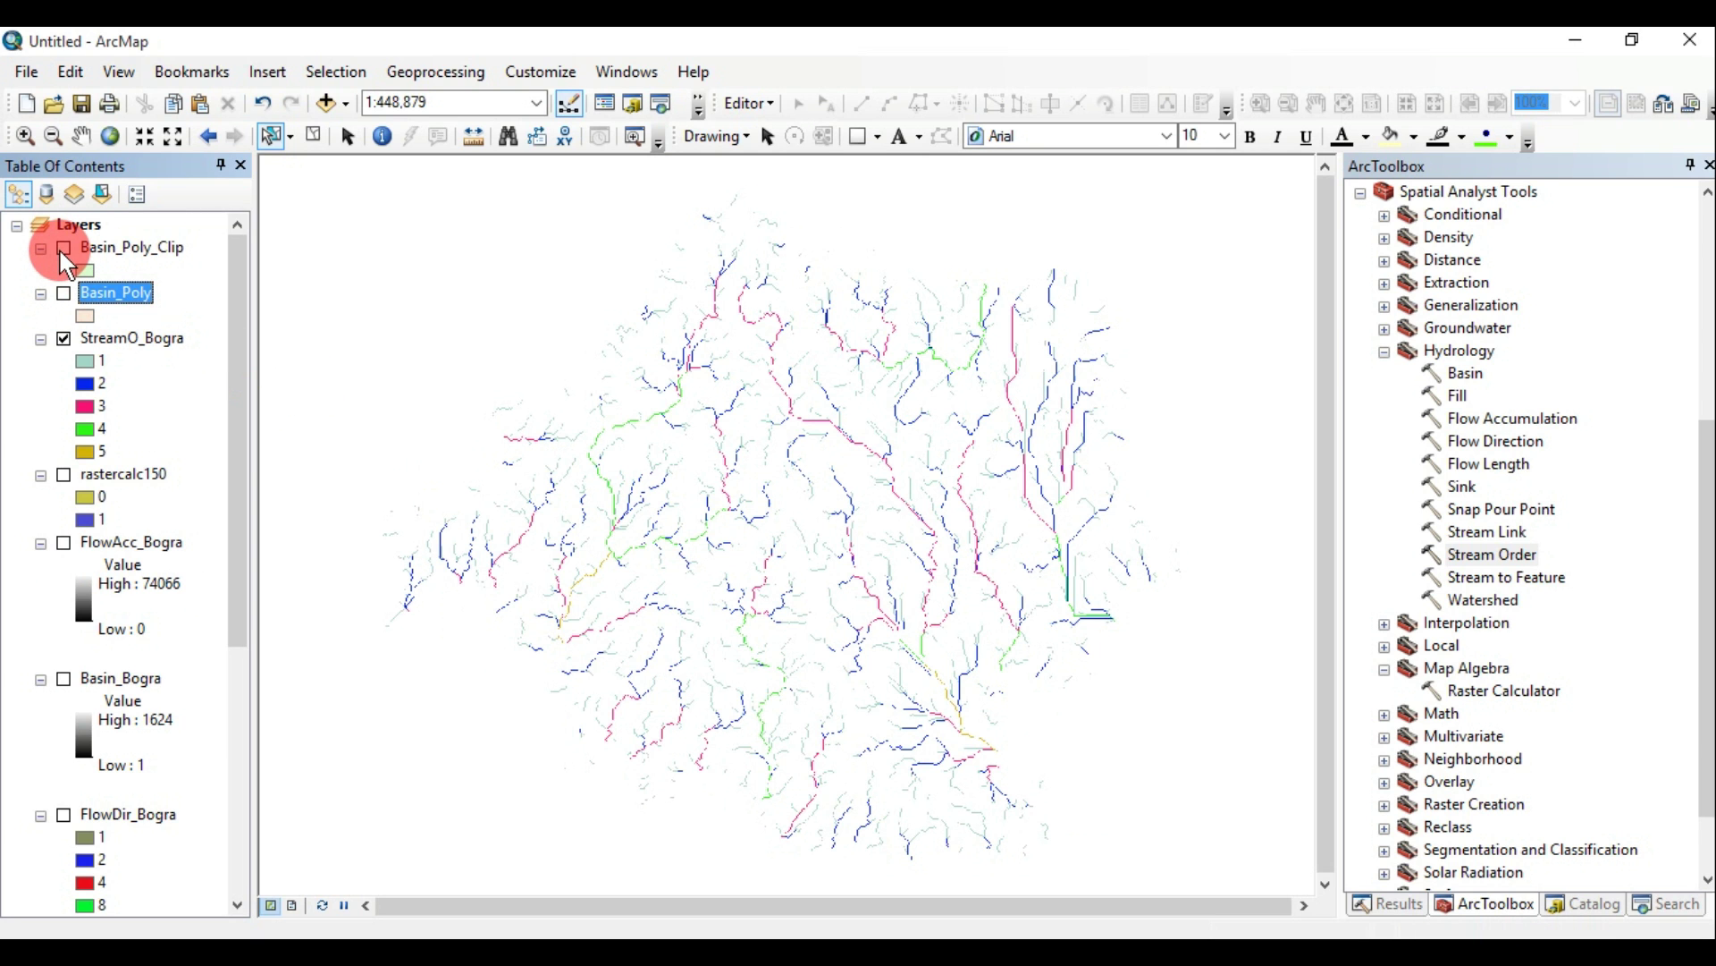
Show the Basin_Poly_Clip layer and give it the Hollow symbol with an outline width of 1.00
{"action": "left_click", "coordinate": [59, 250]}
{"action": "left_click", "coordinate": [84, 263]}
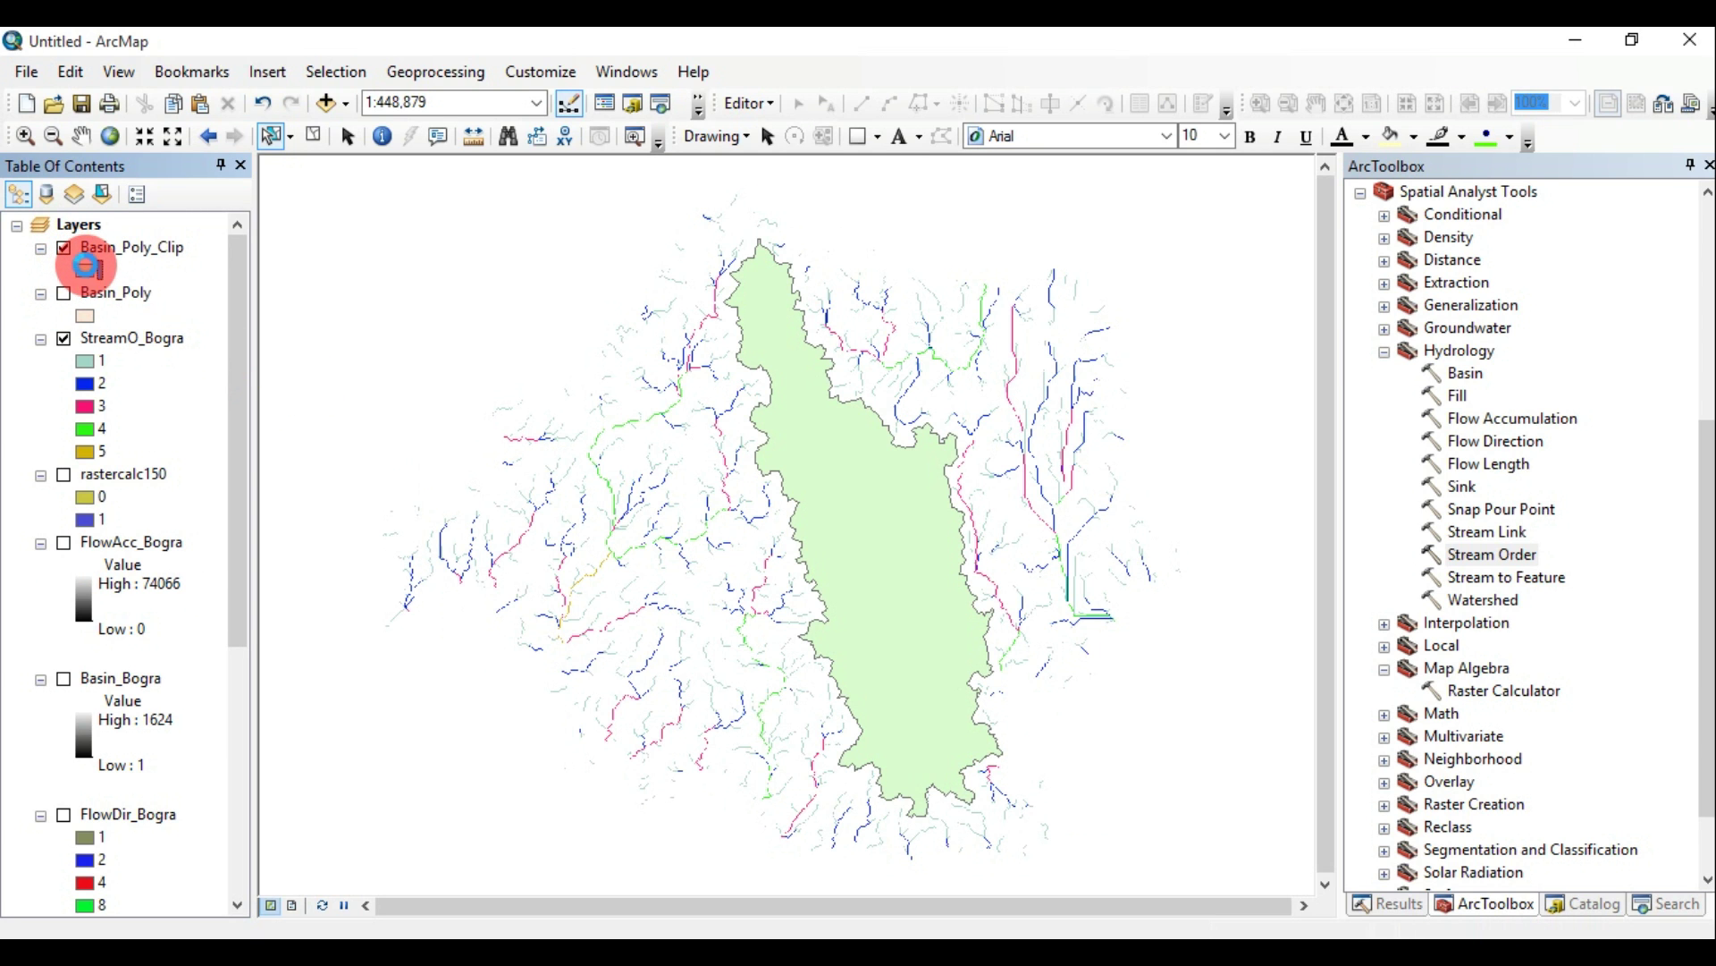
{"action": "left_click", "coordinate": [611, 444]}
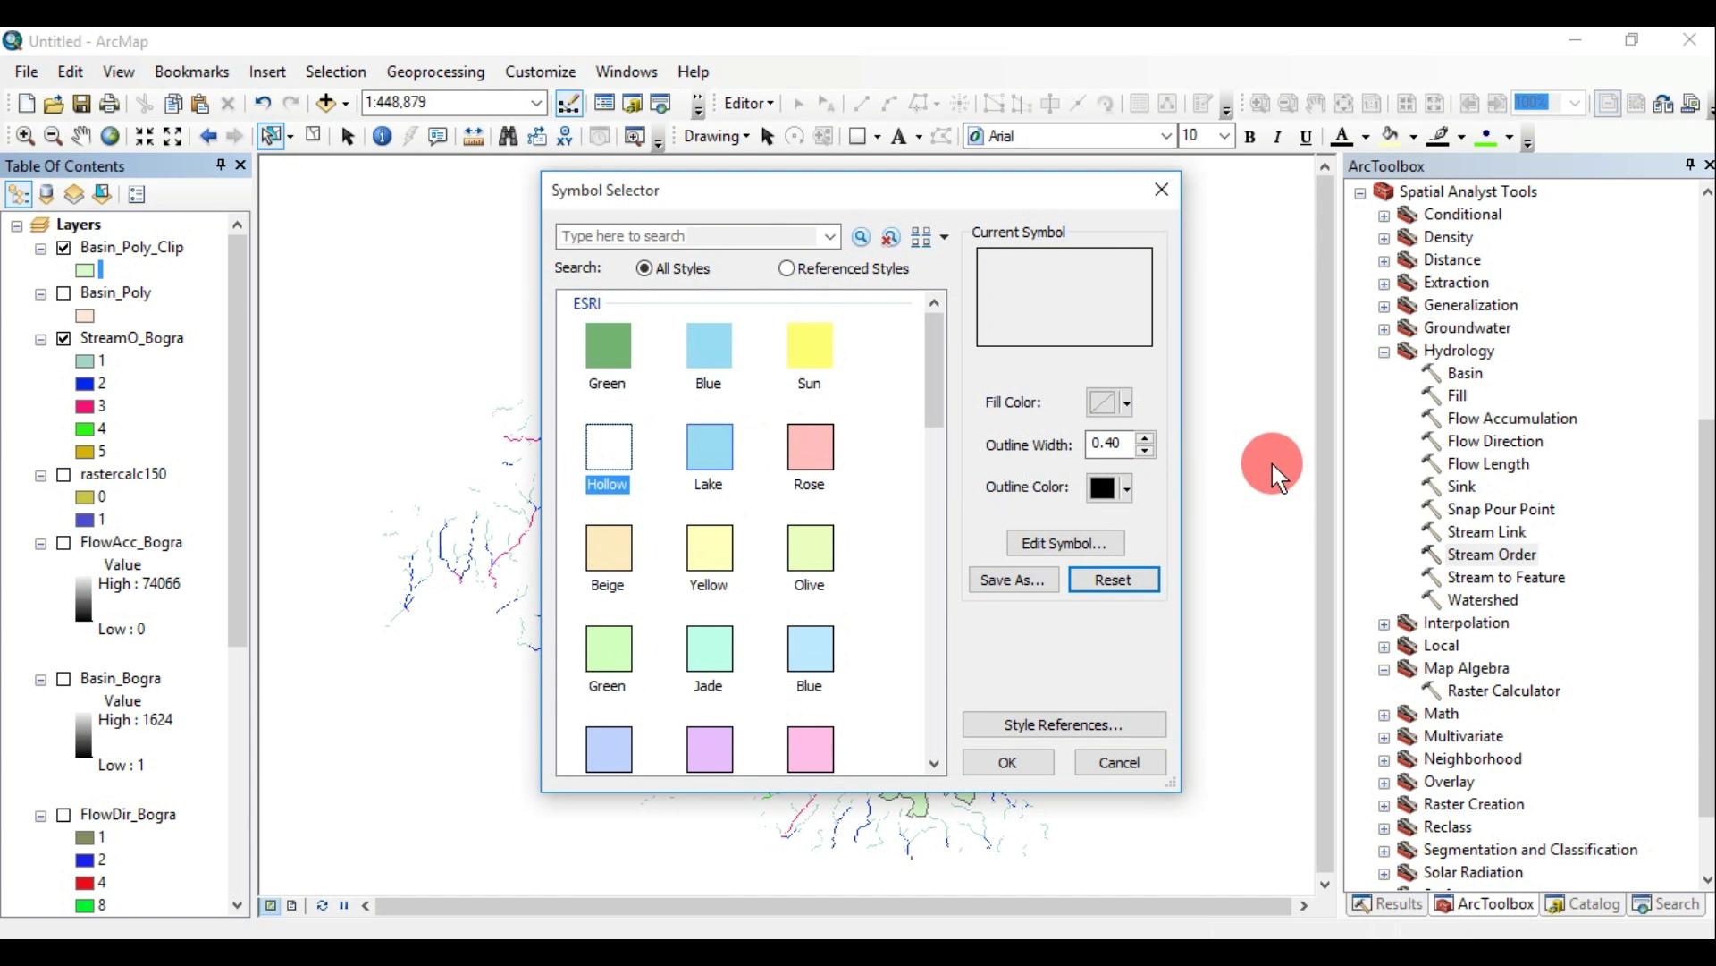
{"action": "left_click", "coordinate": [1143, 436]}
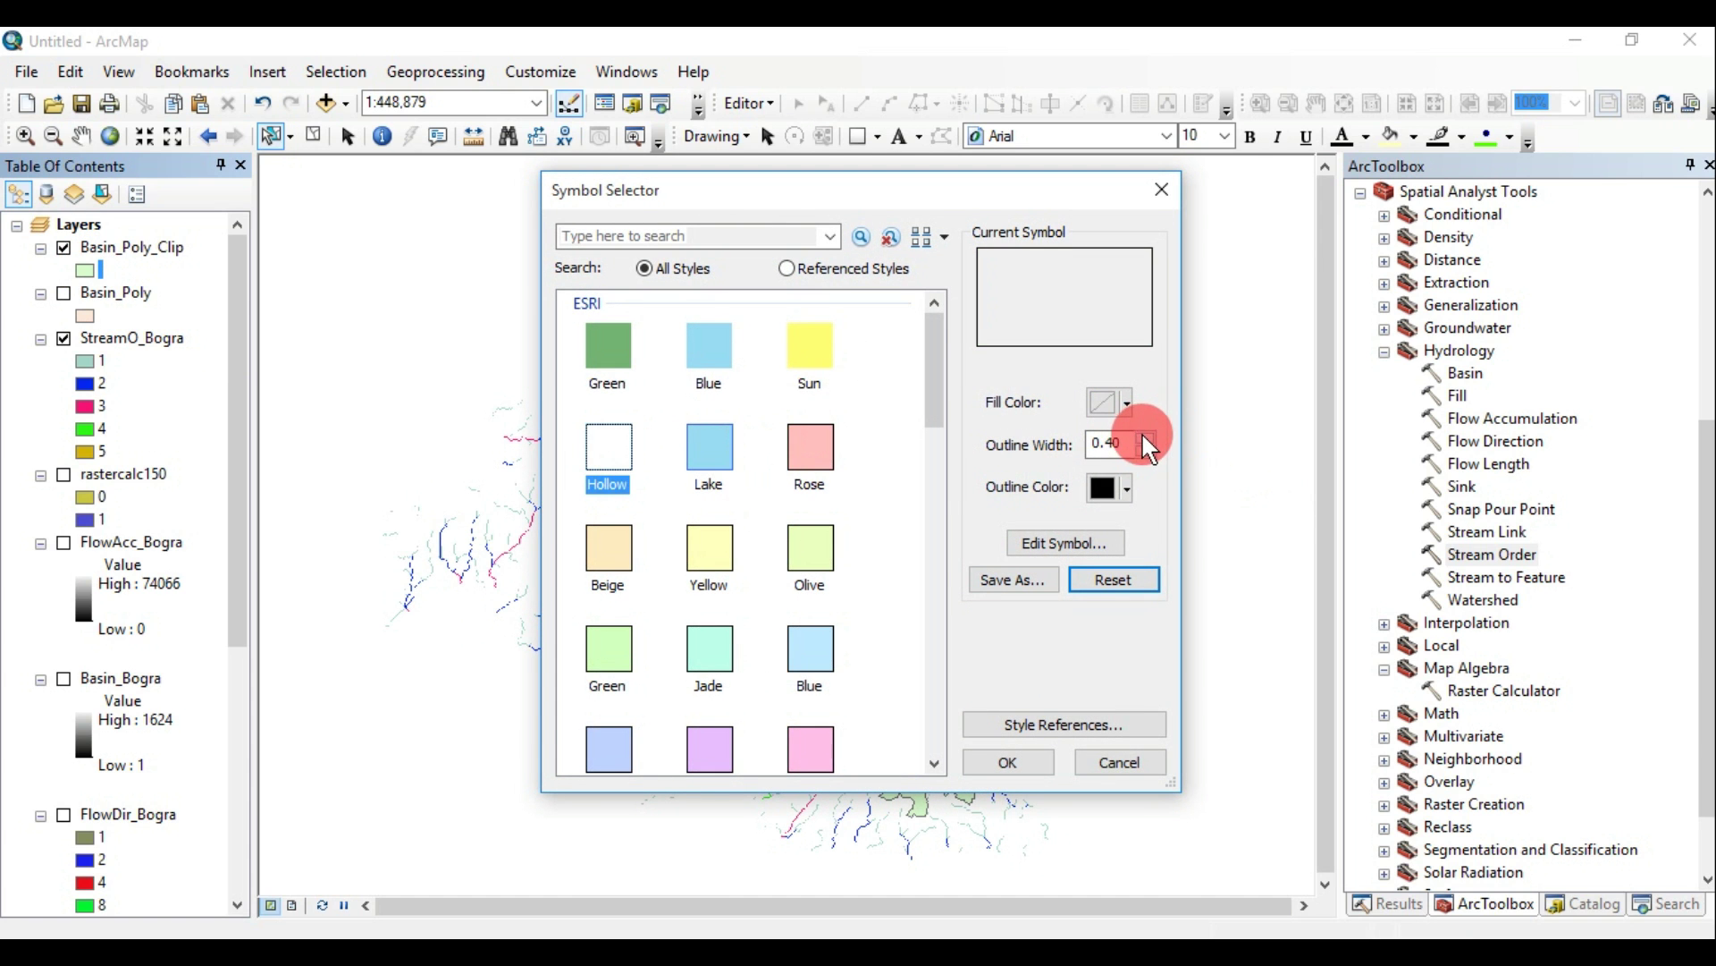
{"action": "left_click", "coordinate": [1012, 760]}
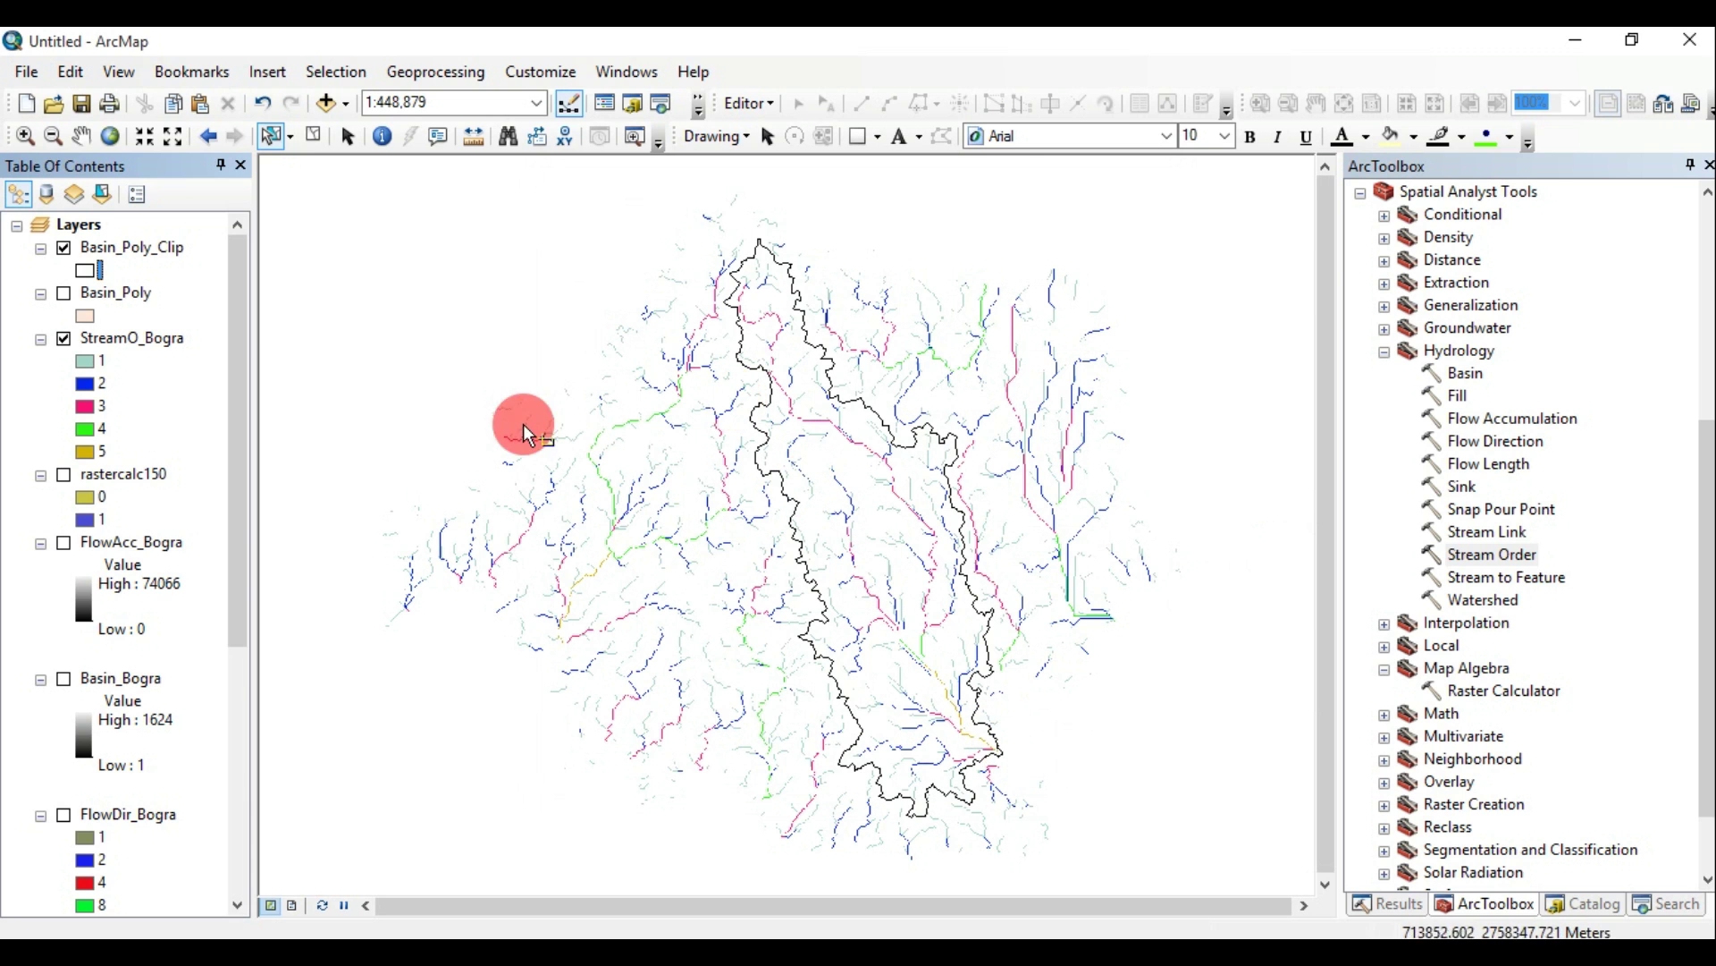
Change the Basin_Poly_Clip outline to dark red with a width of 2
{"action": "left_click", "coordinate": [83, 272]}
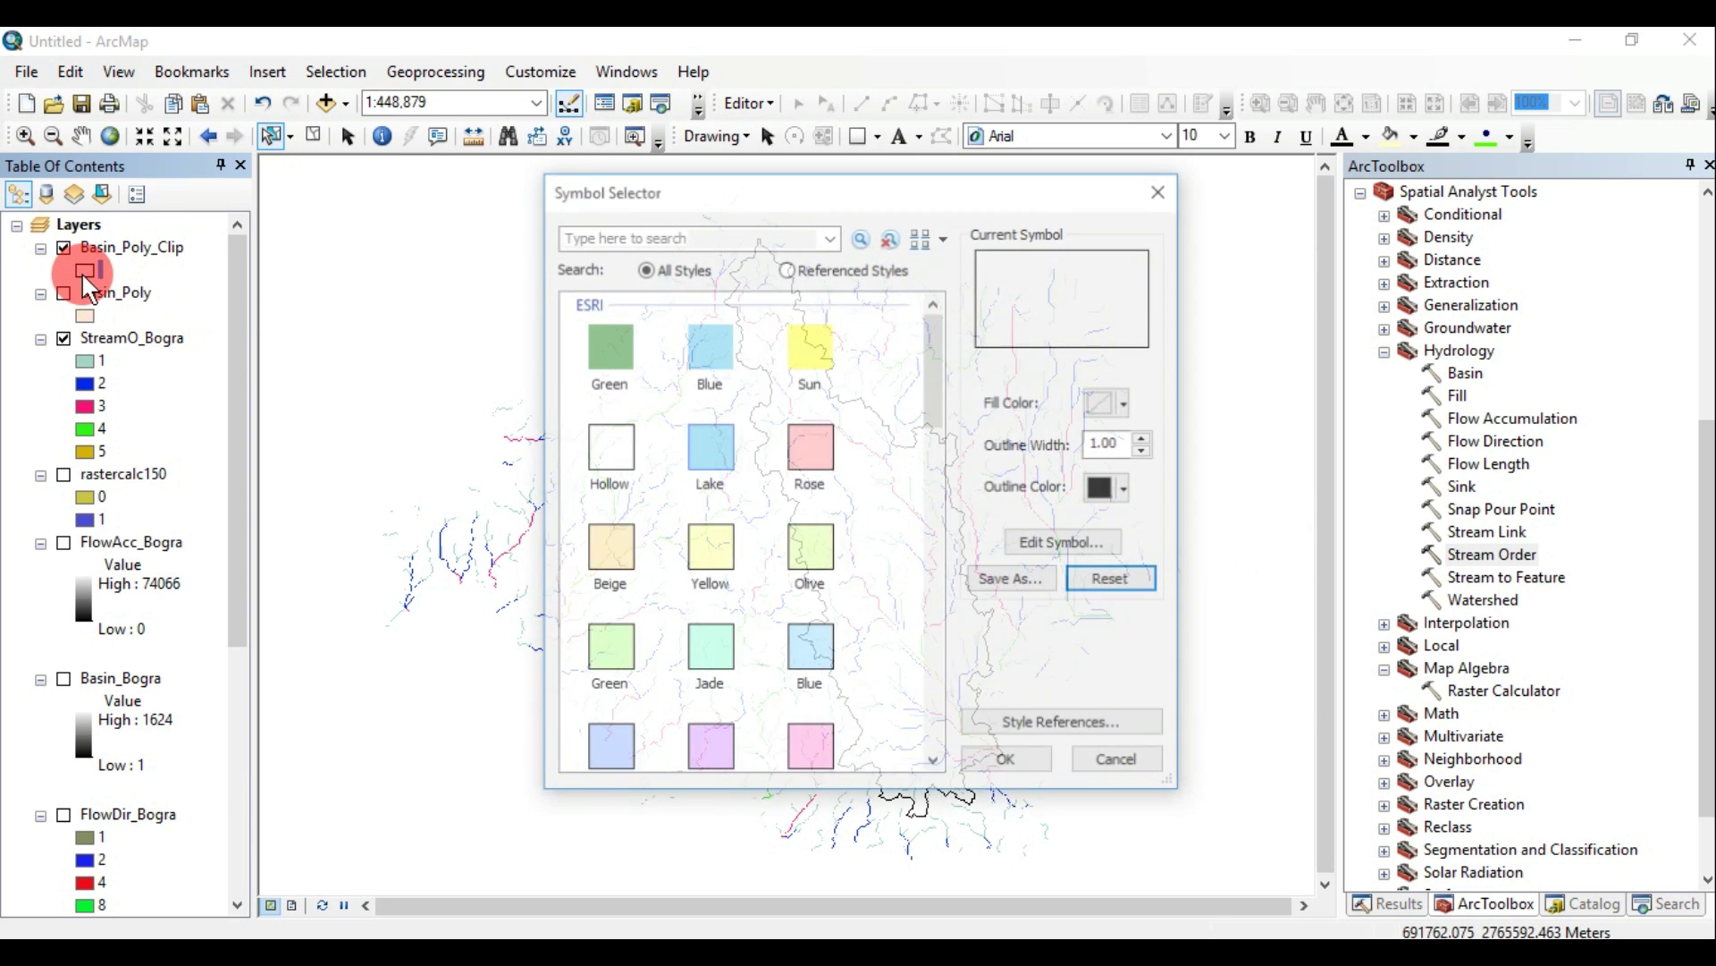
{"action": "left_click", "coordinate": [1127, 483]}
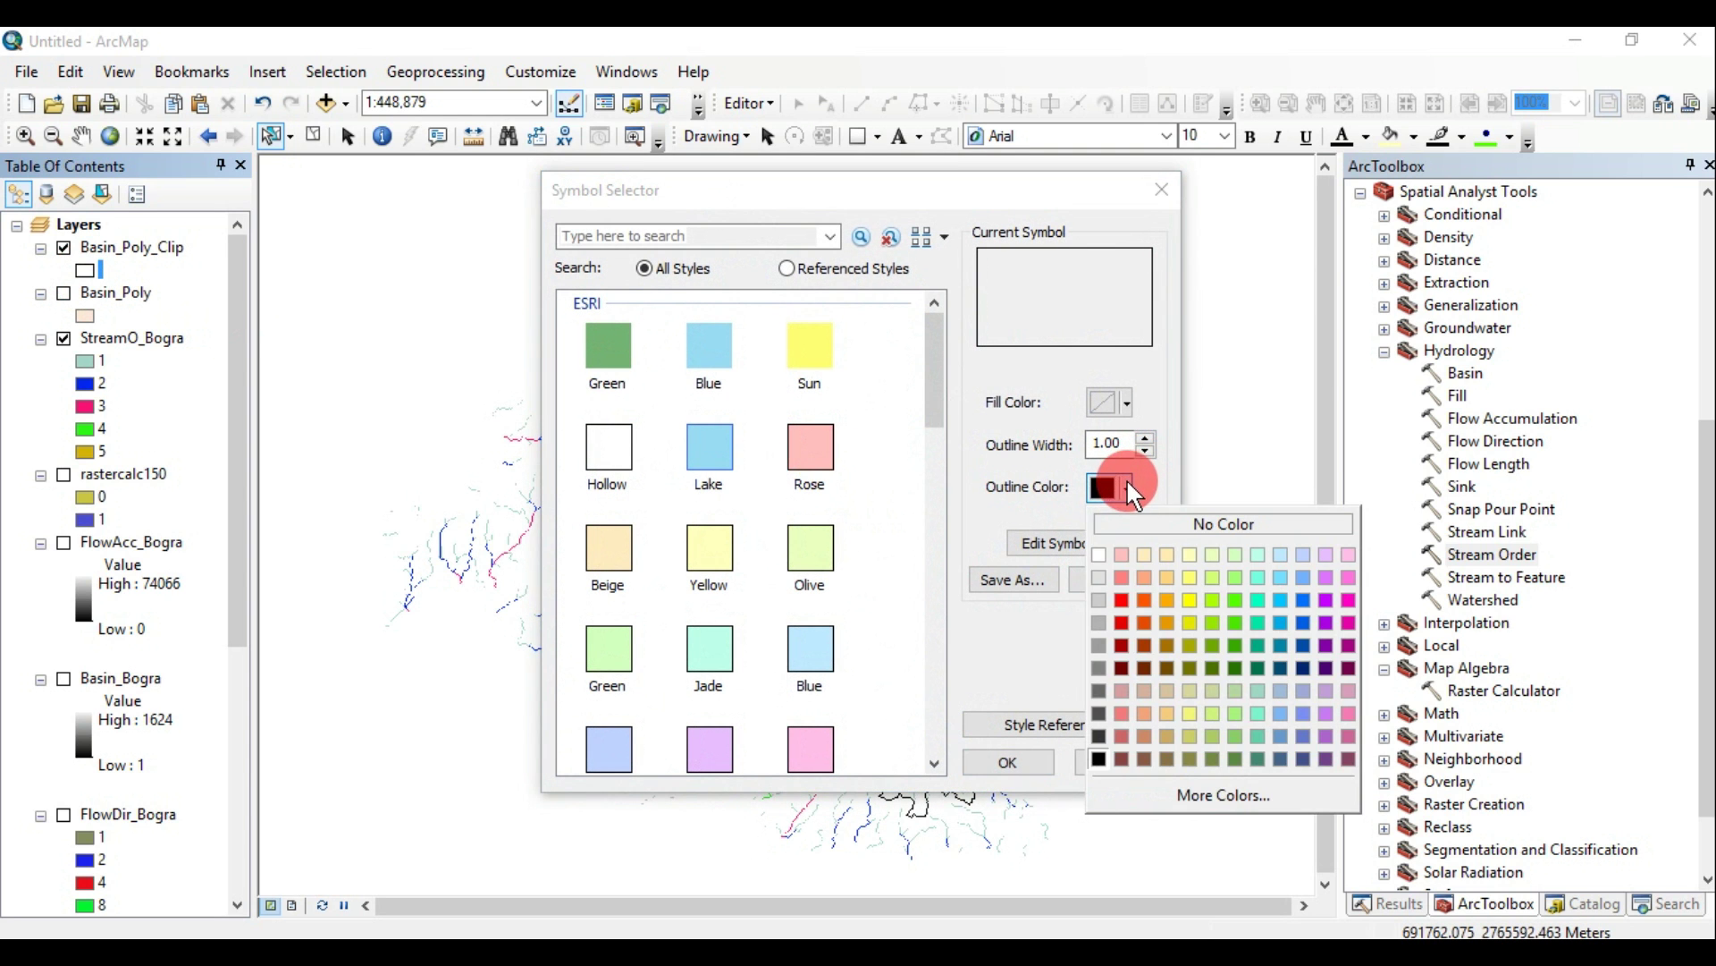
{"action": "left_click", "coordinate": [1122, 641]}
{"action": "left_click", "coordinate": [1145, 436]}
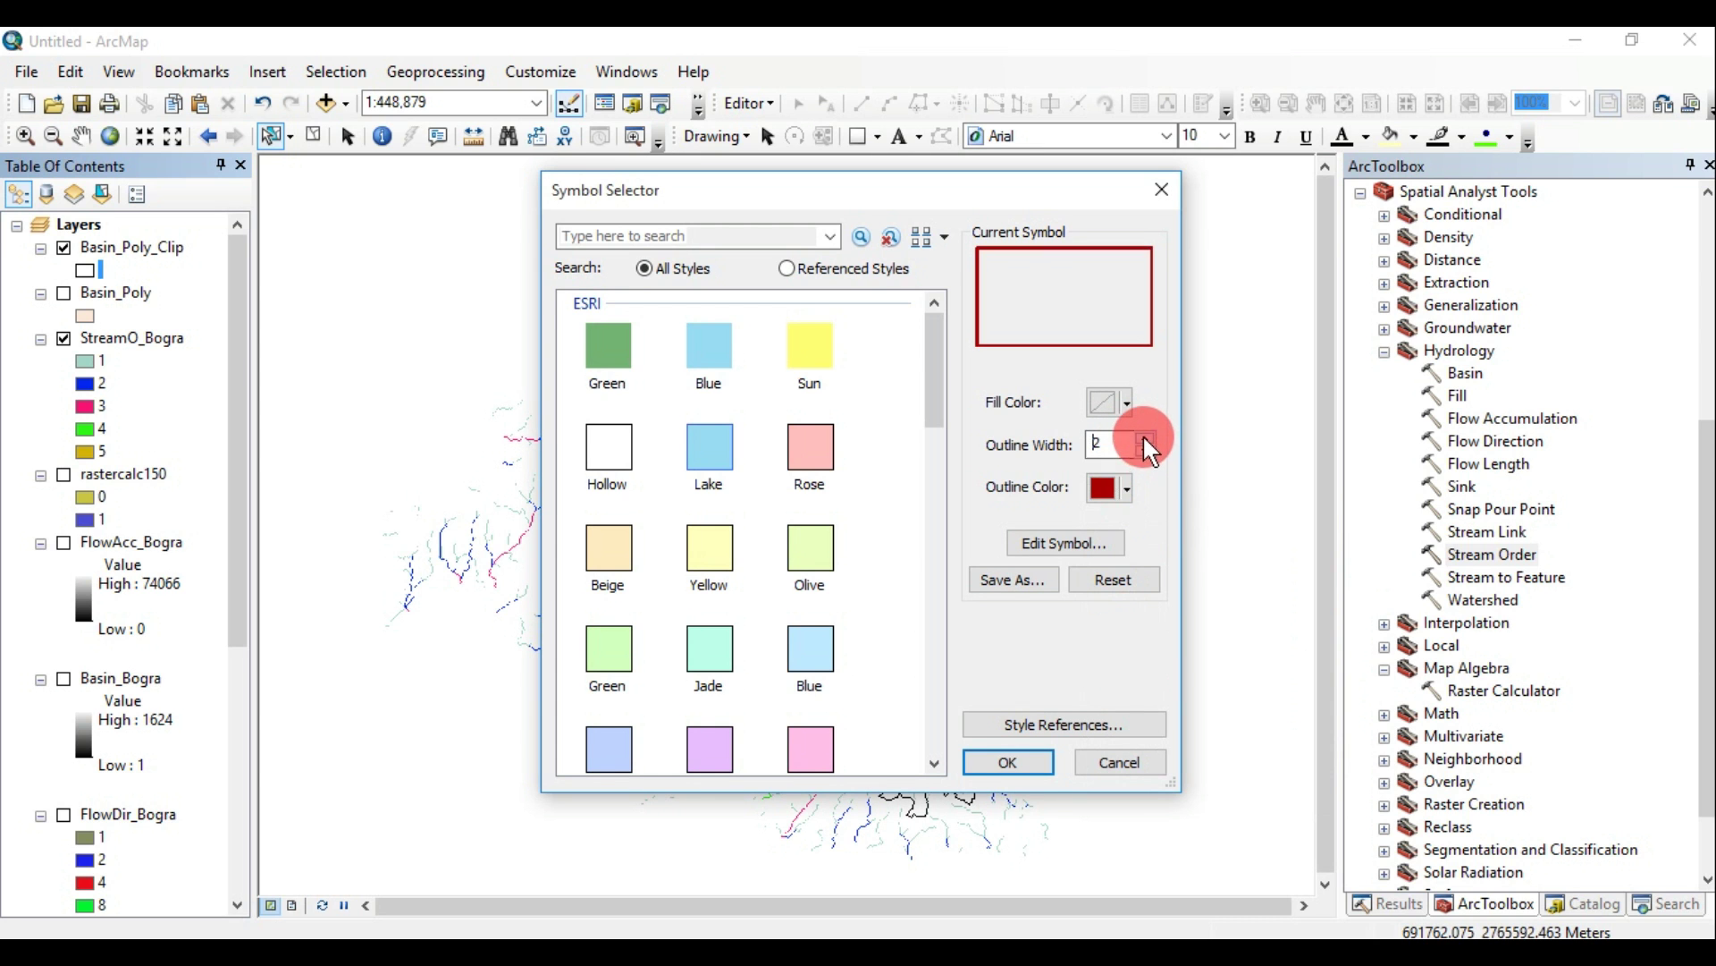
{"action": "left_click", "coordinate": [1010, 765]}
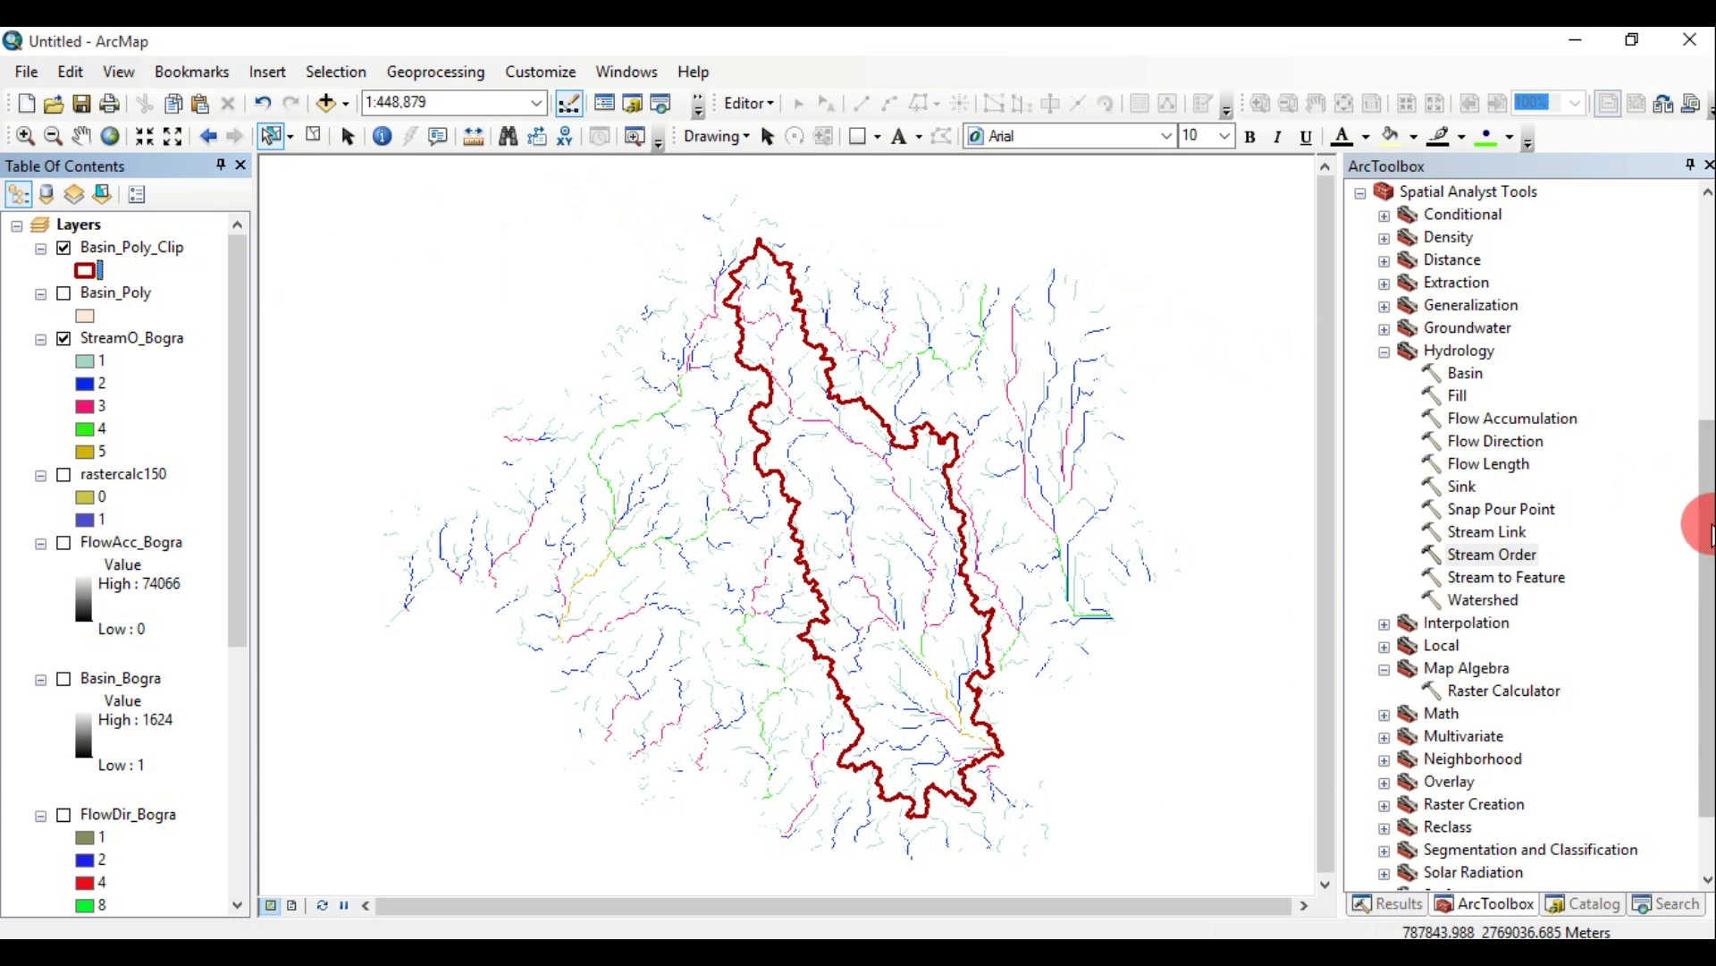
Start the Clip tool from the Data Management raster processing tools with StreamO_Bogra as the input raster
{"action": "scroll", "coordinate": [1701, 525], "scroll_direction": "up", "scroll_amount": 4}
{"action": "scroll", "coordinate": [1520, 447], "scroll_direction": "up", "scroll_amount": 2}
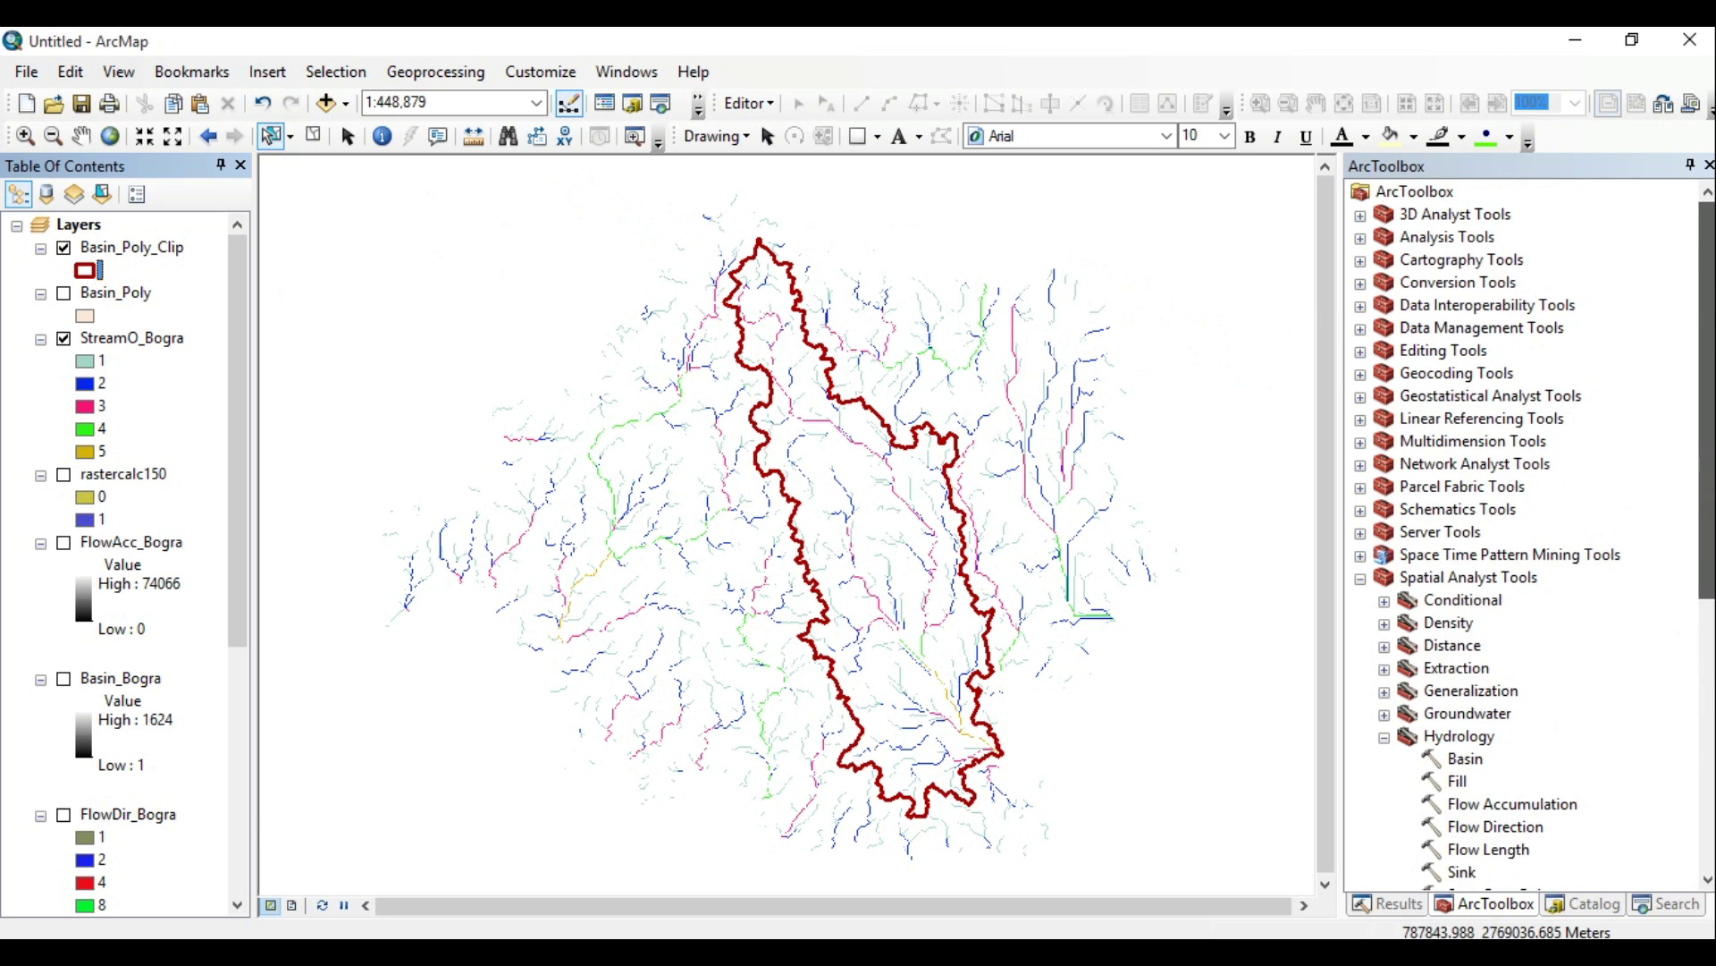
{"action": "left_click", "coordinate": [1360, 328]}
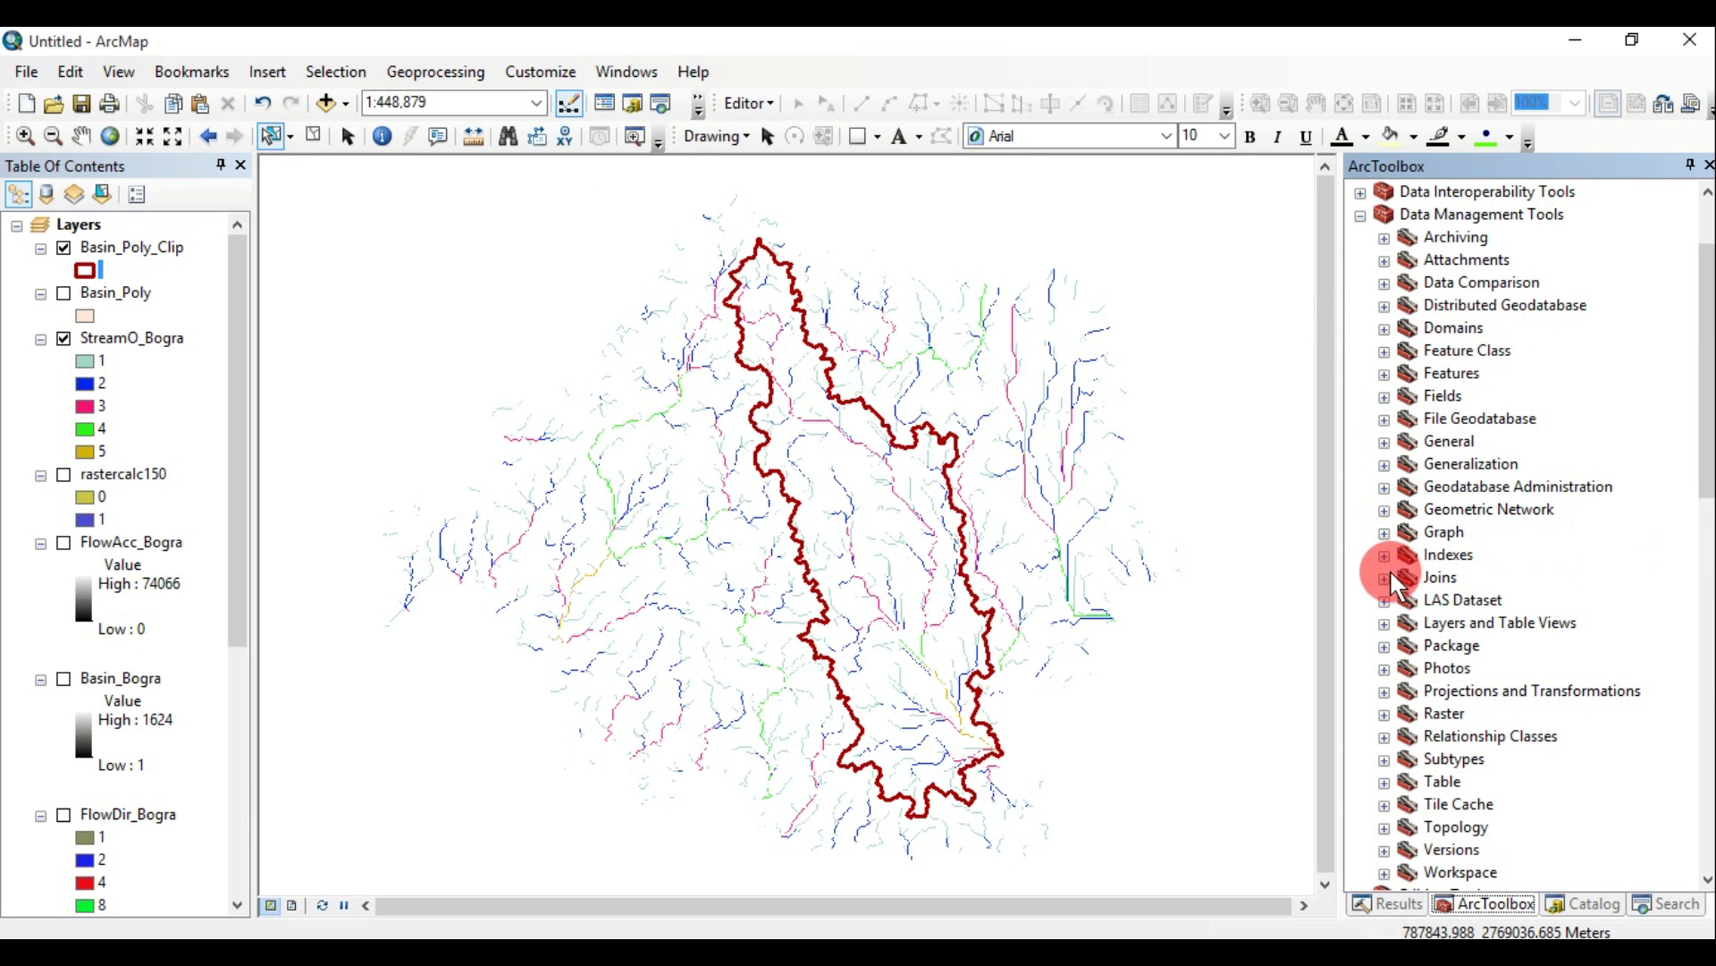
{"action": "left_click", "coordinate": [1385, 714]}
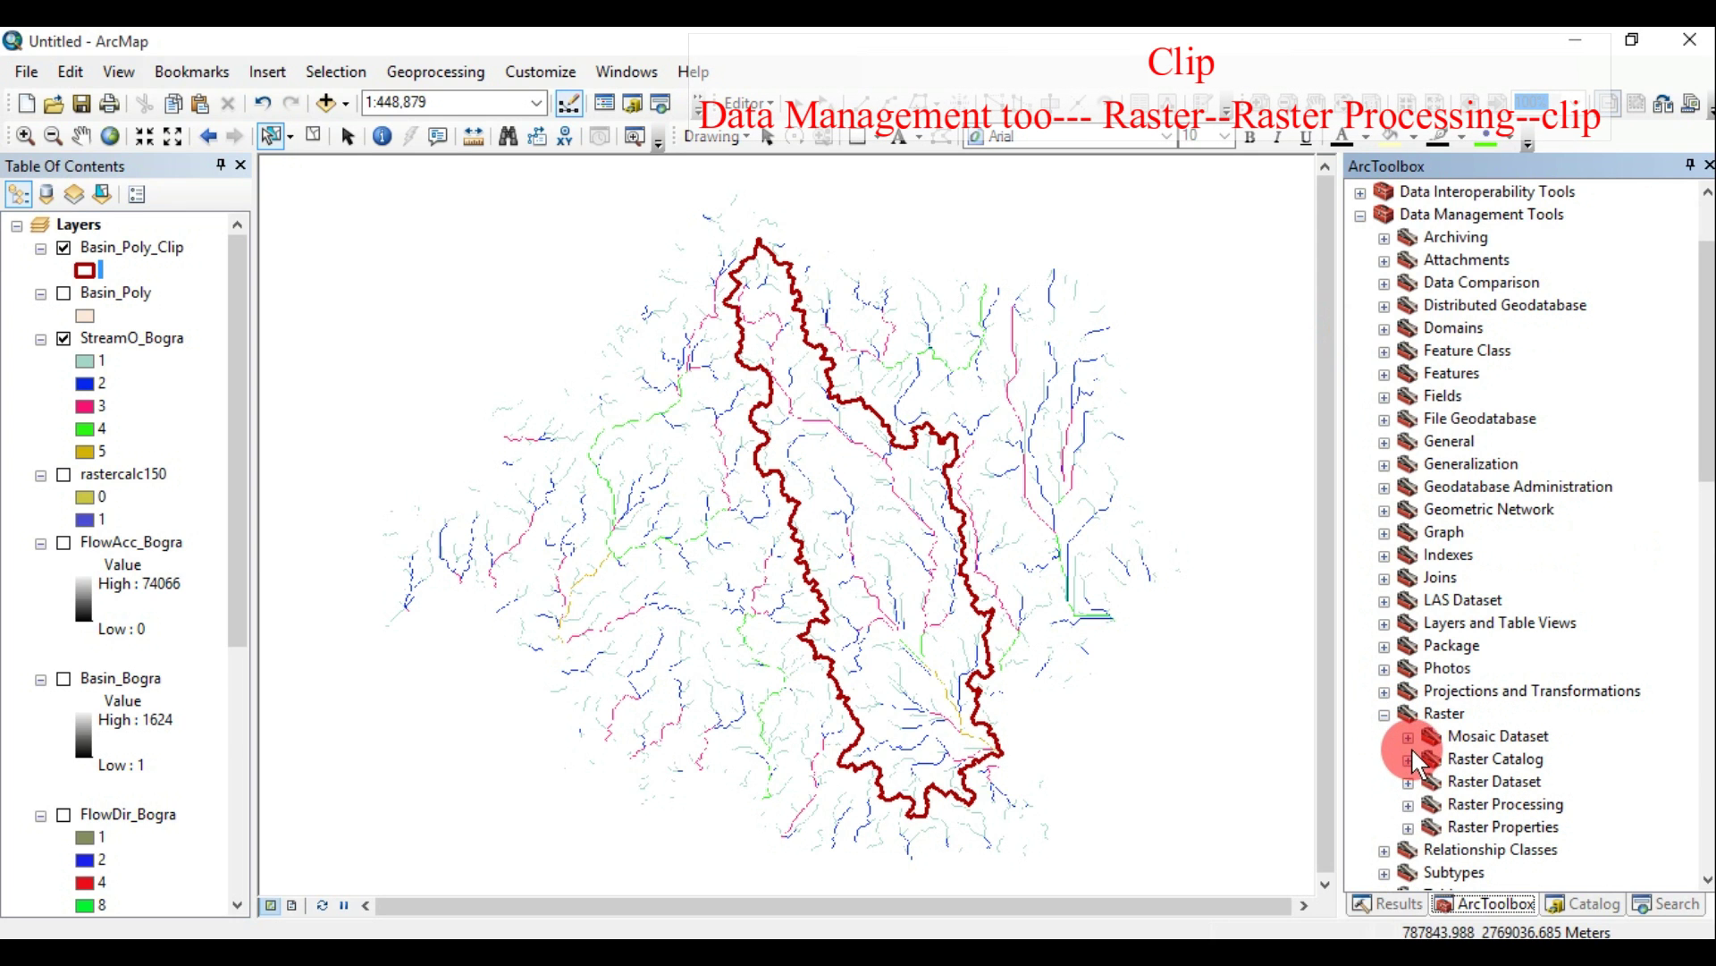
{"action": "left_click", "coordinate": [1409, 805]}
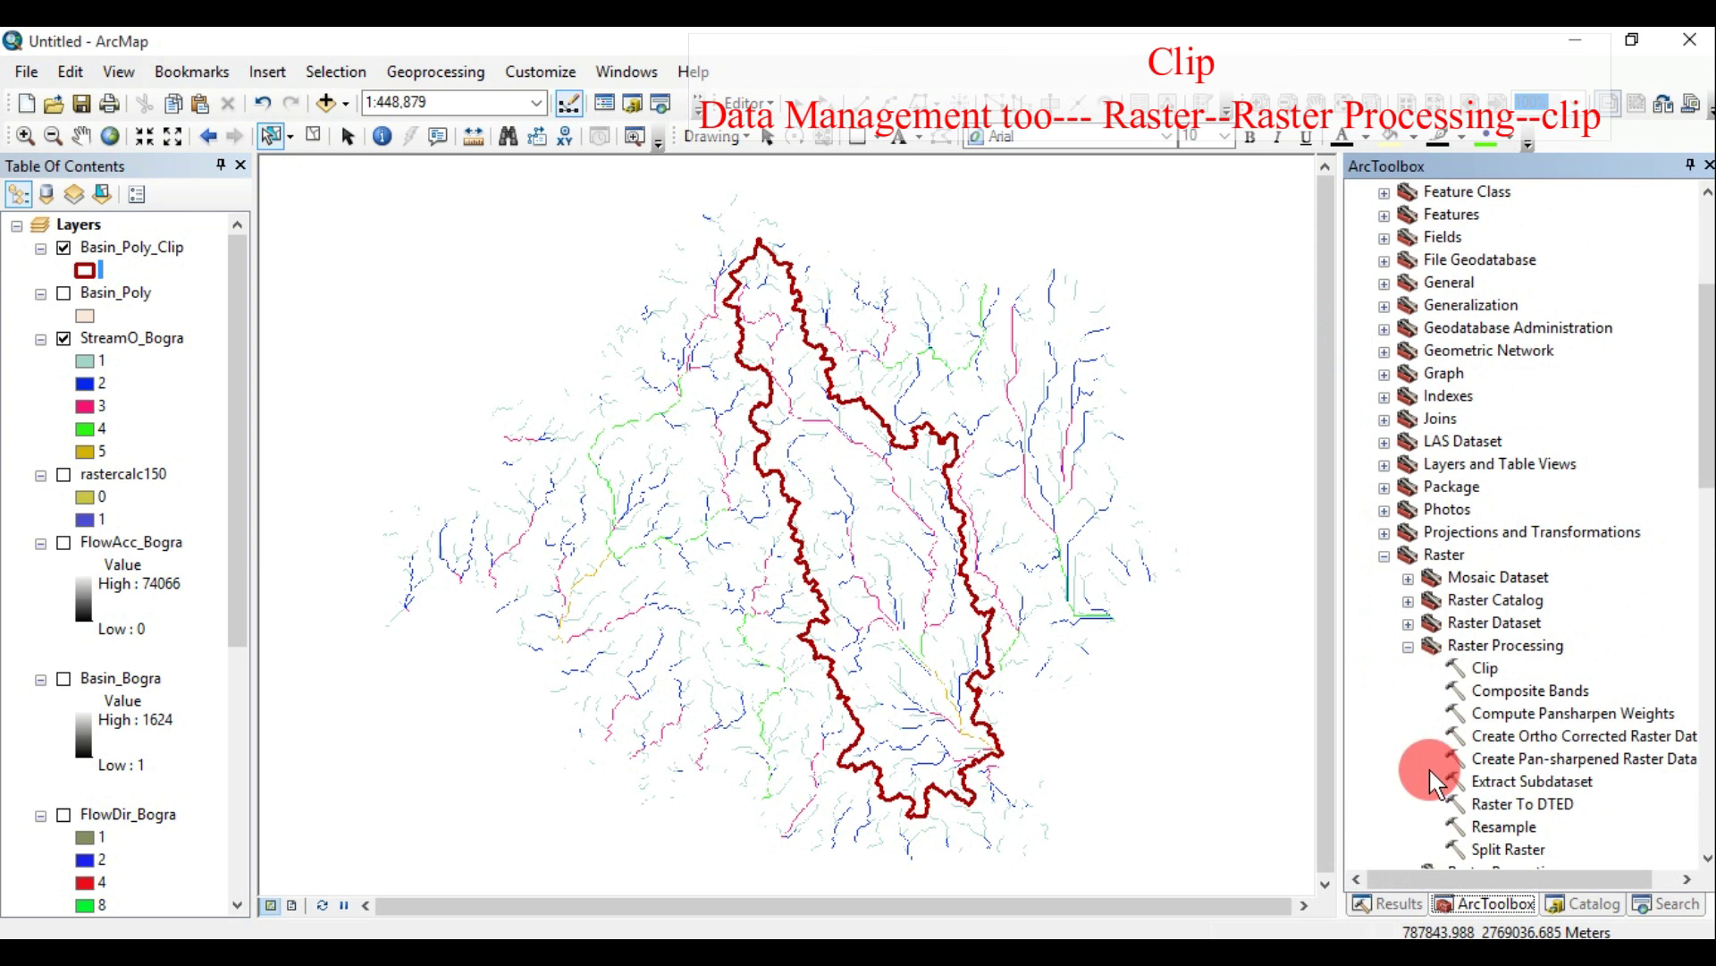
{"action": "double_click", "coordinate": [1486, 669]}
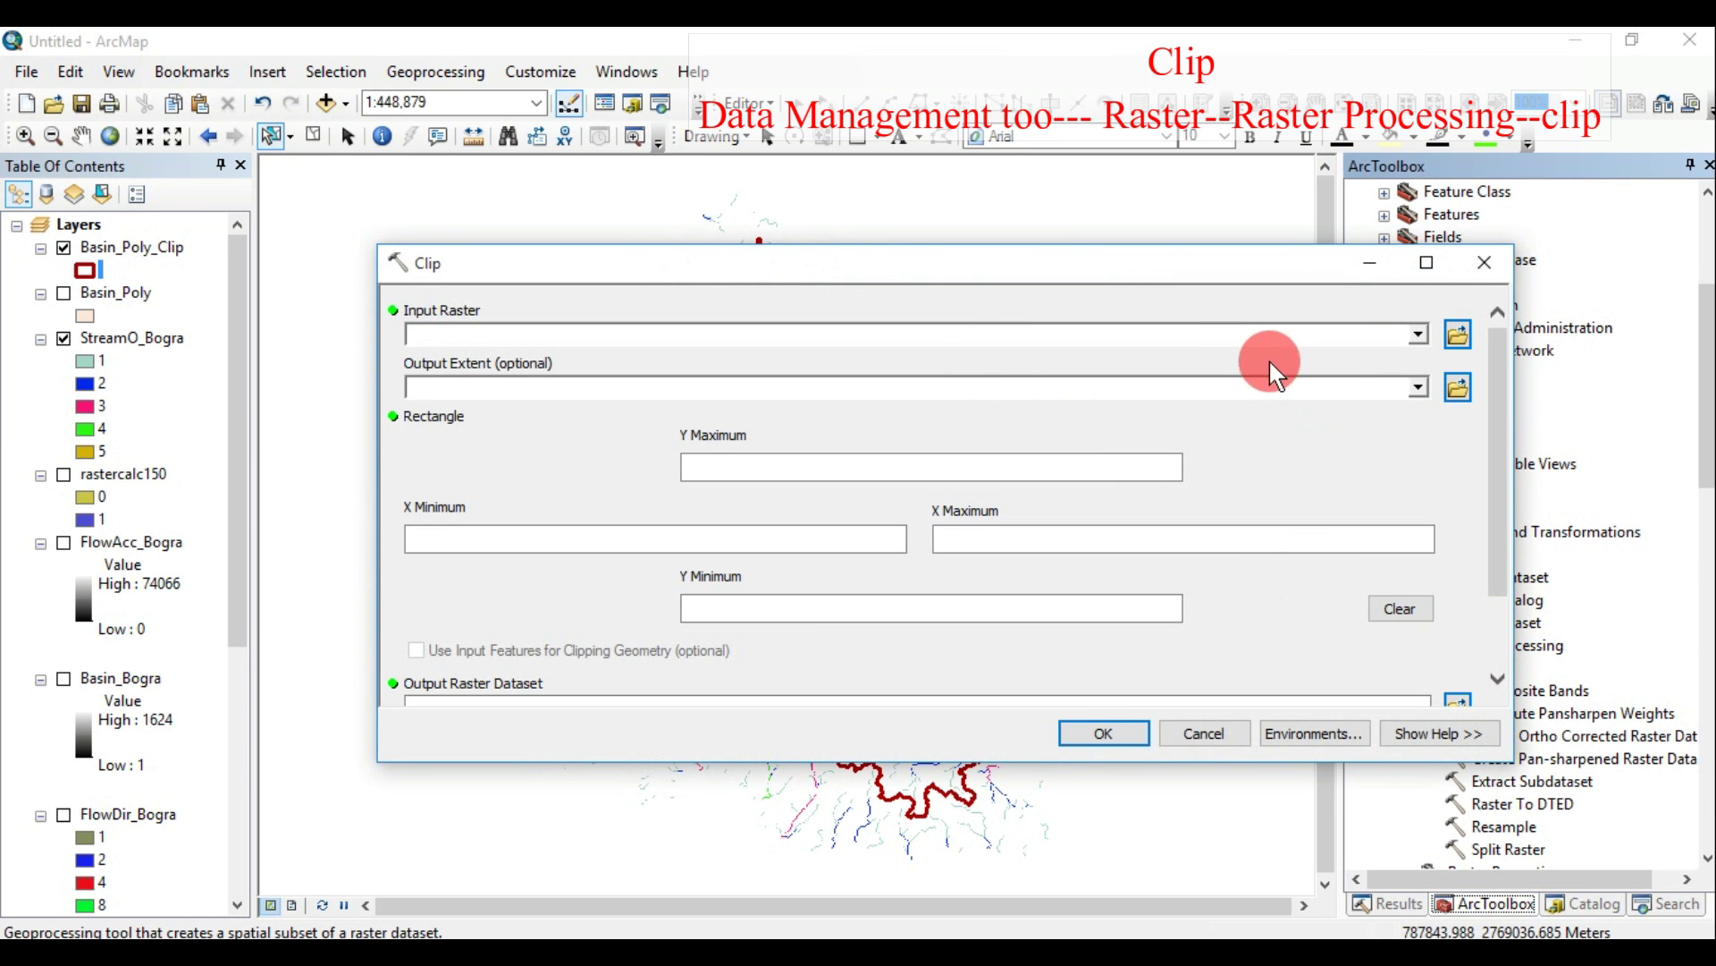
{"action": "left_click", "coordinate": [1420, 334]}
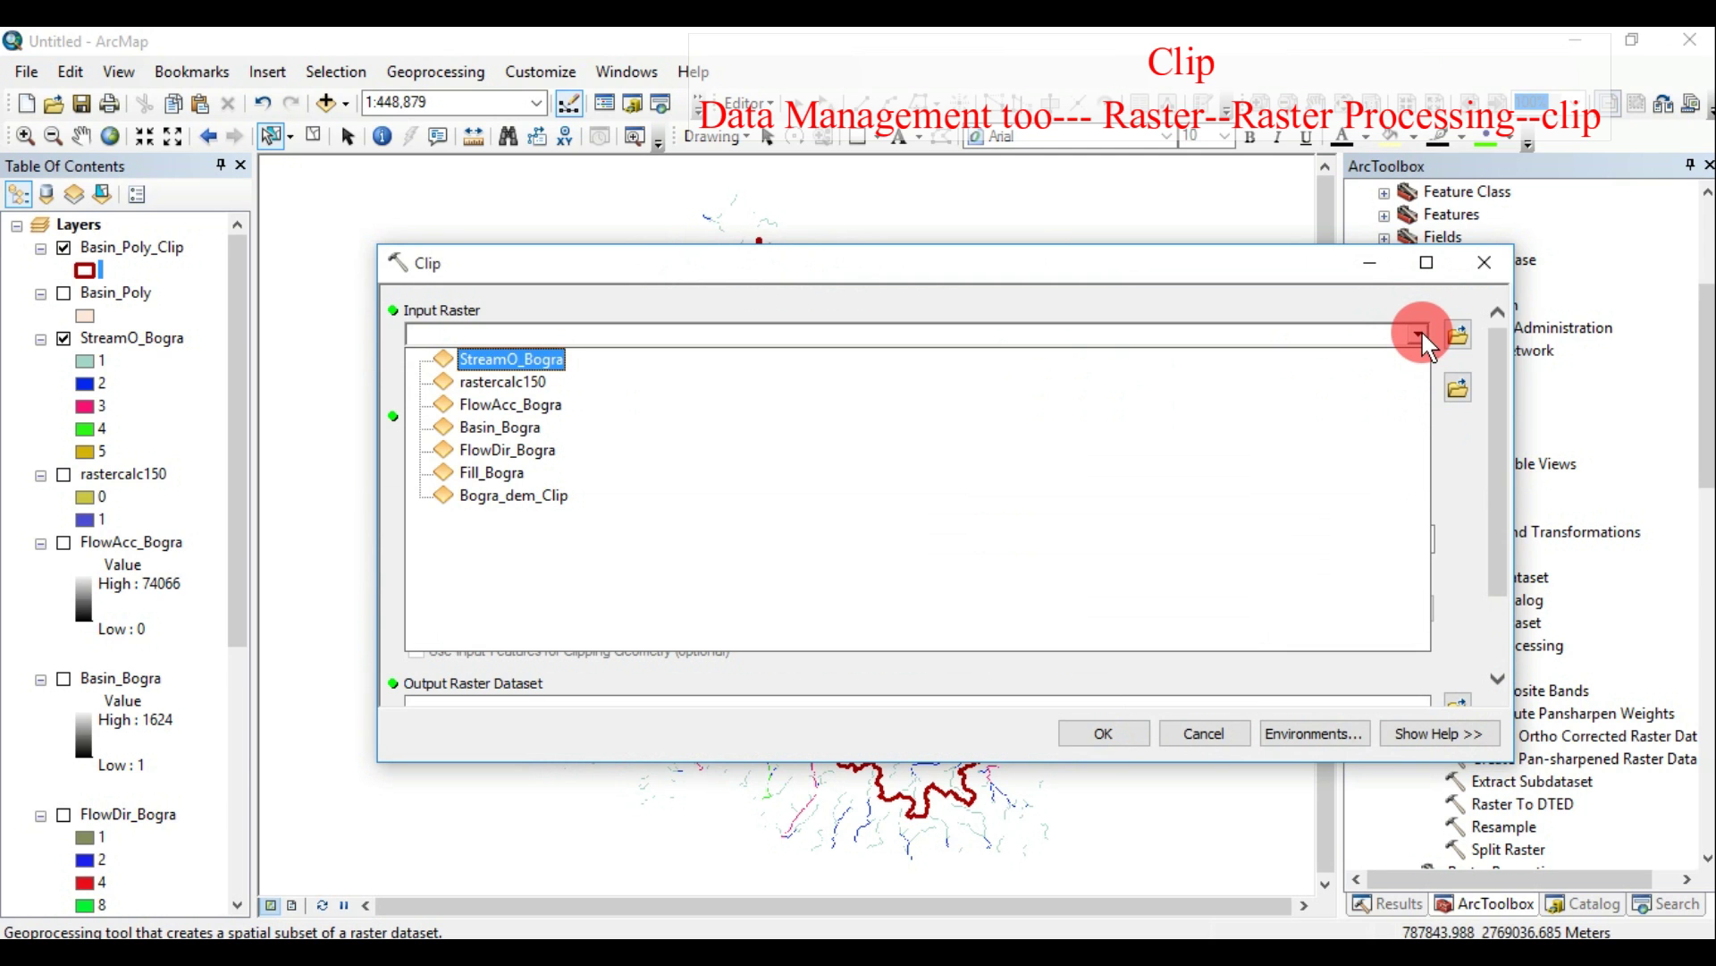
{"action": "left_click", "coordinate": [526, 357]}
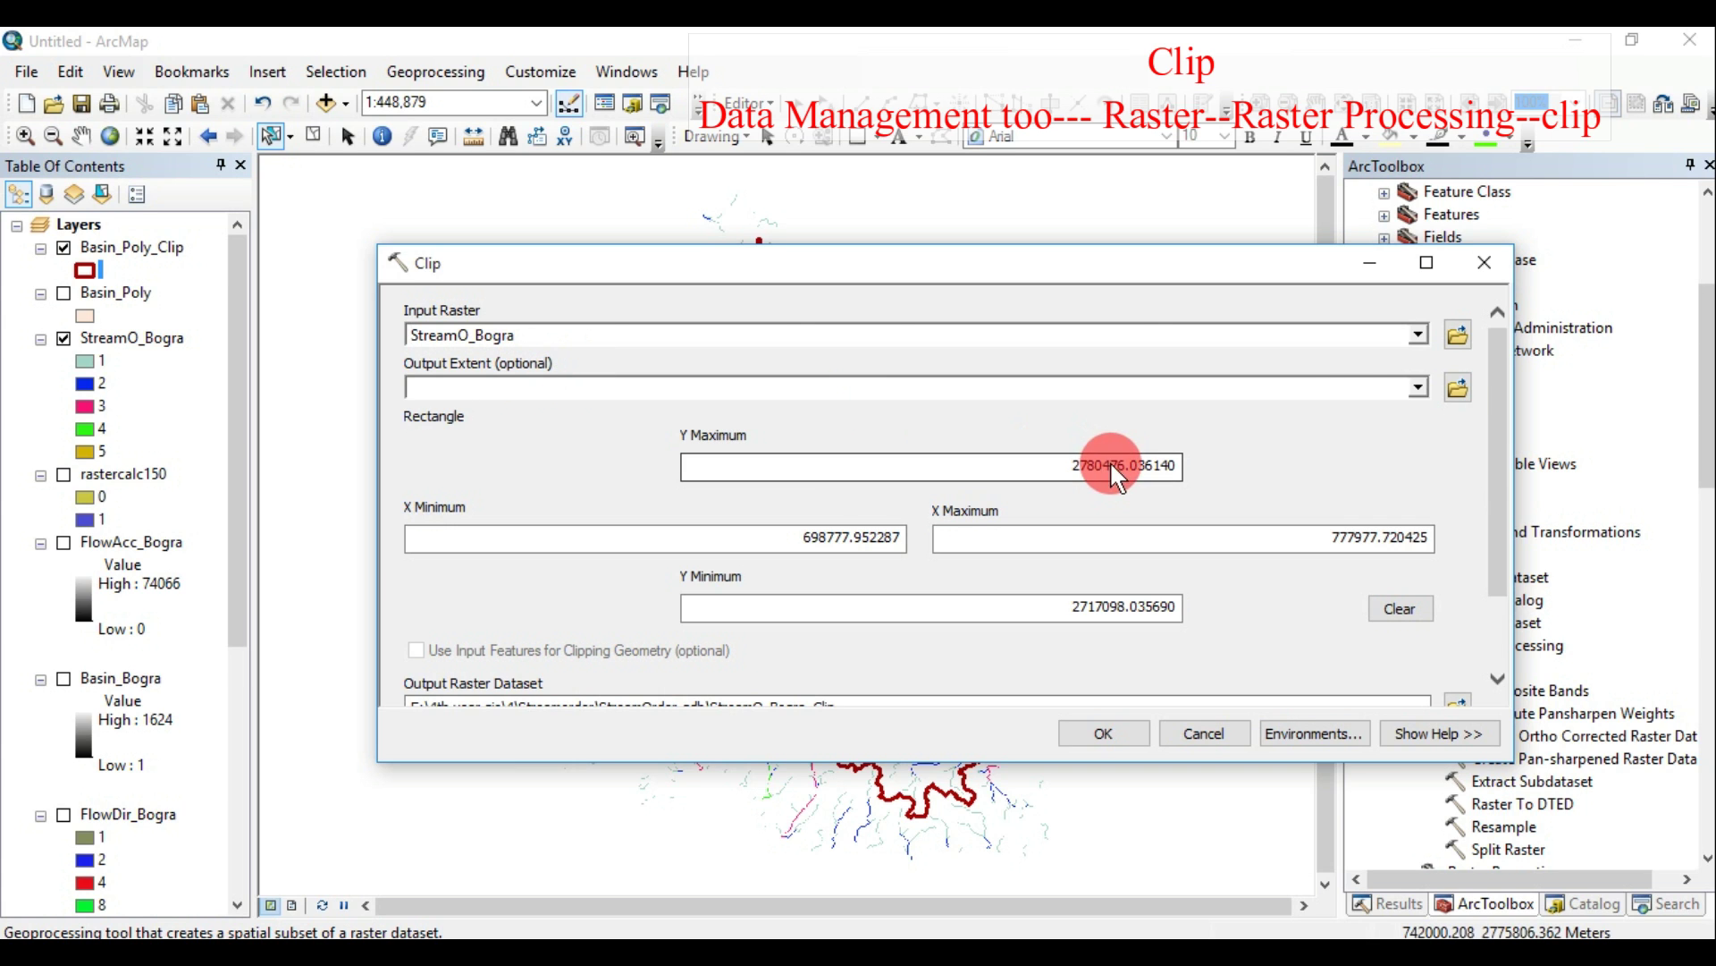
Clip to the Basin_Poly_Clip extent using its features as clipping geometry, with StreamO_Bogra_Clip in StreamOrder.gdb as the output raster dataset
{"action": "left_click", "coordinate": [1418, 390]}
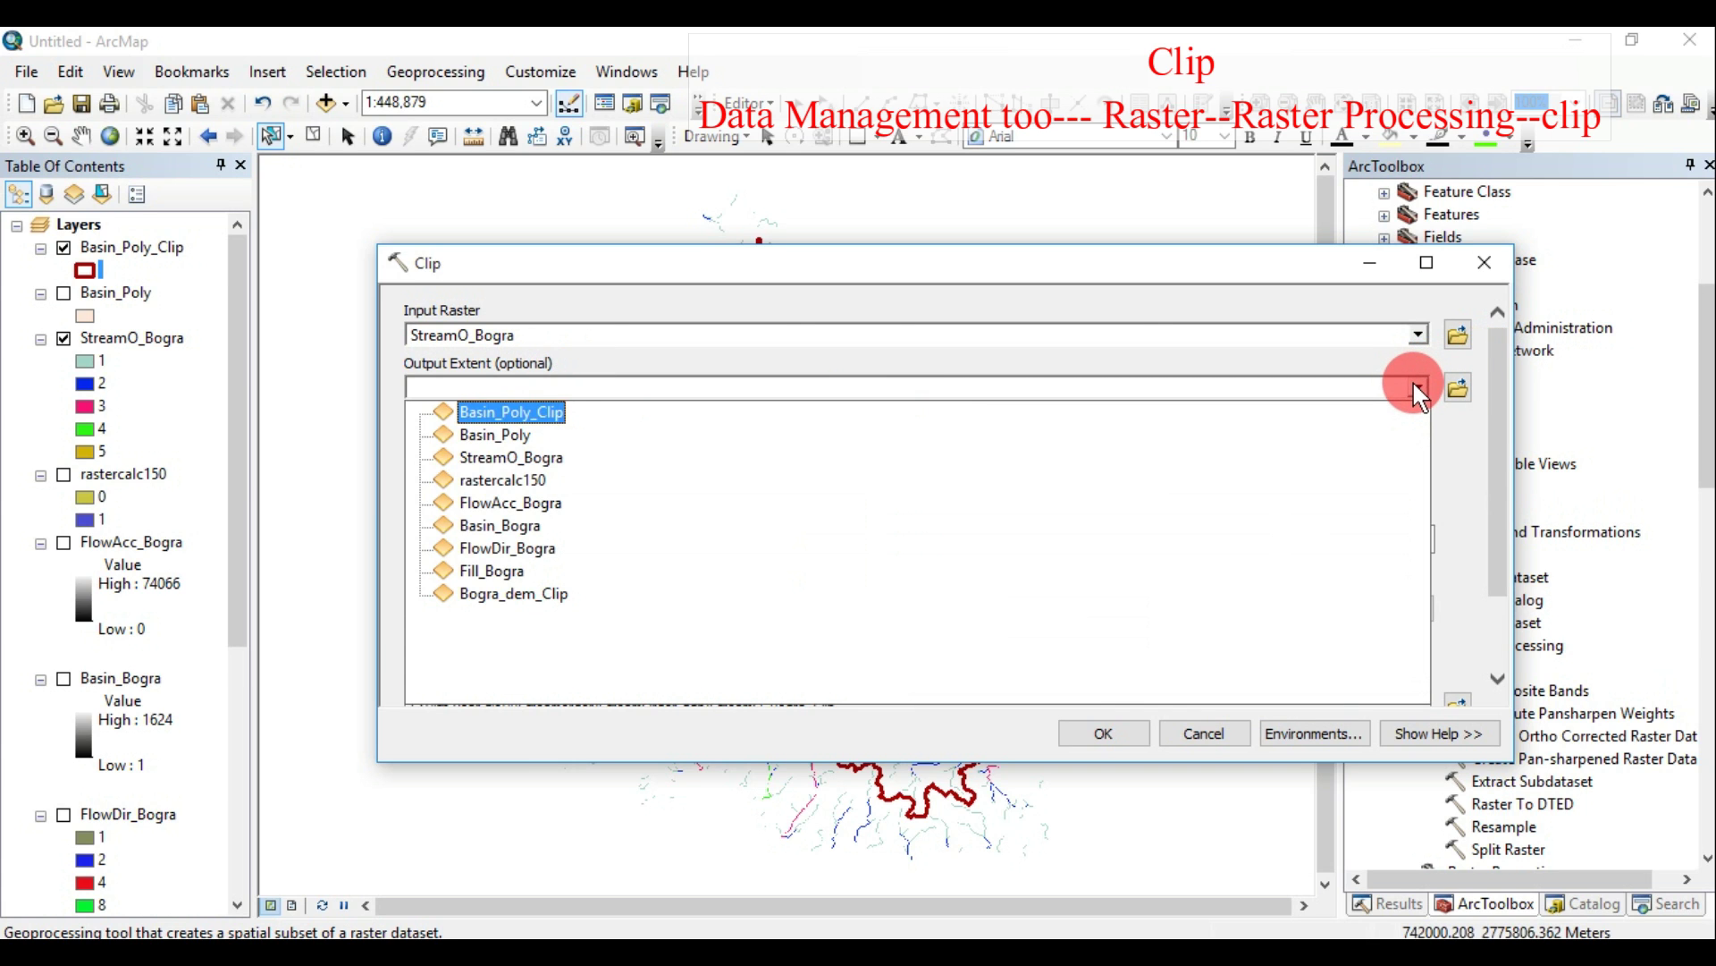
{"action": "left_click", "coordinate": [533, 412]}
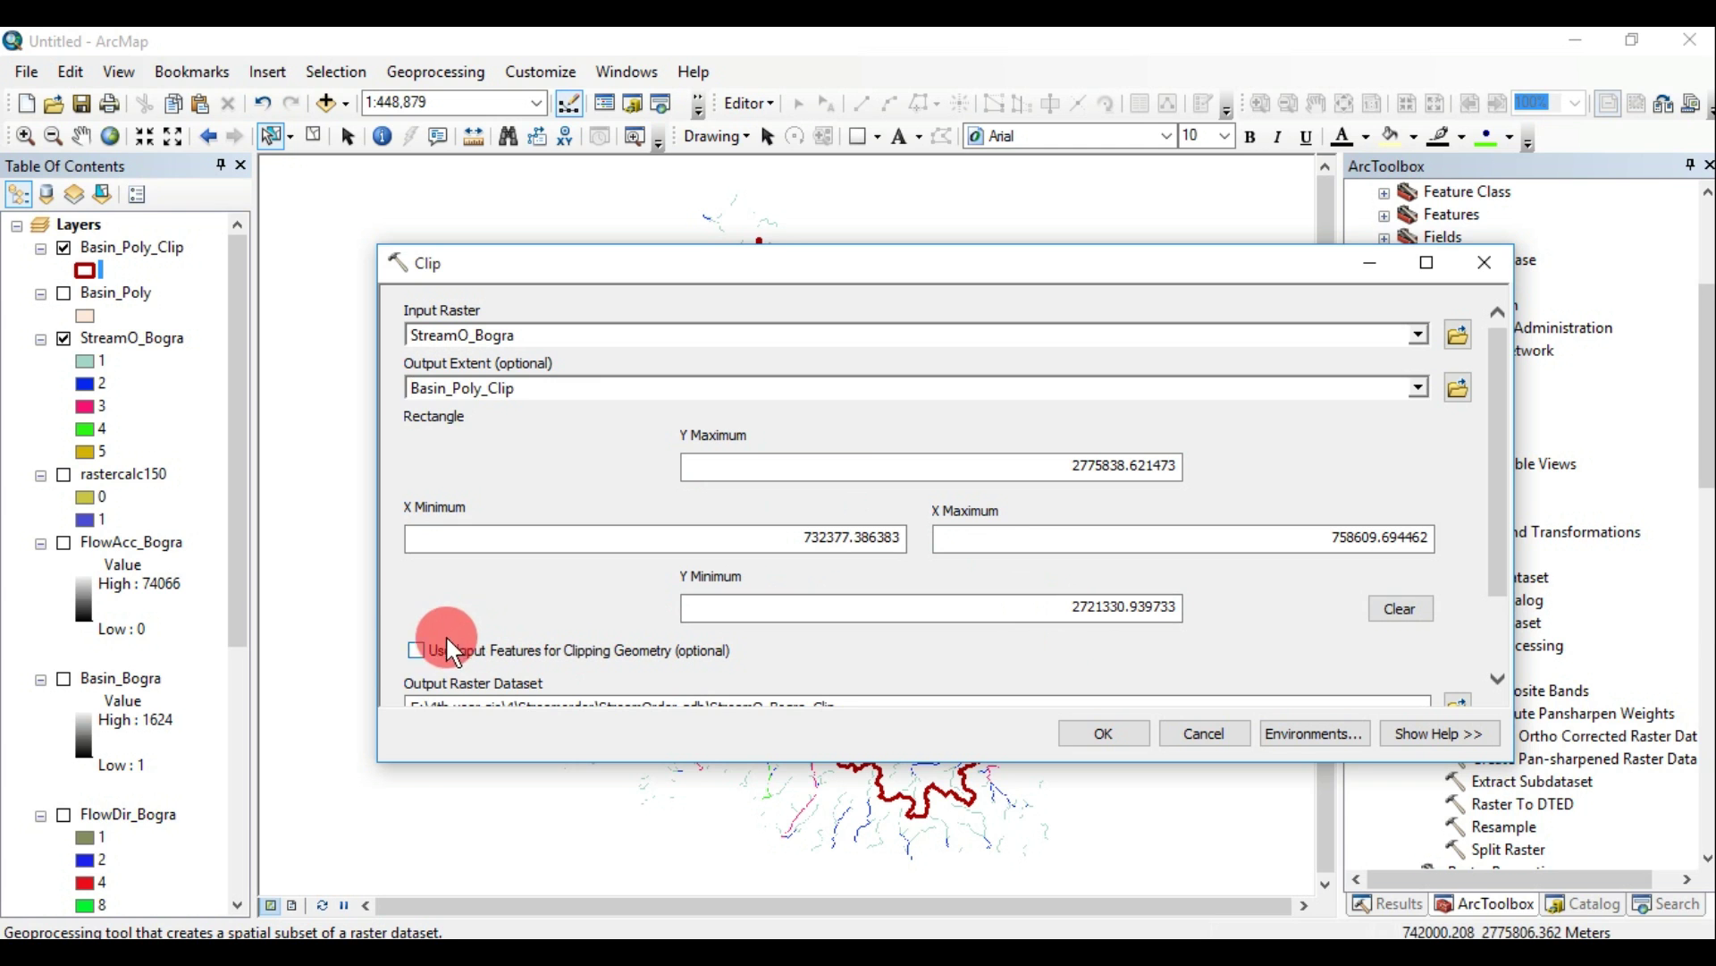
{"action": "left_click", "coordinate": [416, 650]}
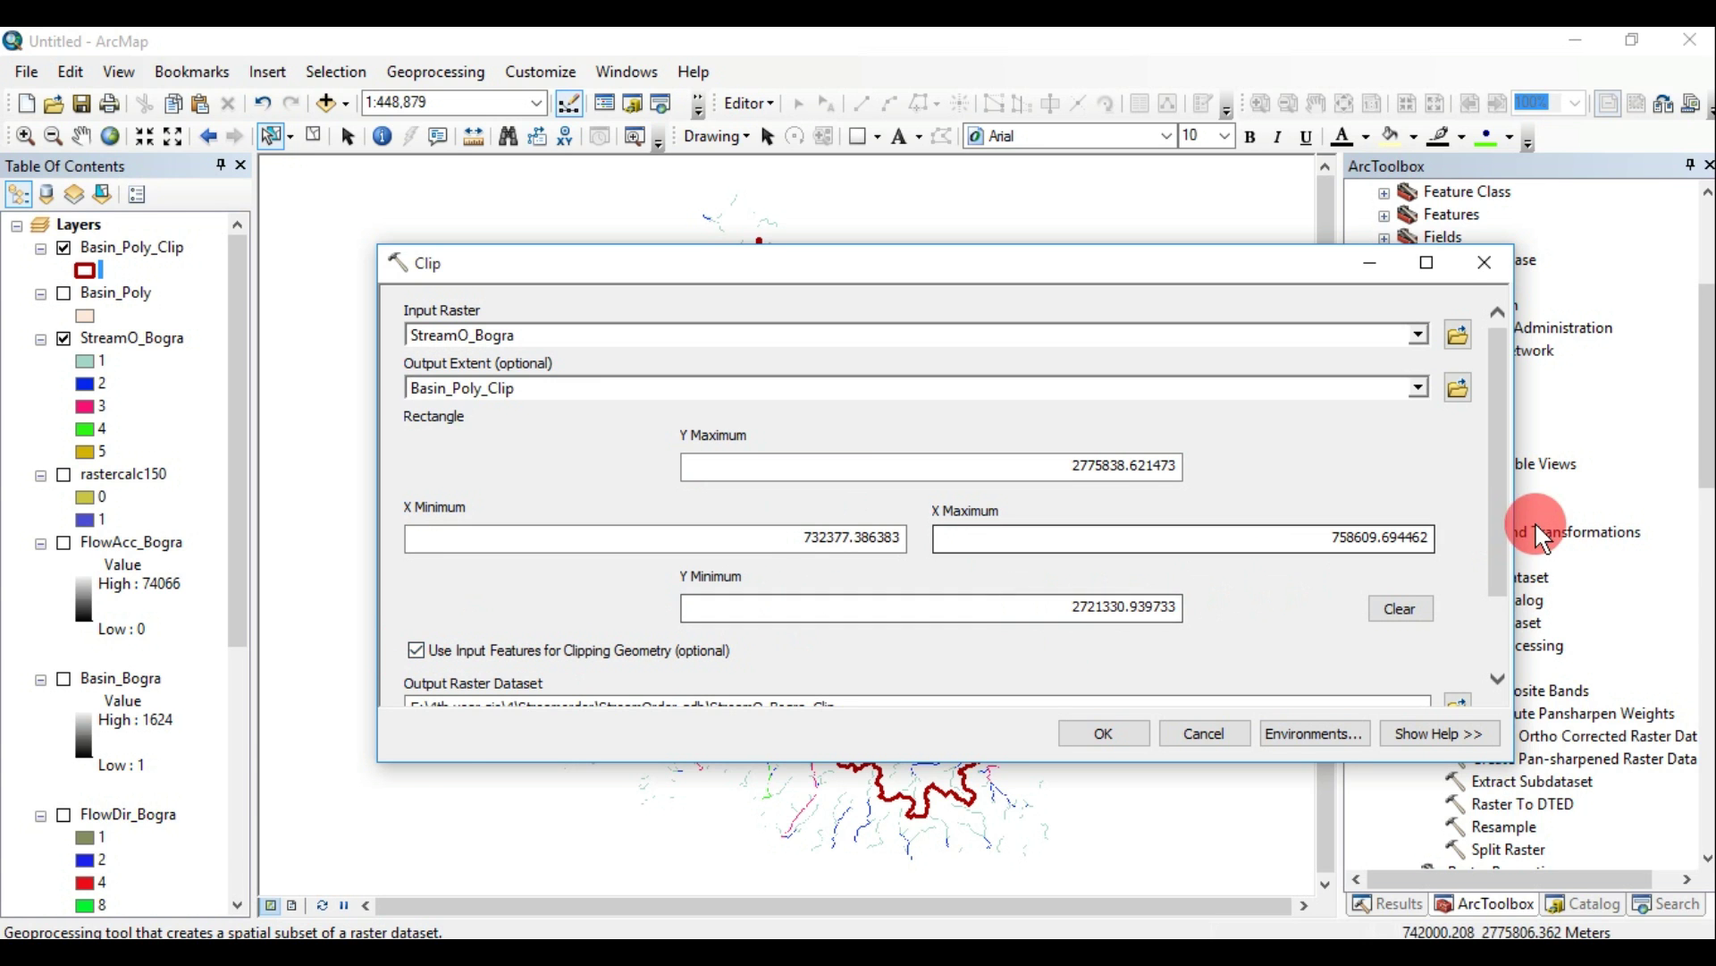
{"action": "left_click_drag", "start_coordinate": [1500, 554], "coordinate": [1491, 628]}
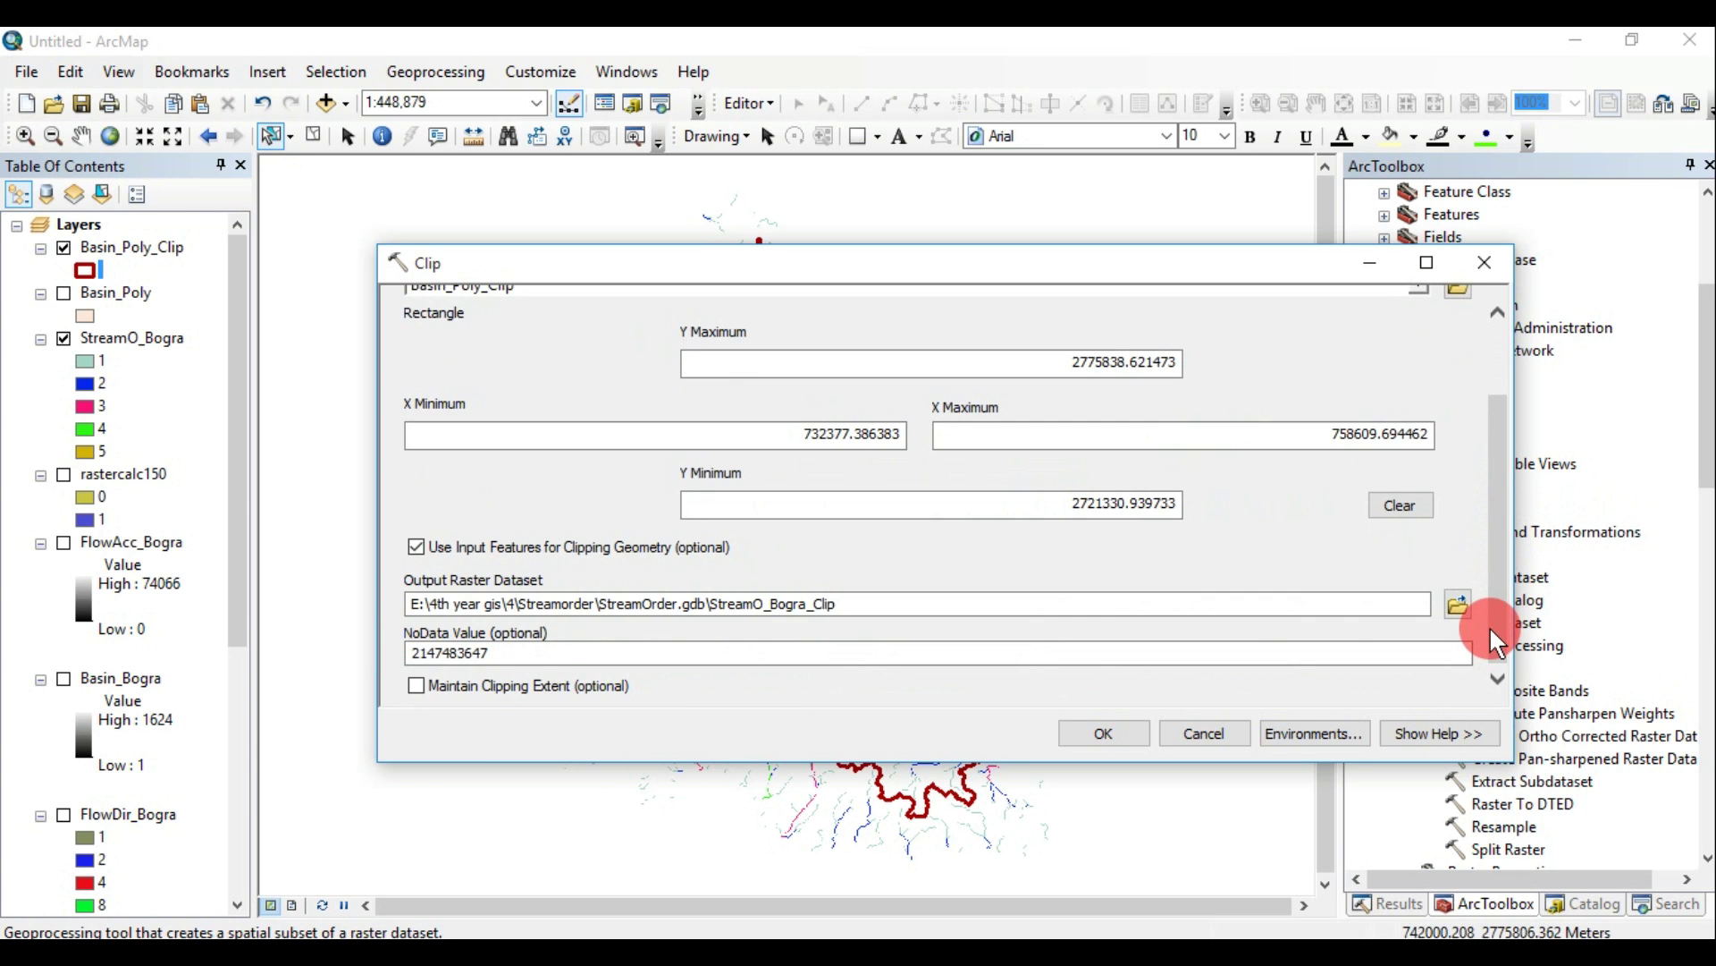
{"action": "left_click", "coordinate": [1128, 603]}
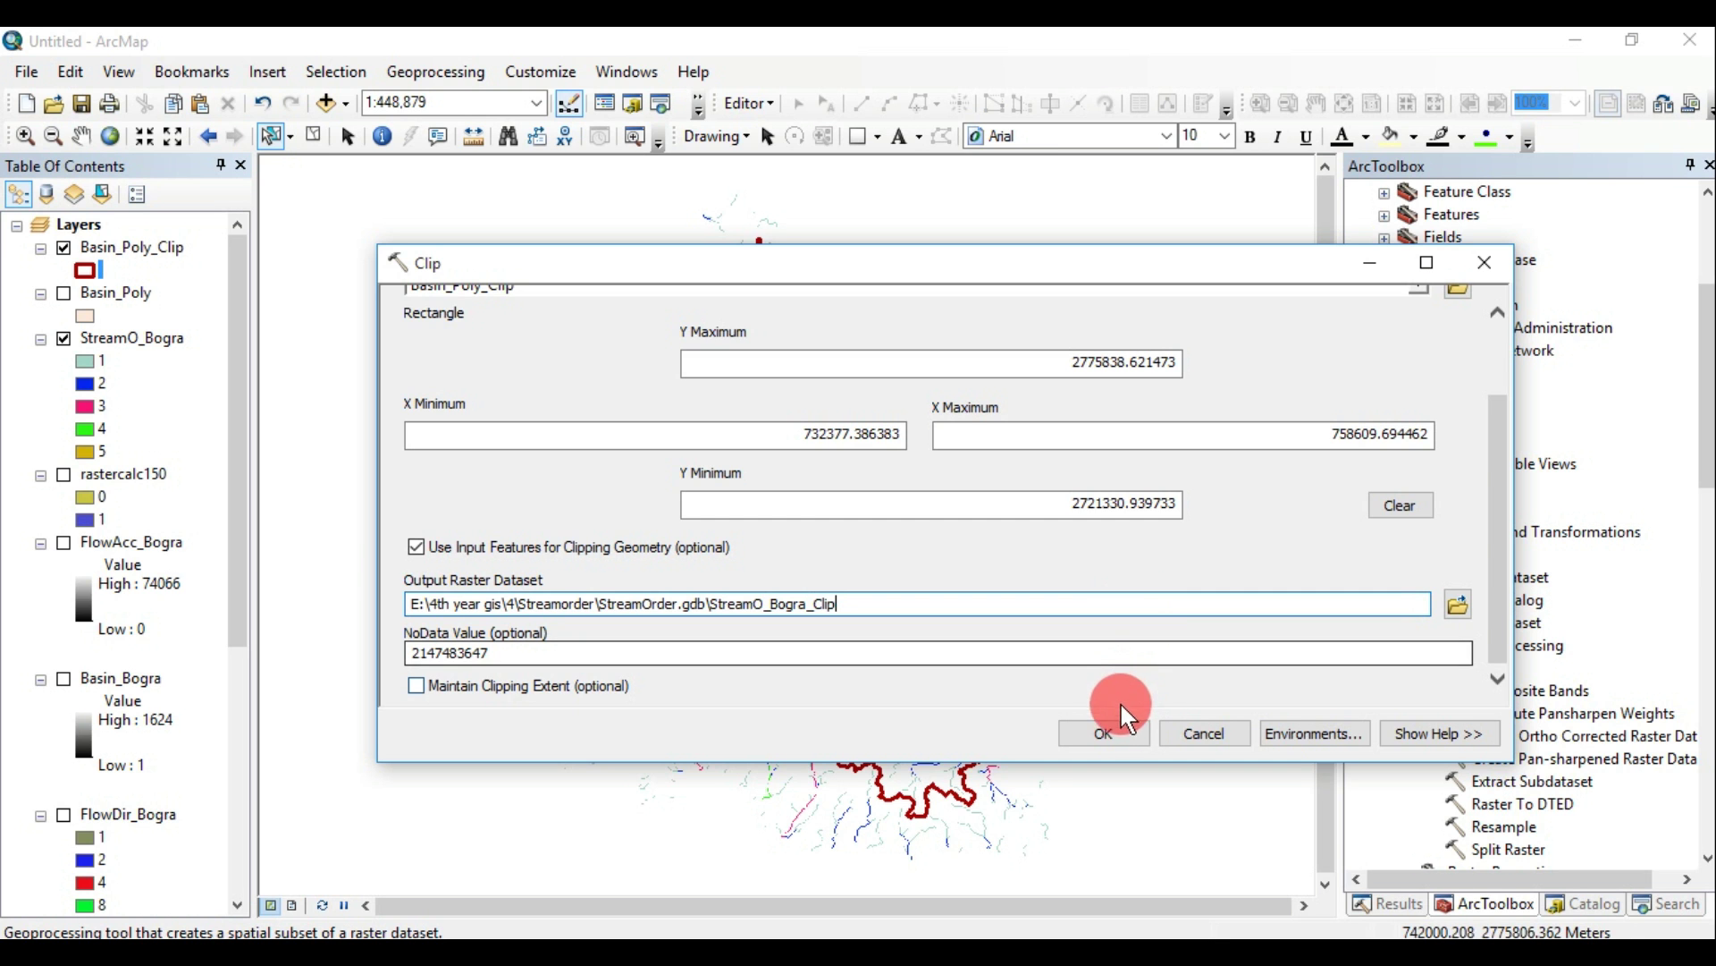
{"action": "left_click", "coordinate": [1109, 733]}
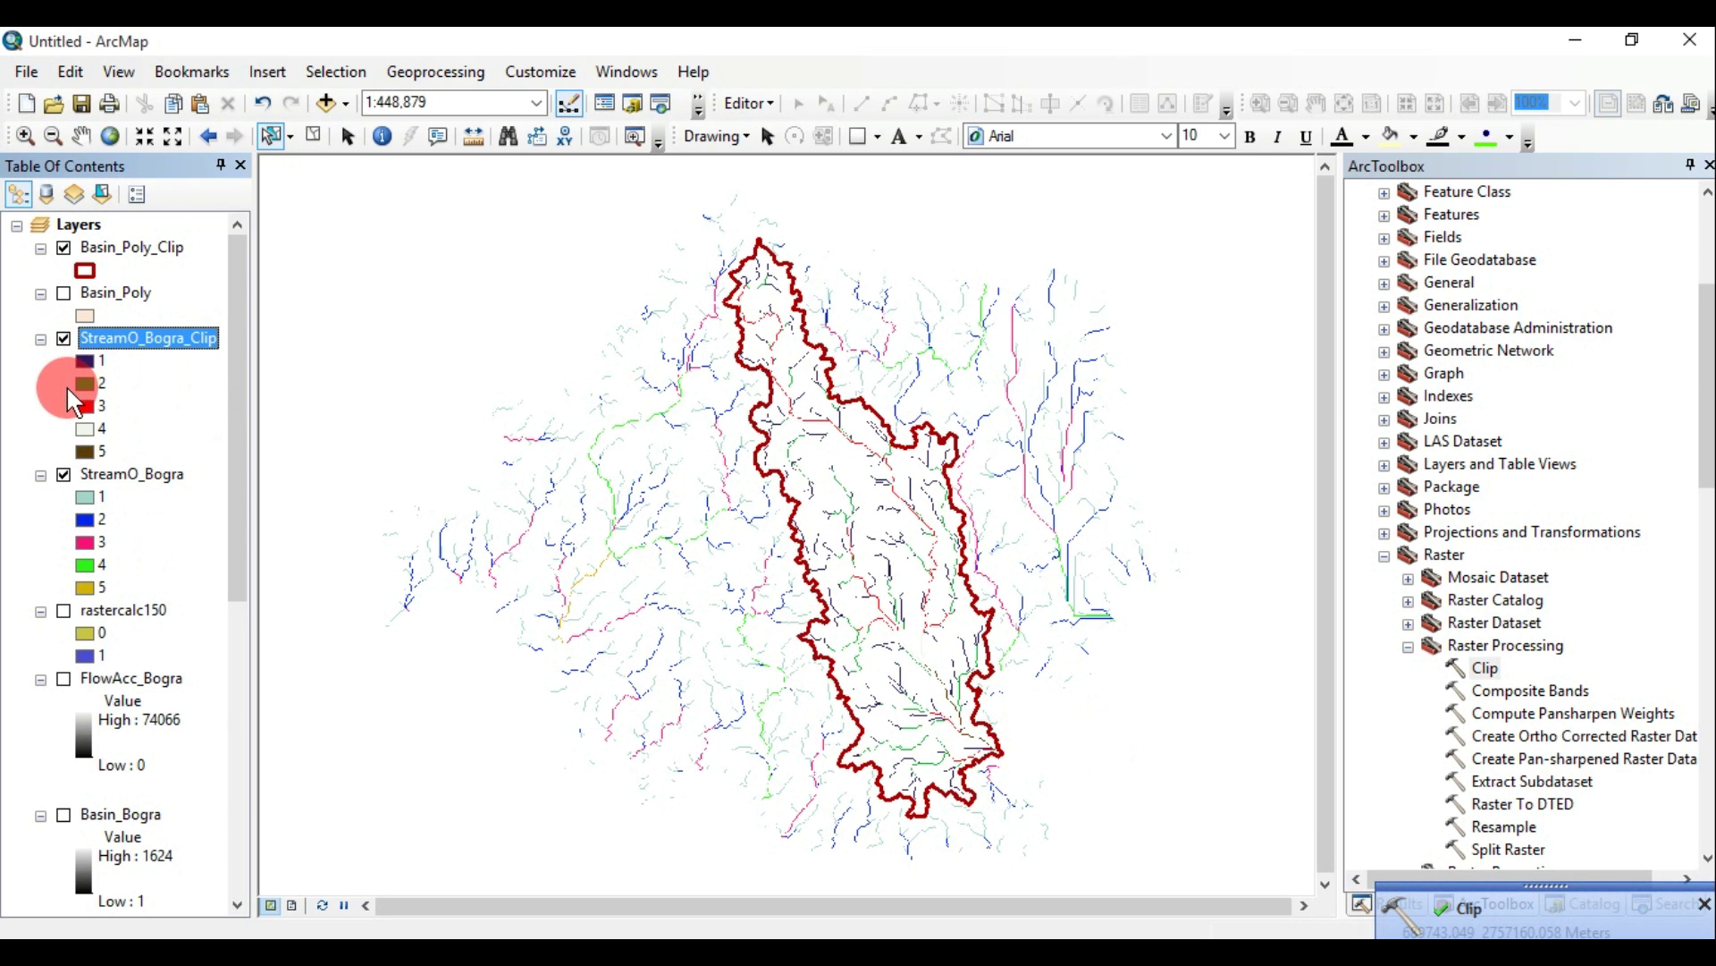
Hide the StreamO_Bogra layer and collapse the Raster toolset in the Data Management tools
{"action": "left_click", "coordinate": [62, 474]}
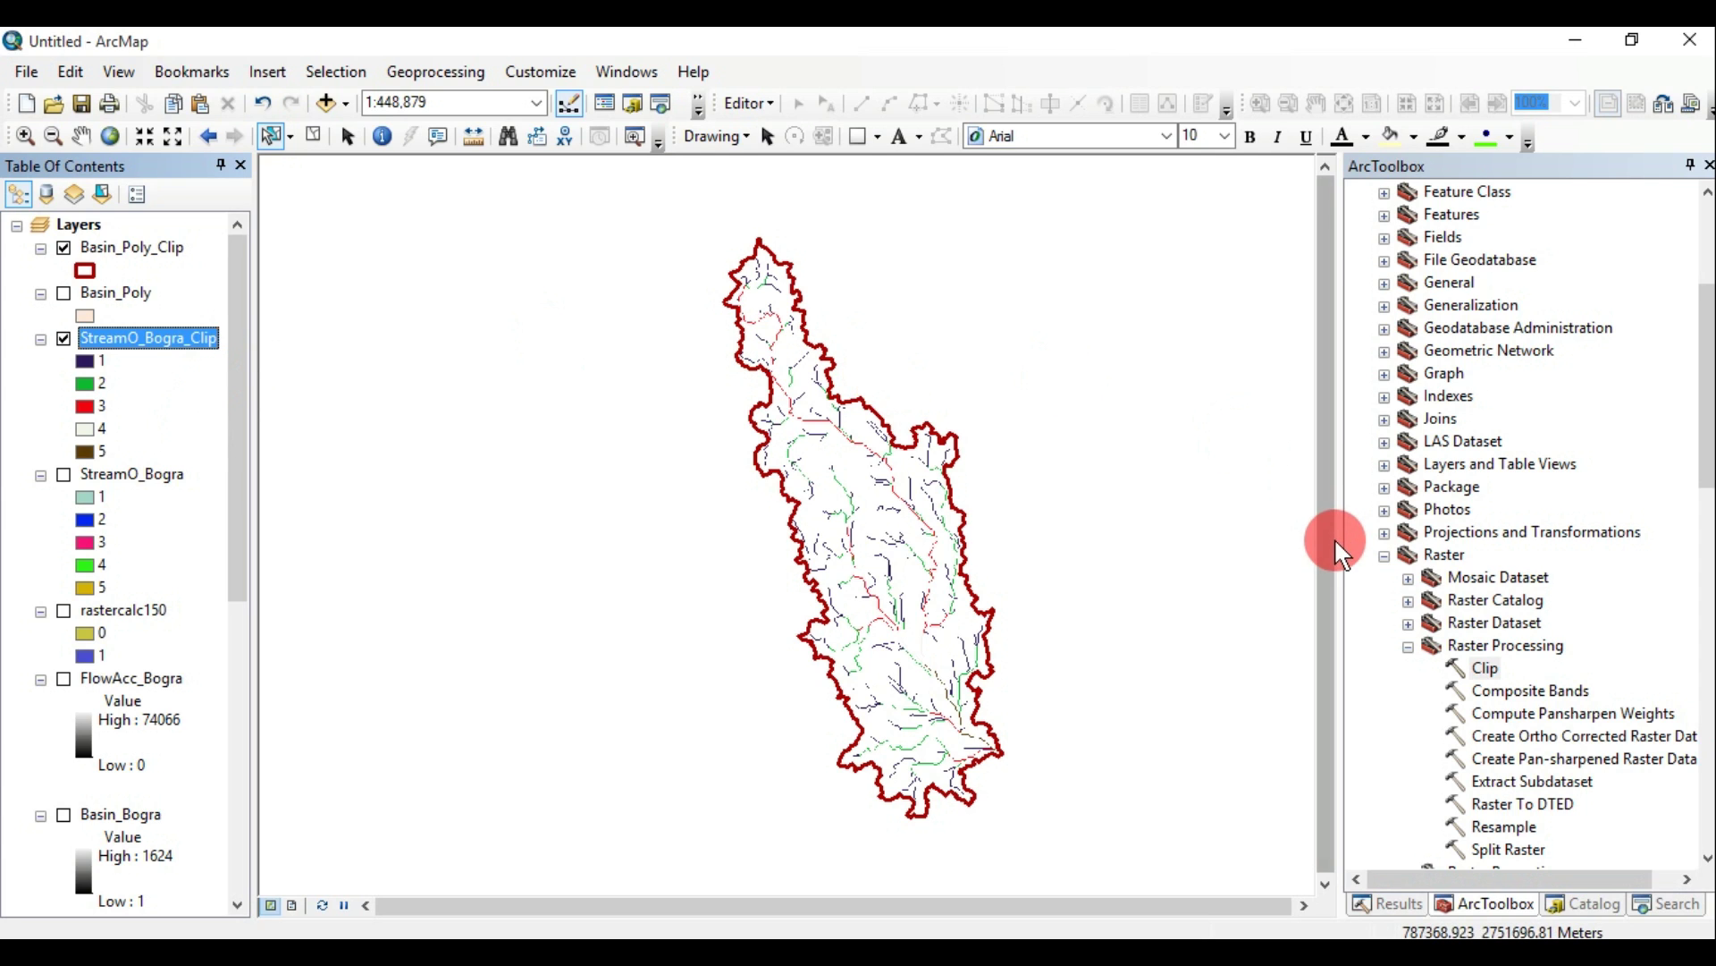
{"action": "left_click", "coordinate": [1385, 557]}
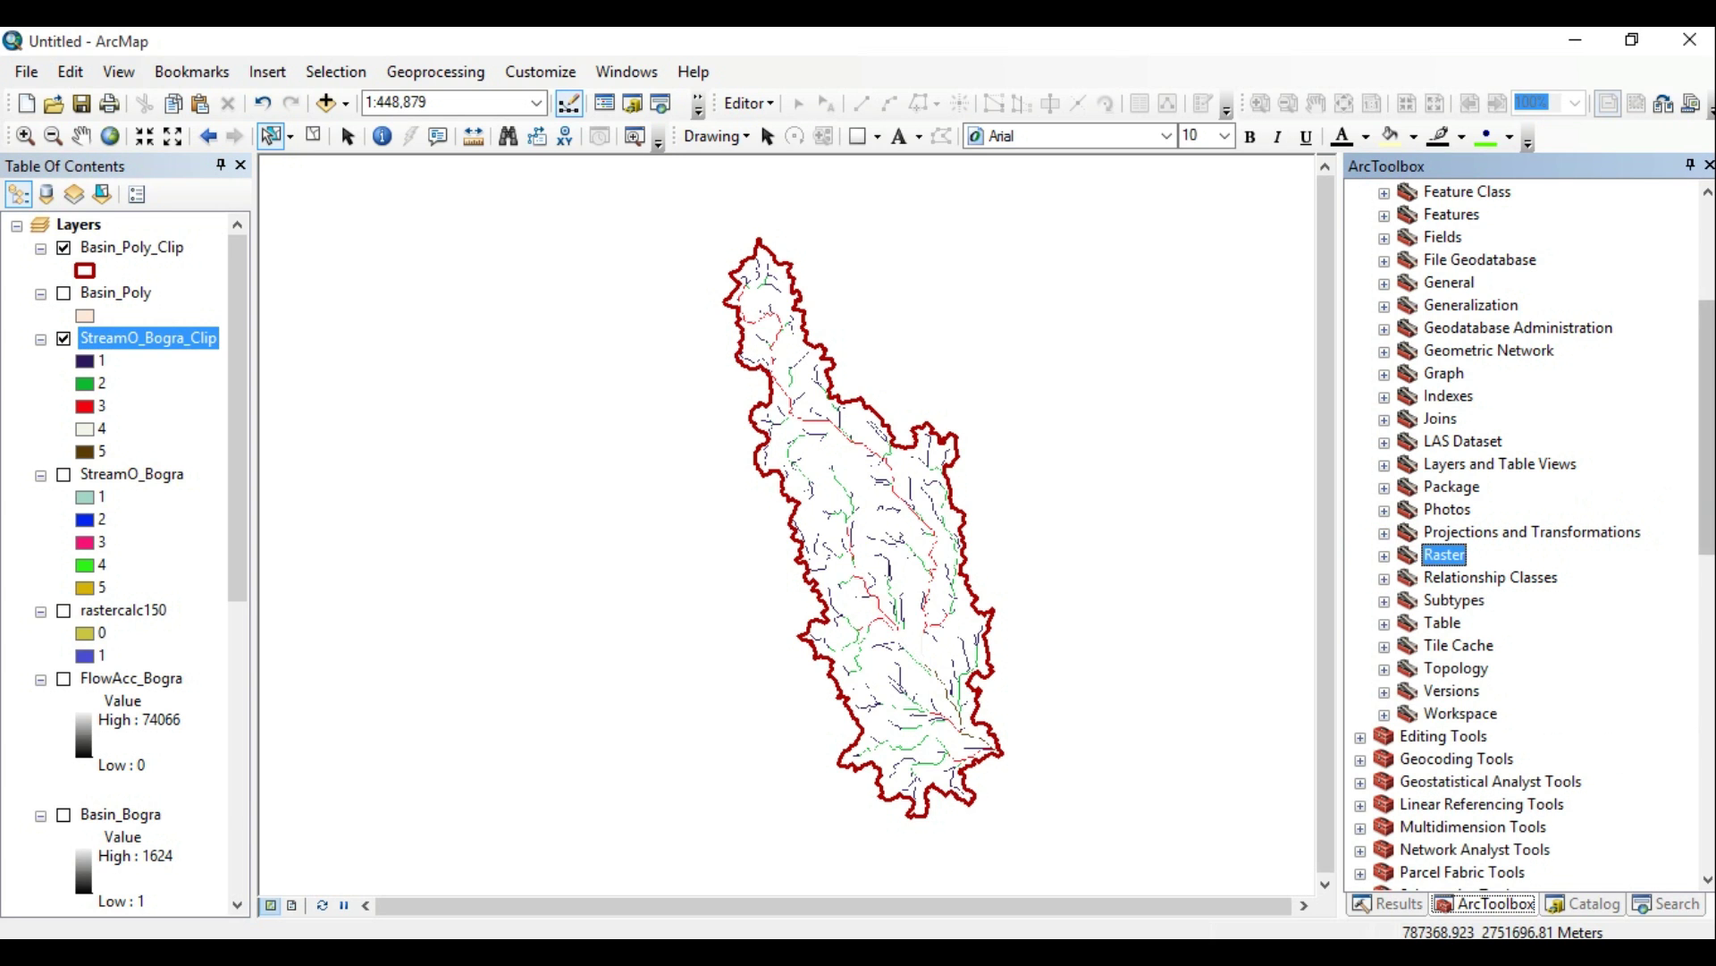
{"action": "left_click_drag", "start_coordinate": [1707, 532], "coordinate": [1699, 383]}
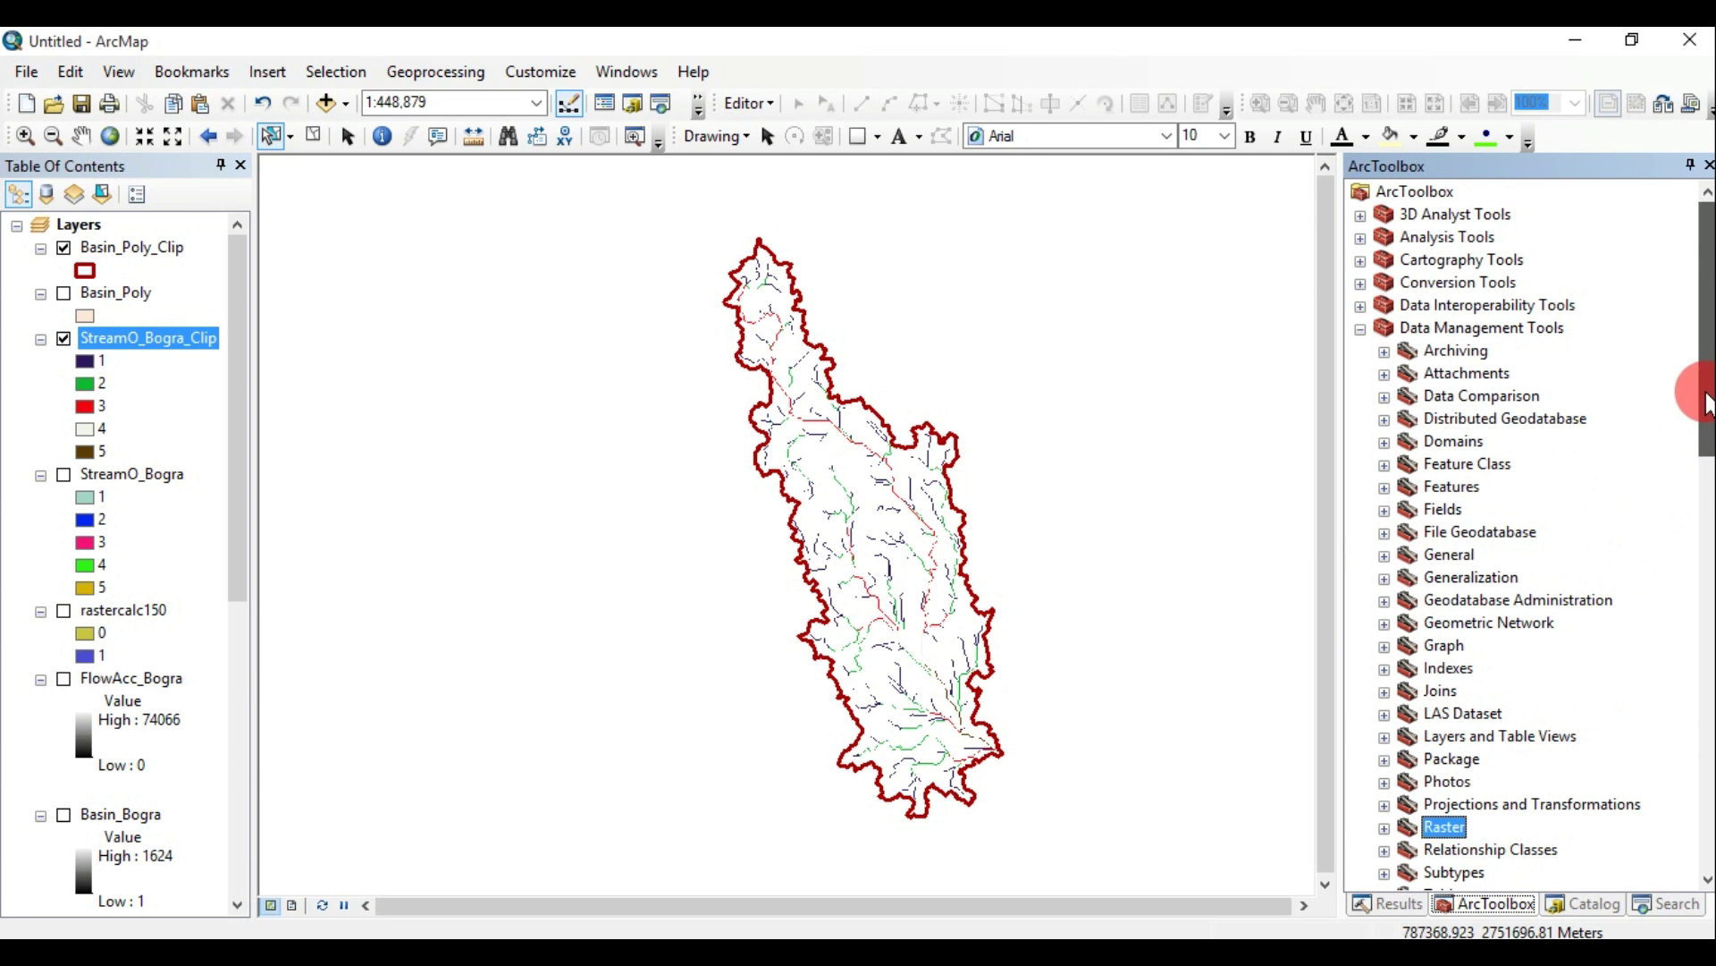
Convert StreamO_Bogra_Clip to polylines with Raster to Polyline, using the Value field and RasterT_Stream in StreamOrder.gdb as the output
{"action": "left_click", "coordinate": [1360, 283]}
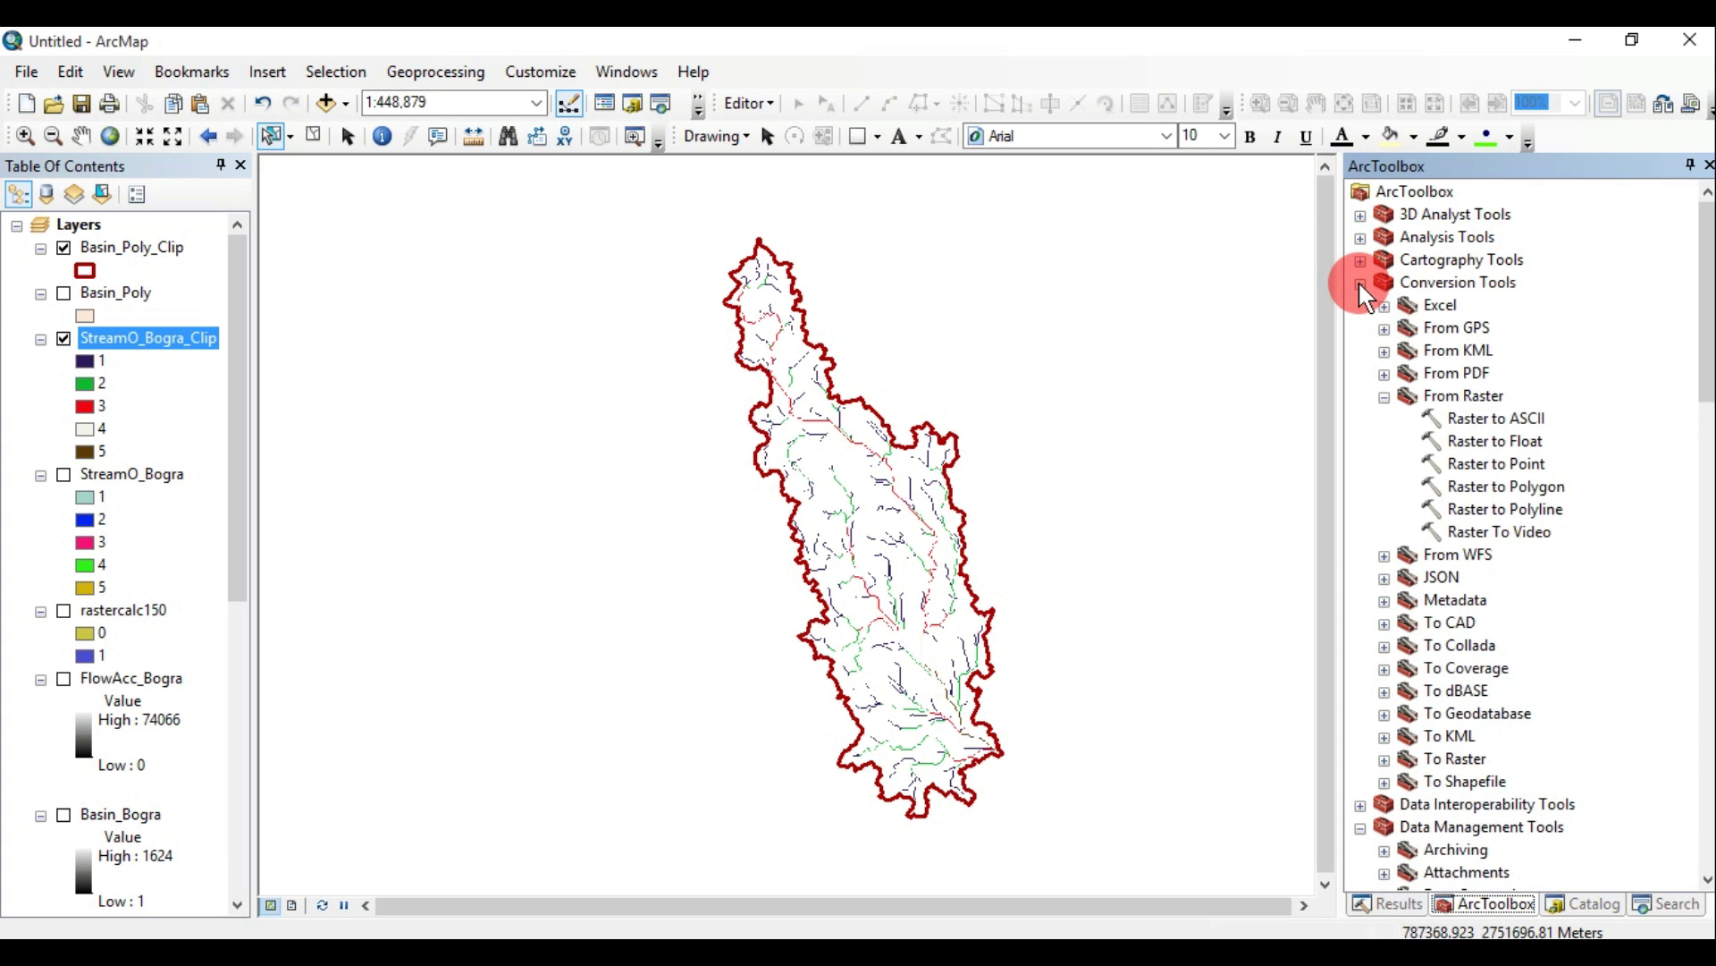
{"action": "left_click", "coordinate": [1511, 508]}
{"action": "double_click", "coordinate": [1511, 508]}
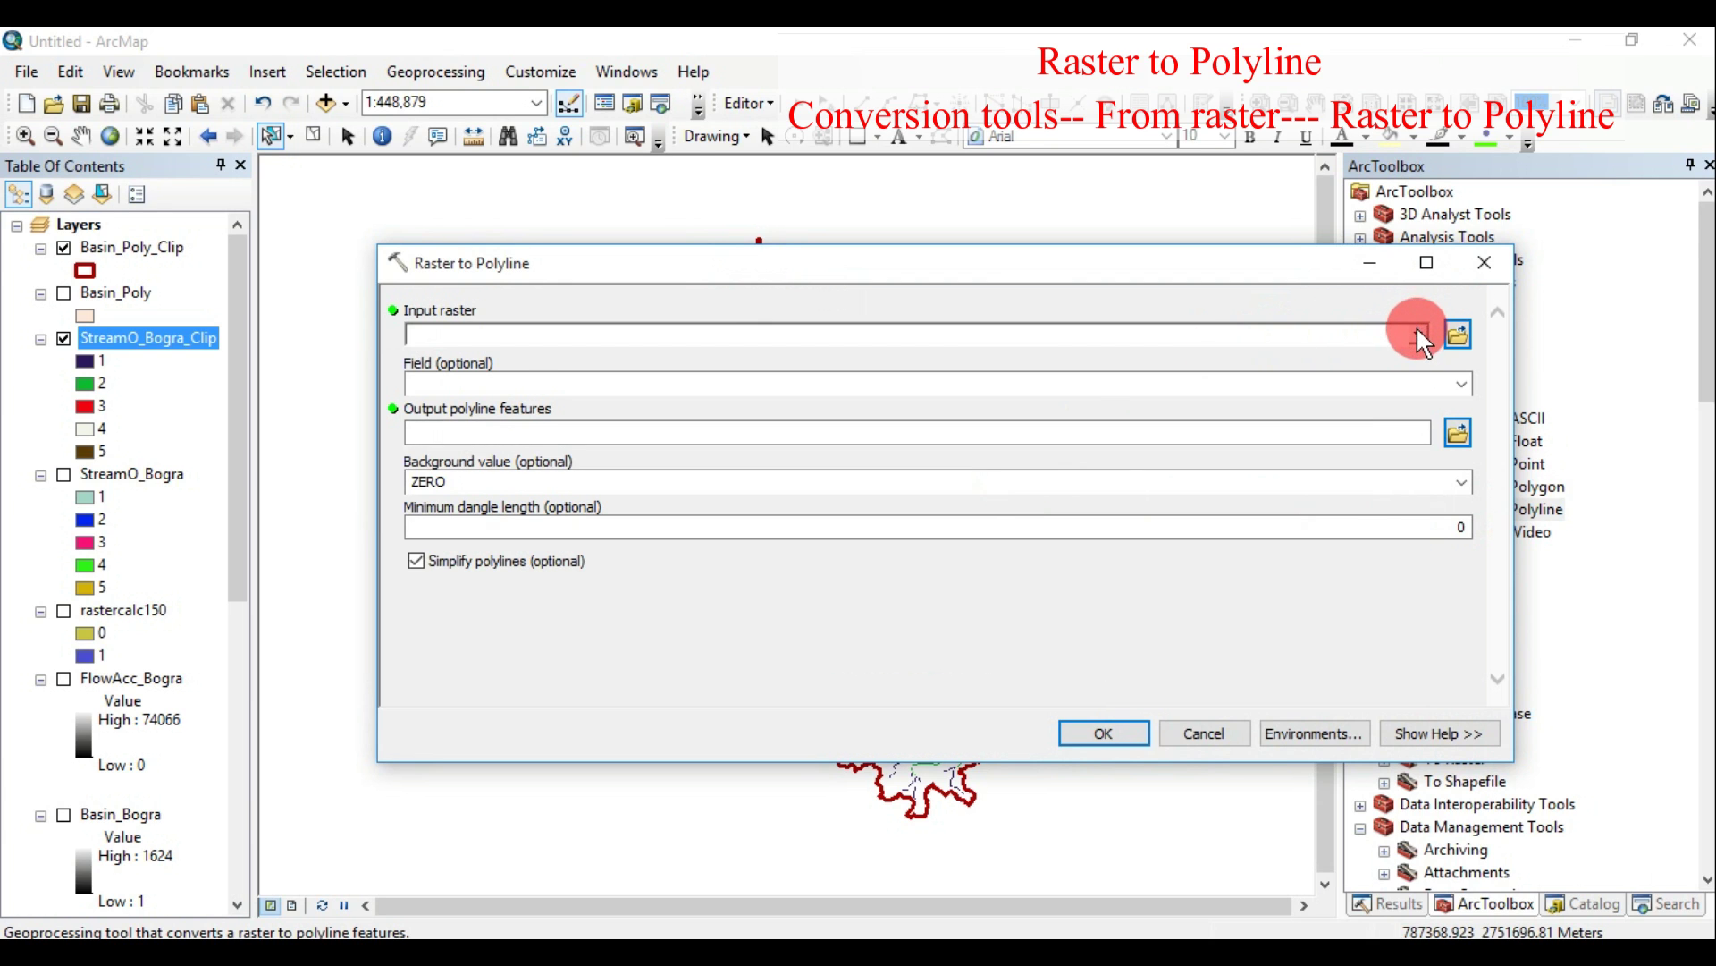
{"action": "left_click", "coordinate": [1417, 333]}
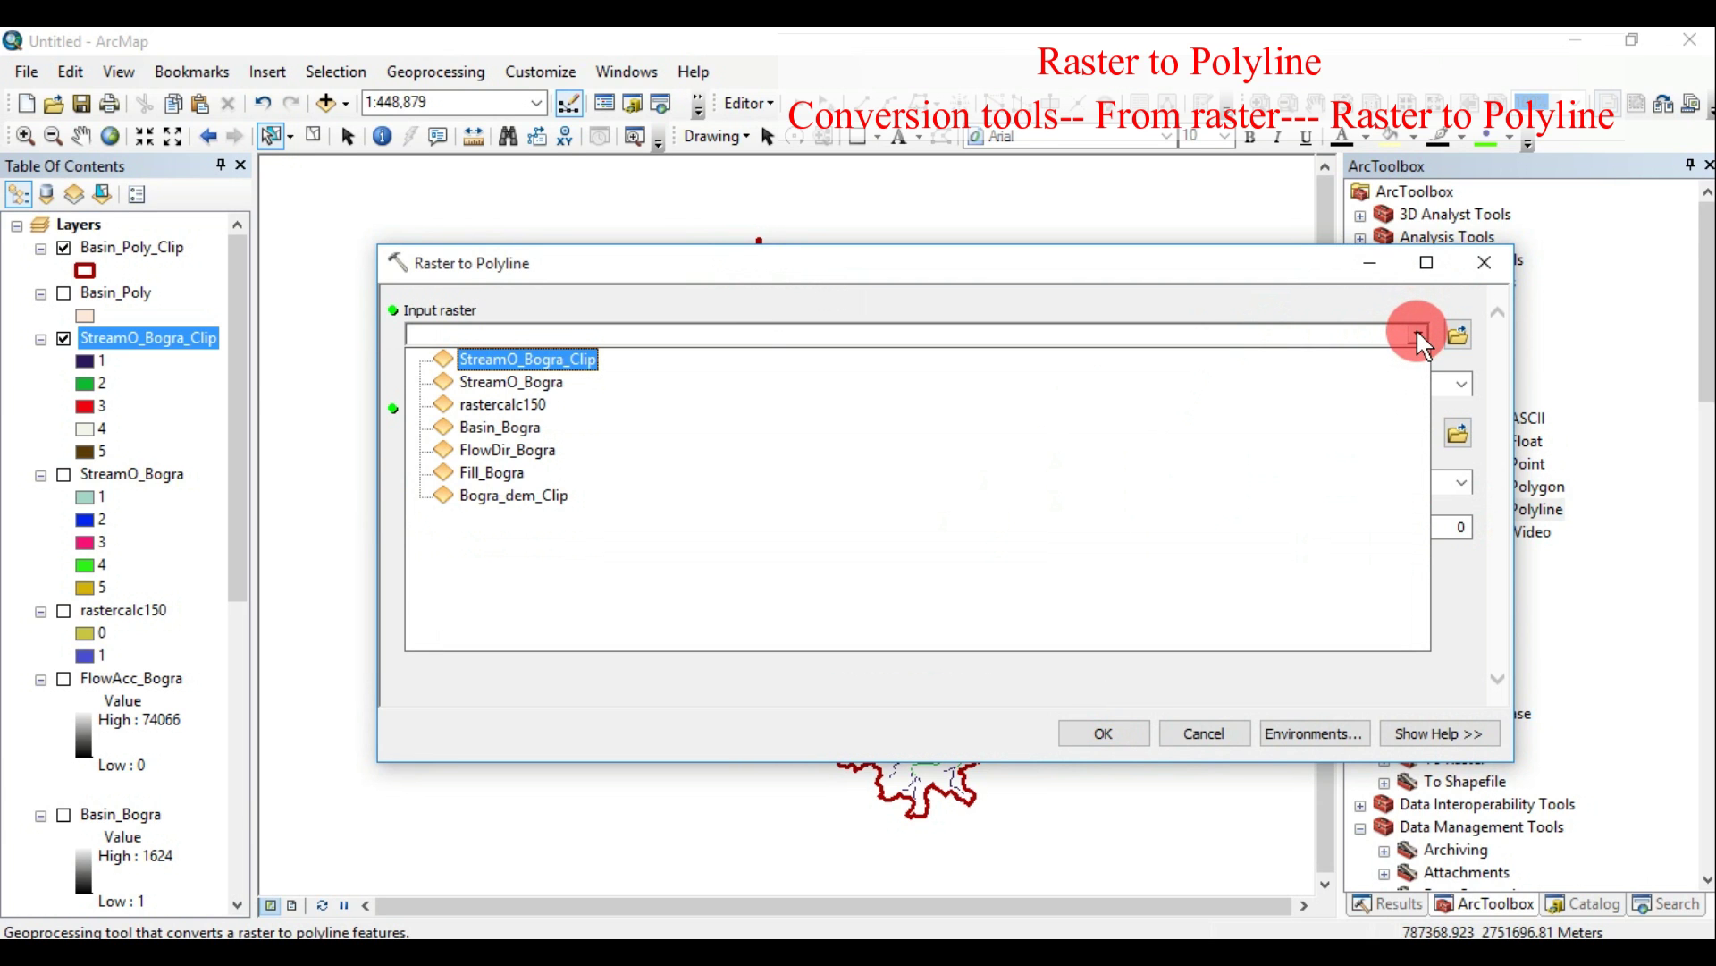
{"action": "left_click", "coordinate": [562, 357]}
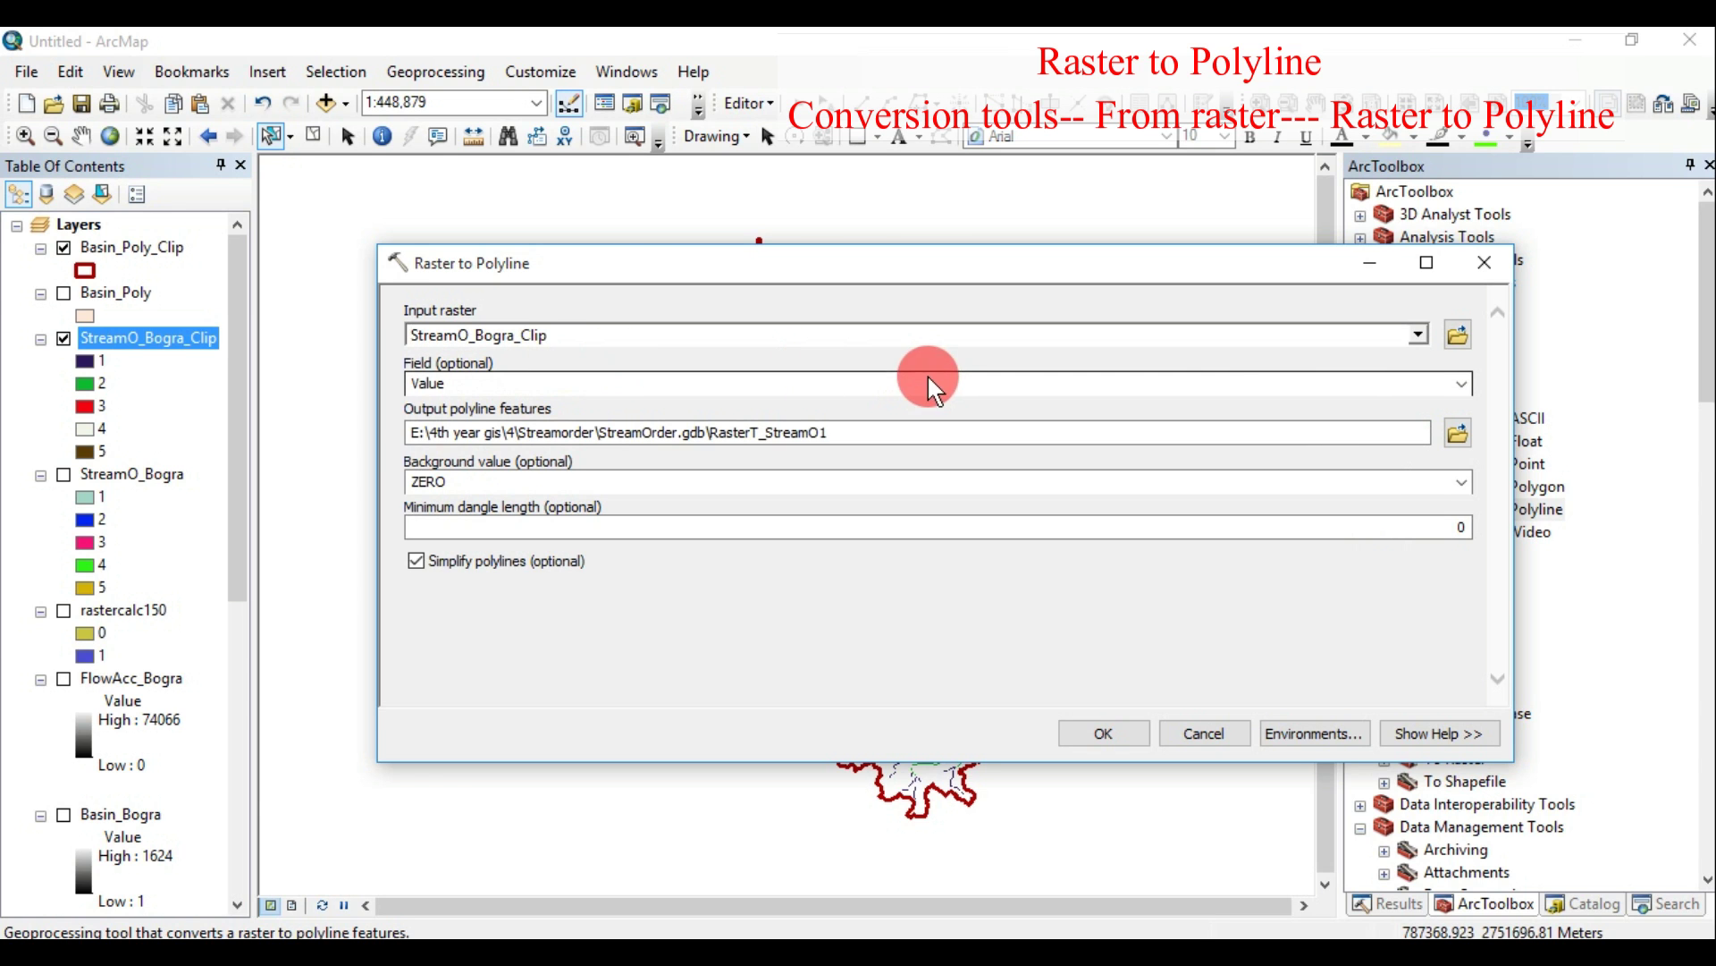
{"action": "left_click", "coordinate": [1417, 433]}
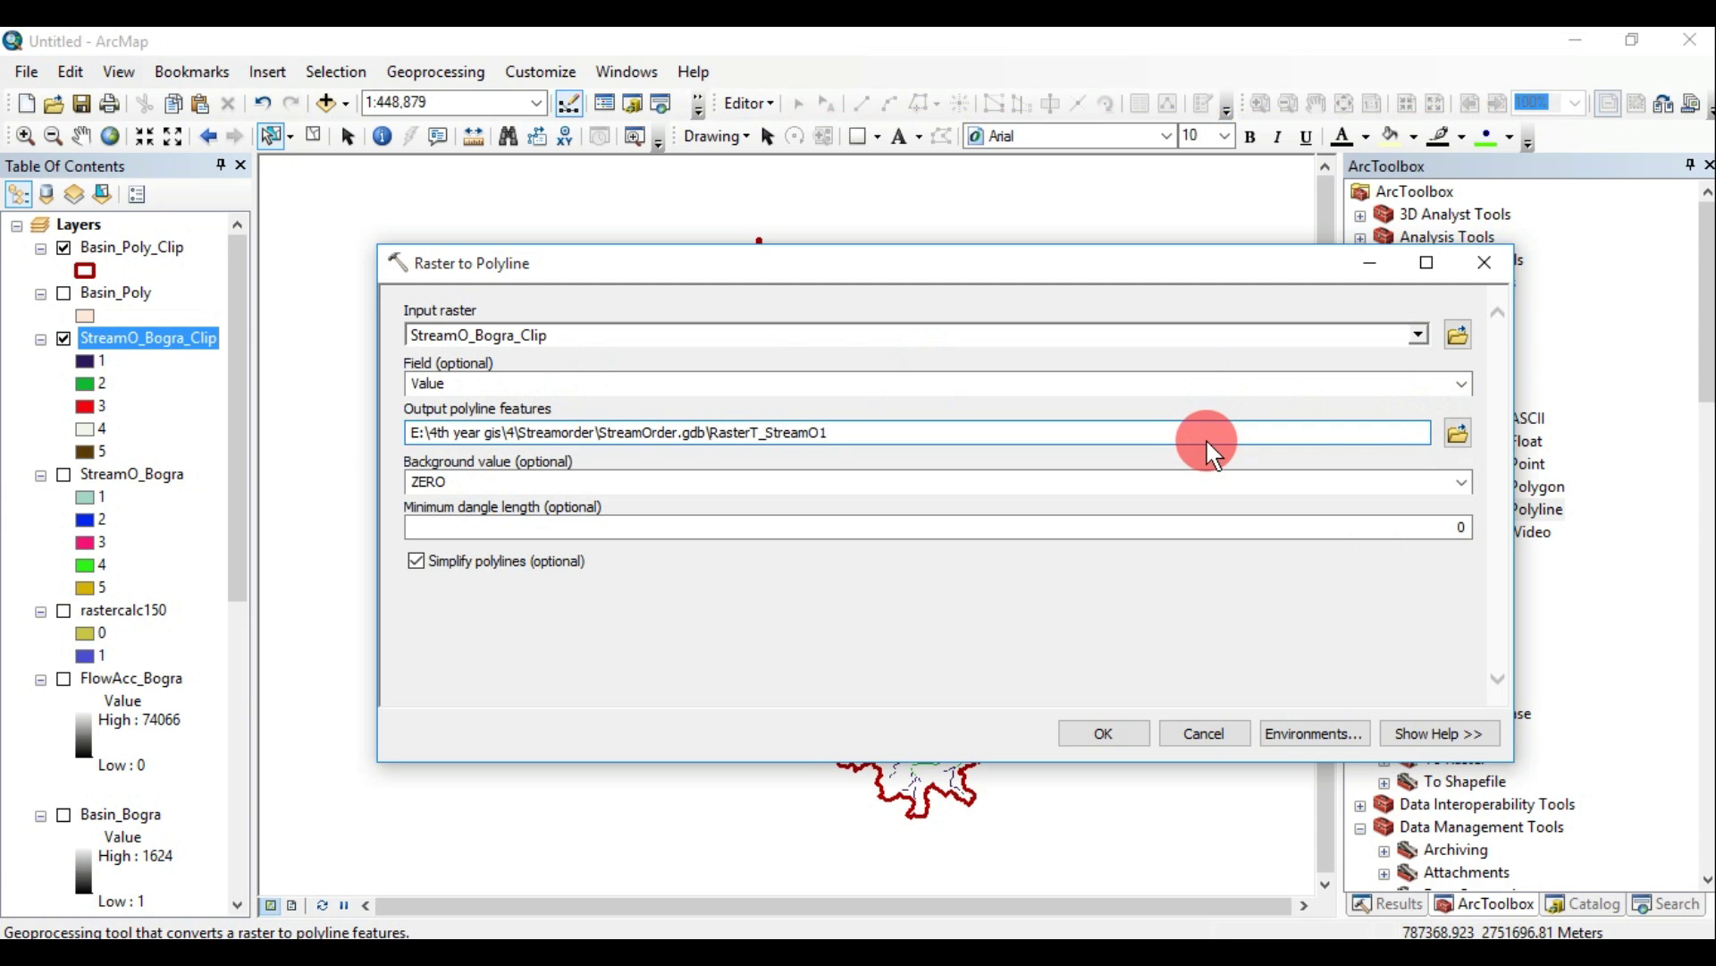
{"action": "key", "text": "BackSpace"}
{"action": "key", "text": "BackSpace"}
{"action": "left_click", "coordinate": [1123, 735]}
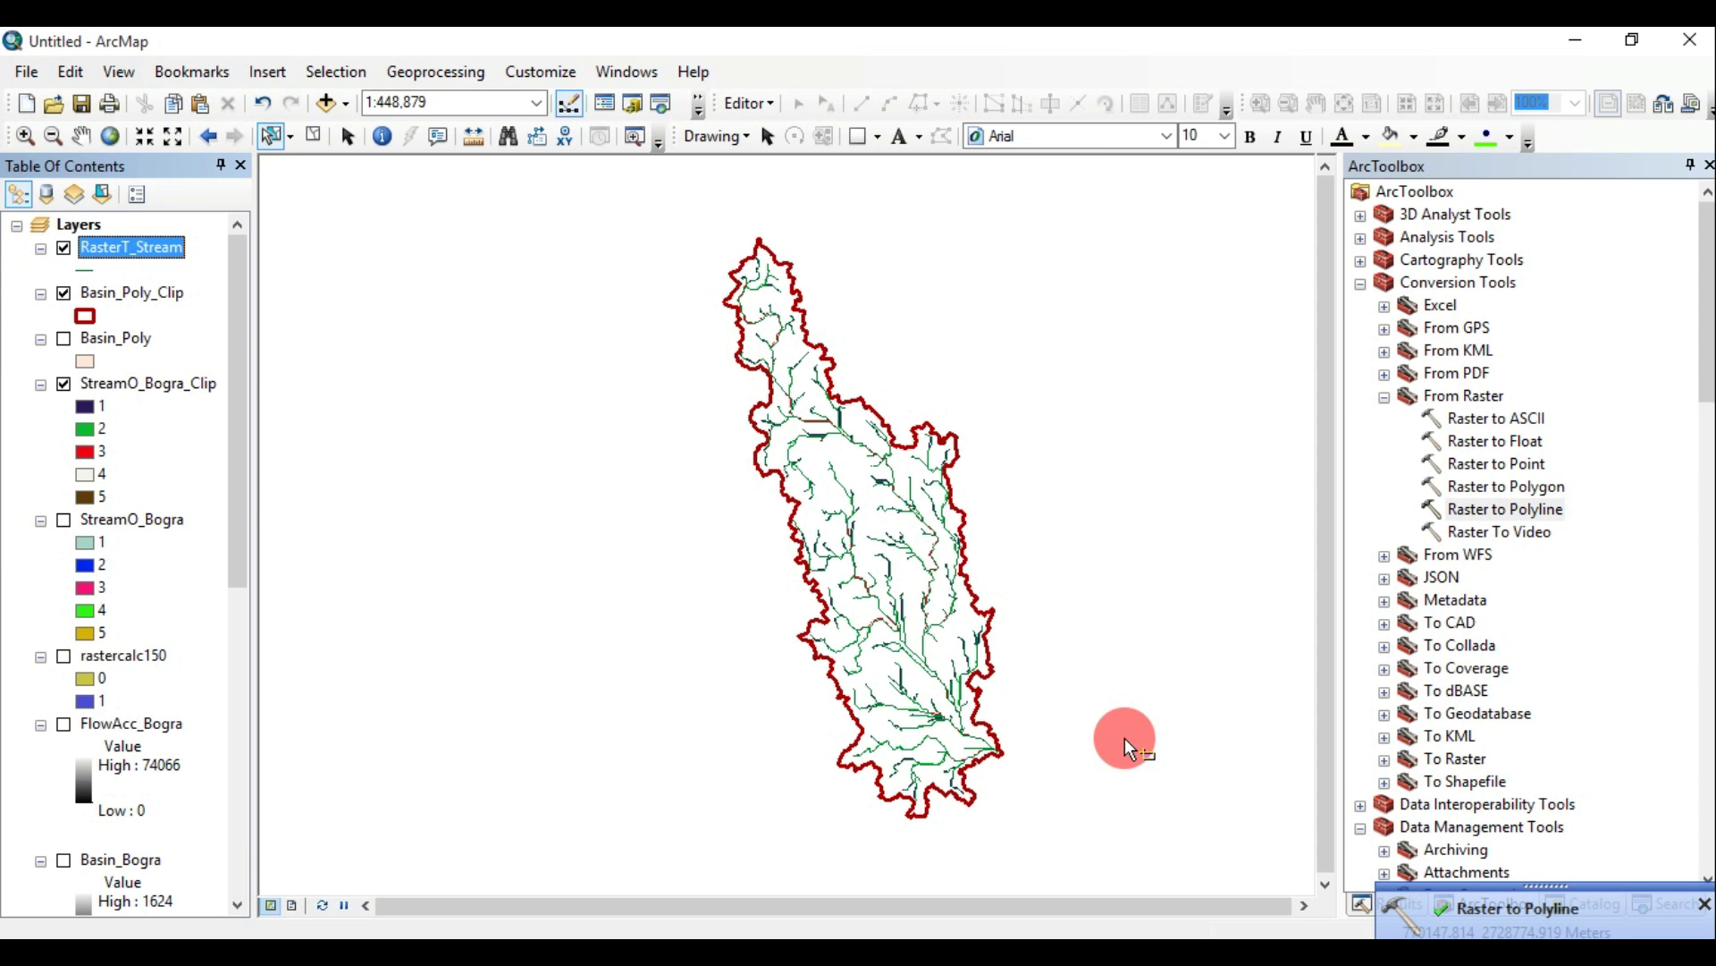
Symbolize the RasterT_Stream layer by unique values of the grid_code field and add all its values
{"action": "right_click", "coordinate": [131, 249]}
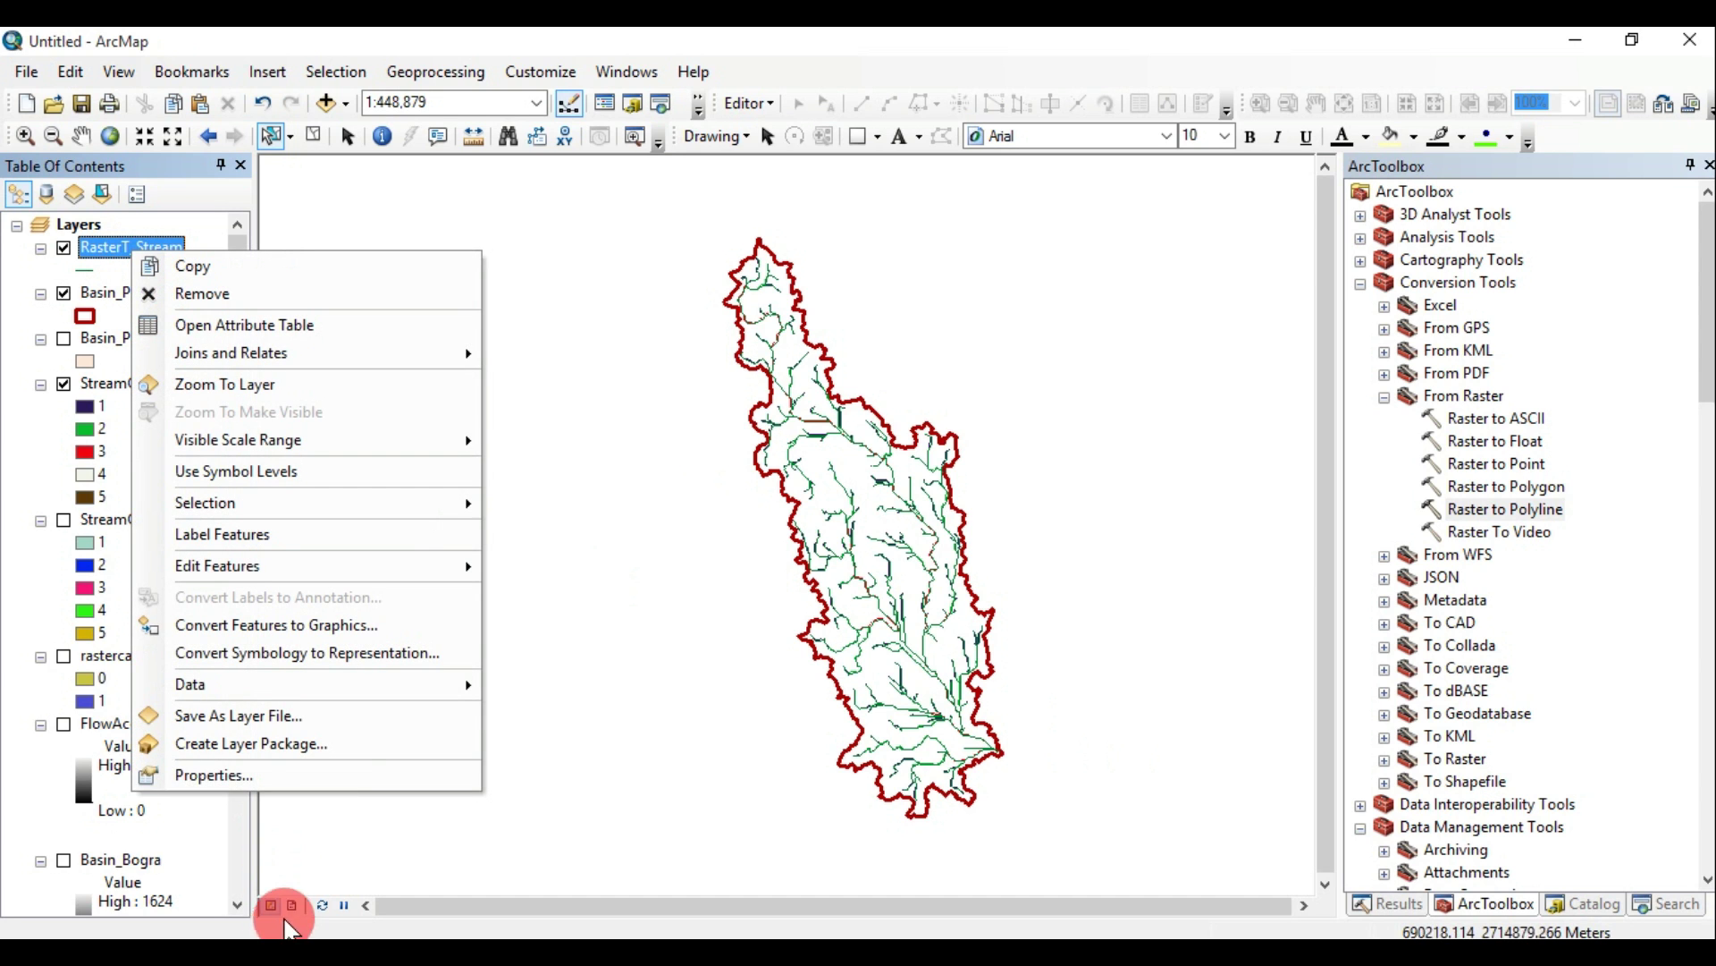
{"action": "left_click", "coordinate": [344, 774]}
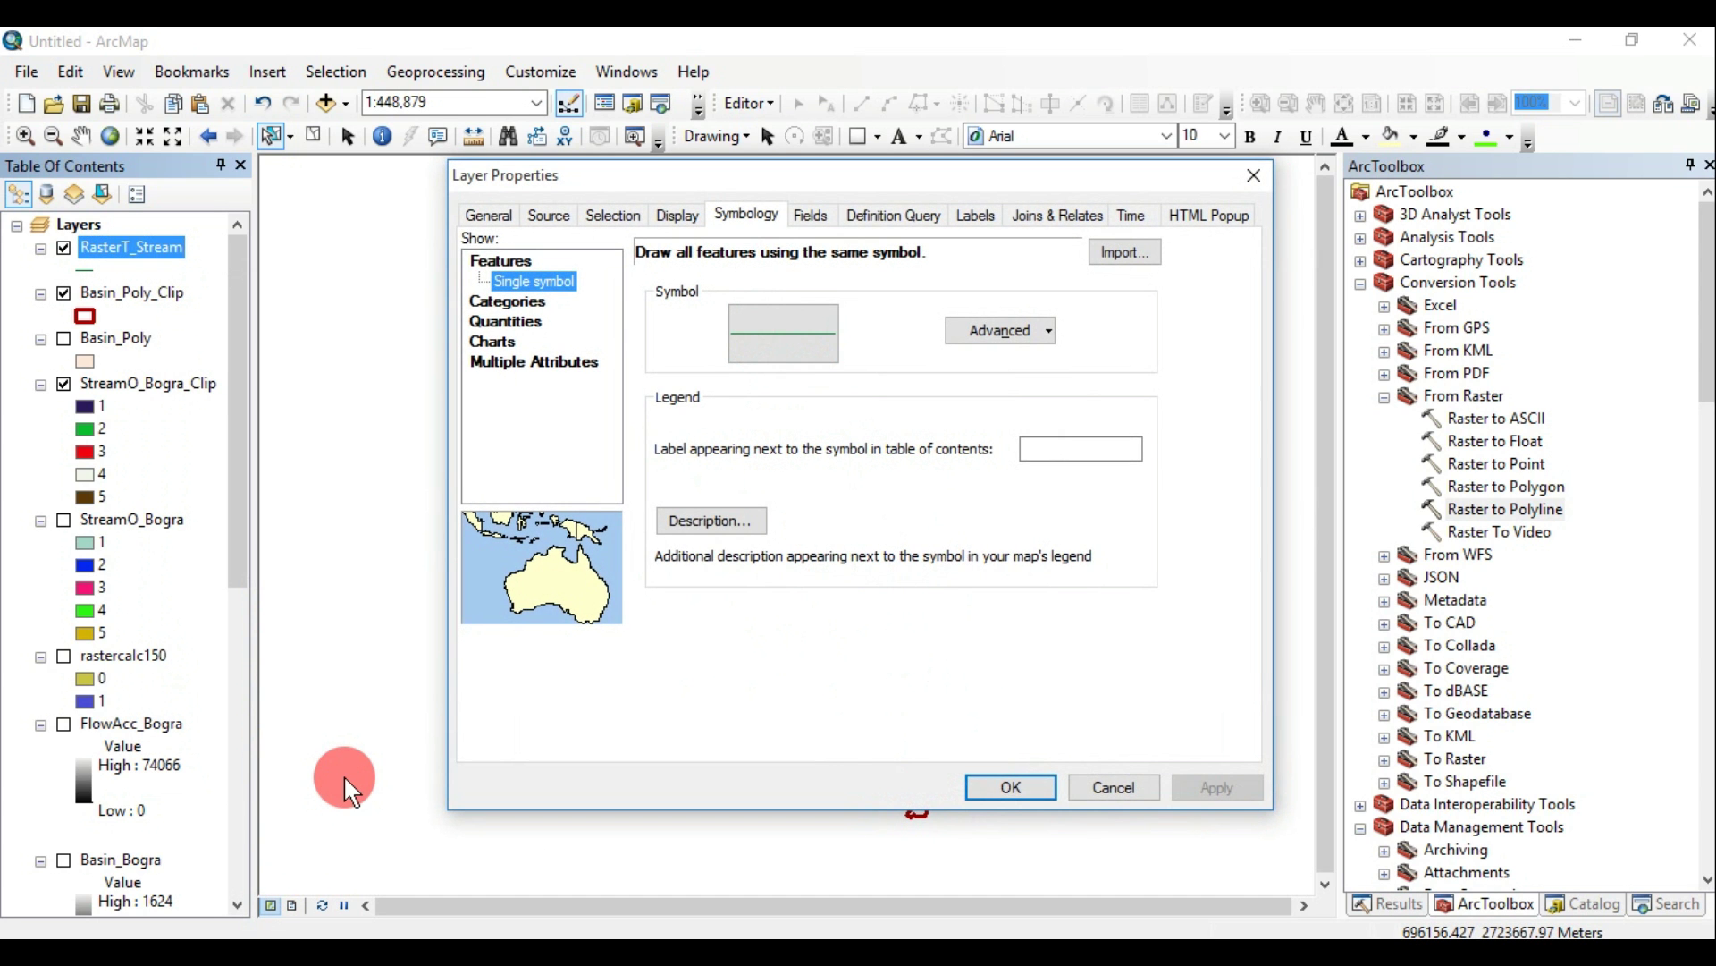
{"action": "left_click", "coordinate": [471, 322]}
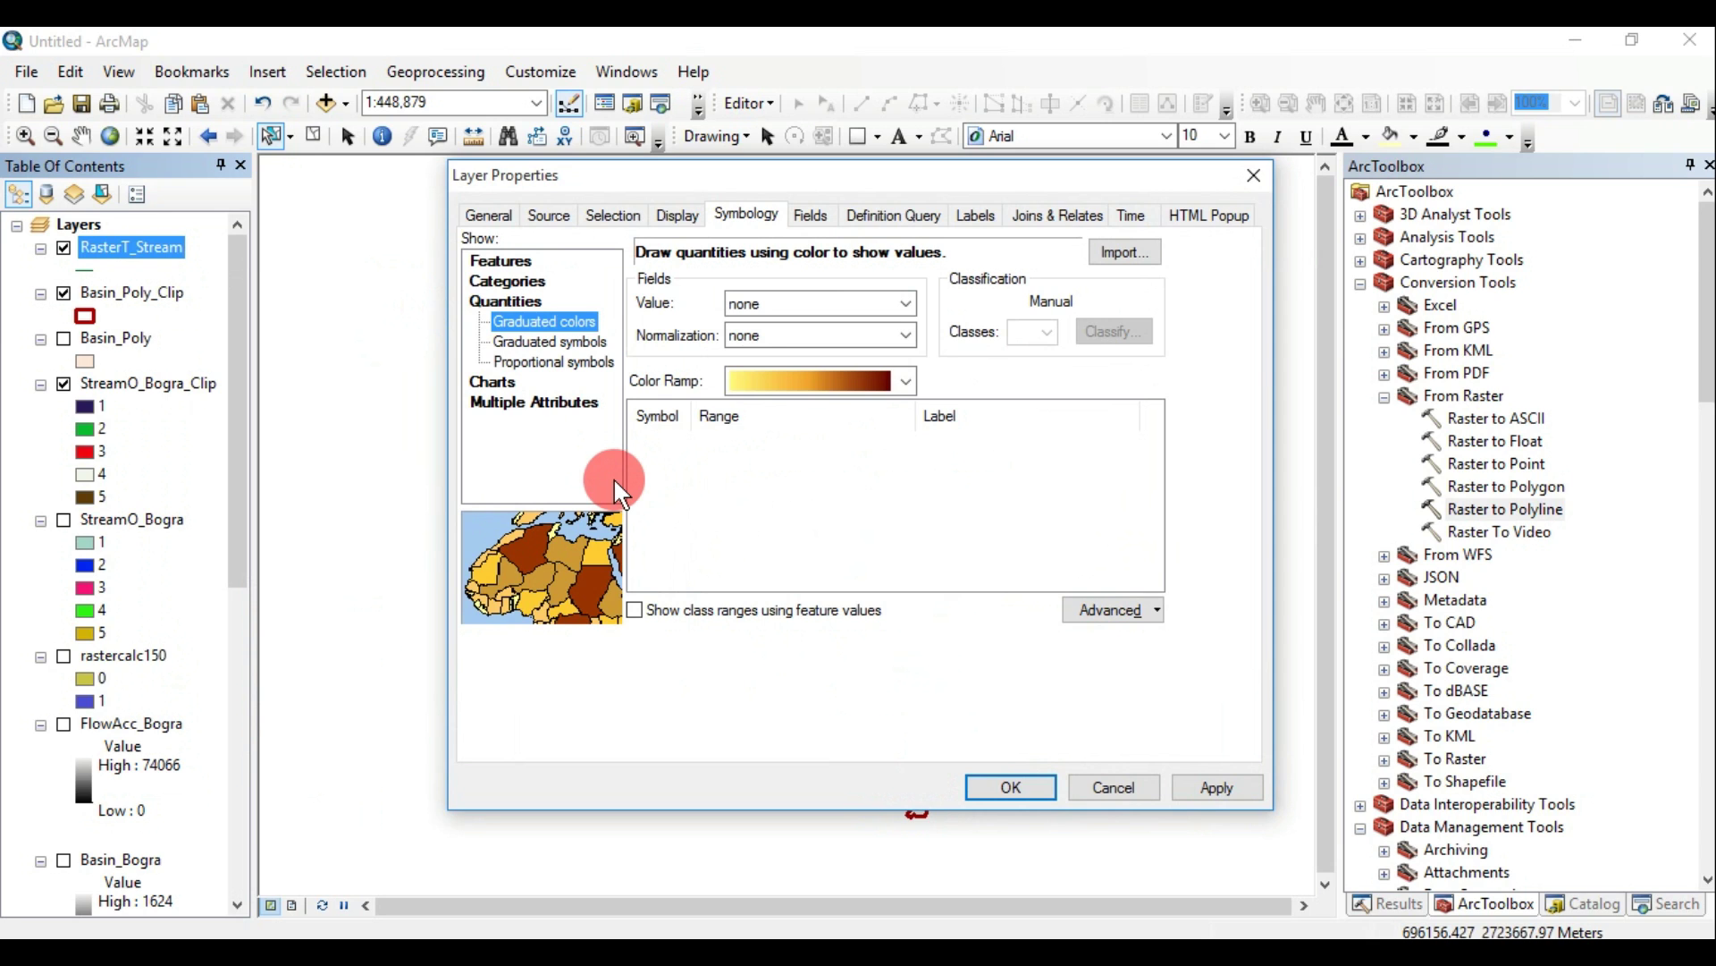
{"action": "left_click", "coordinate": [525, 284]}
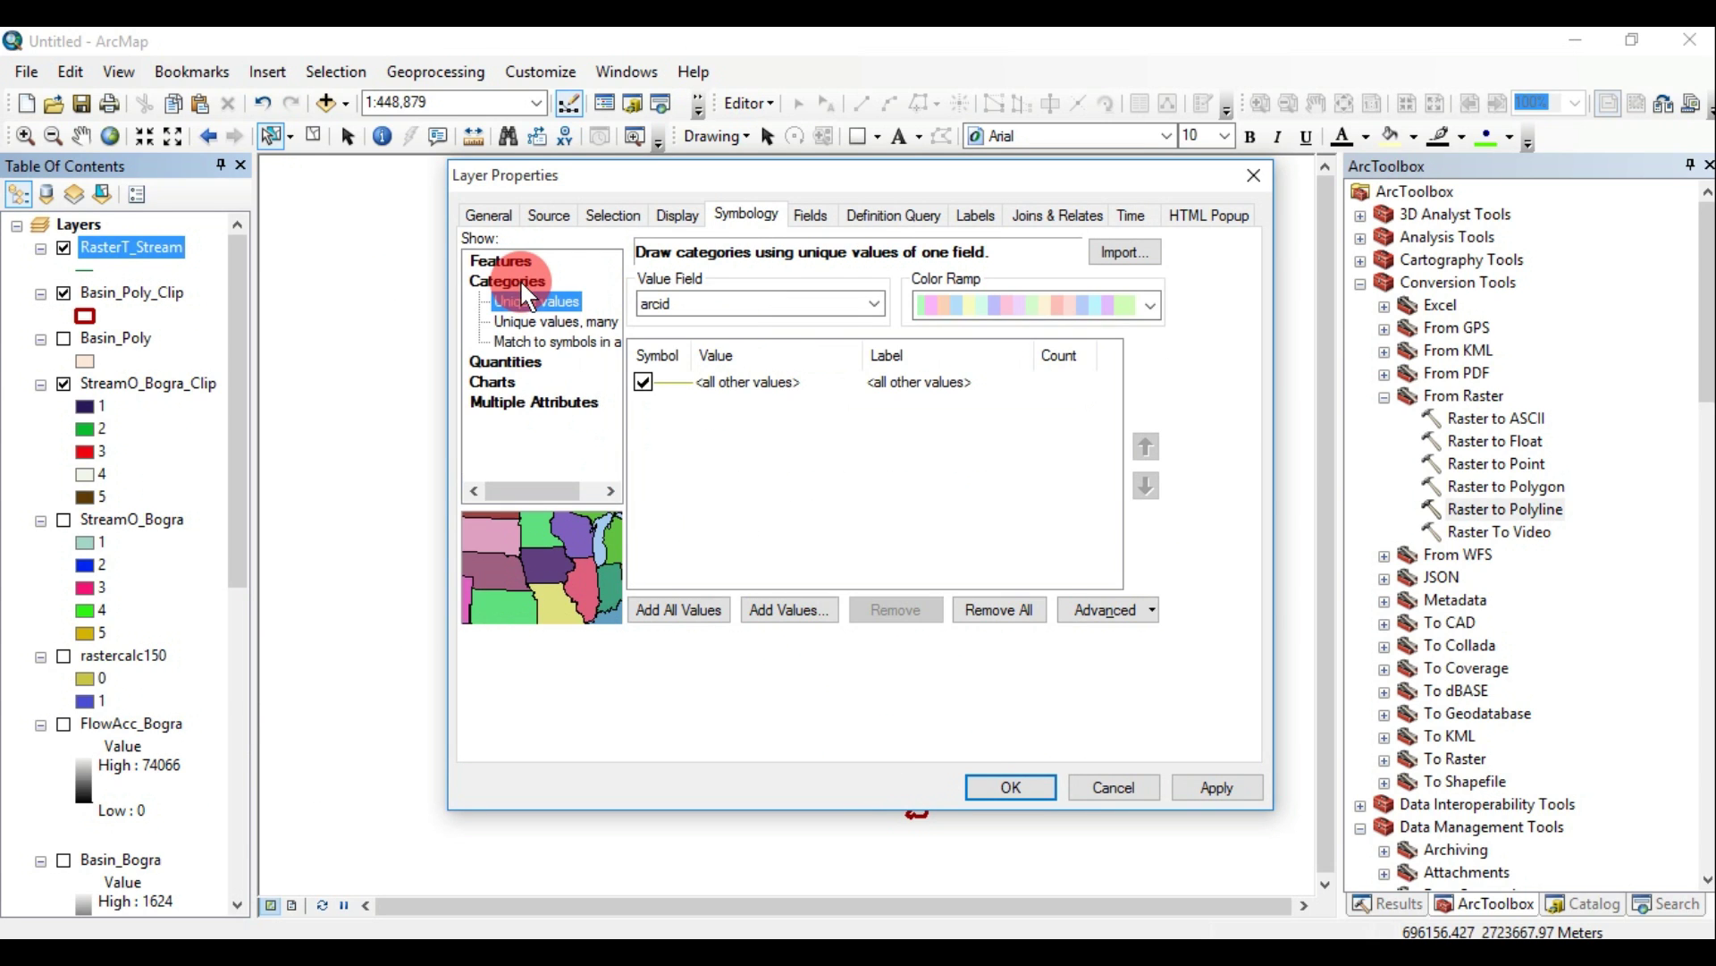
{"action": "left_click", "coordinate": [872, 296]}
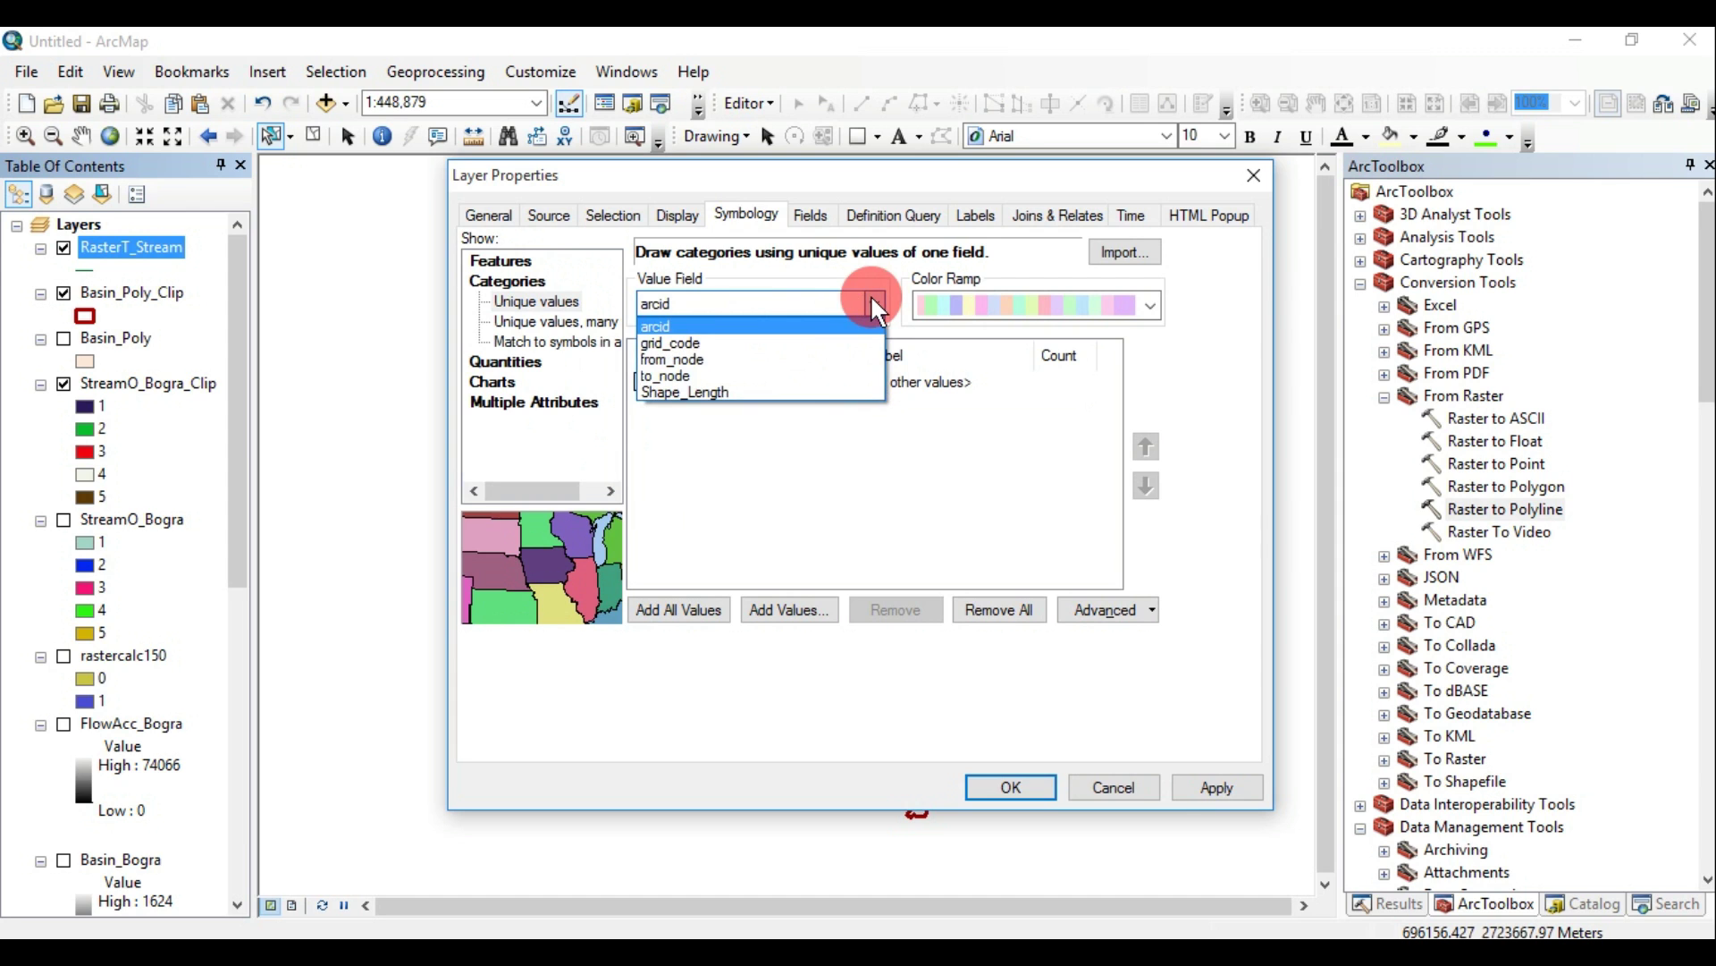
{"action": "left_click", "coordinate": [788, 344]}
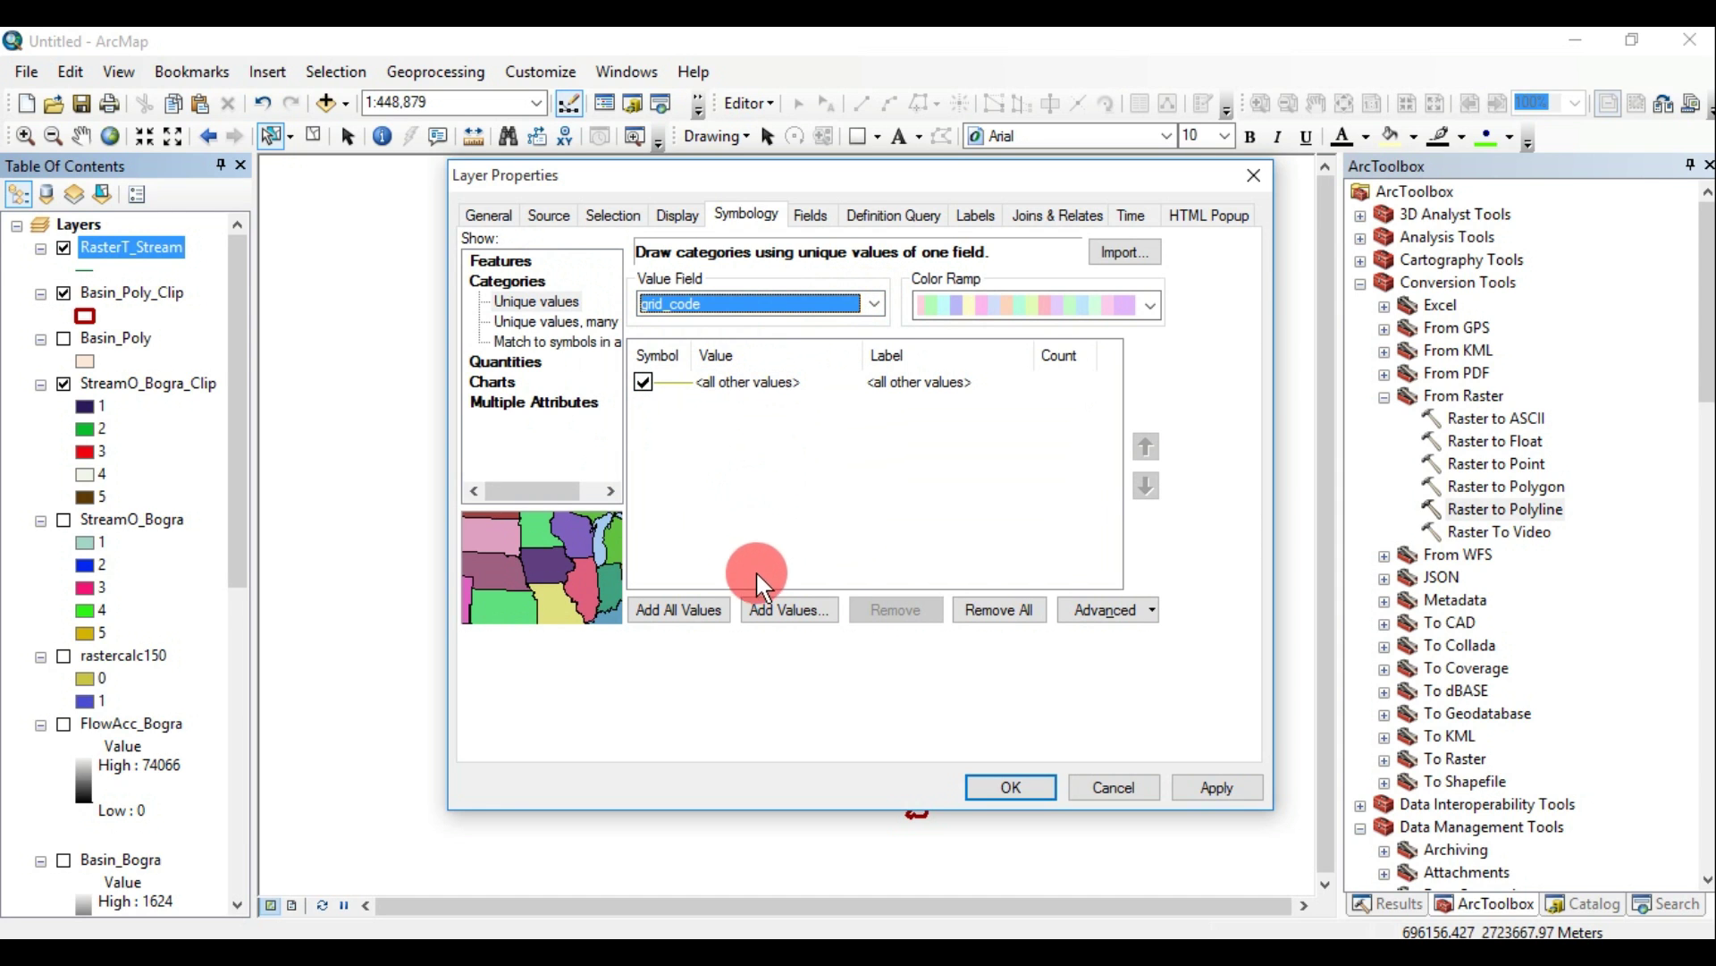
{"action": "left_click", "coordinate": [678, 610]}
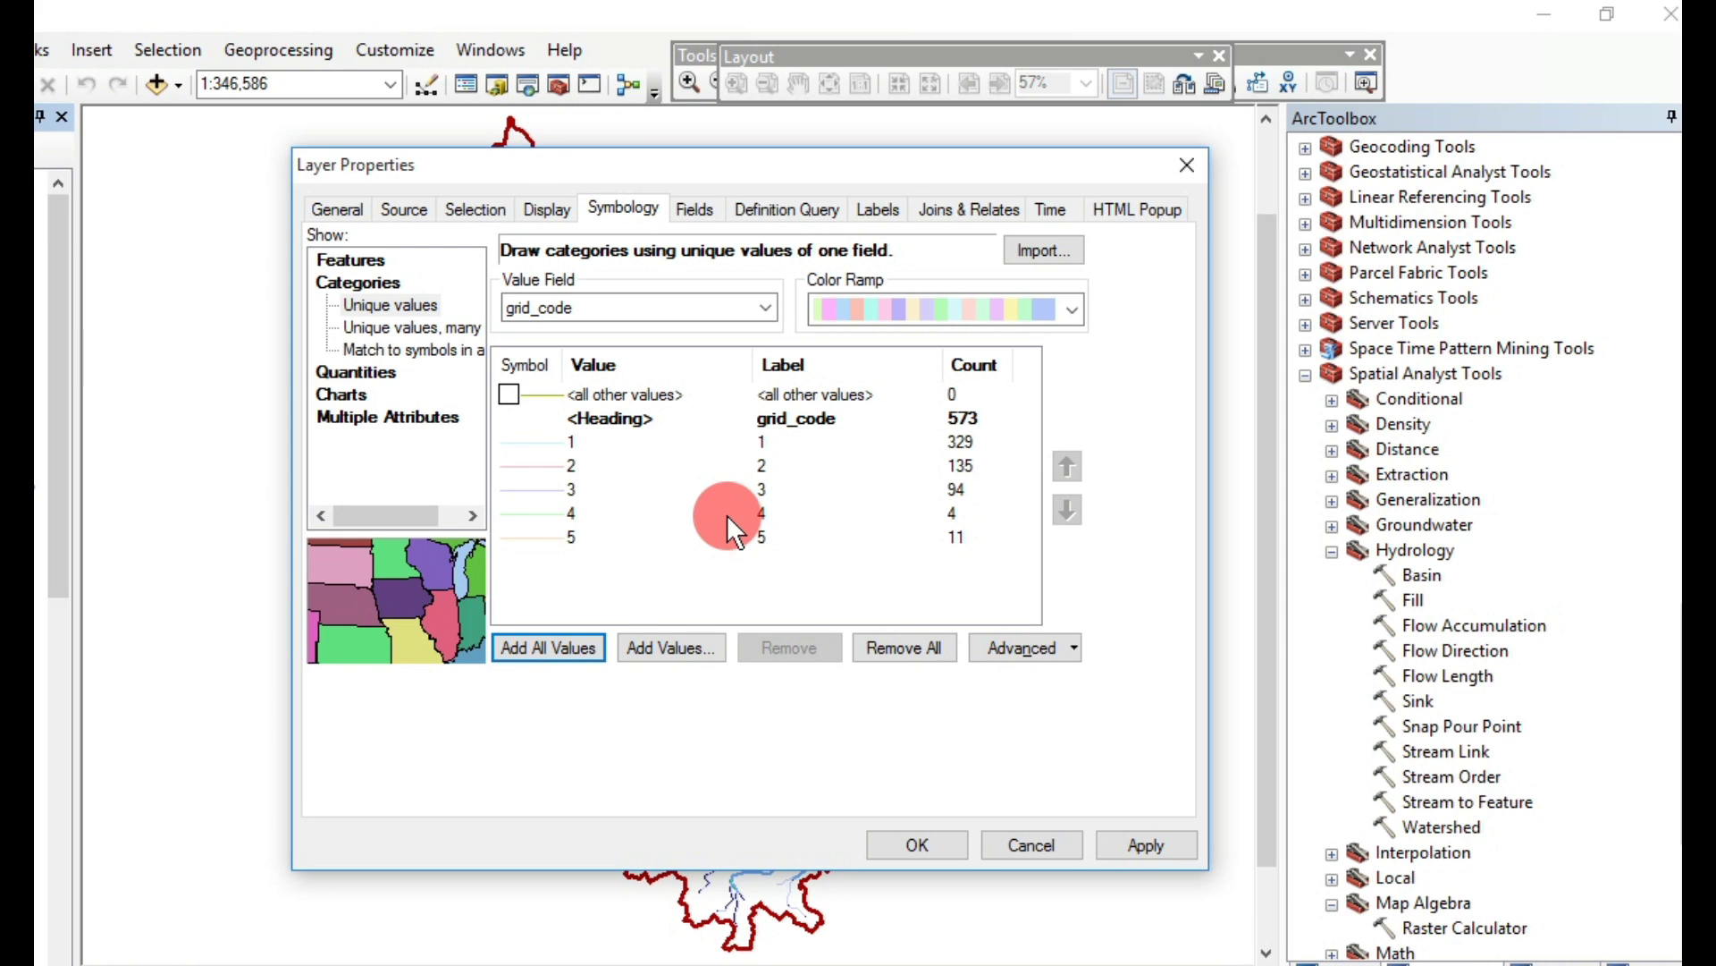
Give the grid_code 5 class a dark blue line with a width of 2 and label it "5th order stream"
{"action": "double_click", "coordinate": [529, 538]}
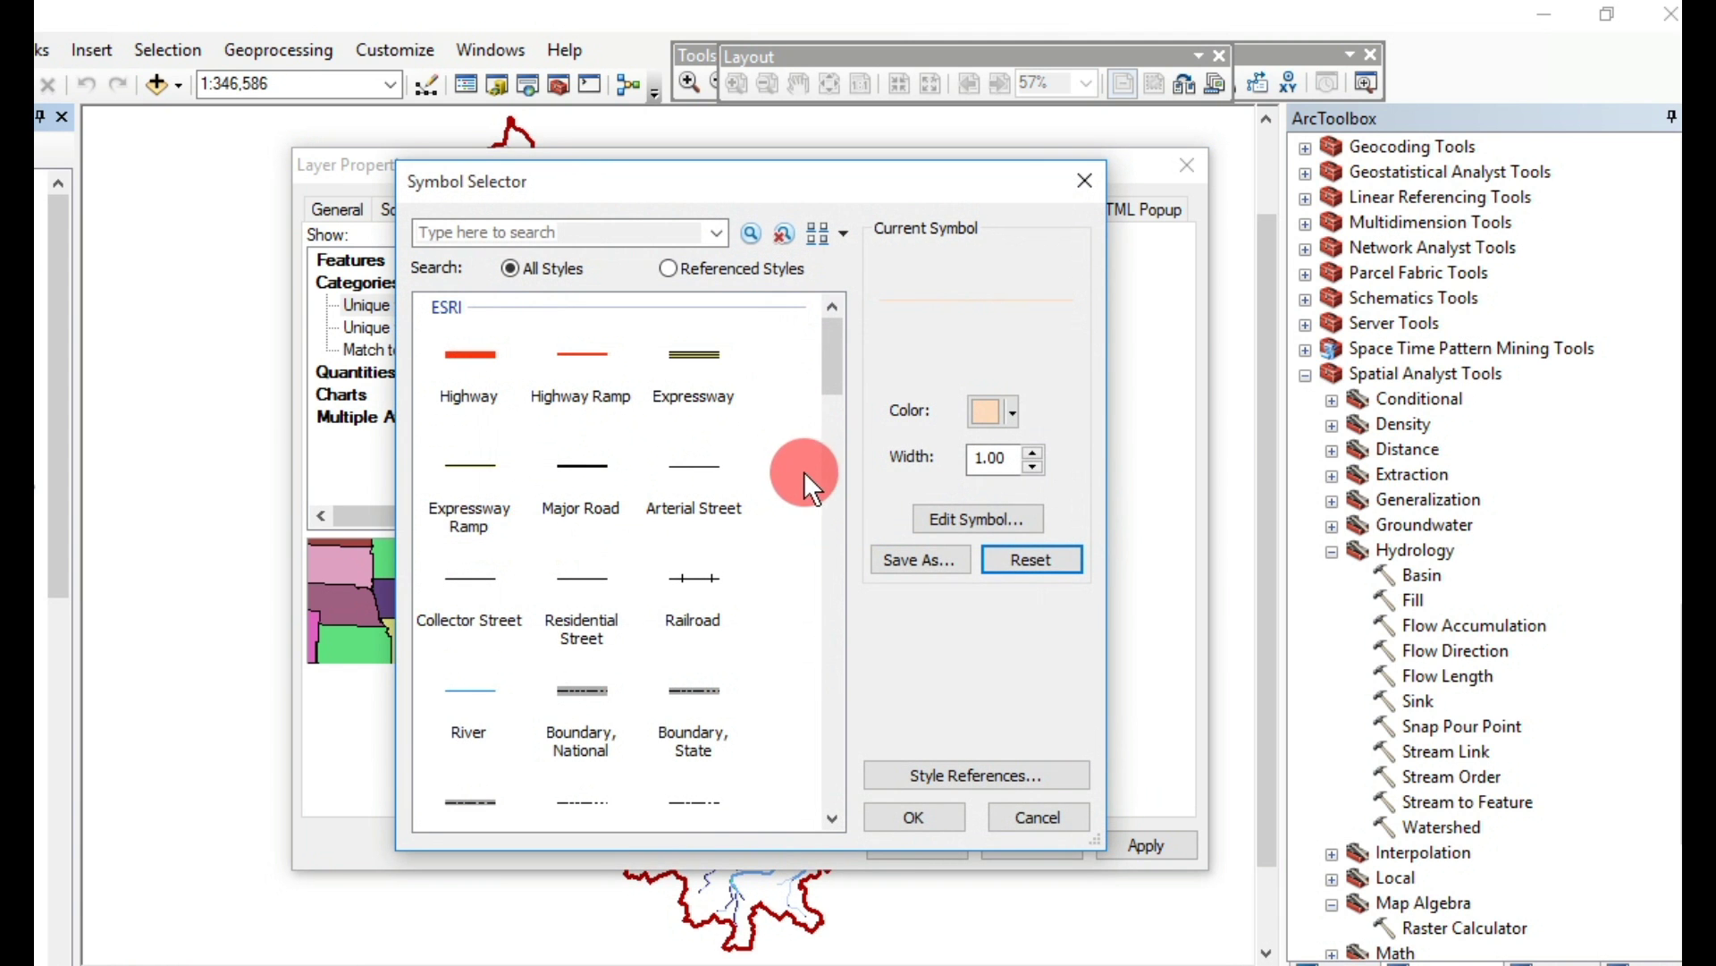
{"action": "left_click", "coordinate": [1011, 411]}
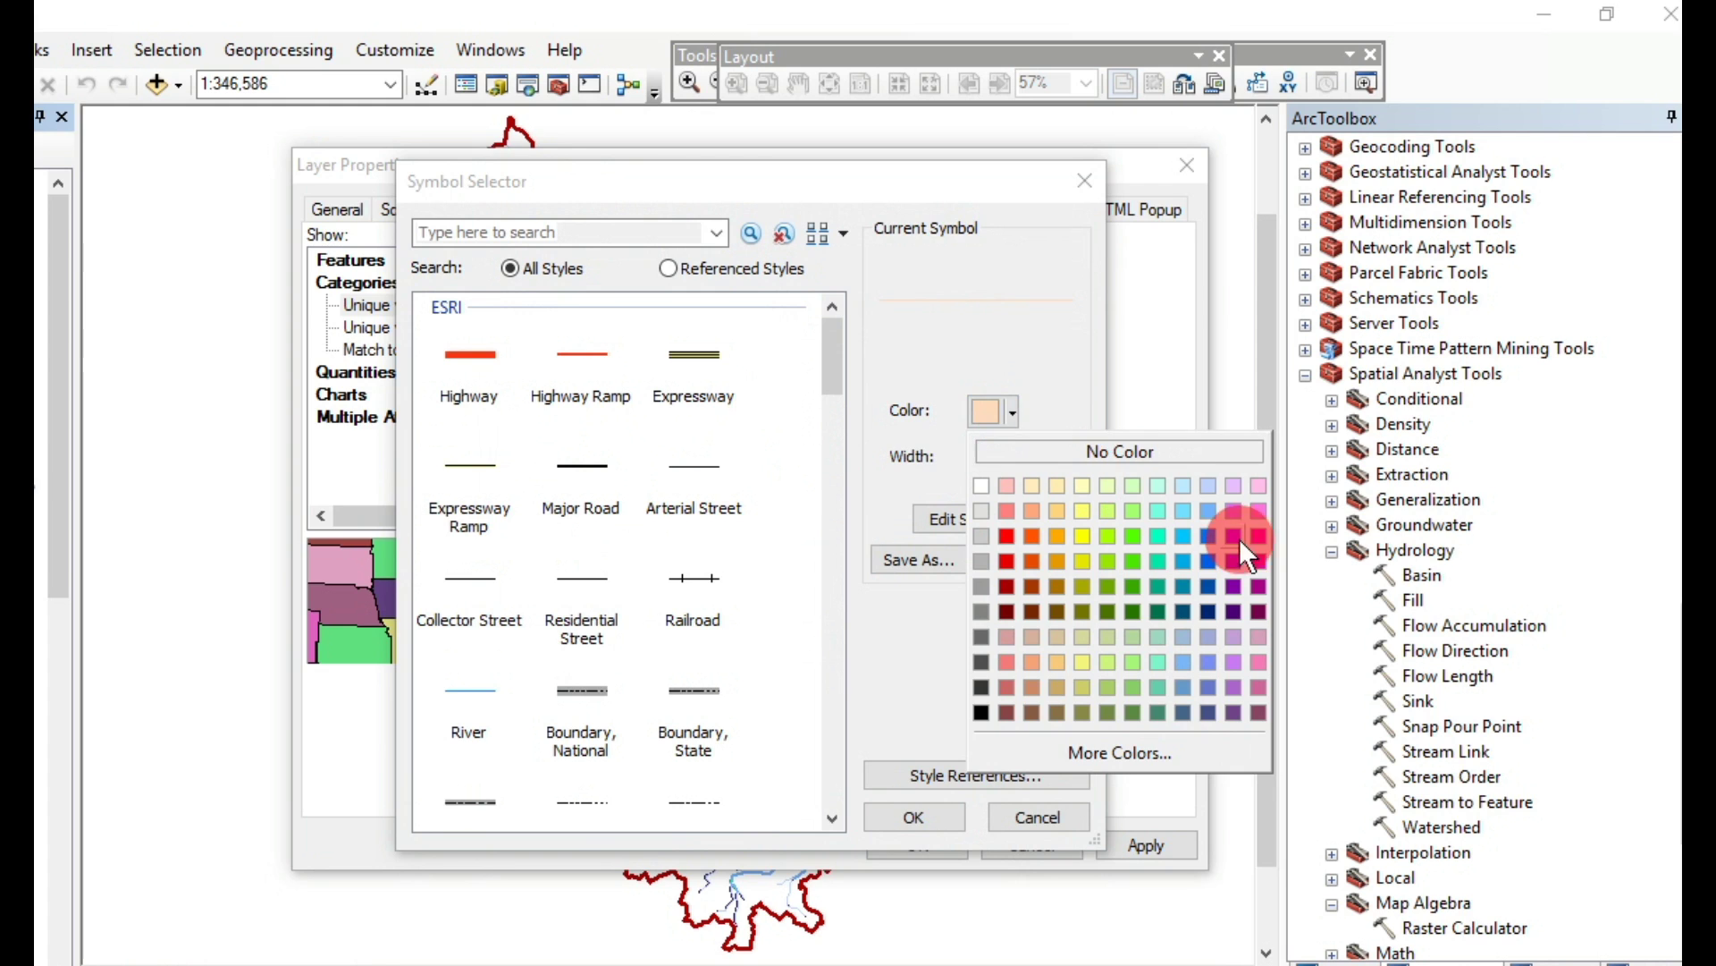
{"action": "left_click", "coordinate": [1208, 584]}
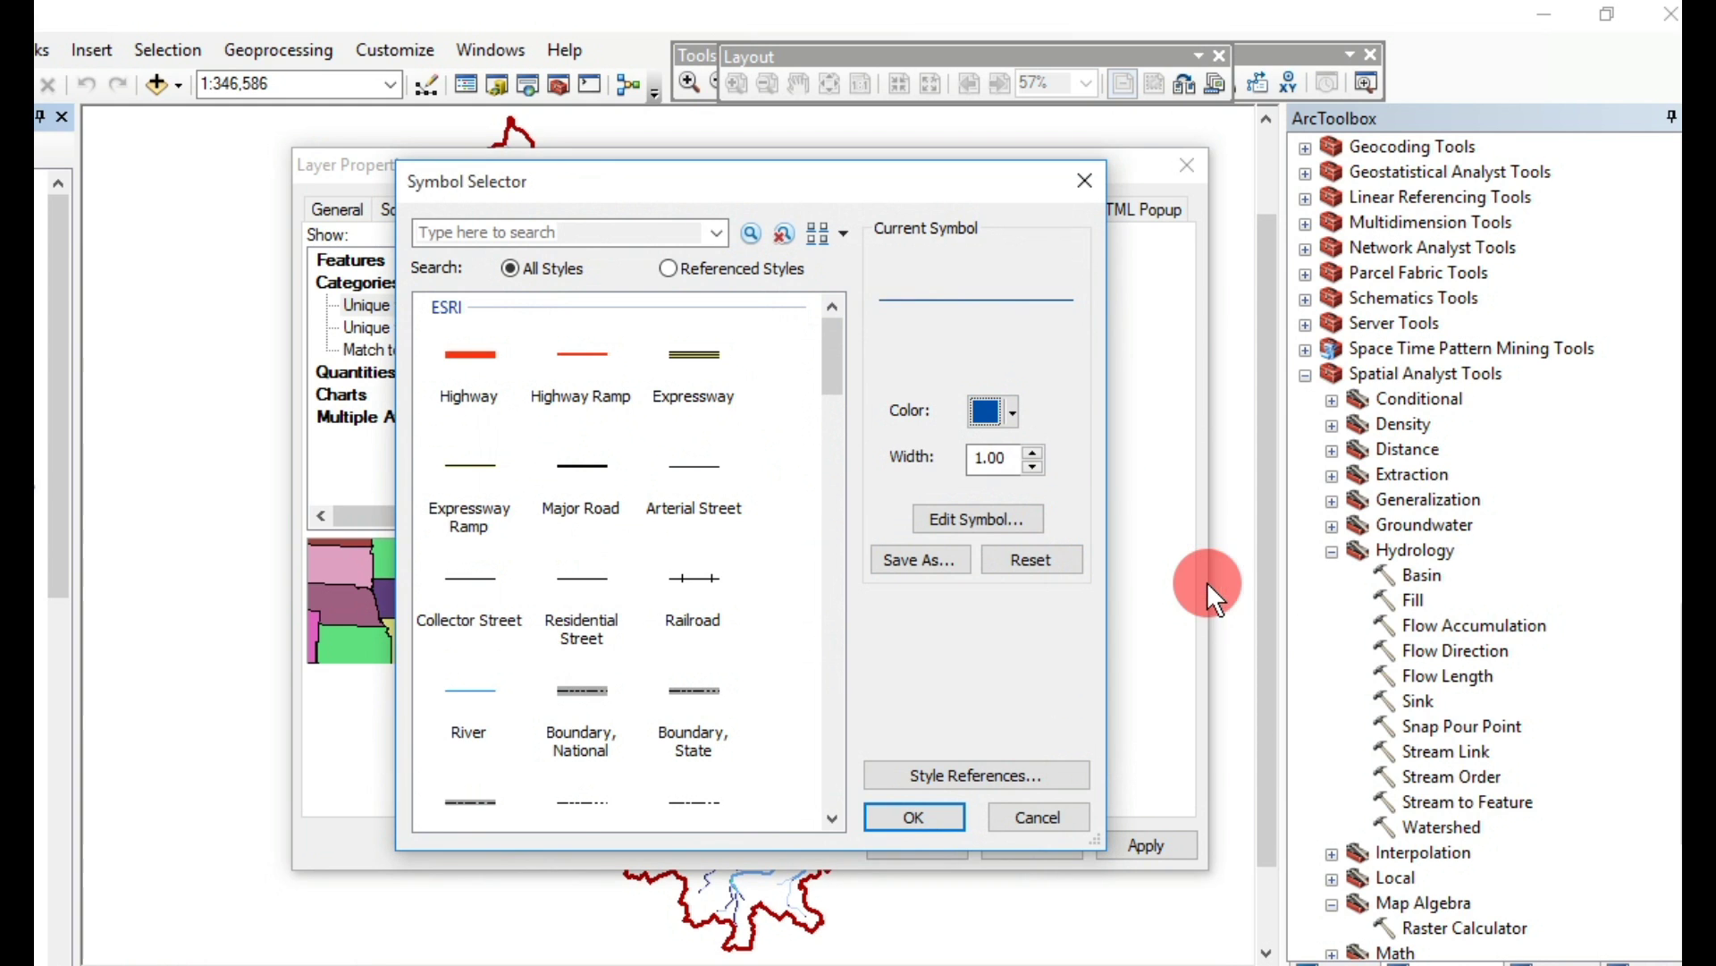
{"action": "left_click", "coordinate": [1008, 468]}
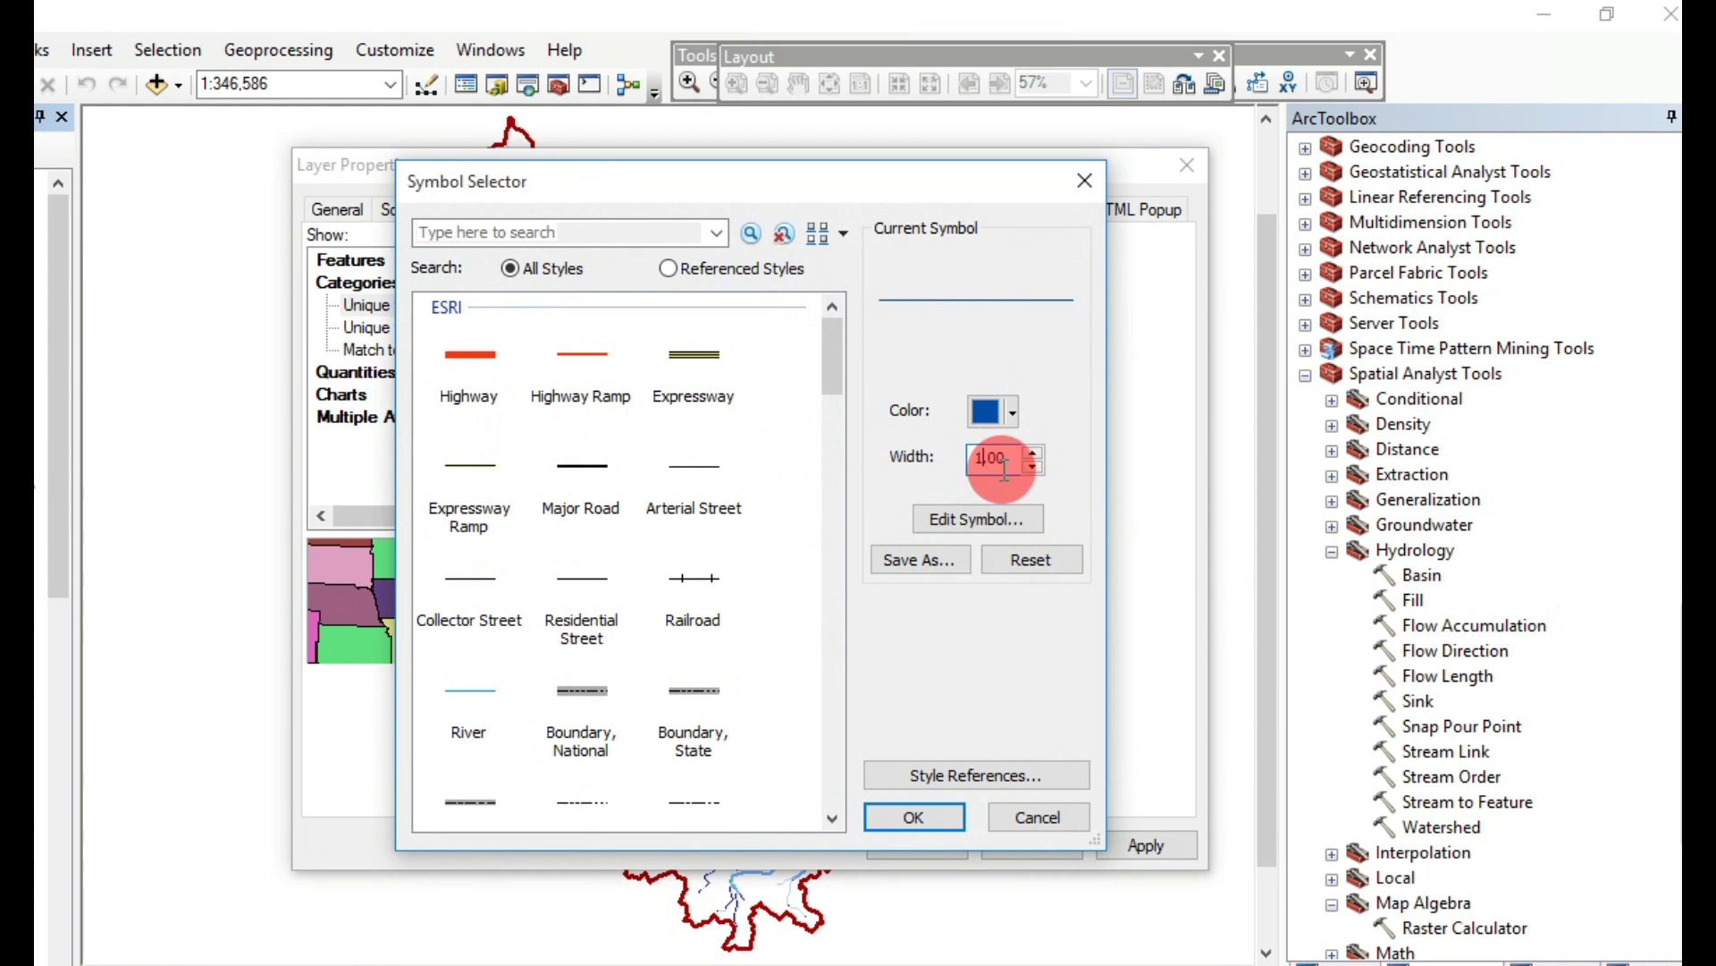
{"action": "key", "text": "BackSpace"}
{"action": "key", "text": "BackSpace"}
{"action": "type", "text": "2"}
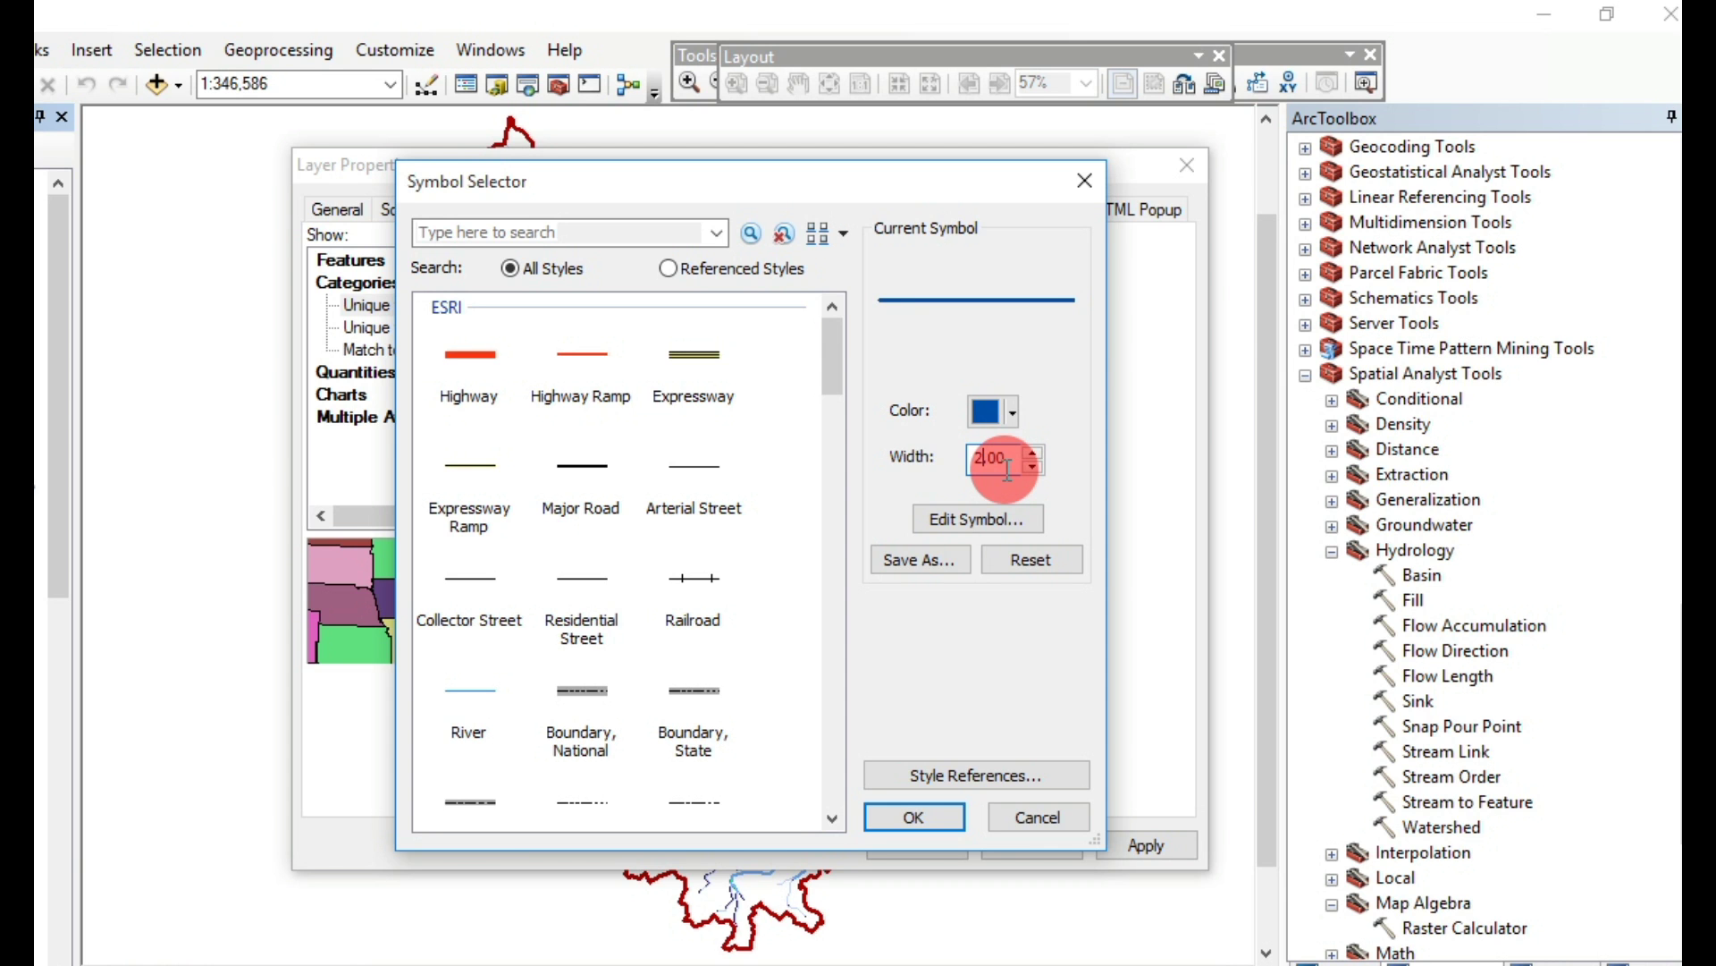
{"action": "left_click", "coordinate": [899, 820]}
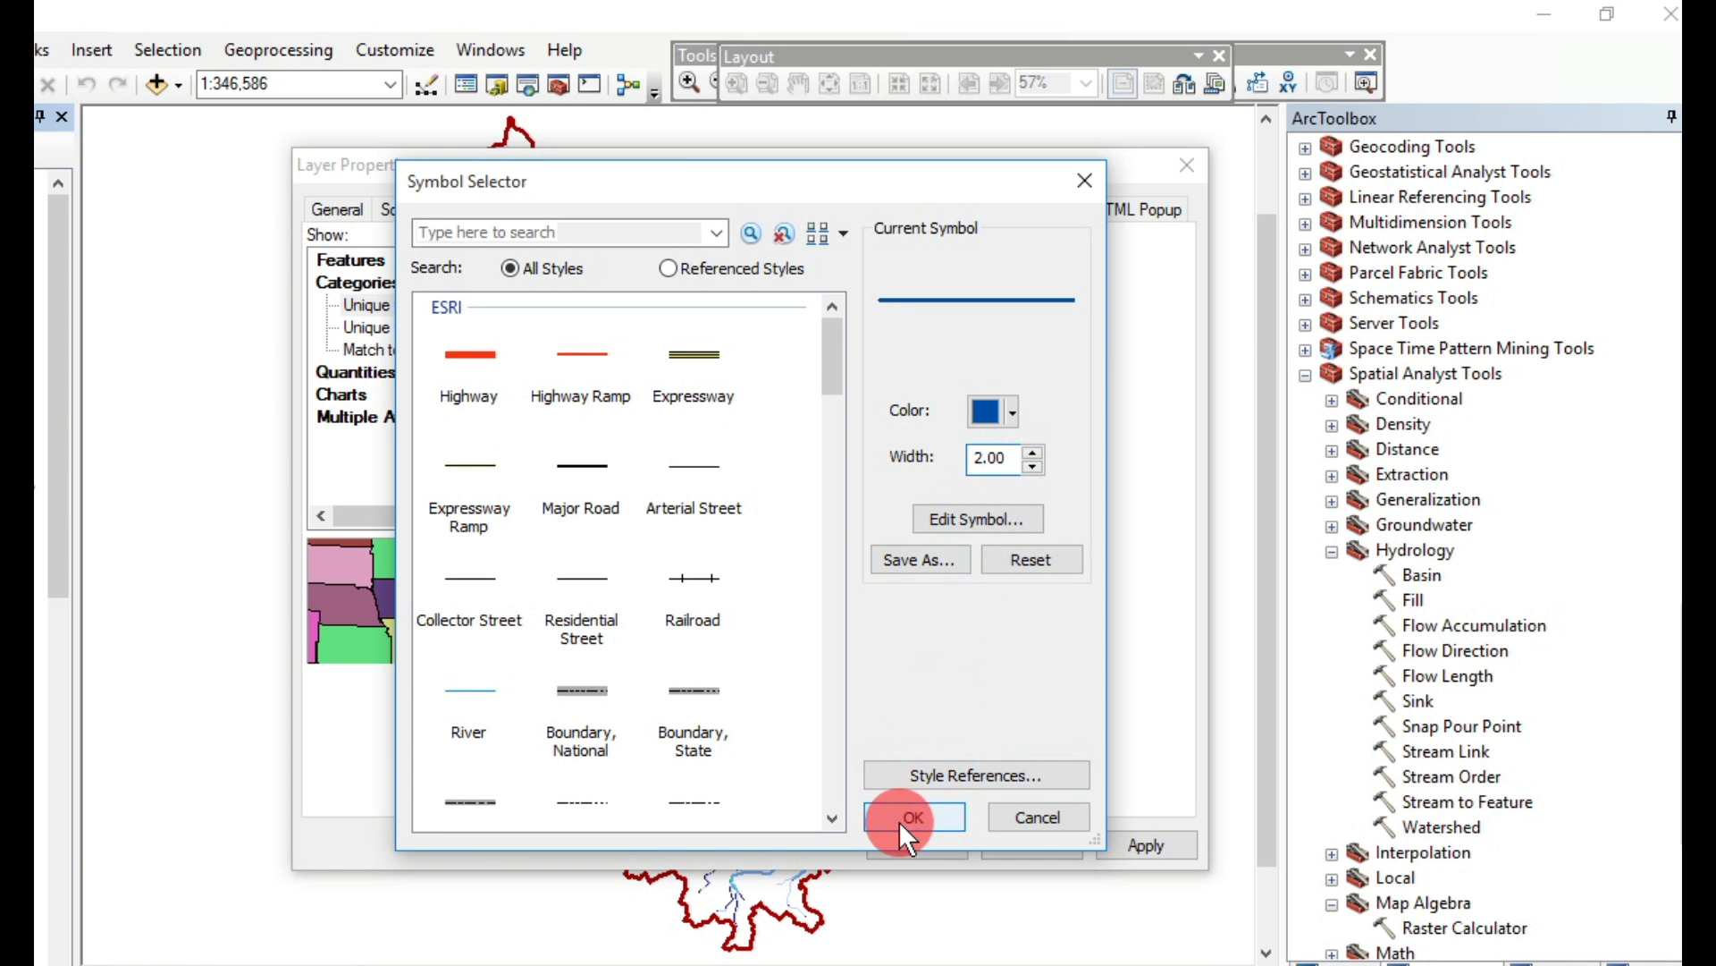
{"action": "left_click", "coordinate": [819, 538]}
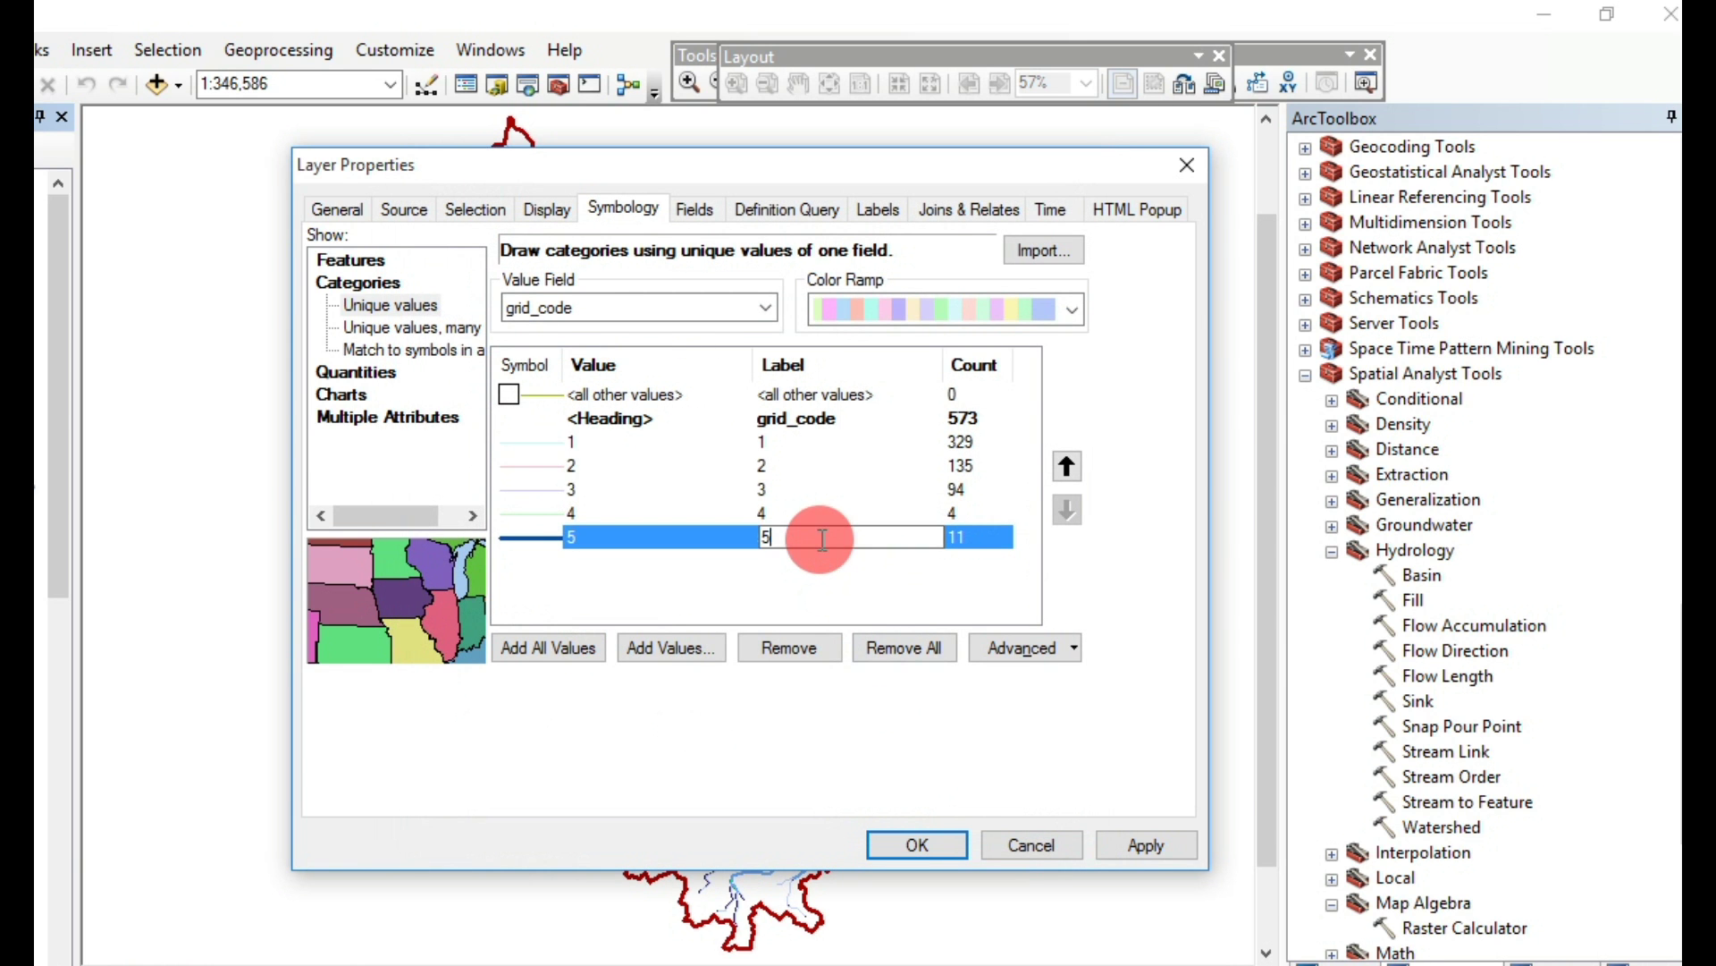
{"action": "type", "text": "th order stream"}
Change the grid_code 4 class symbol to a medium blue line with a width of 1.75
{"action": "double_click", "coordinate": [554, 512]}
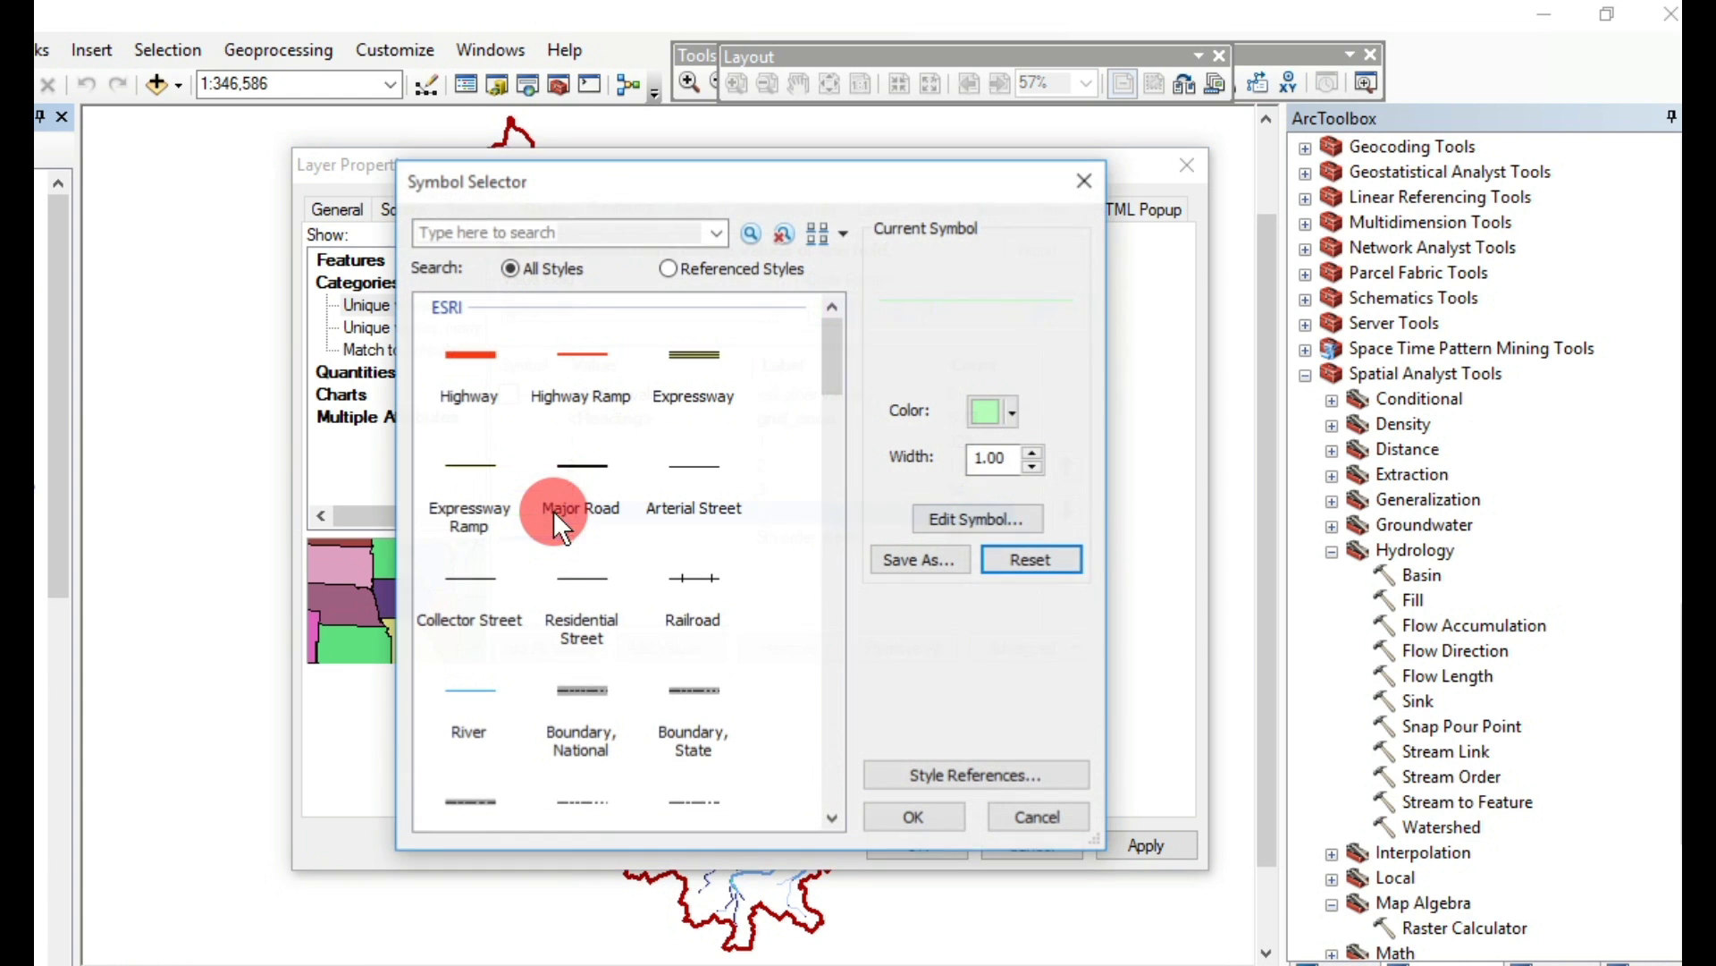
{"action": "left_click", "coordinate": [1013, 413]}
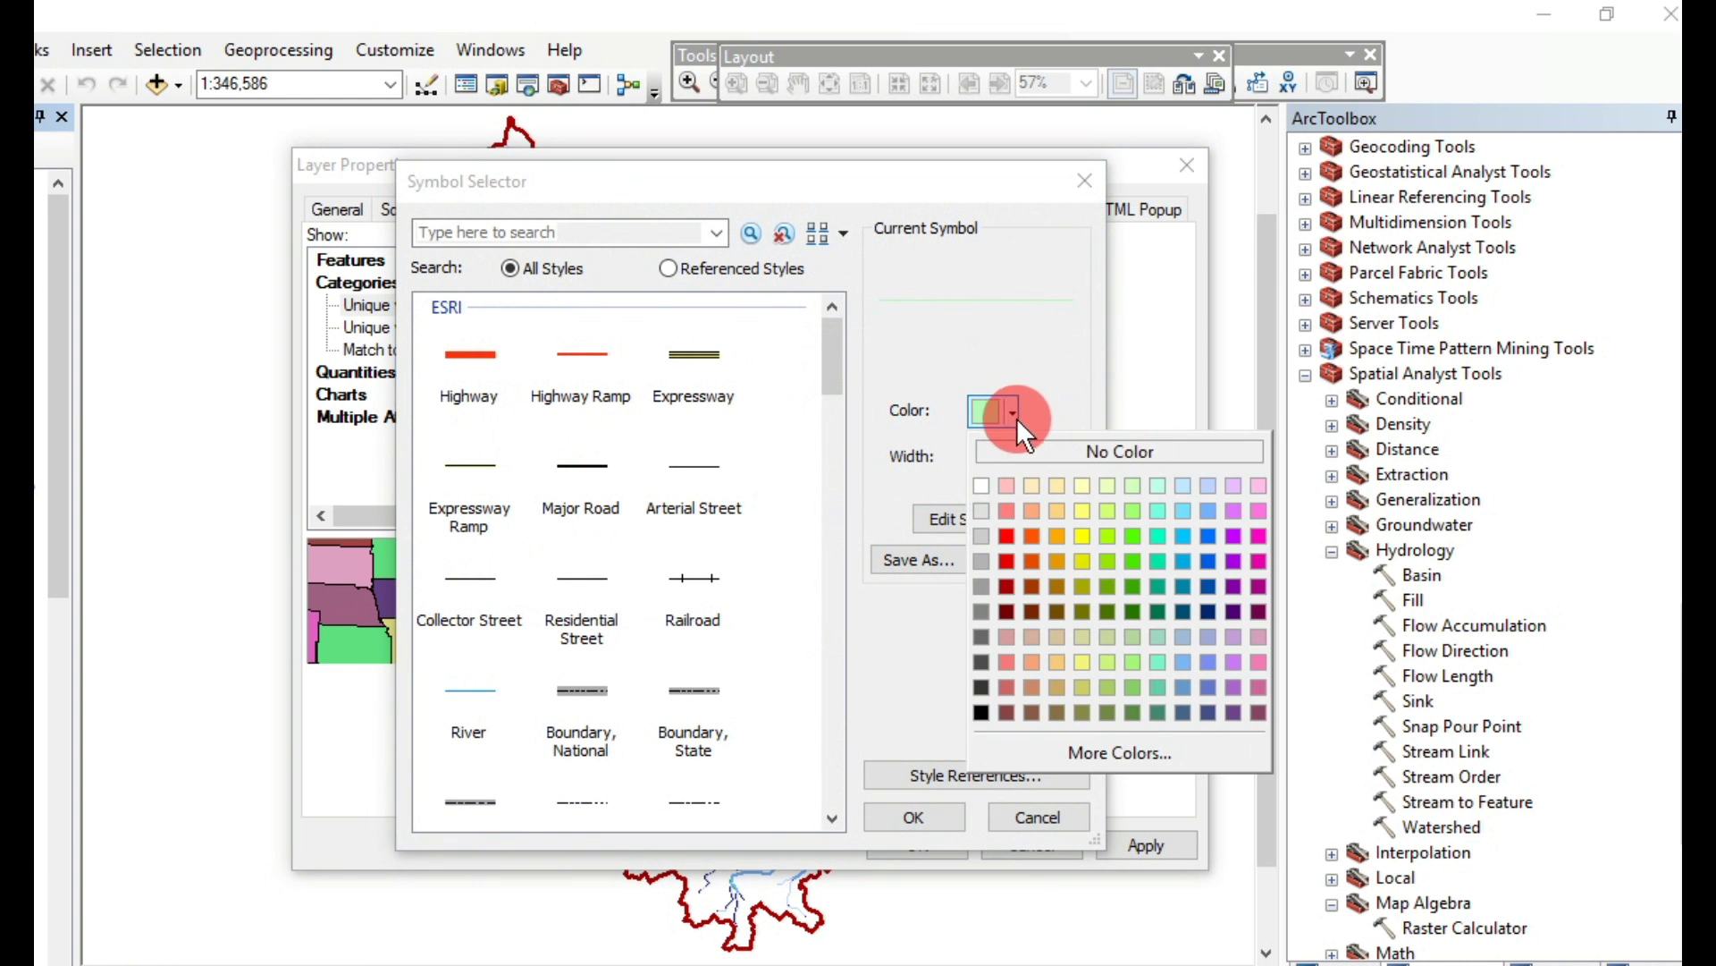
{"action": "left_click", "coordinate": [1209, 559]}
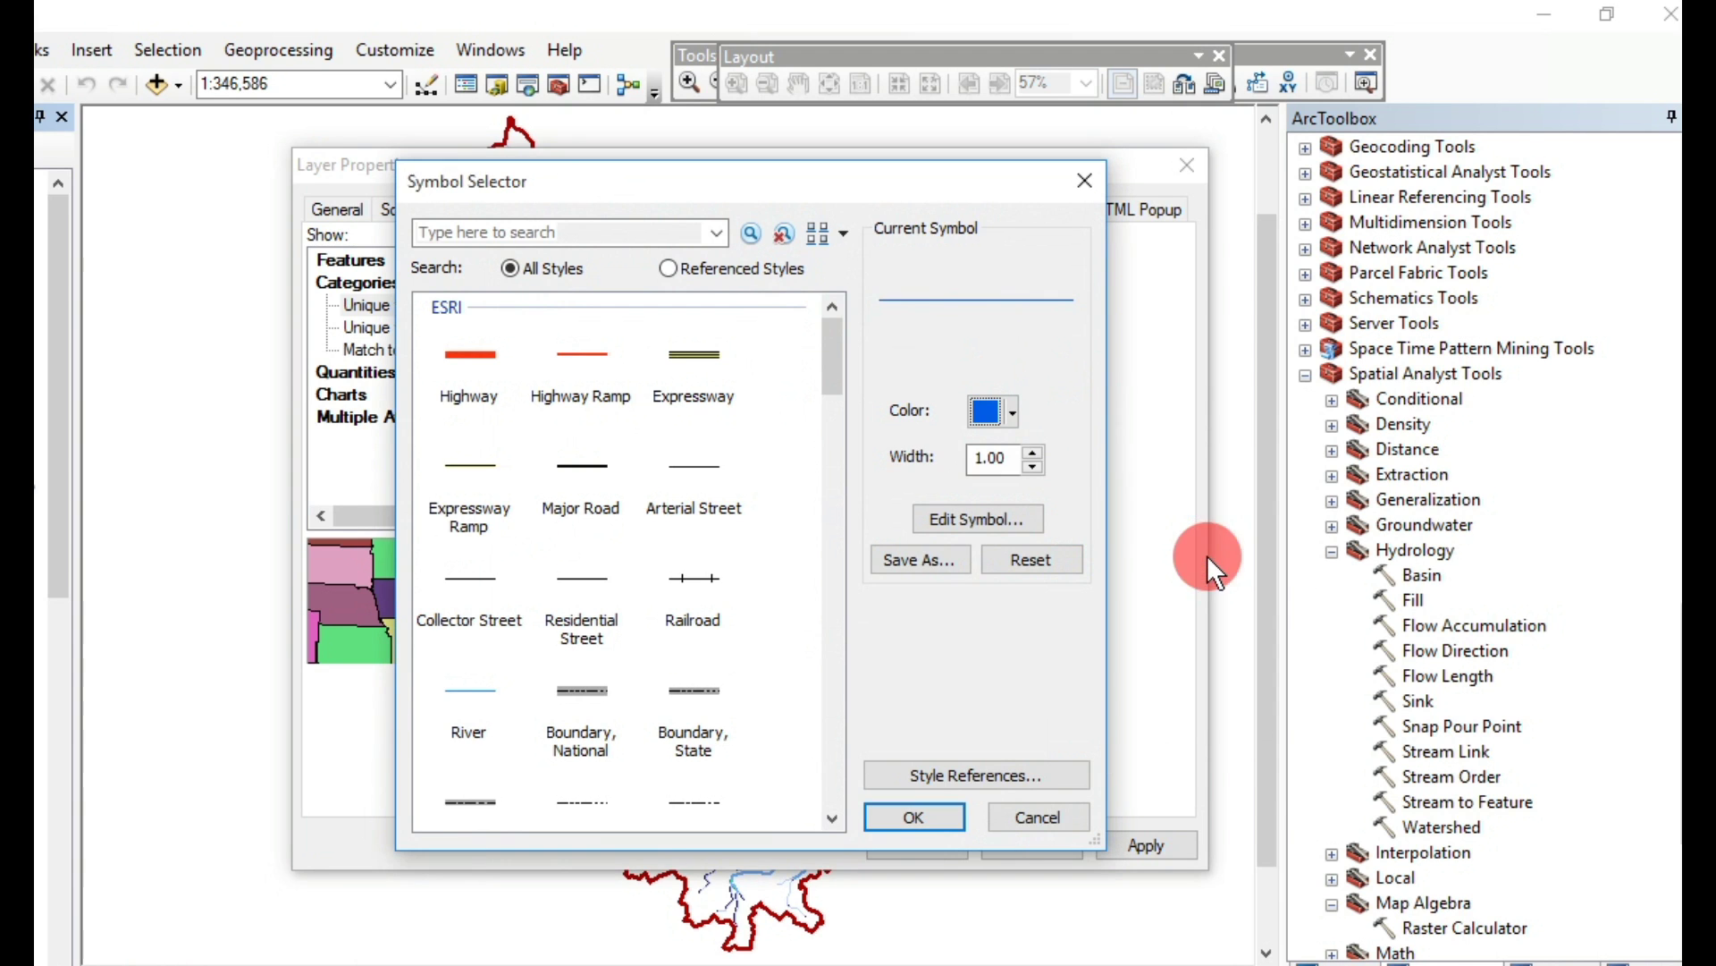
{"action": "left_click", "coordinate": [998, 456]}
{"action": "key", "text": "BackSpace"}
{"action": "key", "text": "BackSpace"}
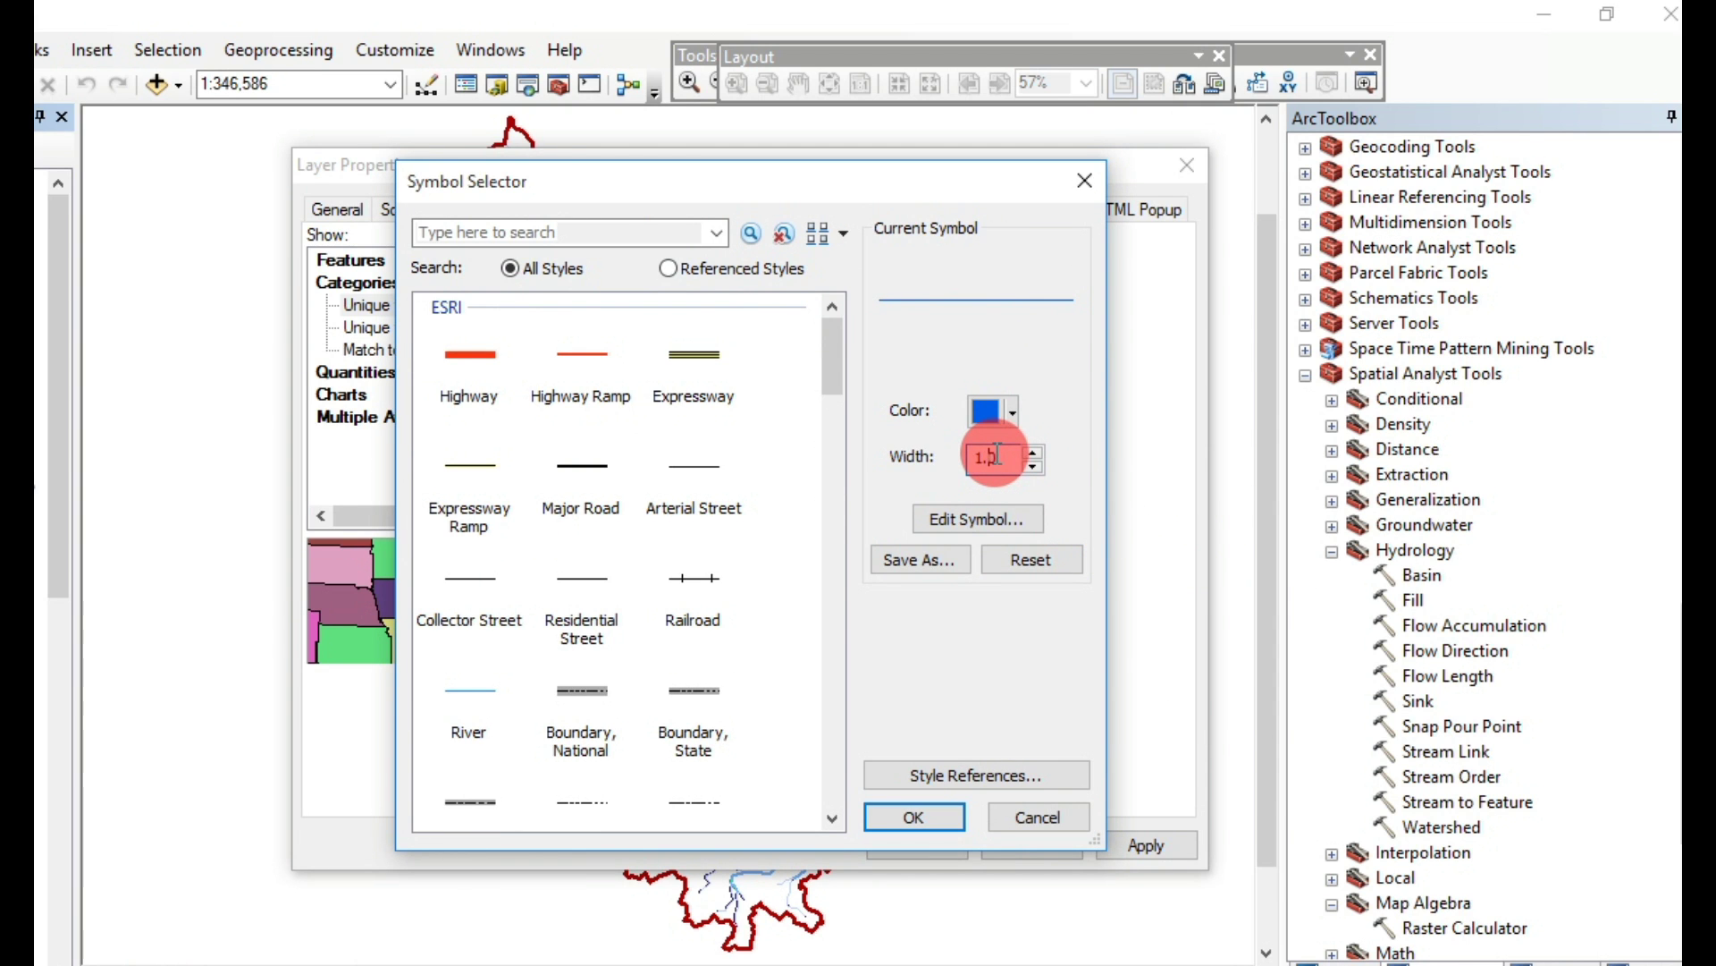
{"action": "type", "text": "7"}
{"action": "key", "text": "BackSpace"}
{"action": "type", "text": "5"}
{"action": "left_click", "coordinate": [913, 812]}
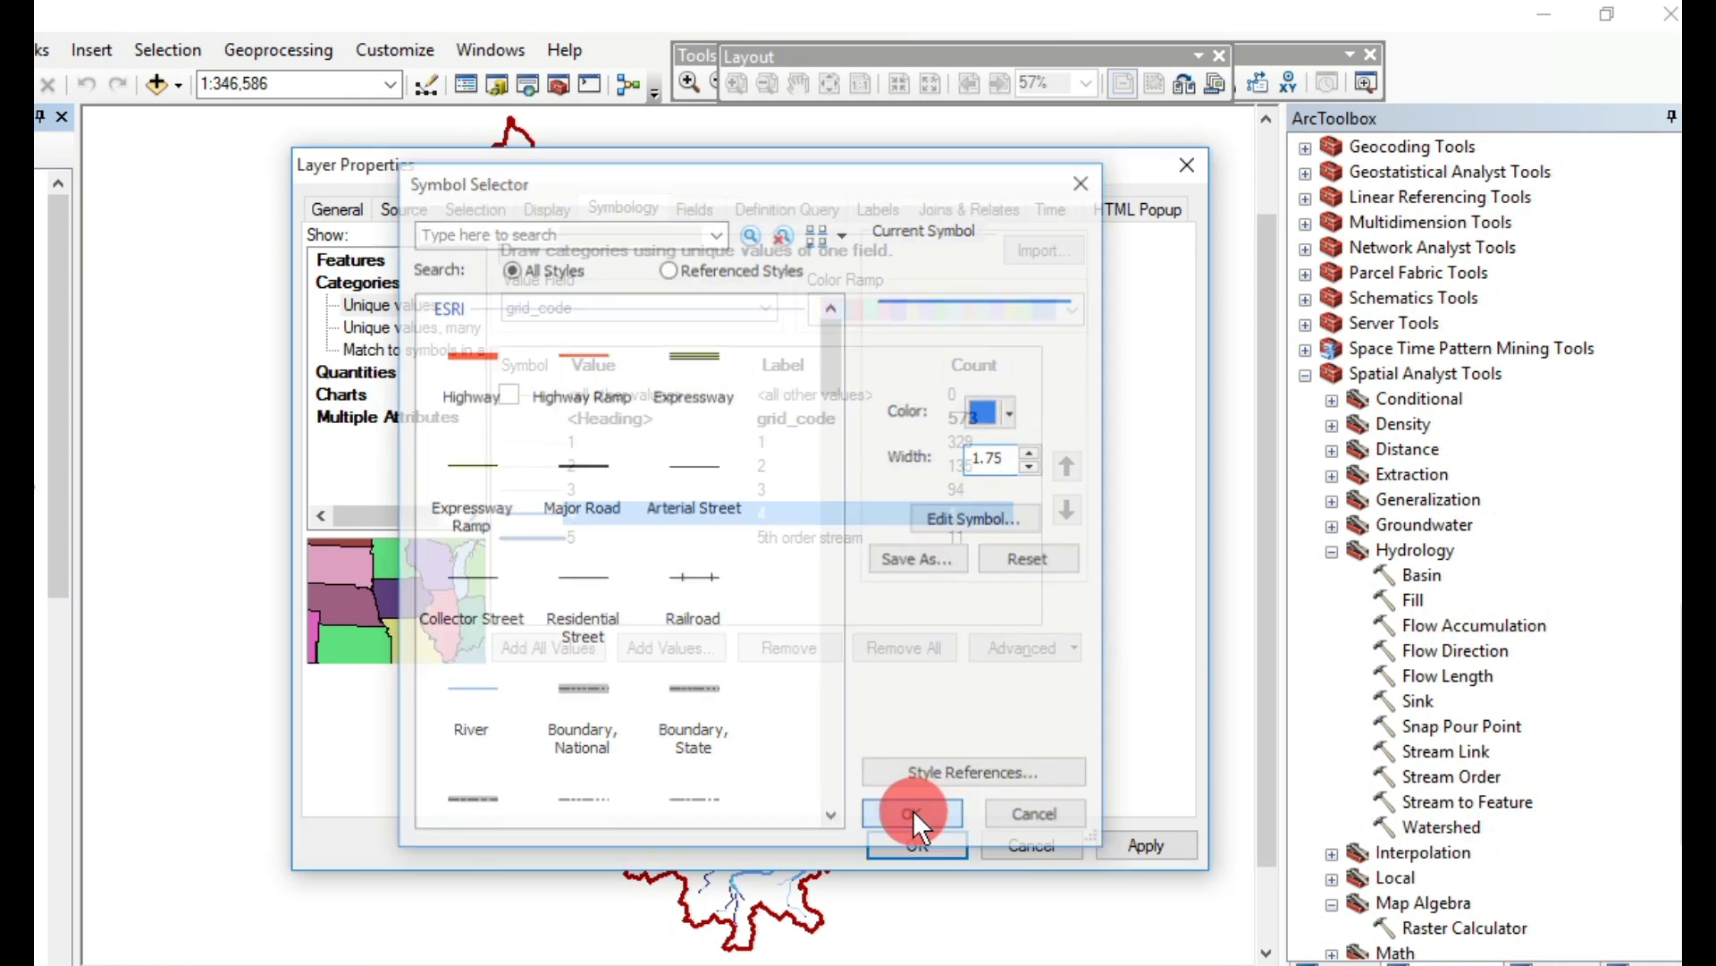
Label the grid_code 4 class "4th order stream"
{"action": "left_click", "coordinate": [817, 517]}
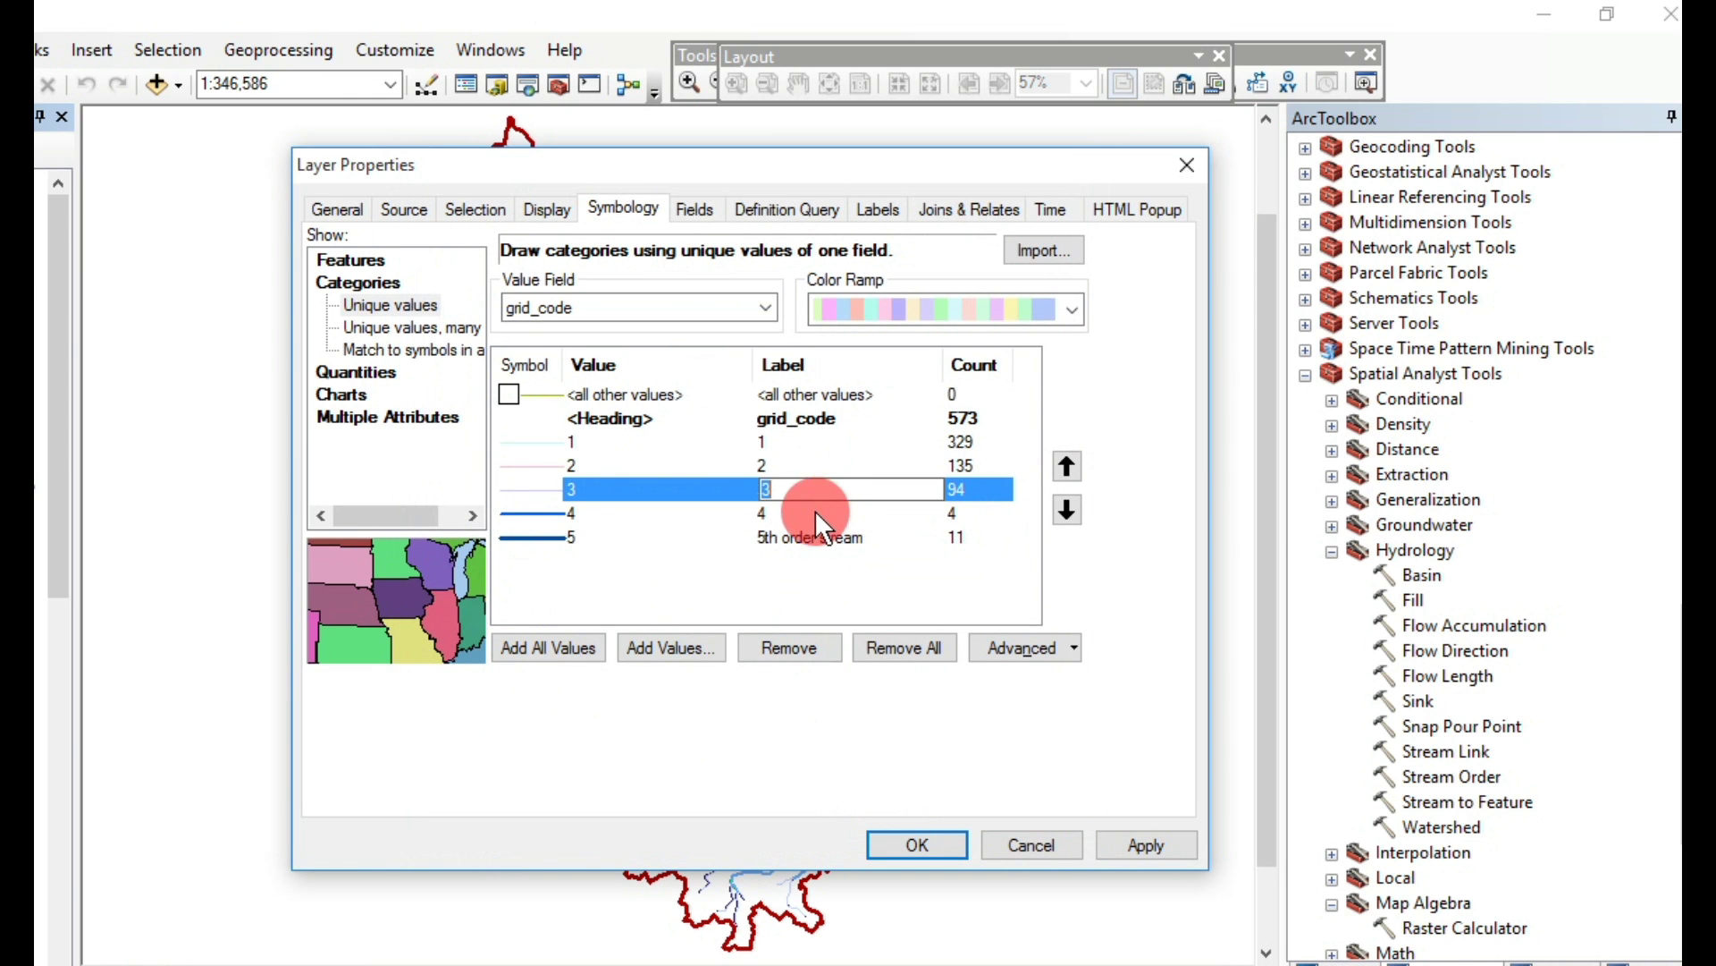
{"action": "left_click", "coordinate": [812, 514]}
{"action": "left_click", "coordinate": [816, 515]}
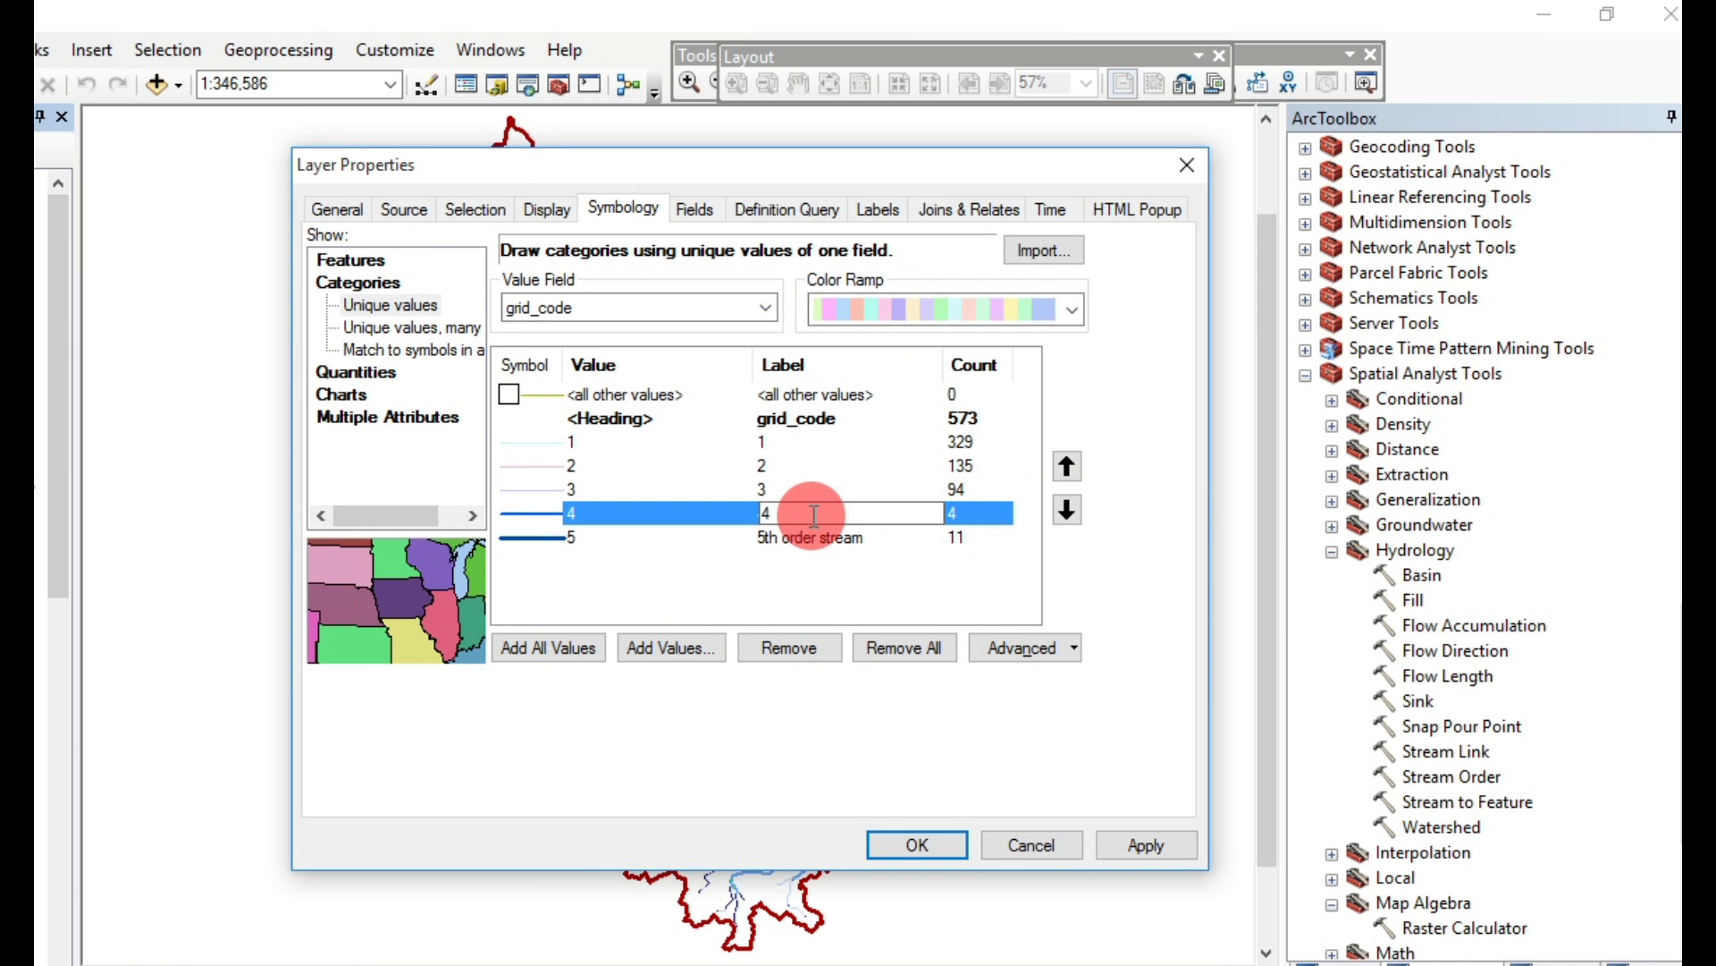
{"action": "type", "text": "th order stream"}
Give the grid_code 3 class a bright blue line with a width of 1.50 and label it "3th order stream"
{"action": "double_click", "coordinate": [536, 490]}
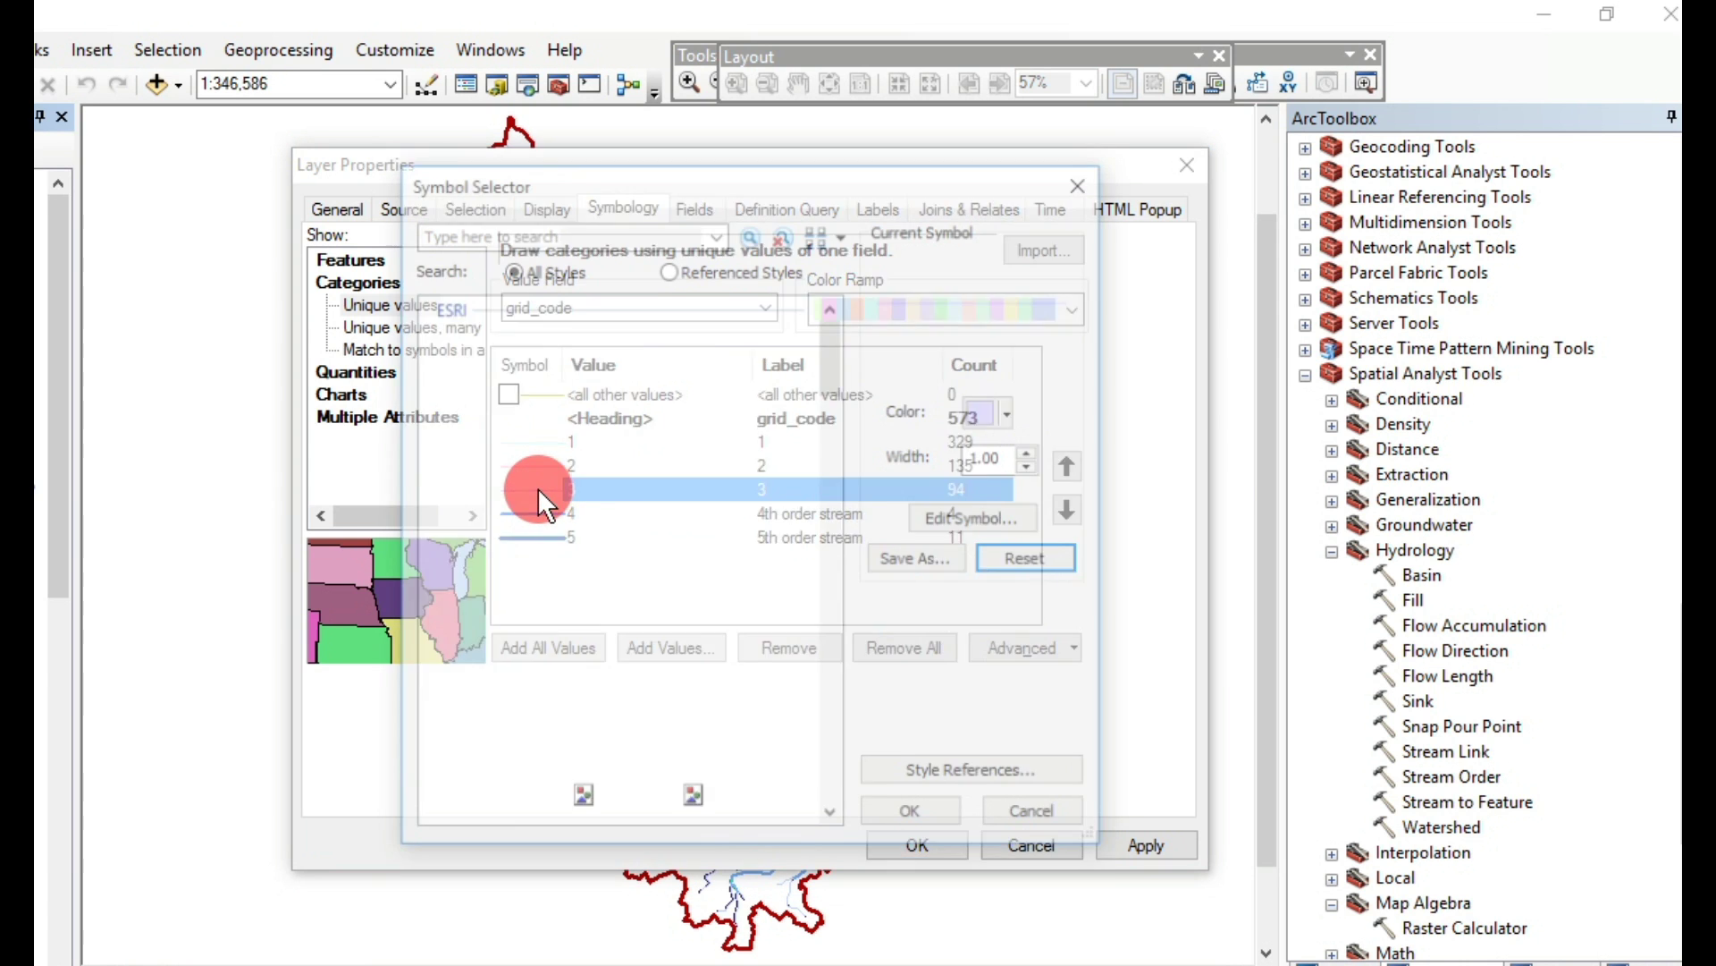
{"action": "left_click", "coordinate": [1007, 411]}
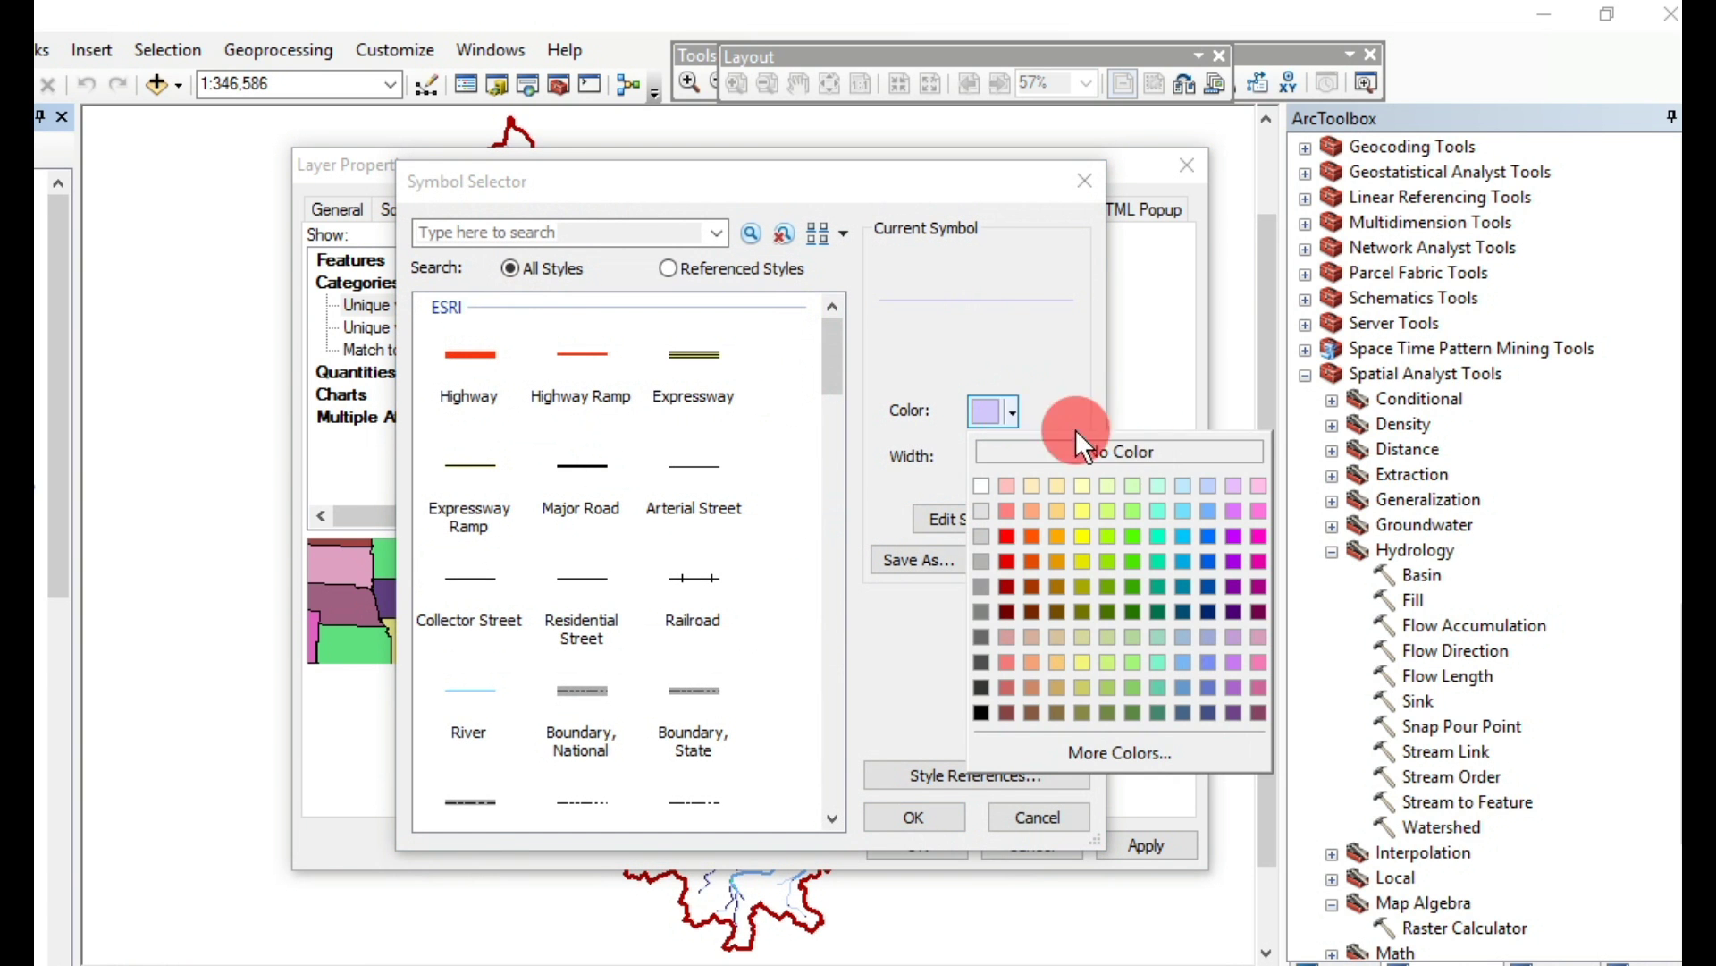
{"action": "left_click", "coordinate": [1211, 536]}
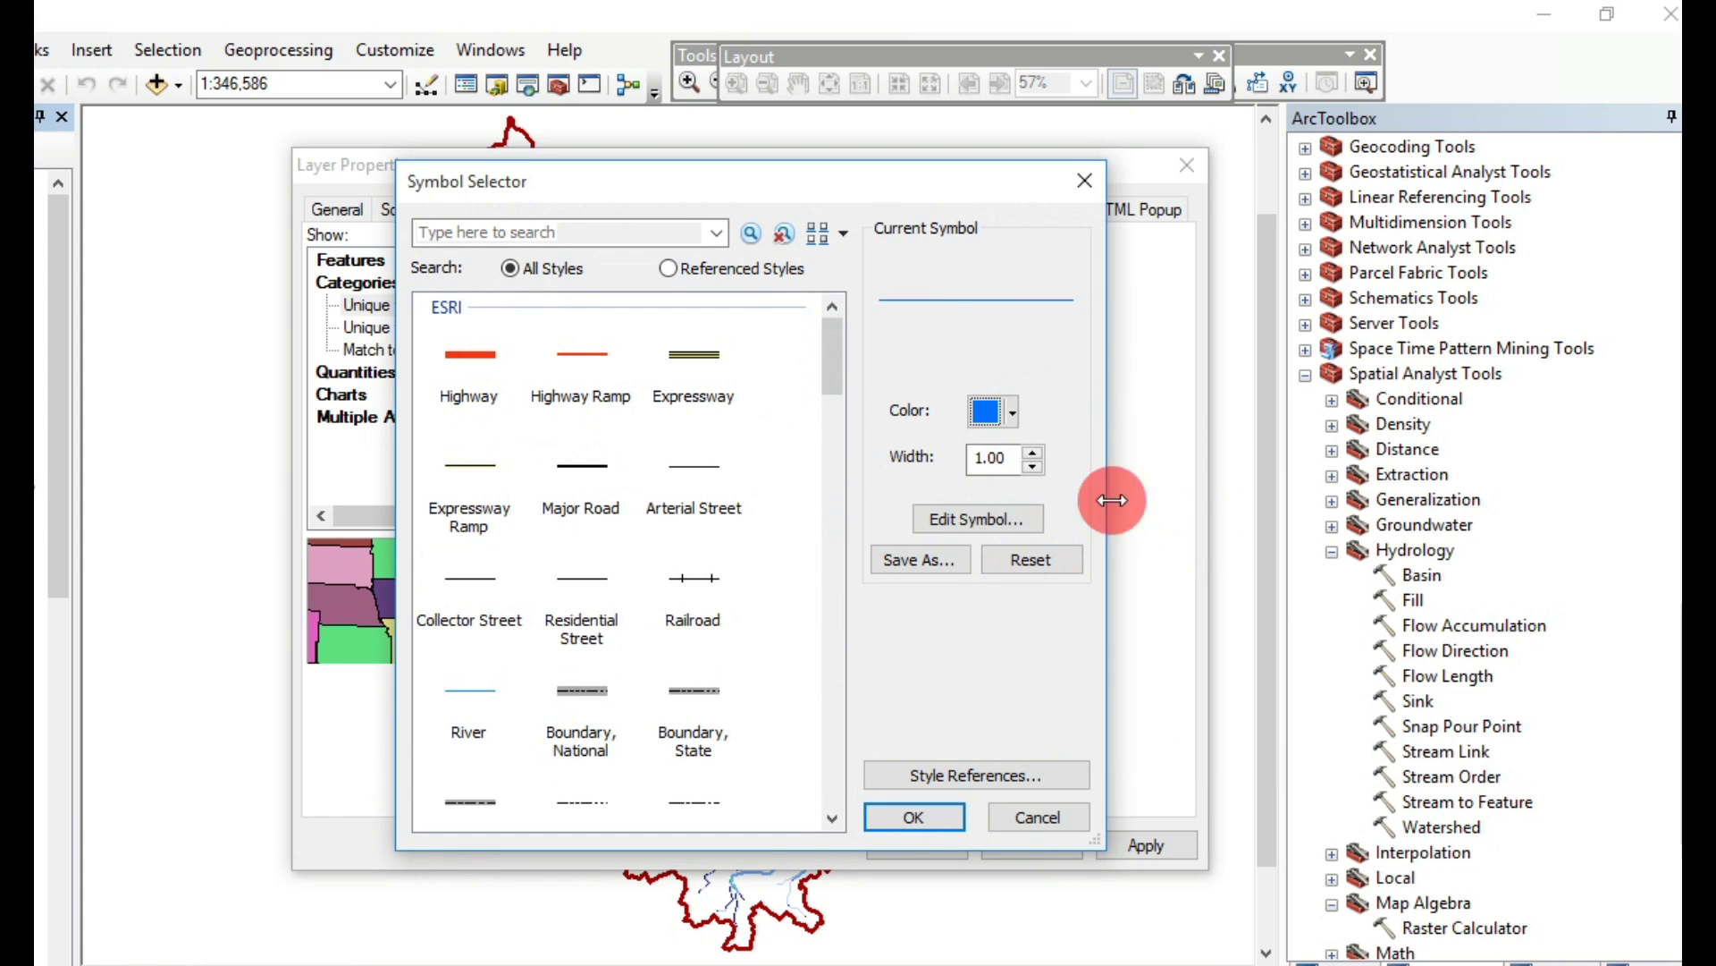
{"action": "left_click", "coordinate": [1008, 462]}
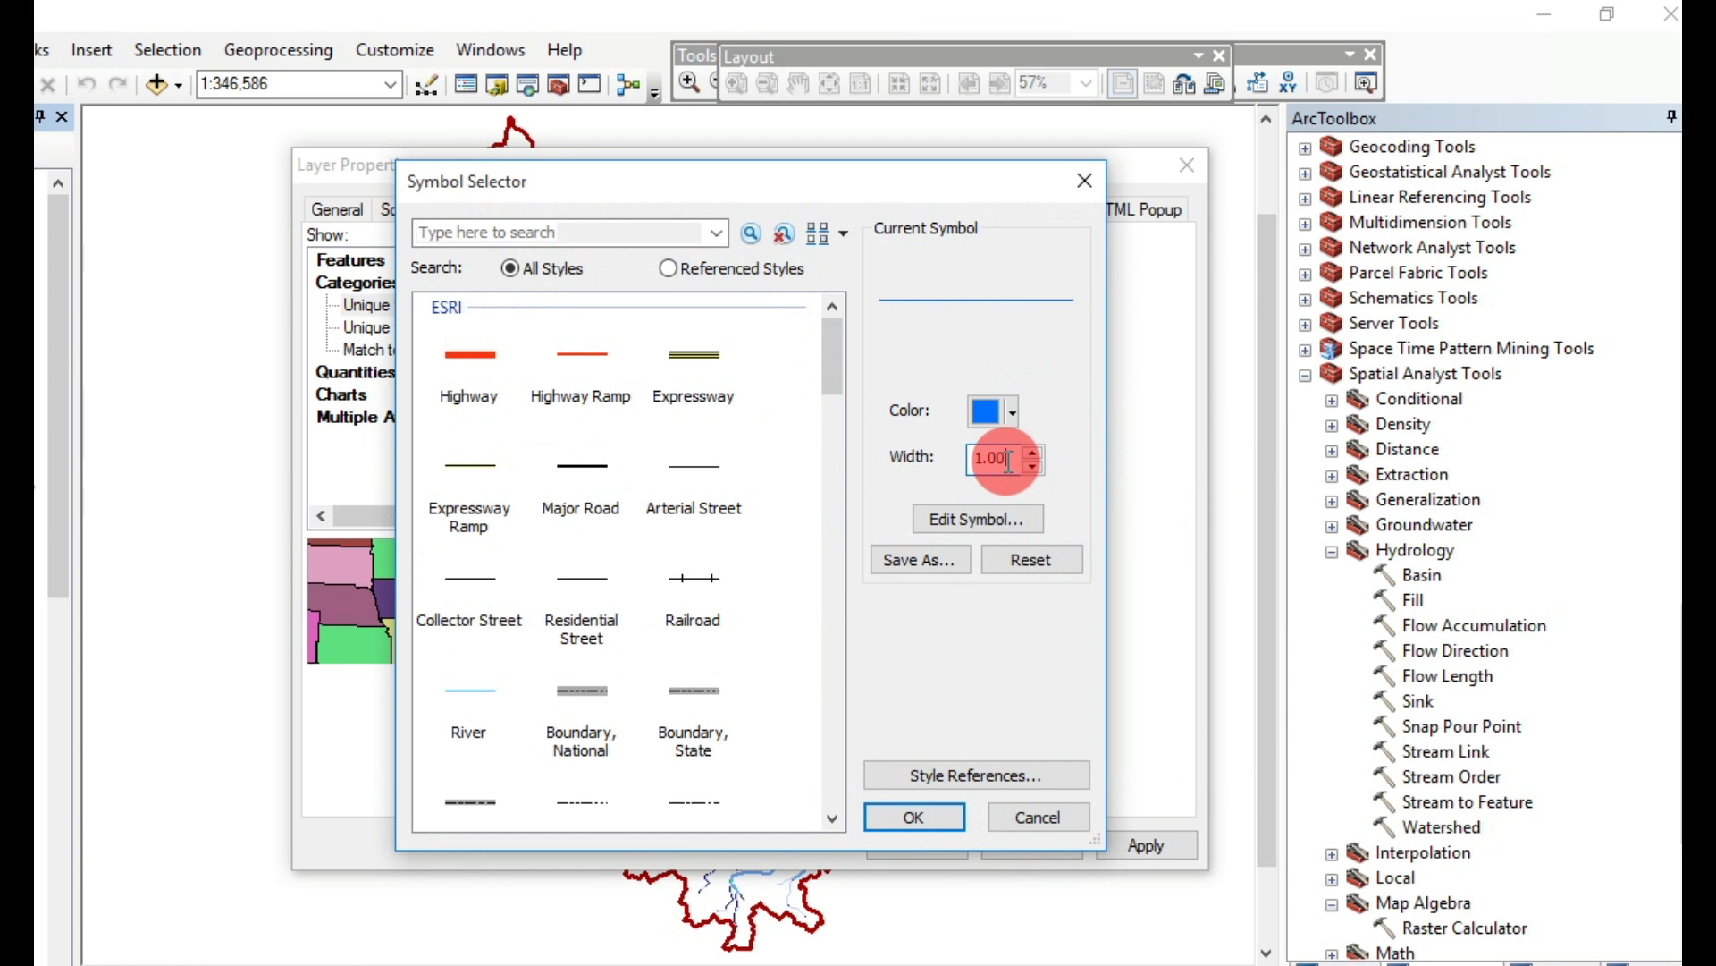
{"action": "key", "text": "BackSpace"}
{"action": "key", "text": "BackSpace"}
{"action": "type", "text": "50"}
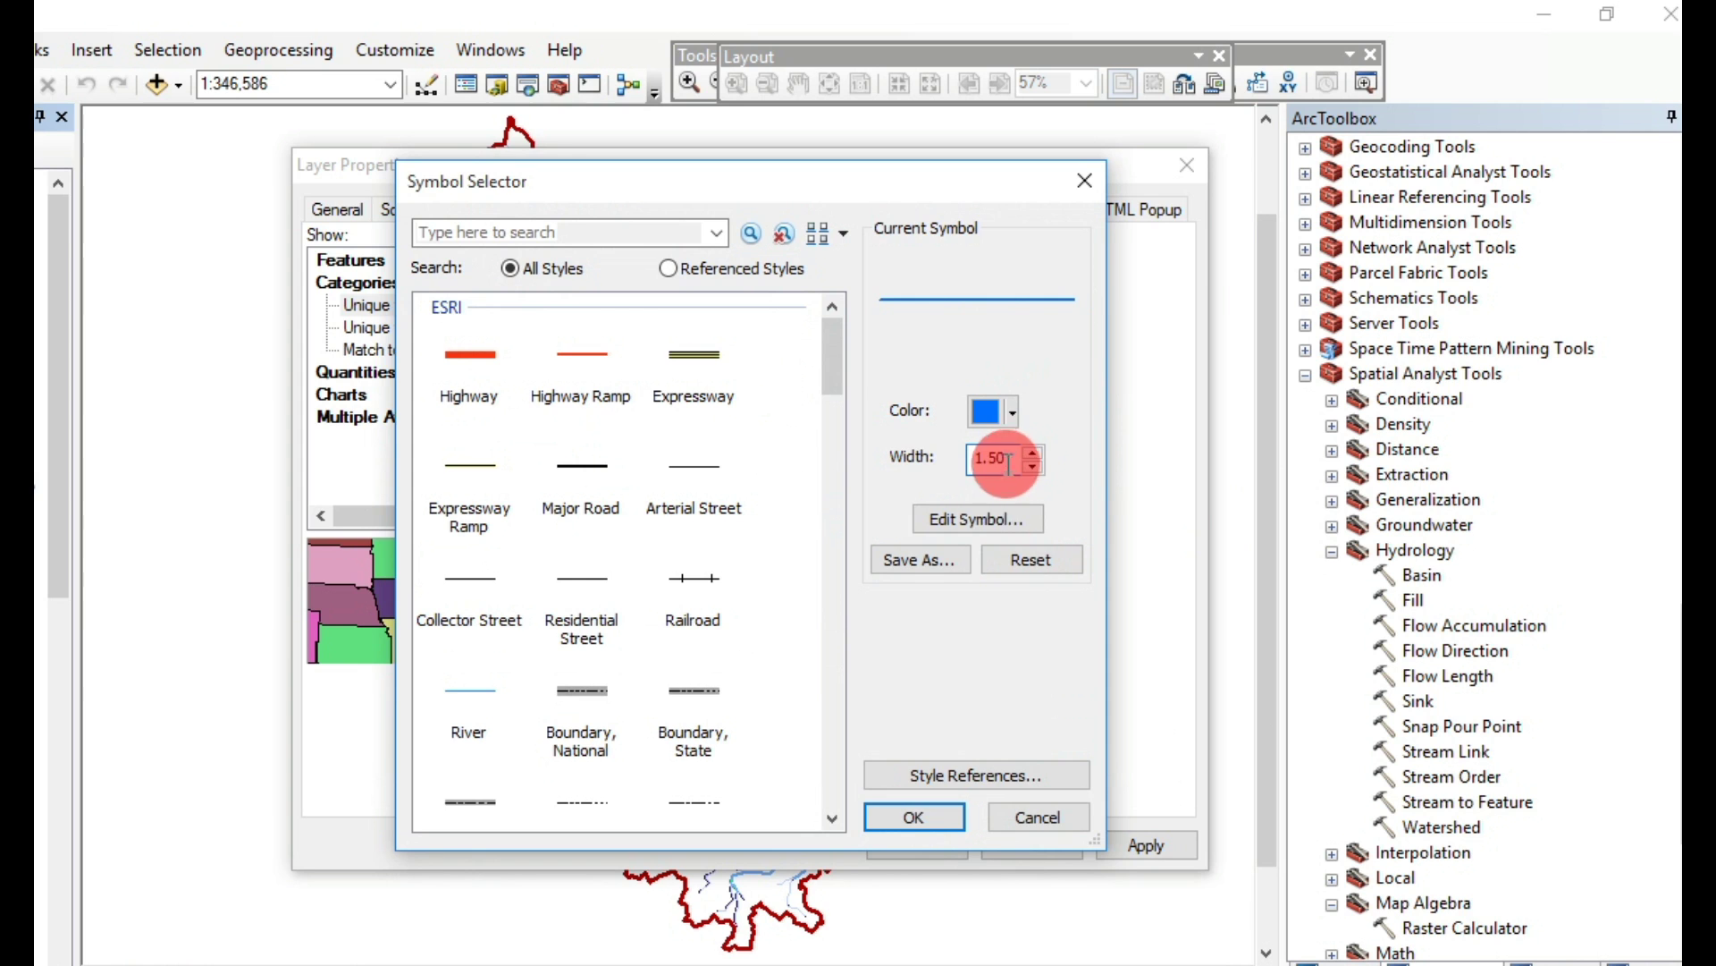
{"action": "left_click", "coordinate": [914, 817]}
{"action": "left_click", "coordinate": [826, 485]}
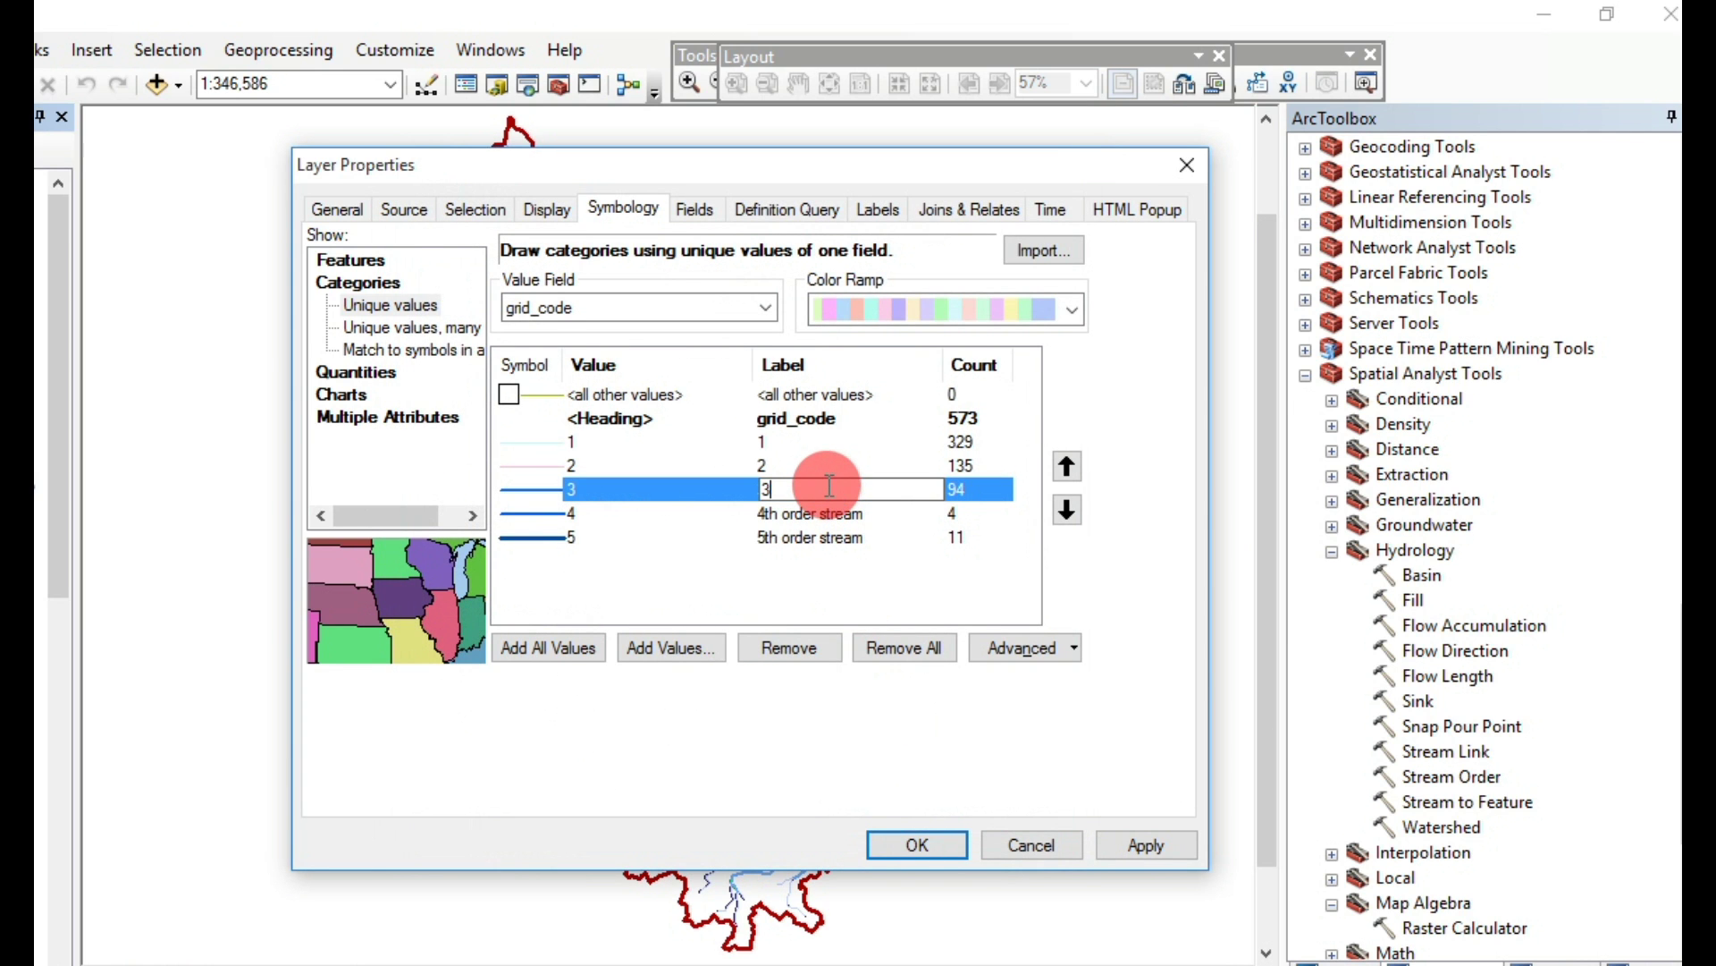
{"action": "type", "text": "th order stream"}
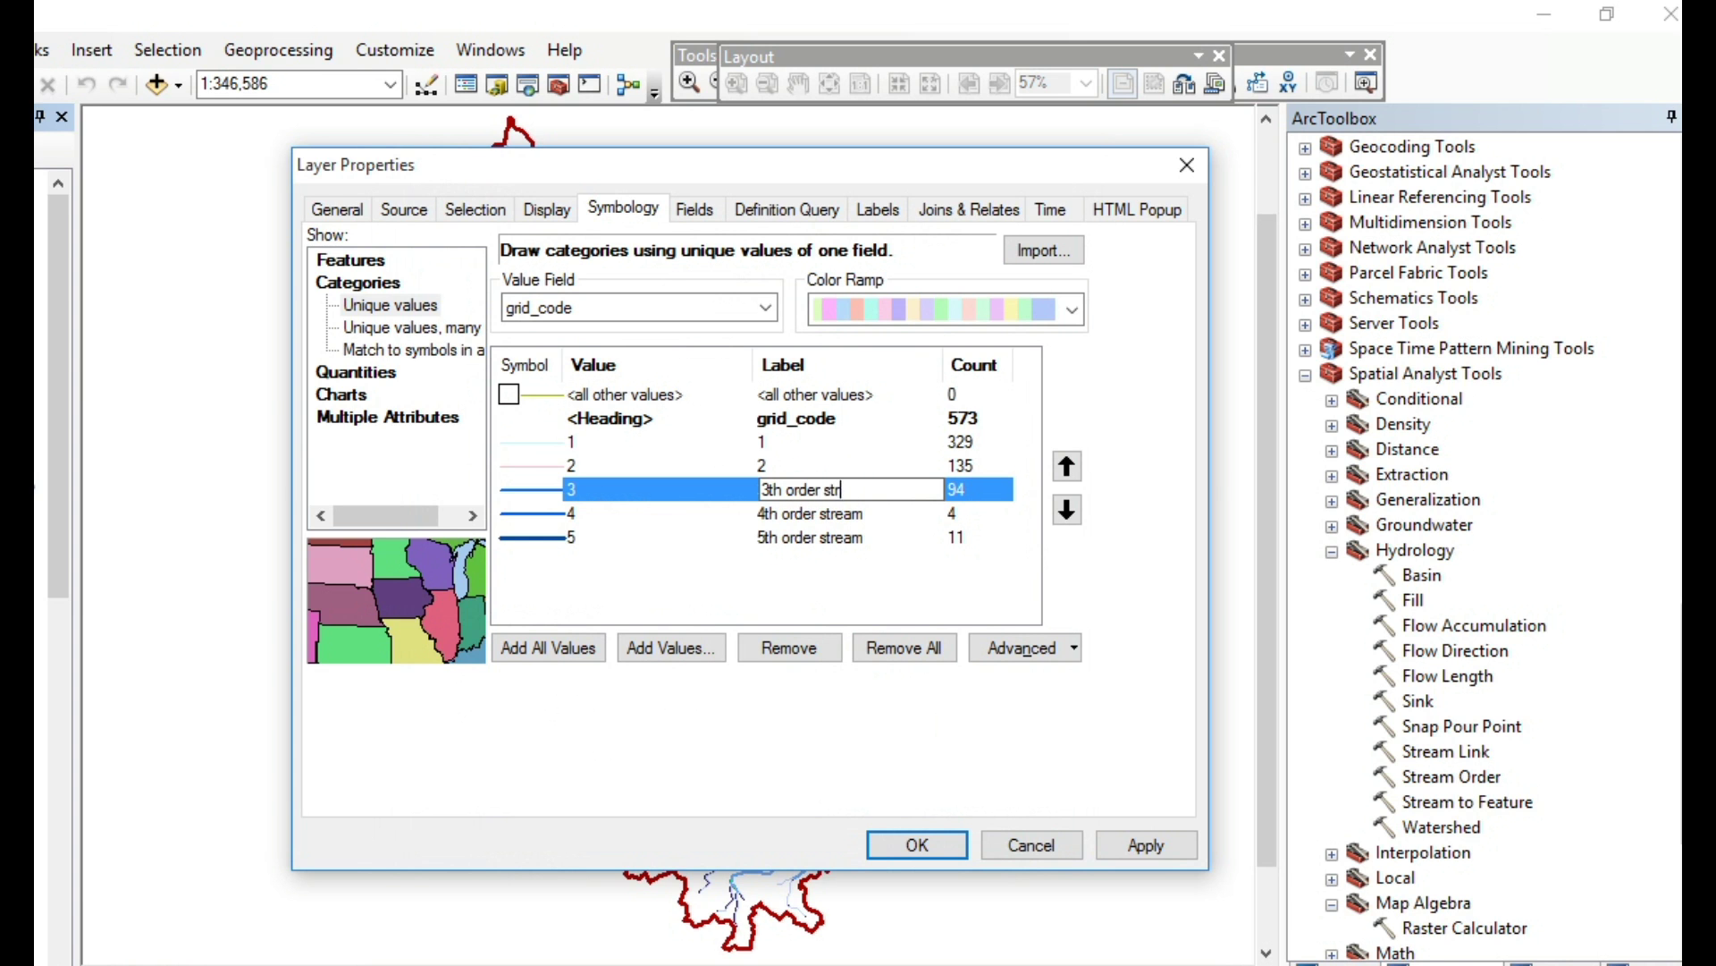
Change the grid_code 2 class symbol to a light blue line with a width of 1.25
{"action": "double_click", "coordinate": [549, 464]}
{"action": "left_click", "coordinate": [1015, 413]}
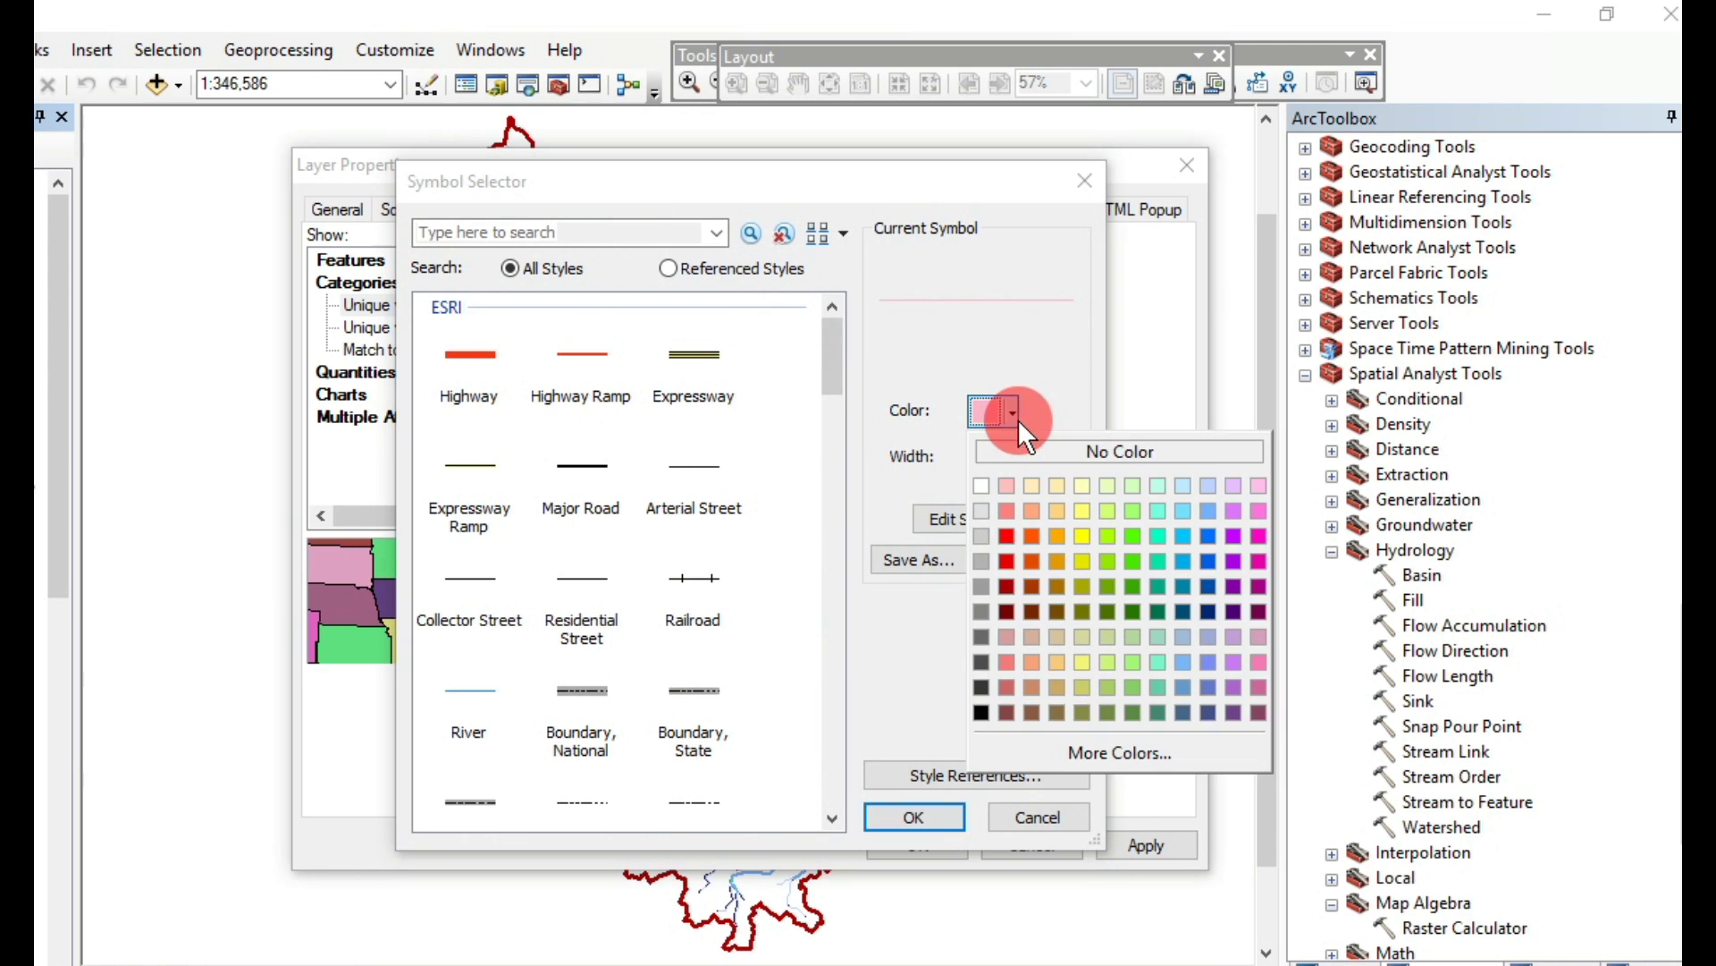
{"action": "left_click", "coordinate": [1203, 505]}
{"action": "left_click", "coordinate": [1015, 457]}
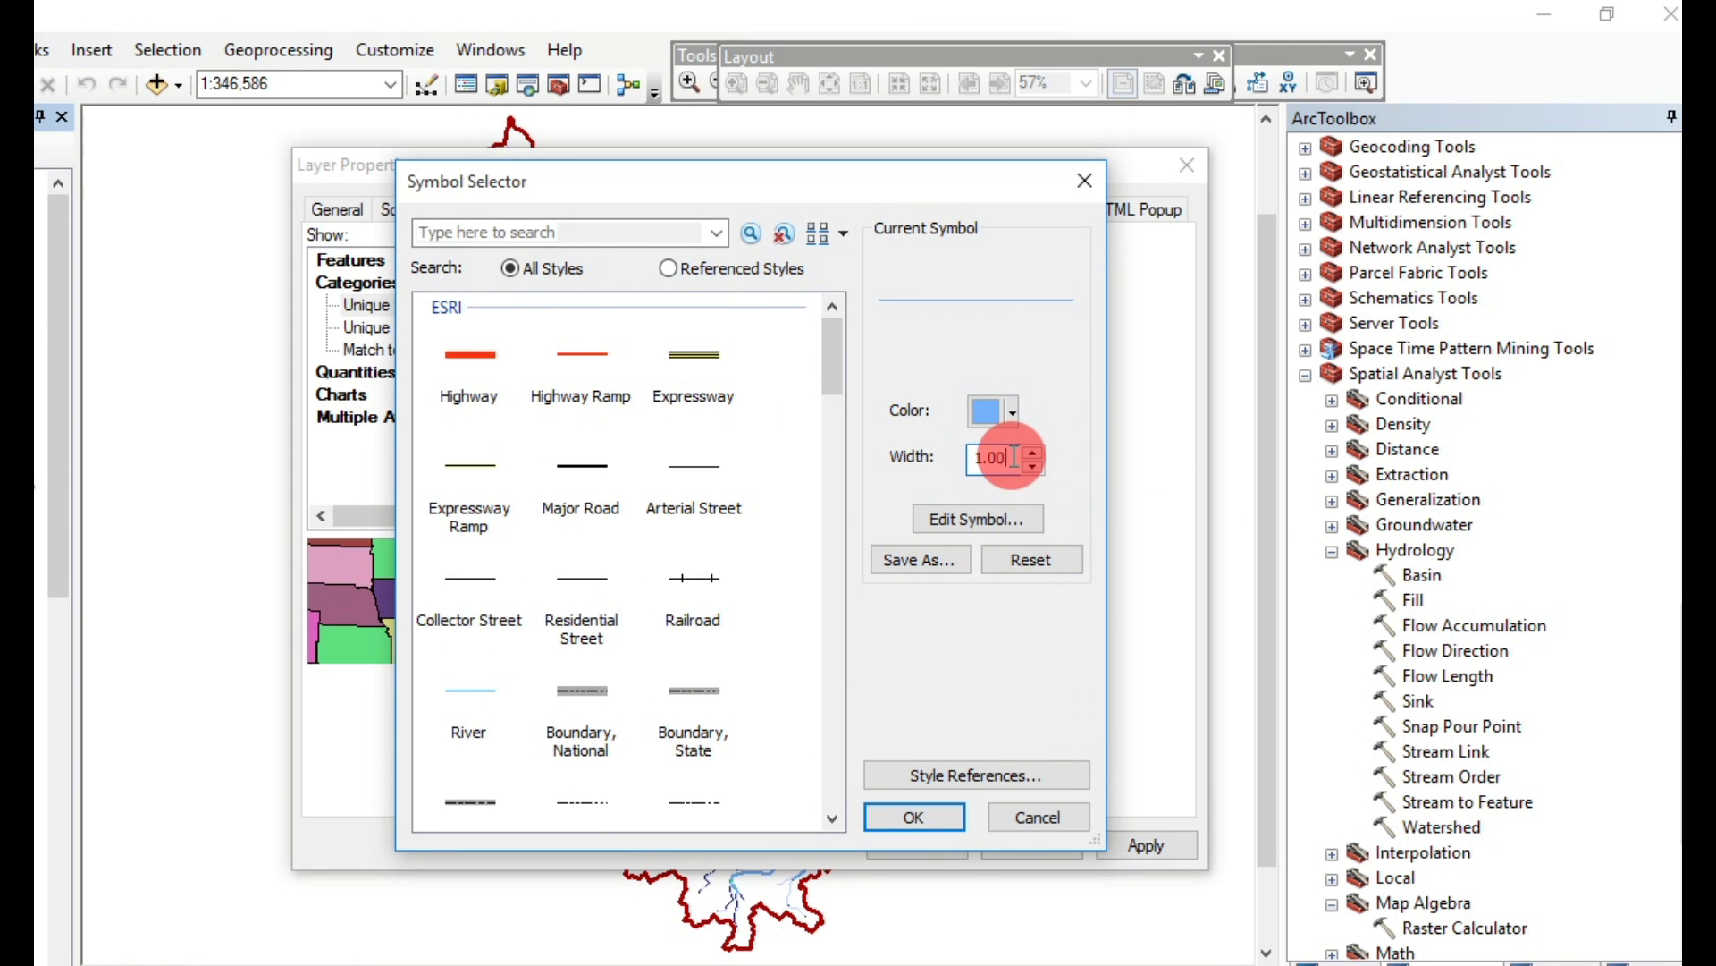
{"action": "key", "text": "BackSpace"}
{"action": "key", "text": "BackSpace"}
{"action": "type", "text": "25"}
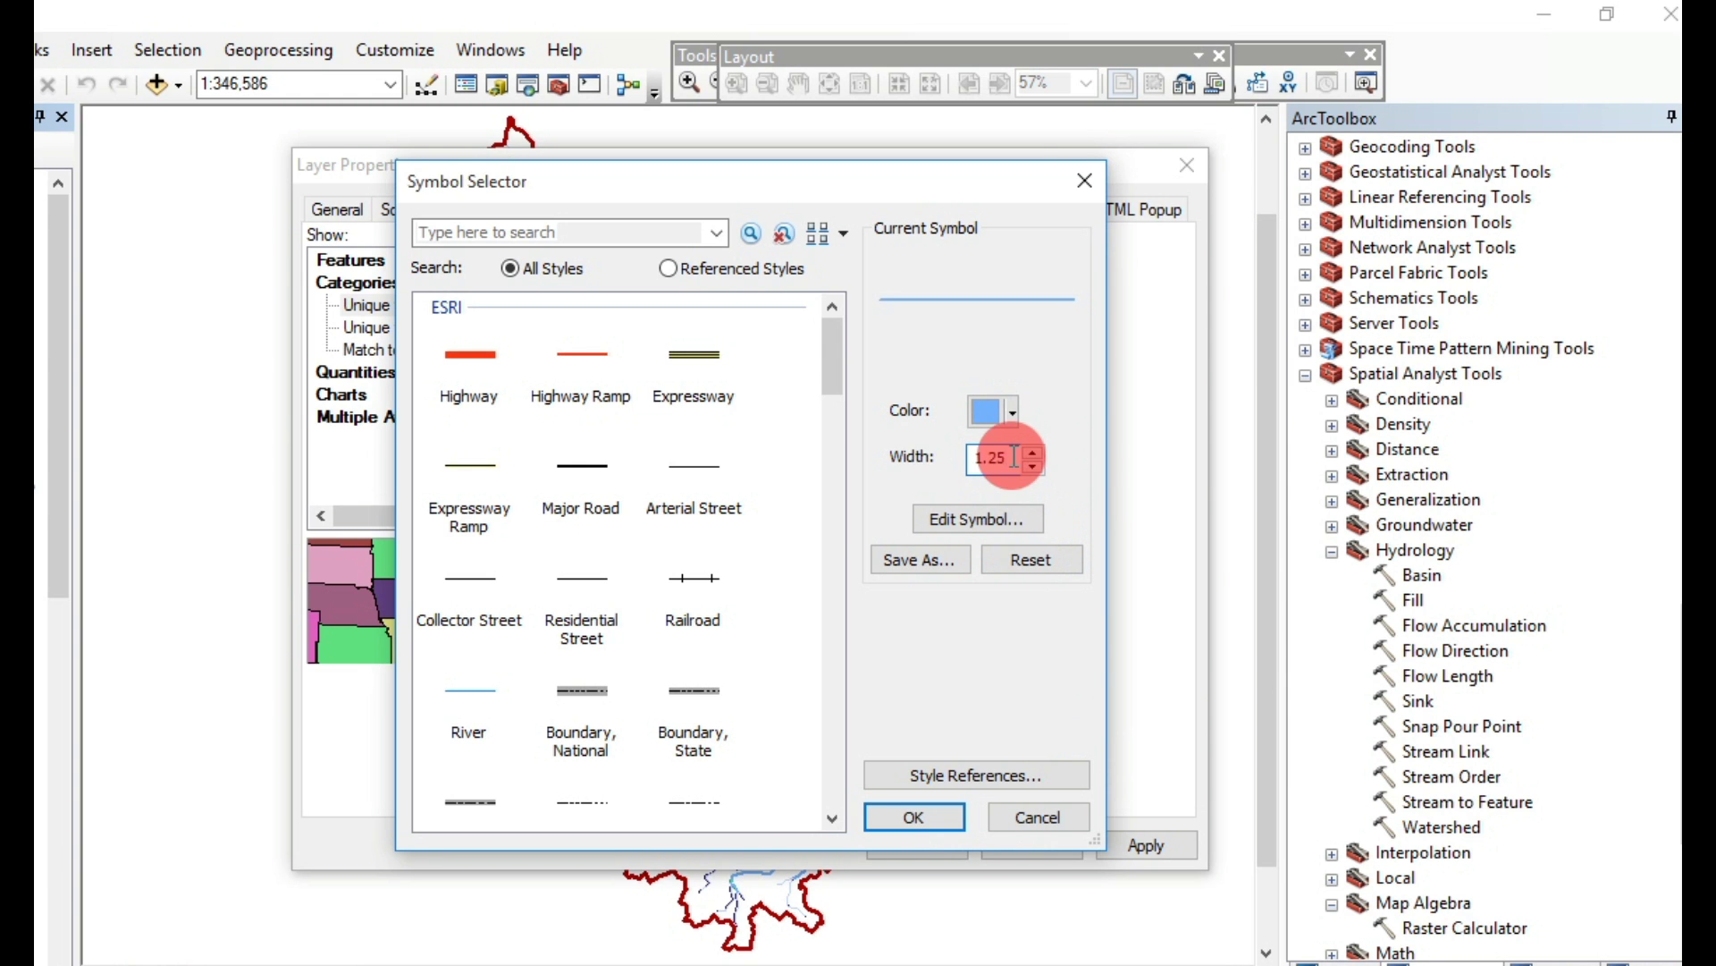
{"action": "left_click", "coordinate": [942, 818]}
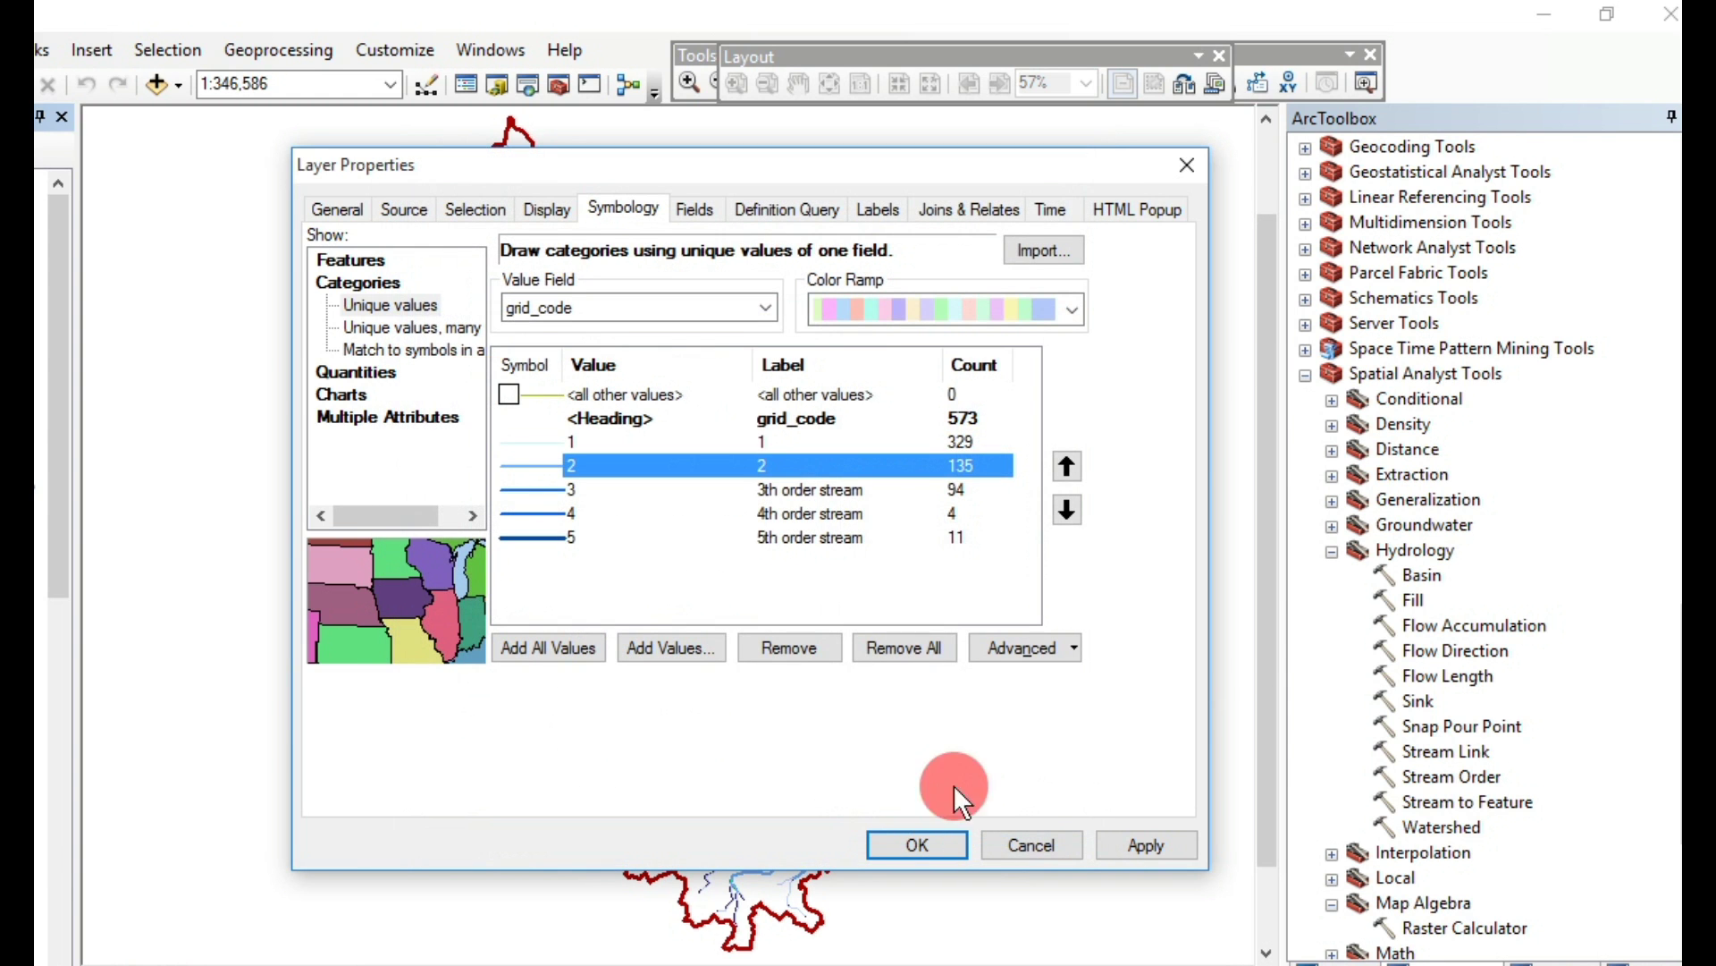
Label the grid_code 2 class "2nd order stream"
{"action": "left_click", "coordinate": [796, 463]}
{"action": "type", "text": "nd "}
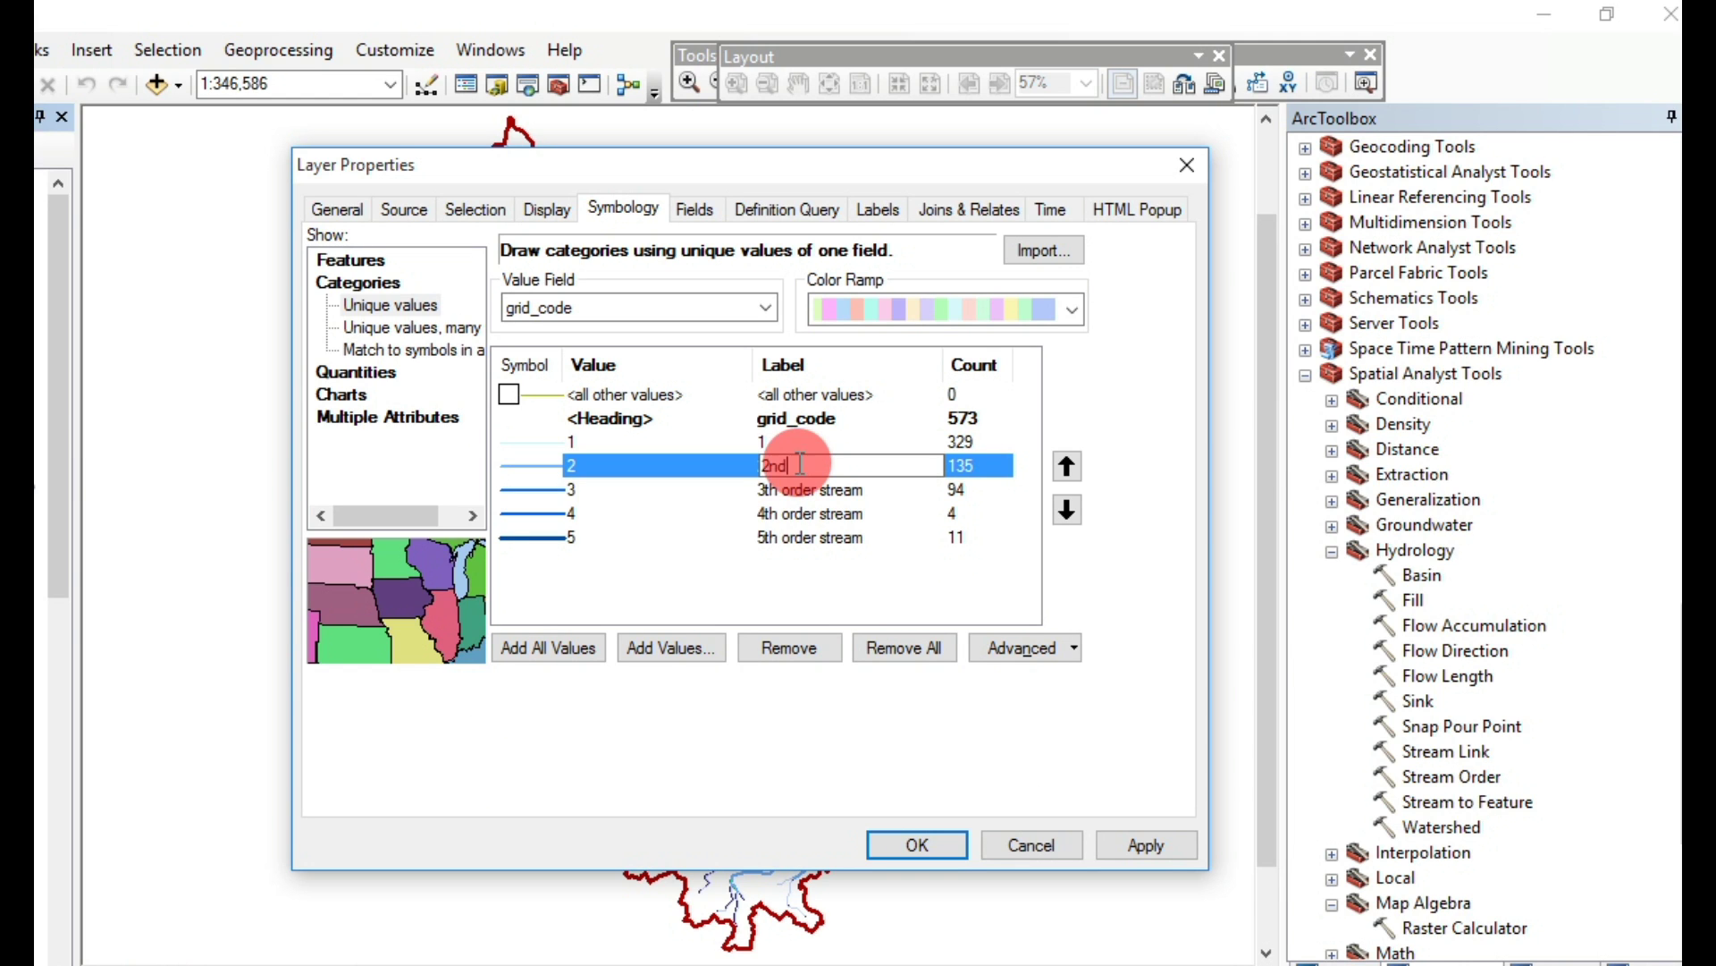
{"action": "type", "text": "order stream"}
Change the grid_code 1 class symbol to a light blue line, keeping the width at 1.00
{"action": "left_click", "coordinate": [584, 443]}
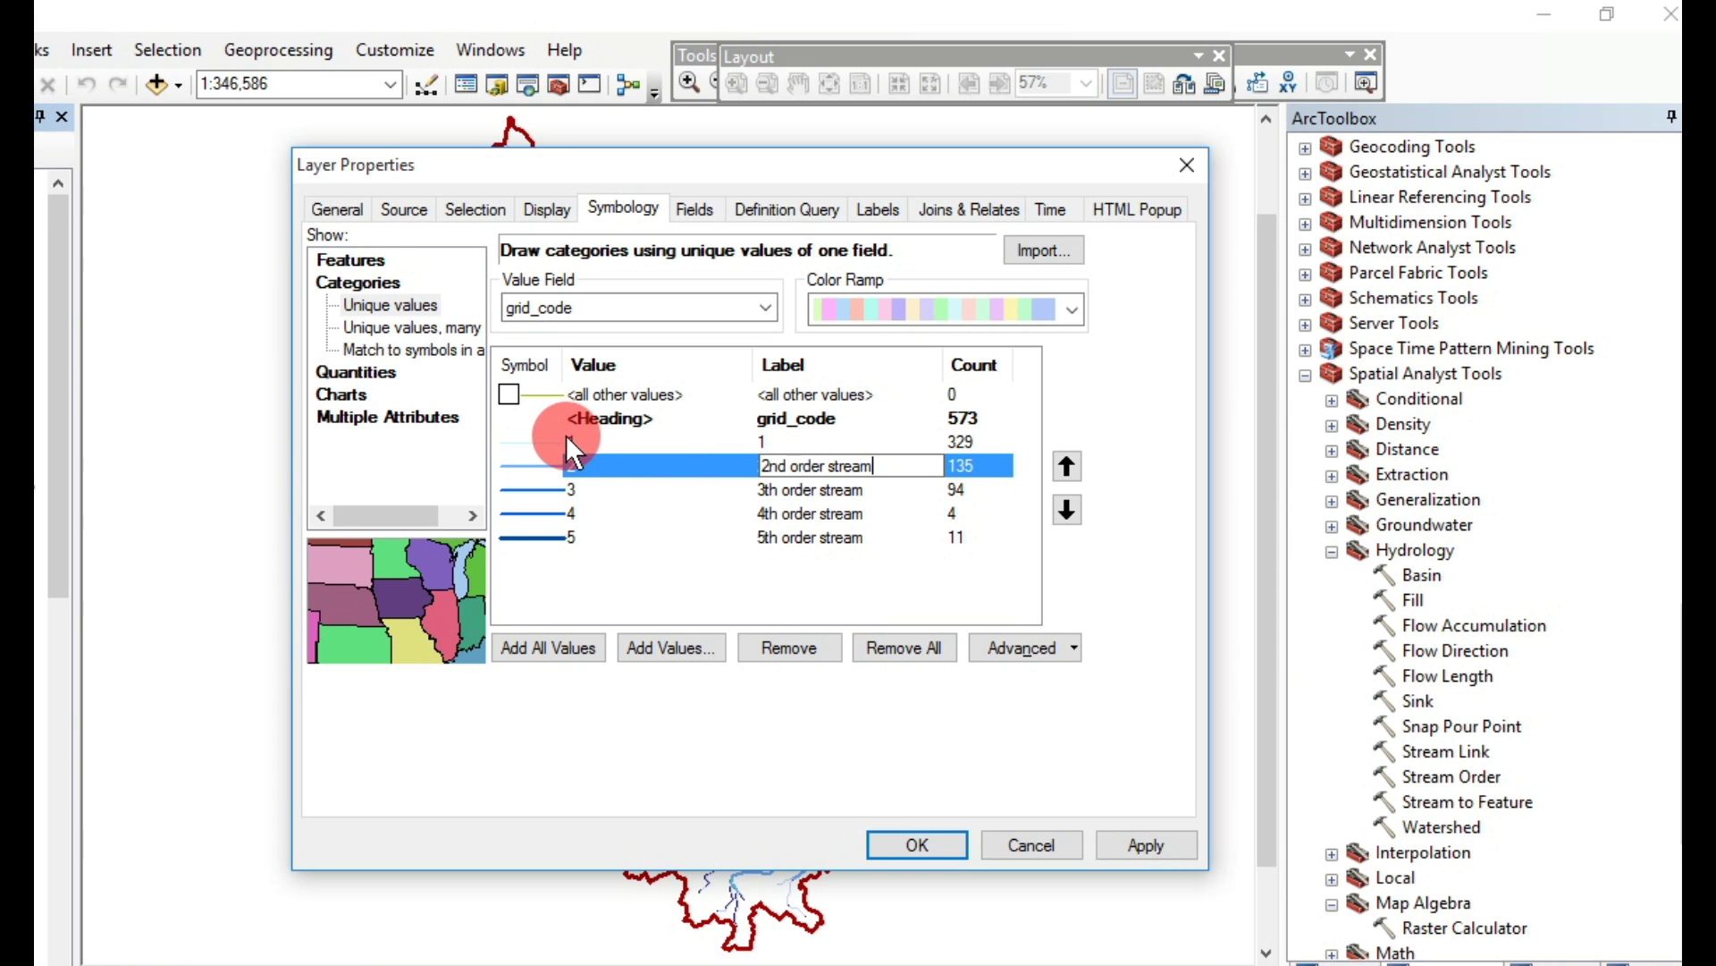
{"action": "double_click", "coordinate": [560, 437]}
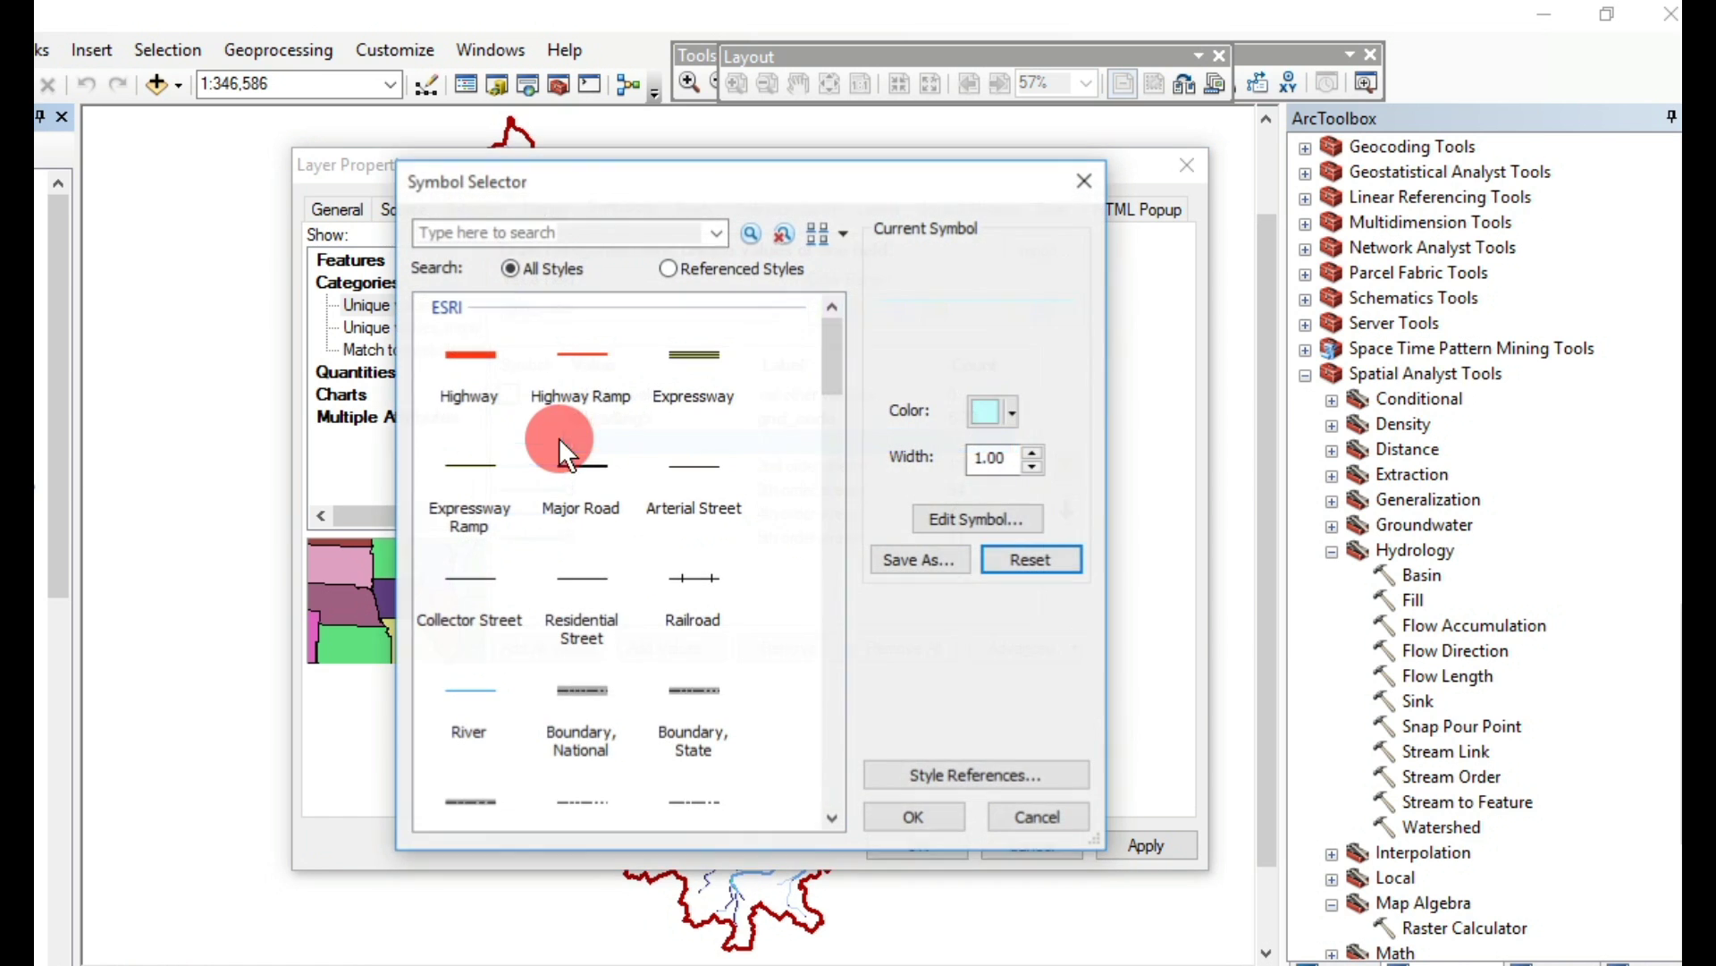
{"action": "left_click", "coordinate": [1018, 417]}
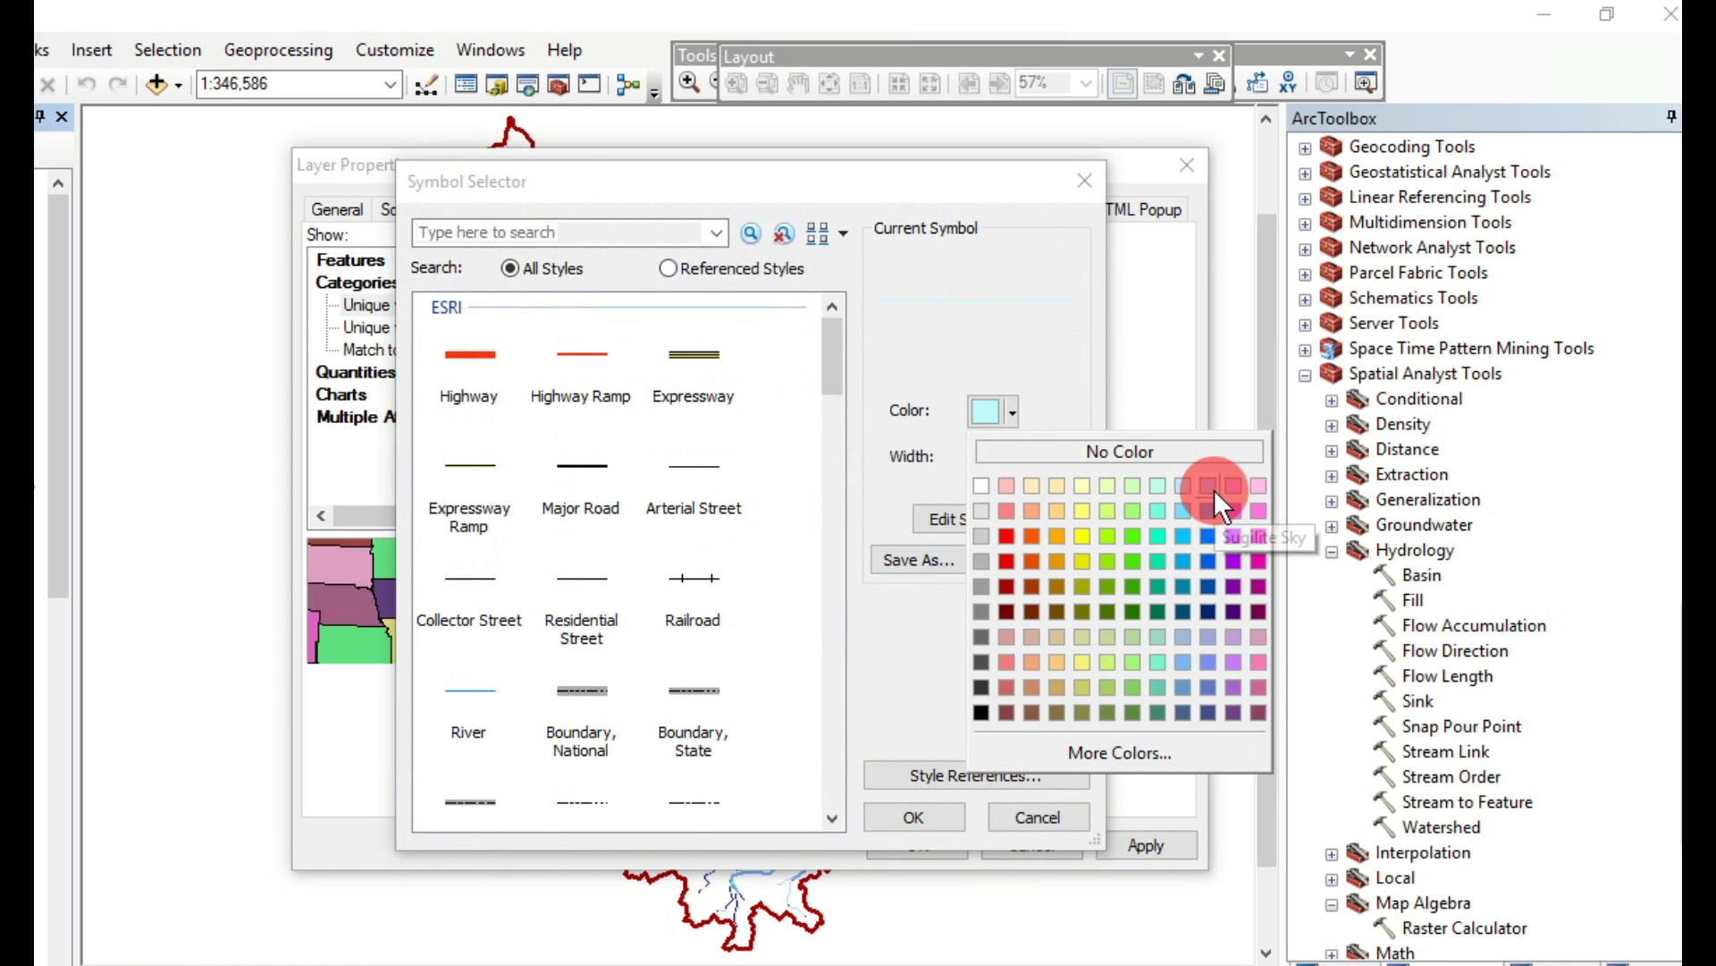
{"action": "left_click", "coordinate": [1215, 490]}
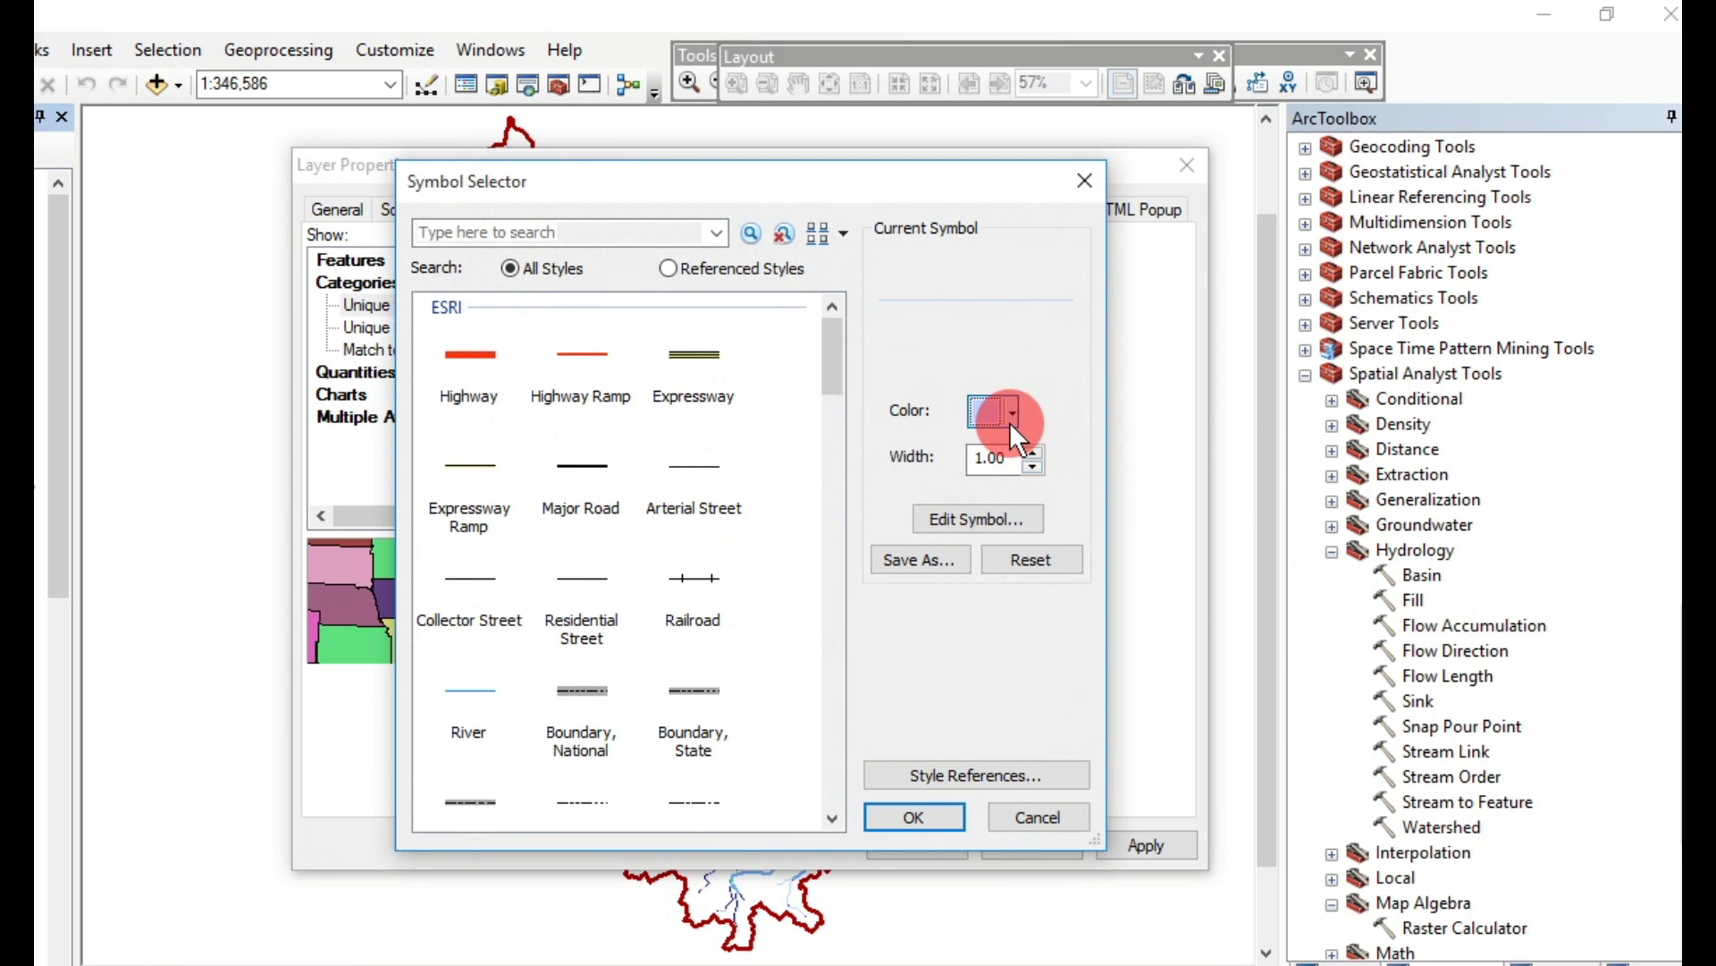
{"action": "left_click", "coordinate": [1011, 427]}
{"action": "left_click", "coordinate": [1206, 513]}
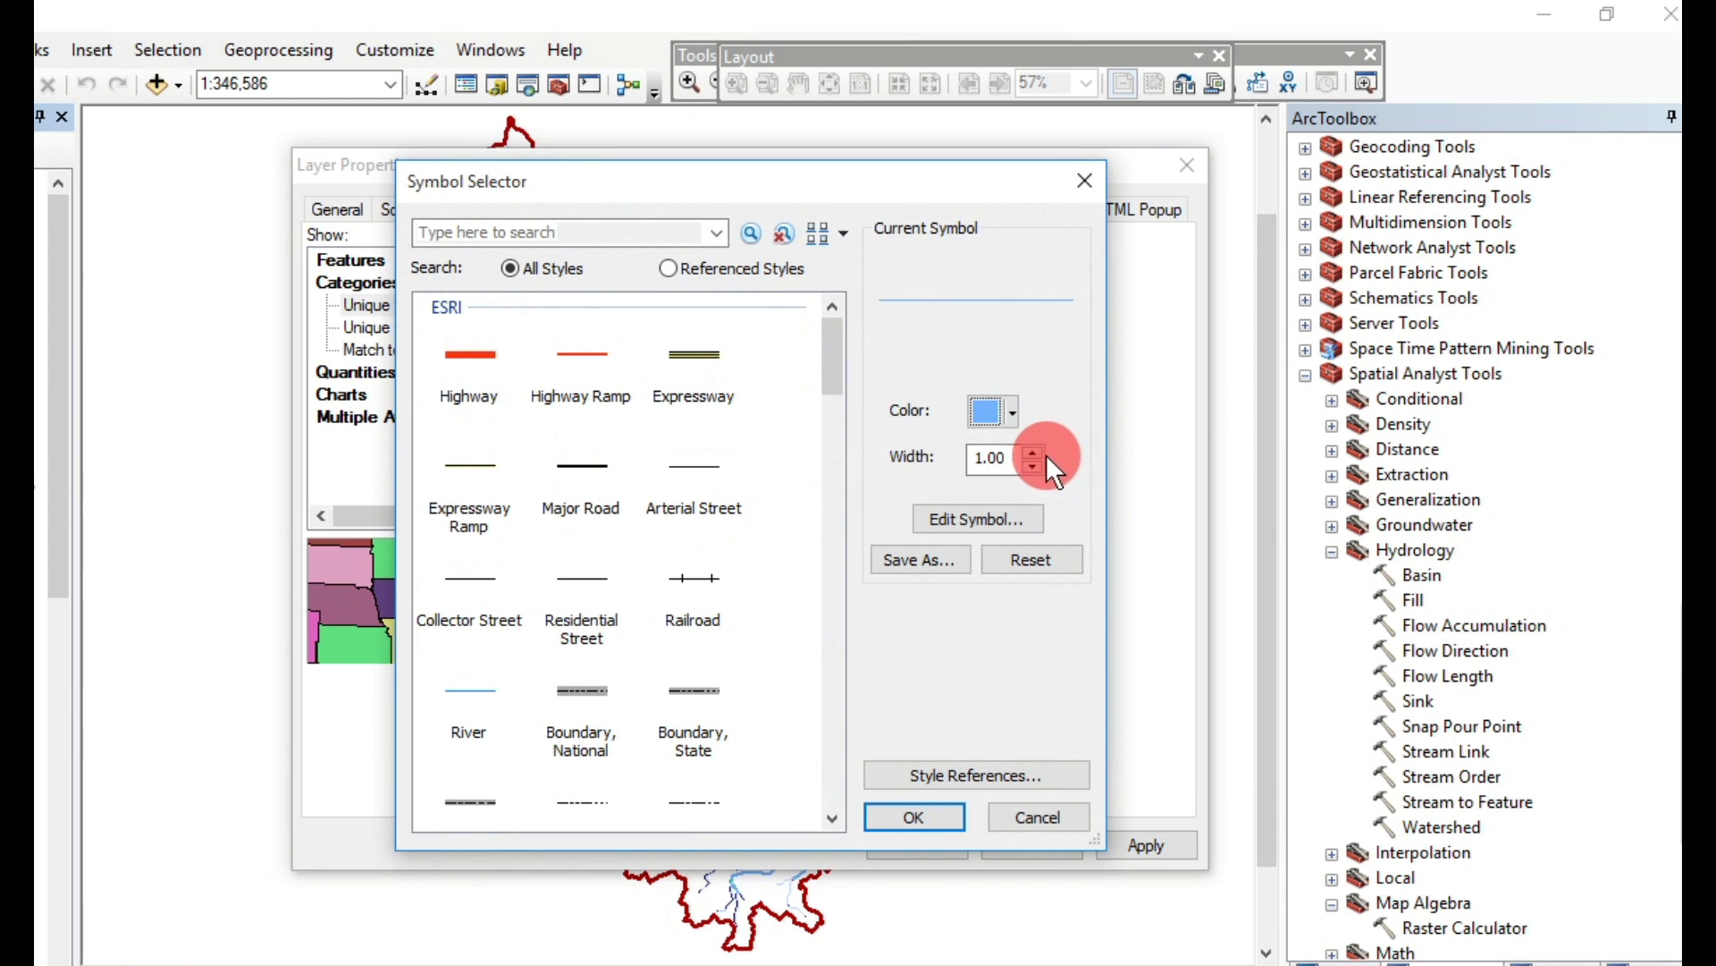
{"action": "left_click", "coordinate": [1017, 460]}
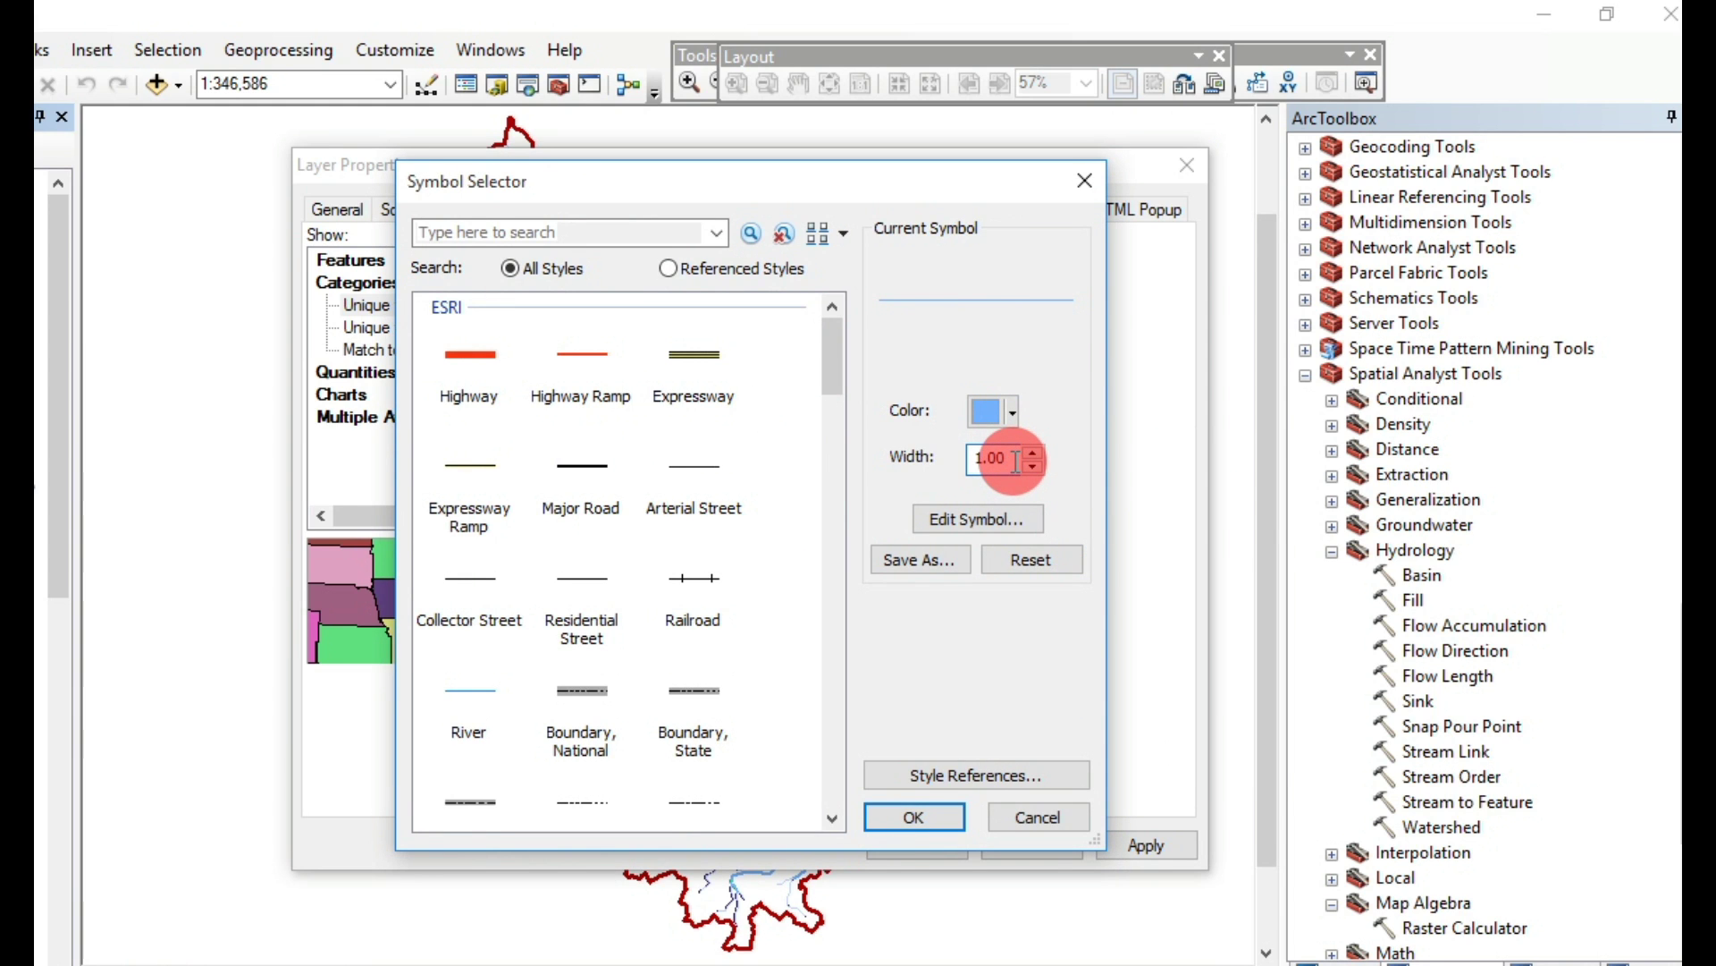
{"action": "left_click", "coordinate": [903, 823]}
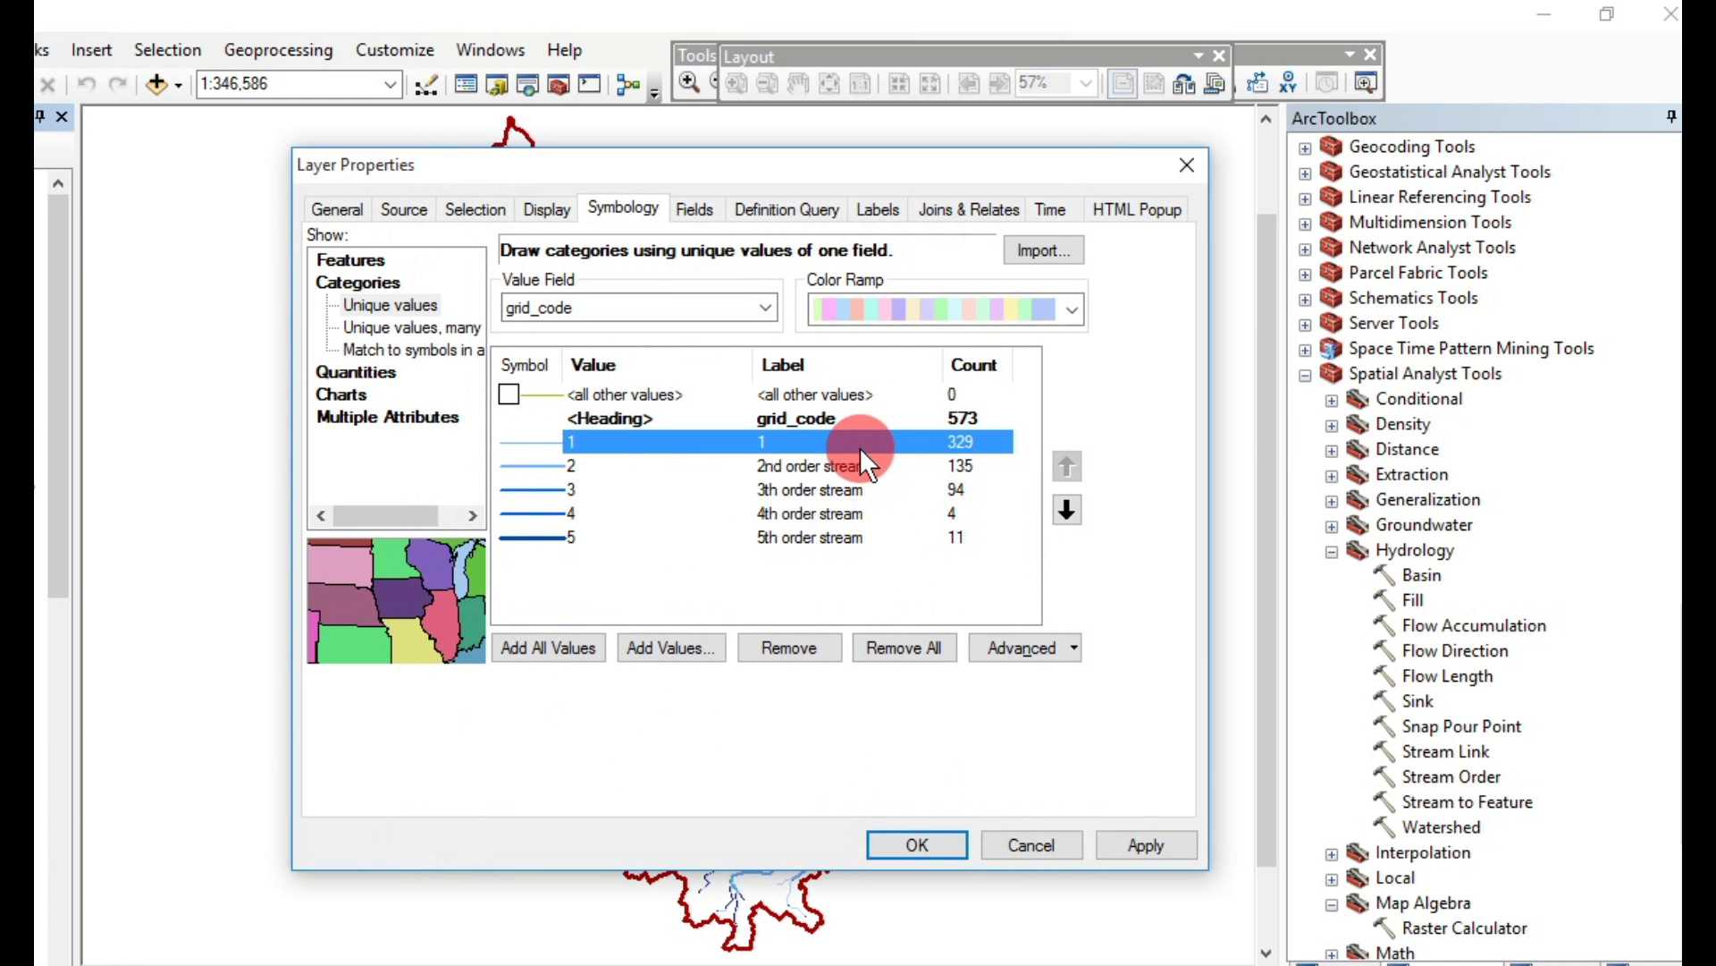
Label the grid_code 1 class "1st order stream" and apply the stream symbology to the layer
{"action": "left_click", "coordinate": [860, 444]}
{"action": "type", "text": "st"}
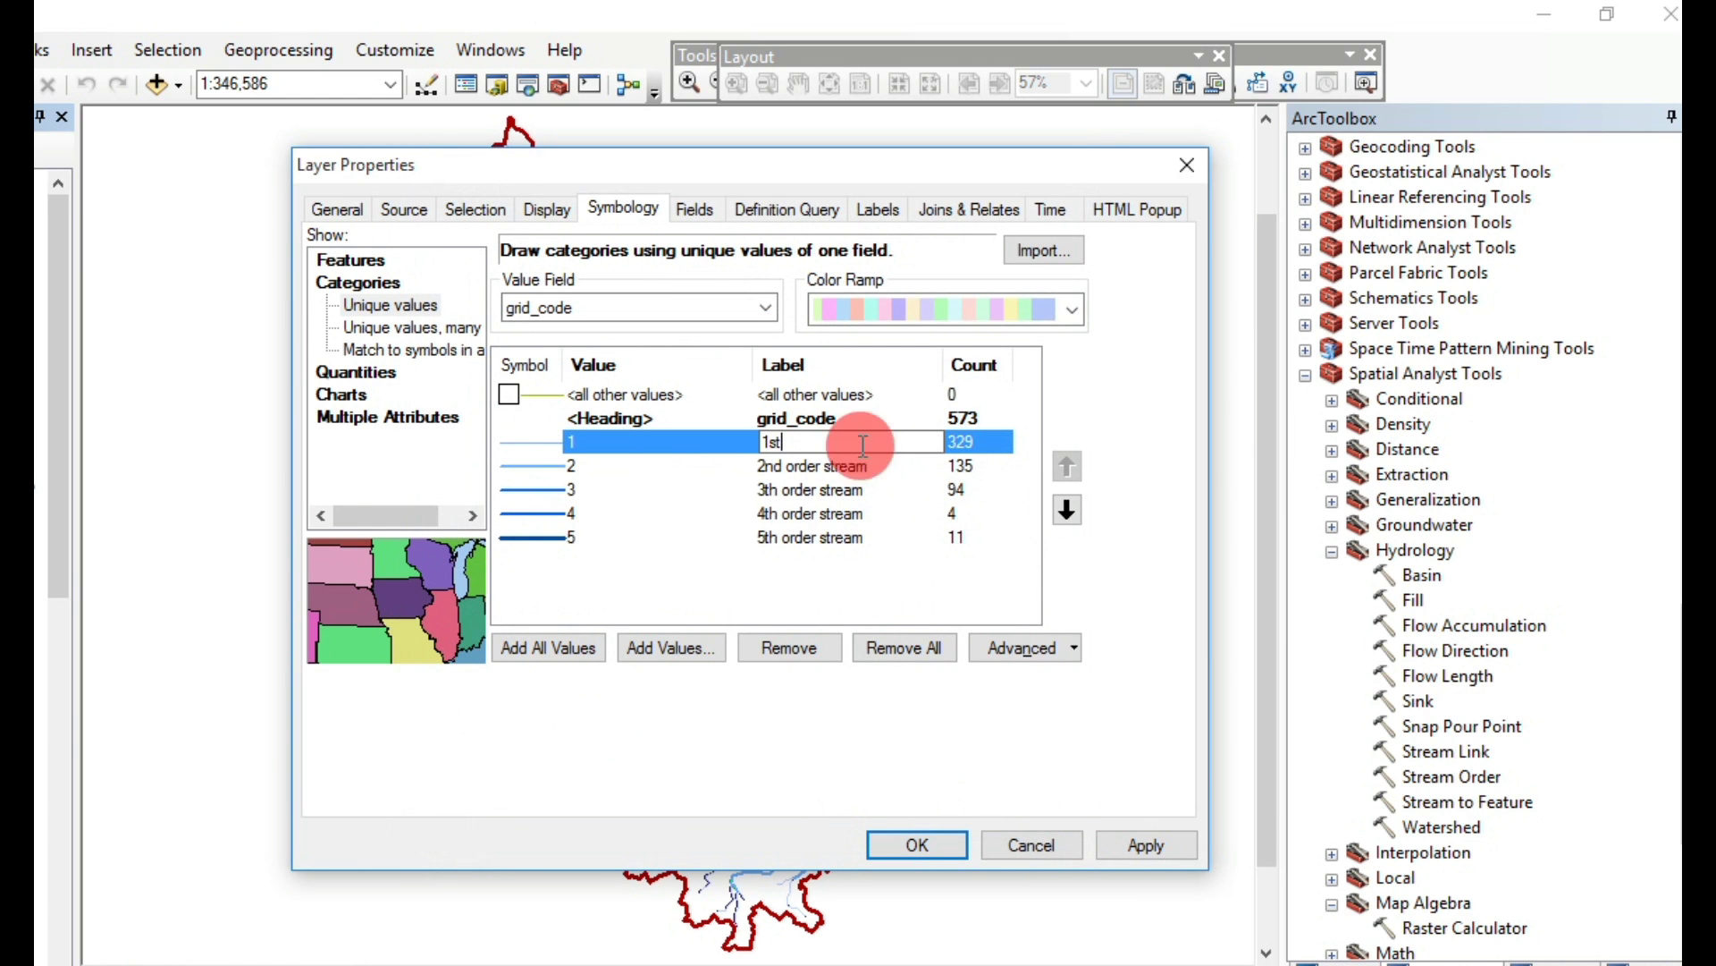
{"action": "type", "text": " order stream"}
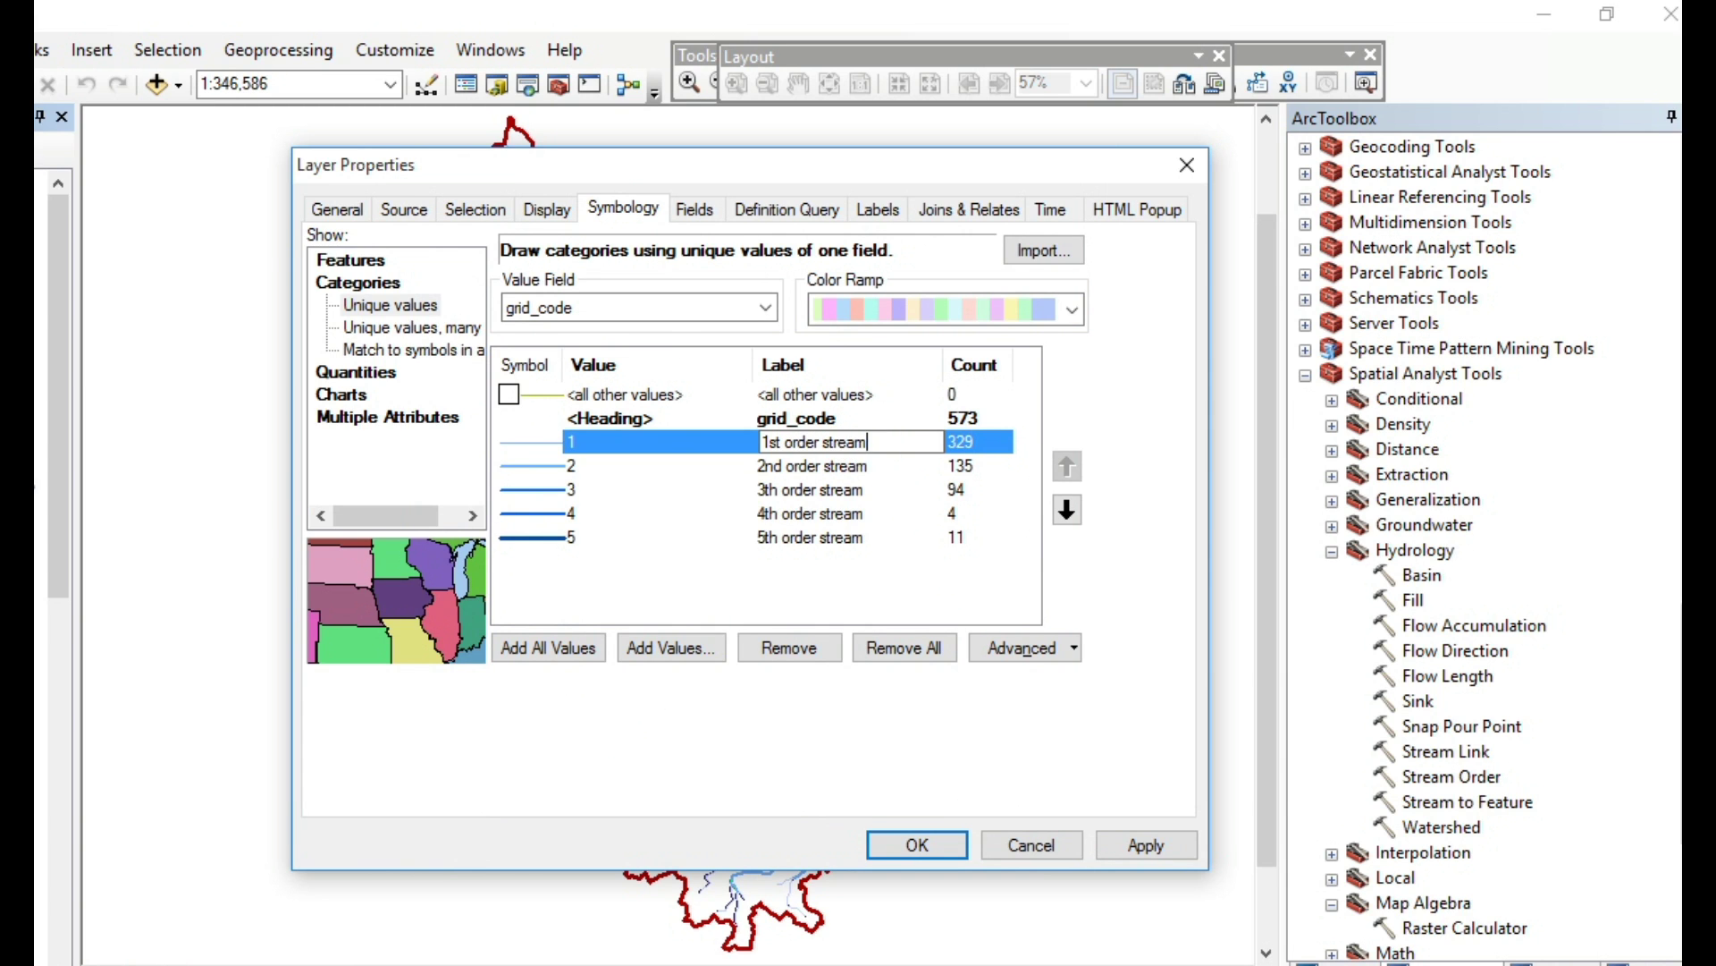
{"action": "left_click", "coordinate": [1115, 855]}
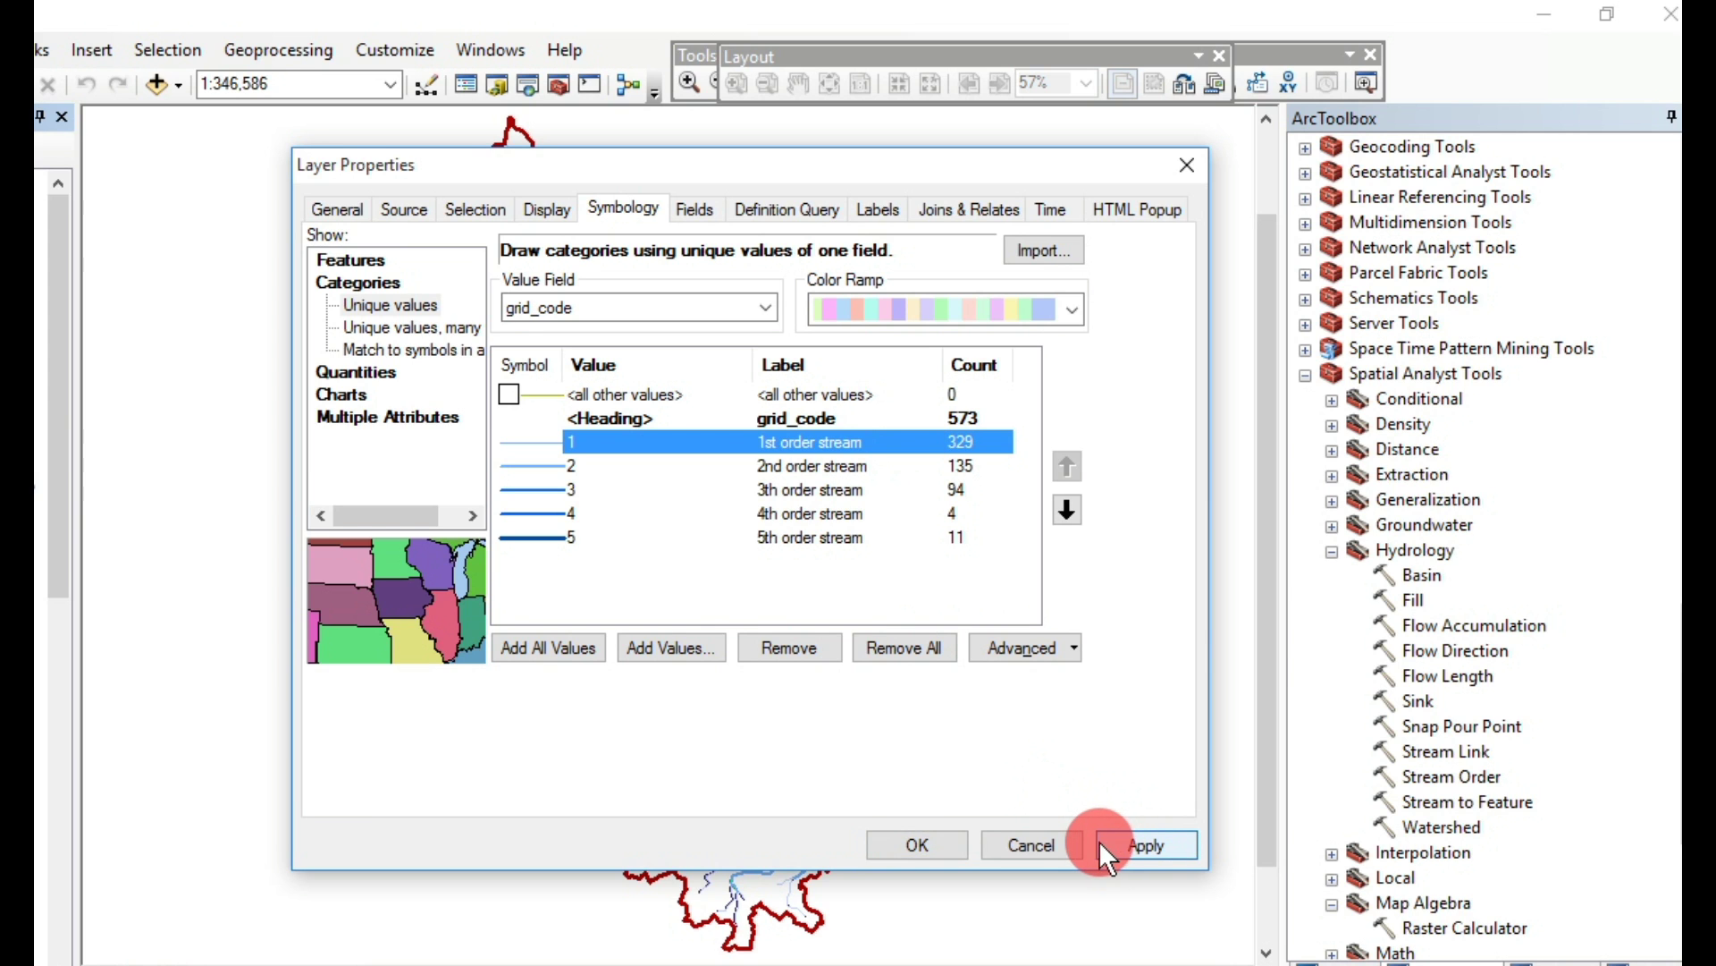
{"action": "left_click", "coordinate": [1117, 841]}
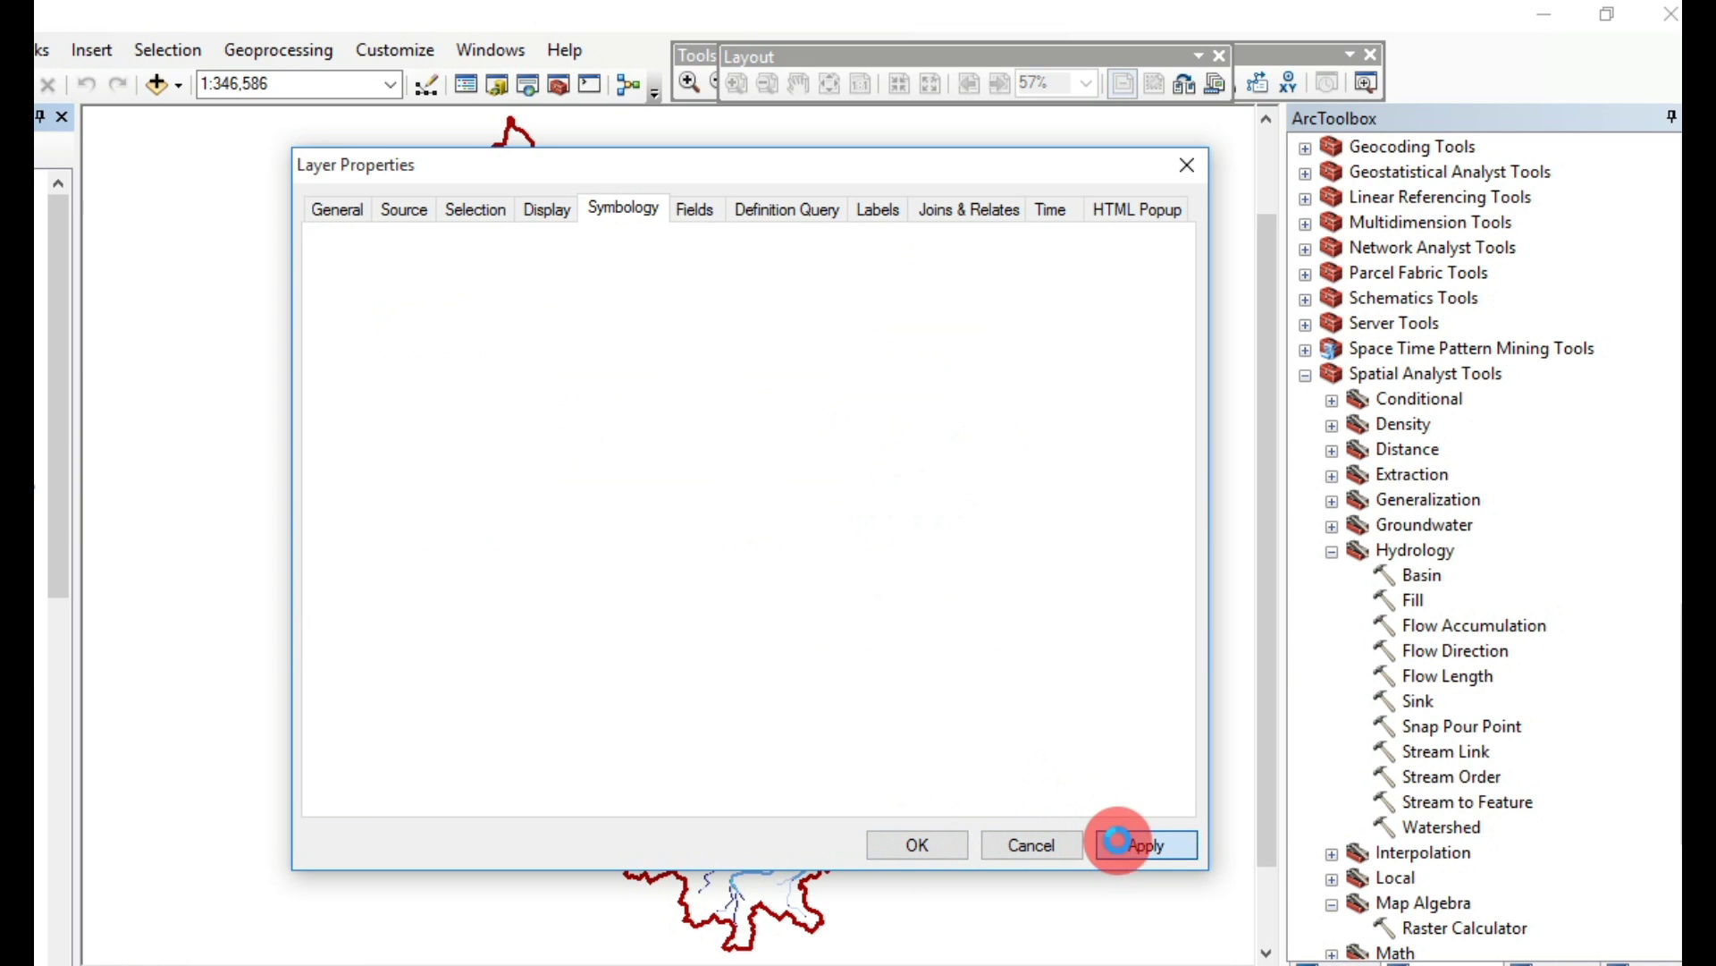
{"action": "left_click", "coordinate": [930, 845]}
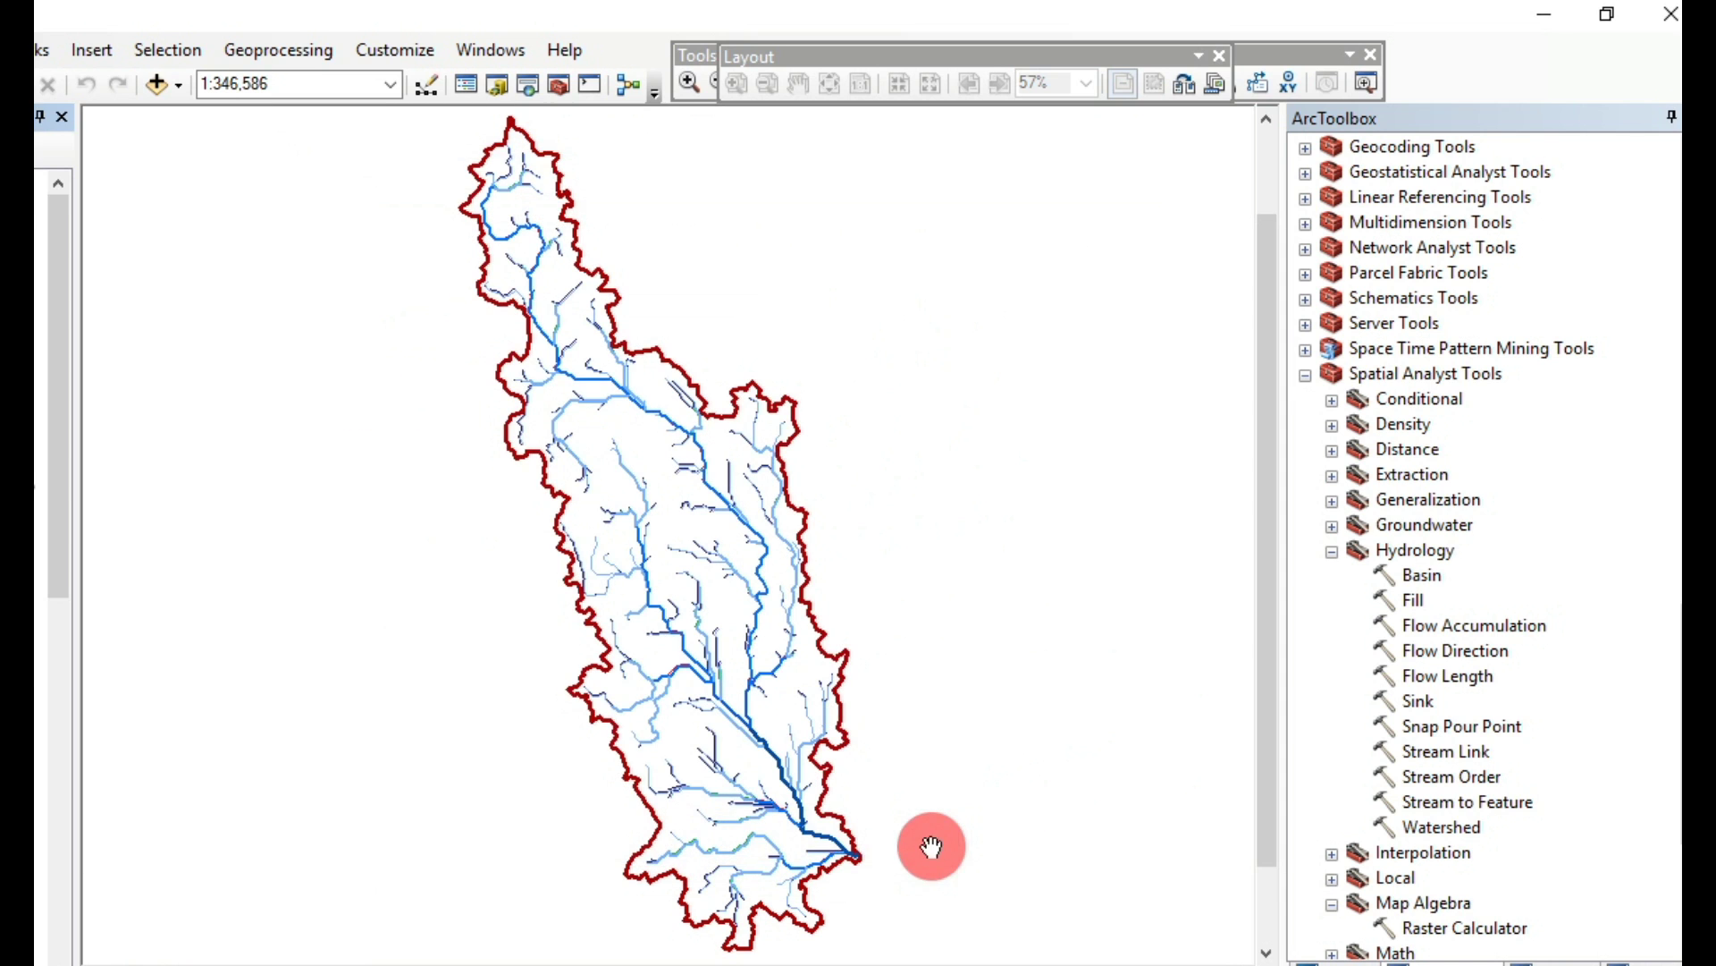